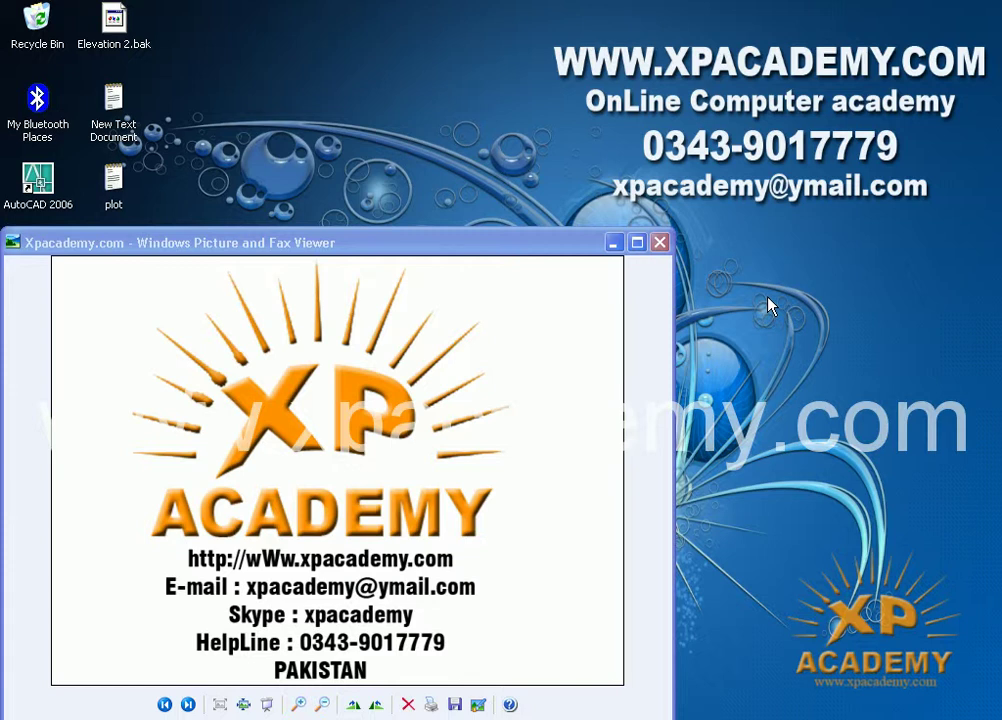
Close the academy logo in Picture and Fax Viewer to uncover the 51'x77'.dwg drawing
{"action": "left_click", "coordinate": [474, 265]}
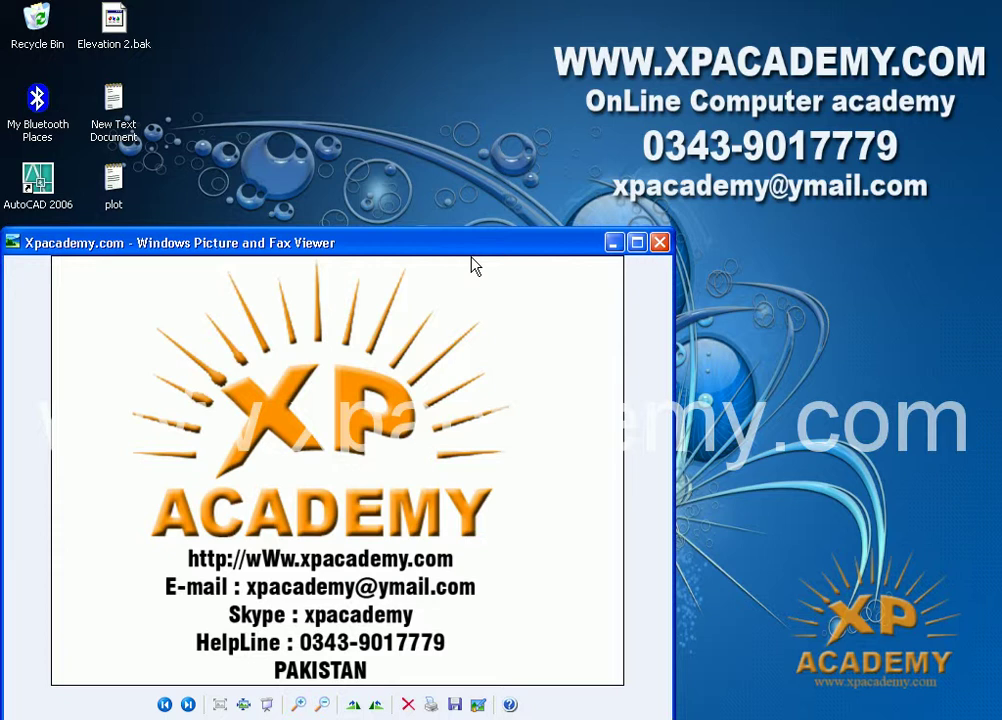
{"action": "left_click", "coordinate": [659, 242]}
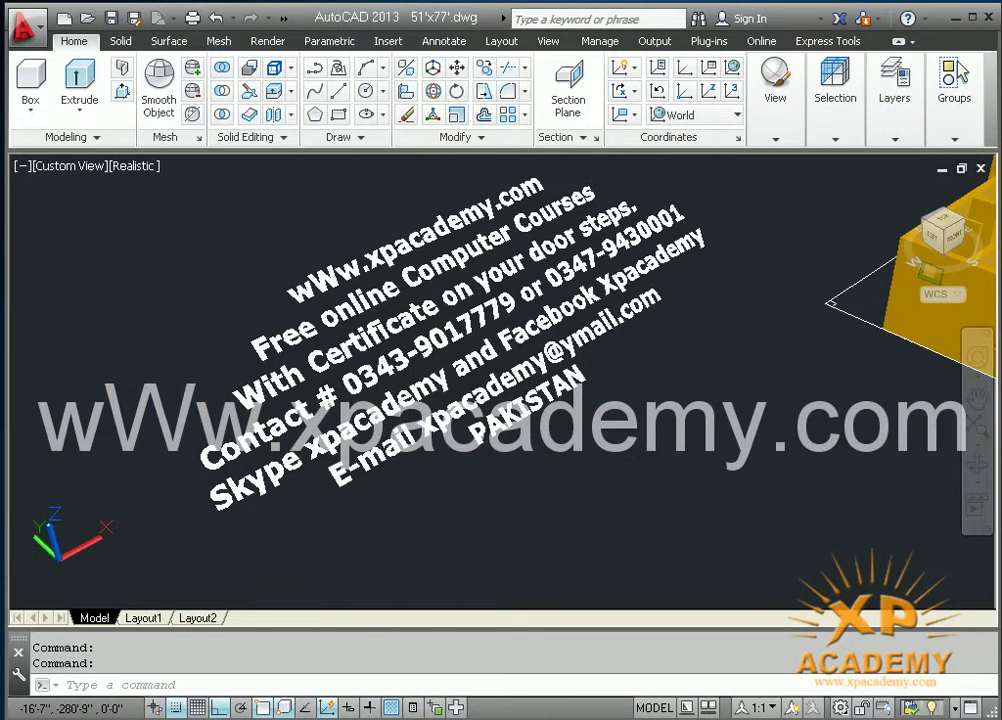
Pan the house into view and use -LA to hide the yellow walls and blue window panels
{"action": "mouse_move", "coordinate": [599, 483]}
{"action": "middle_mouse_down"}
{"action": "mouse_move", "coordinate": [273, 491]}
{"action": "mouse_move", "coordinate": [313, 537]}
{"action": "mouse_move", "coordinate": [447, 544]}
{"action": "mouse_move", "coordinate": [404, 548]}
{"action": "middle_mouse_up"}
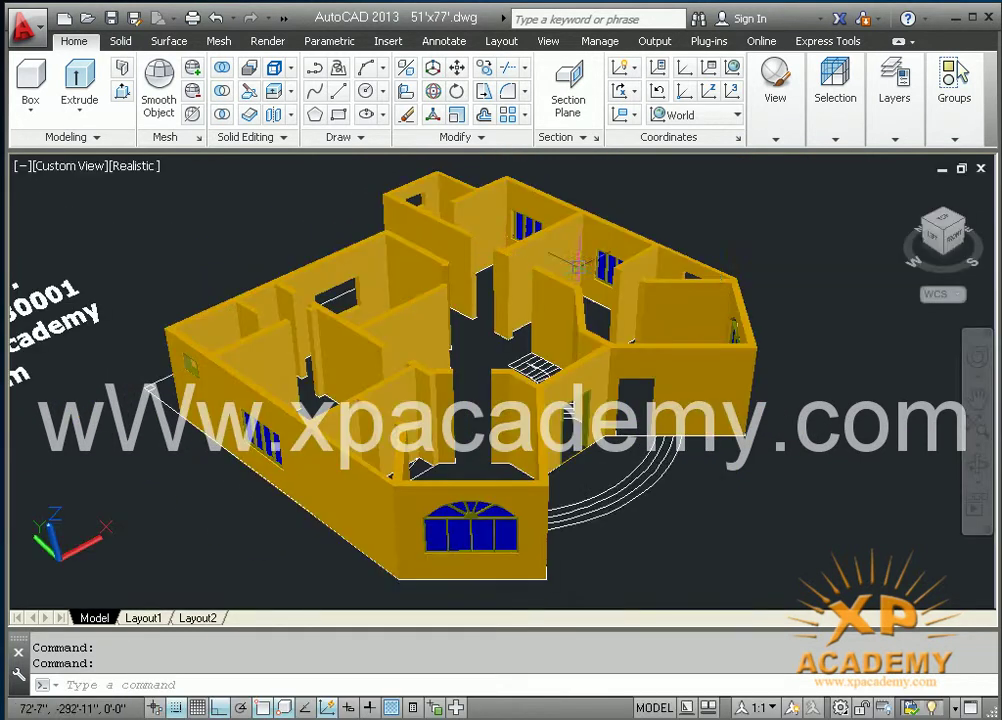
{"action": "key", "text": "ctrl+a"}
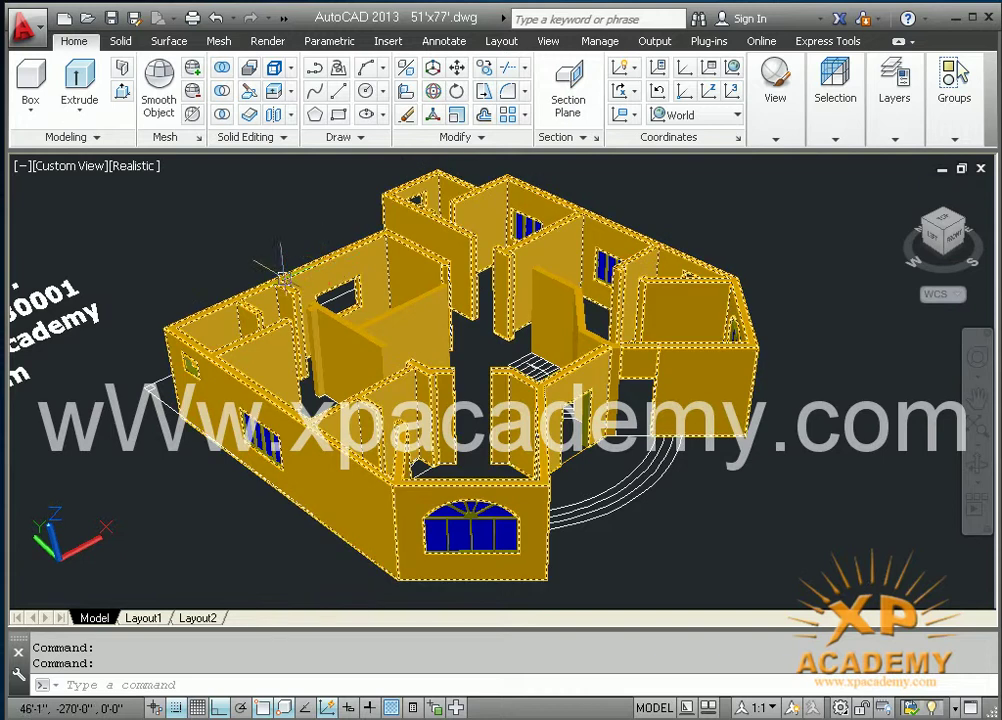
{"action": "key", "text": "Escape"}
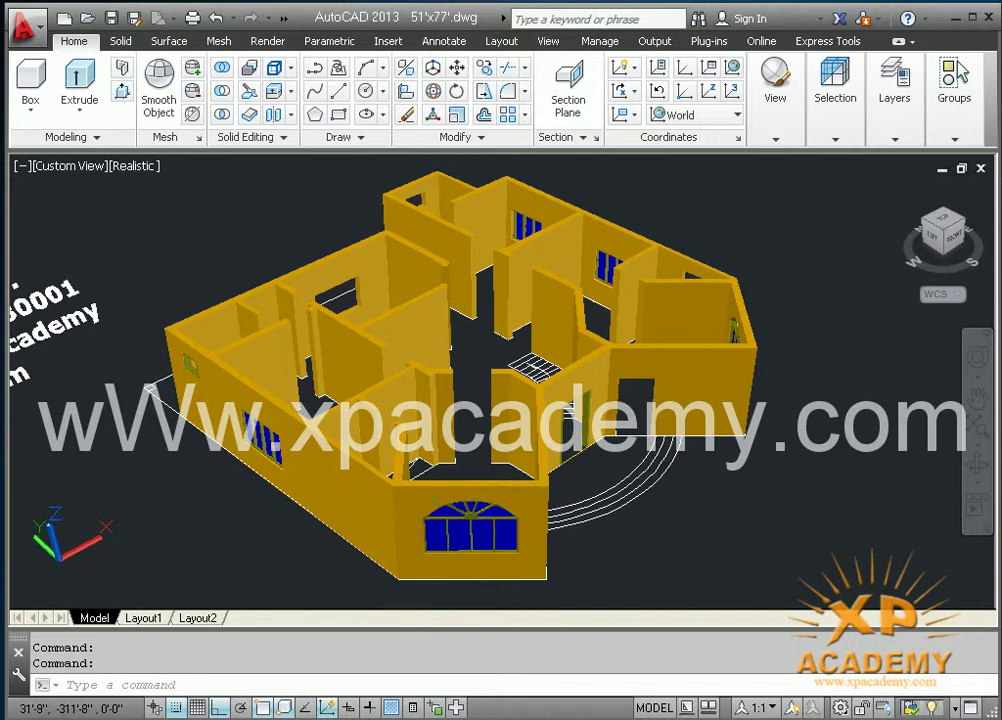
{"action": "left_click", "coordinate": [898, 132]}
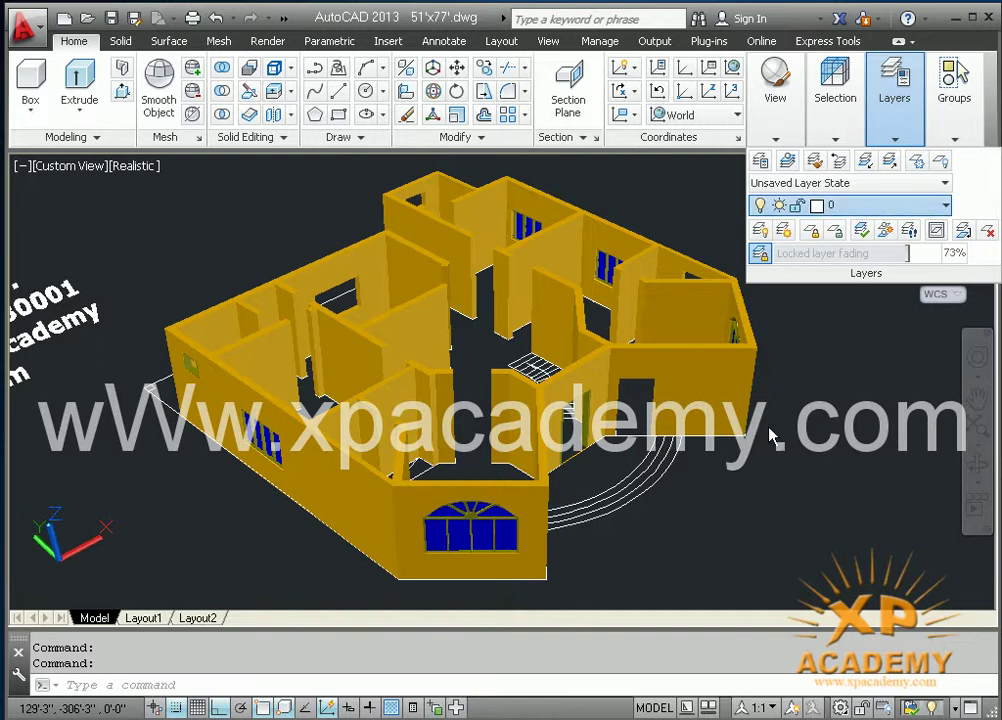
{"action": "type", "text": "-la"}
{"action": "key", "text": "Return"}
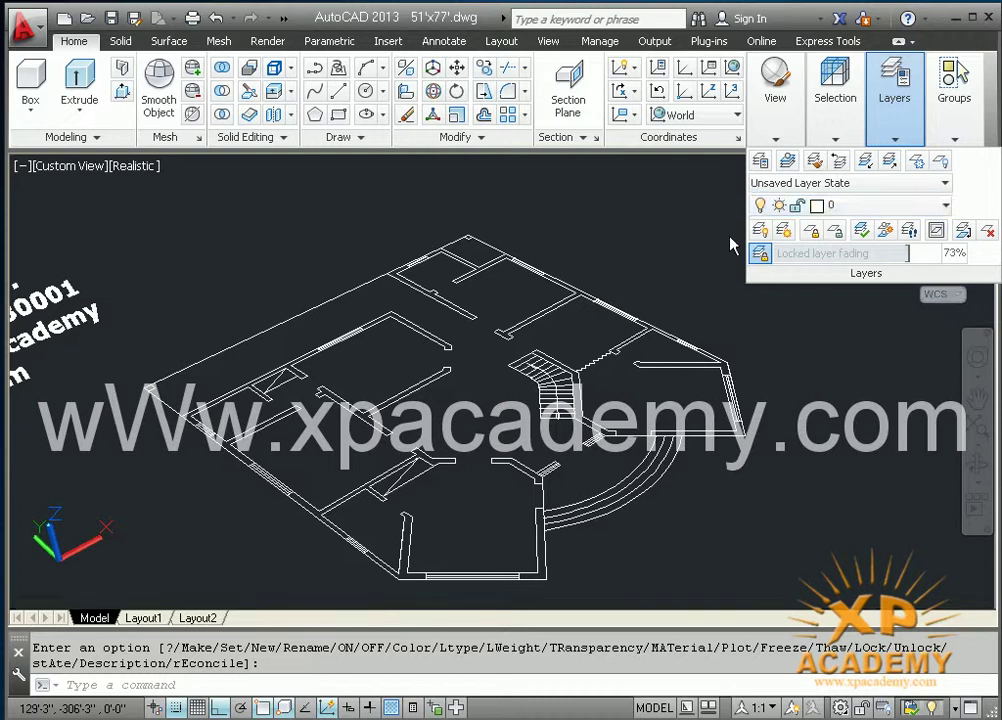
Create a layer named 'roof' in Layer Properties Manager and set it as the current layer
{"action": "left_click", "coordinate": [759, 161]}
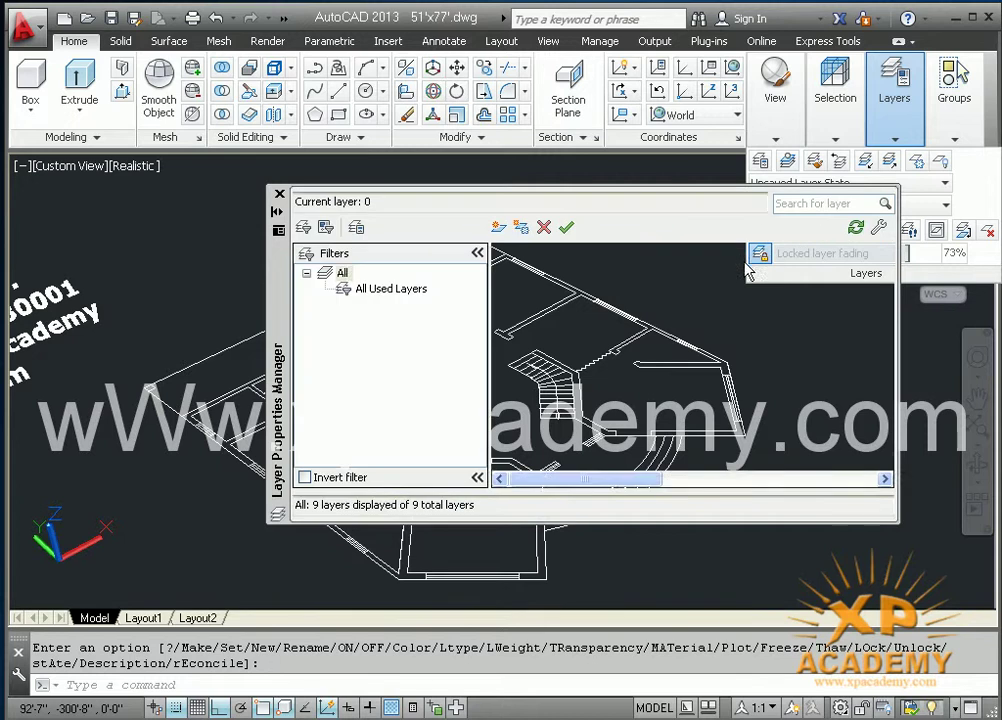
{"action": "left_click", "coordinate": [498, 227]}
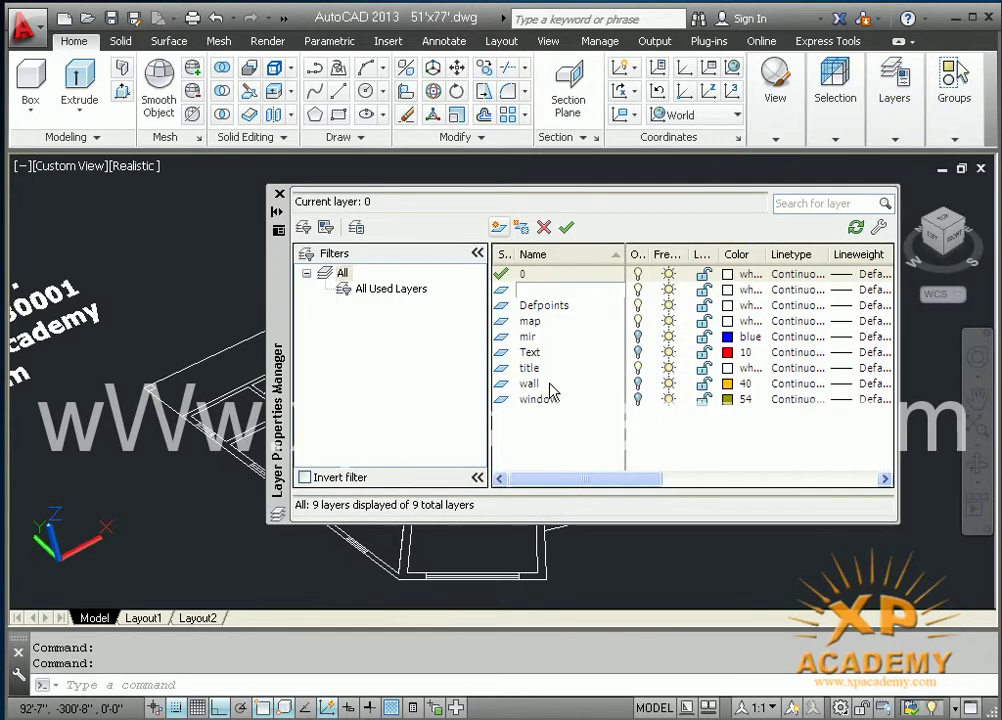
{"action": "type", "text": "roof"}
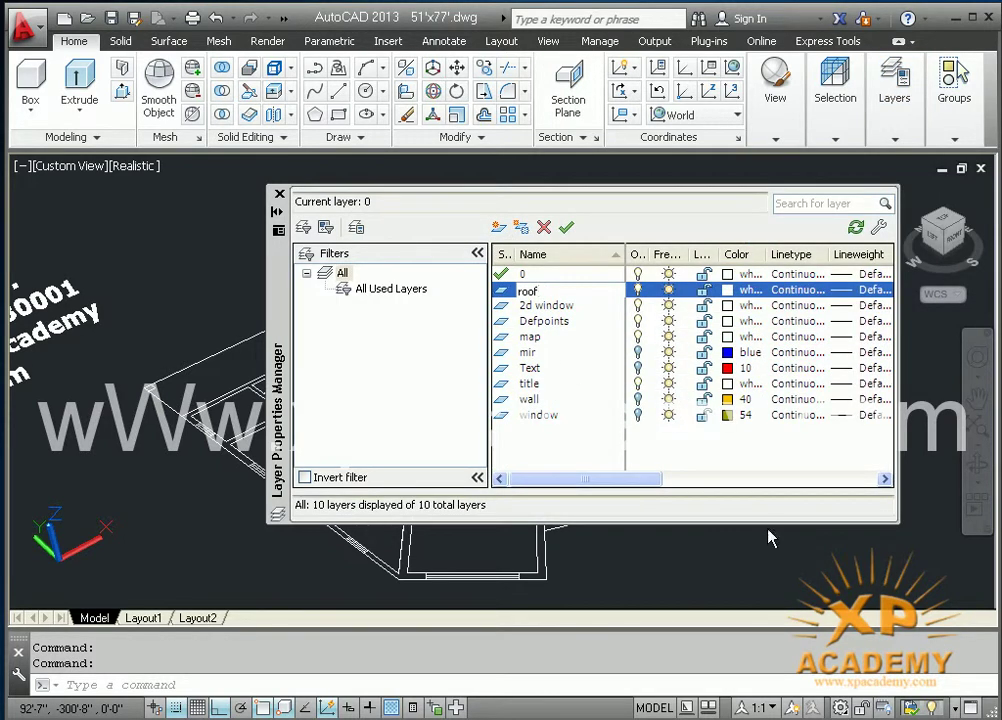
{"action": "left_click", "coordinate": [763, 480]}
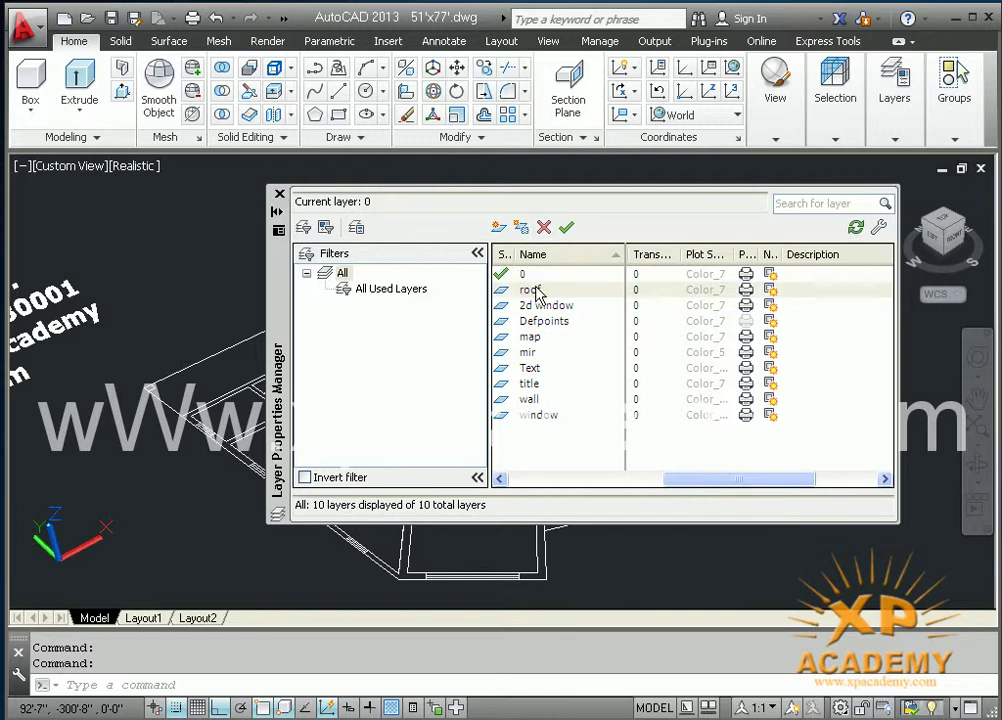
{"action": "left_click", "coordinate": [536, 291]}
{"action": "left_click", "coordinate": [567, 228]}
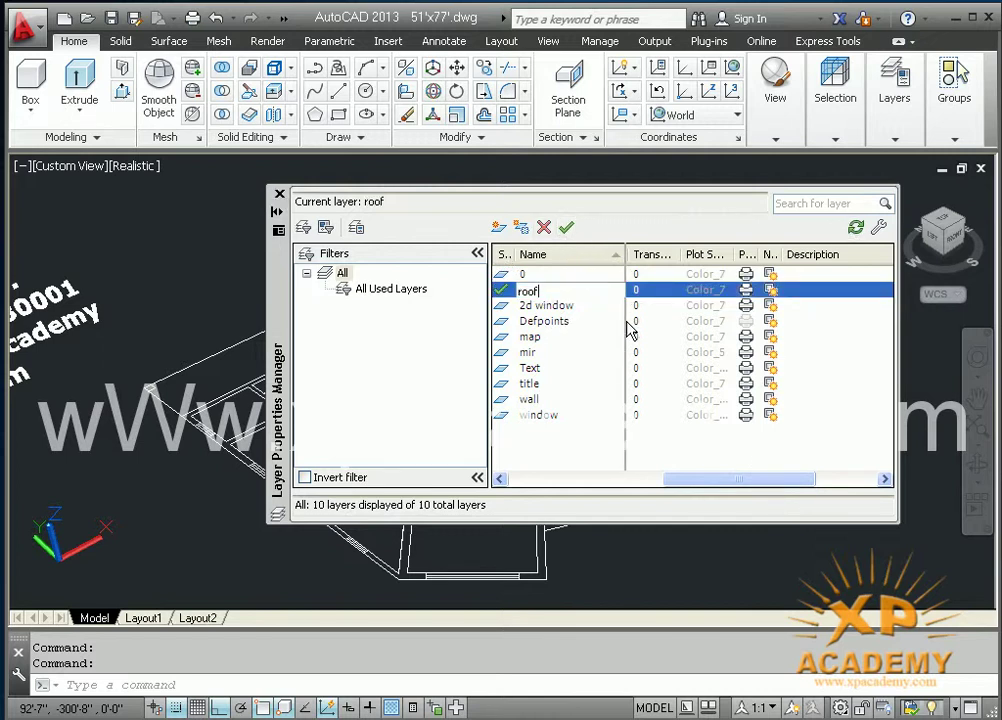
{"action": "left_click", "coordinate": [502, 290]}
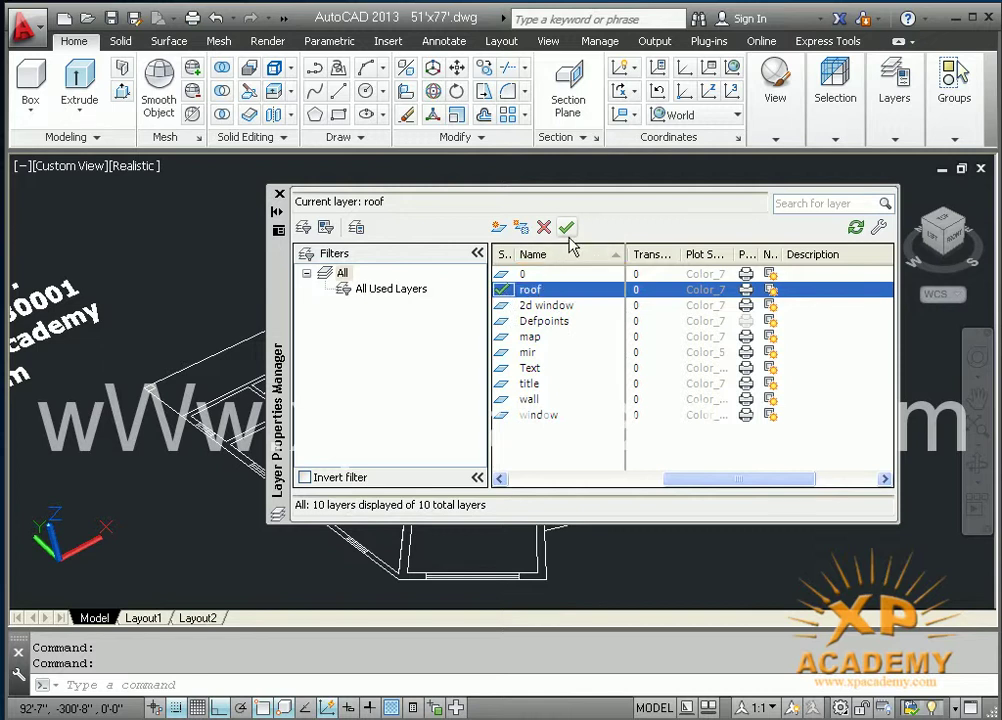
{"action": "left_click", "coordinate": [279, 194]}
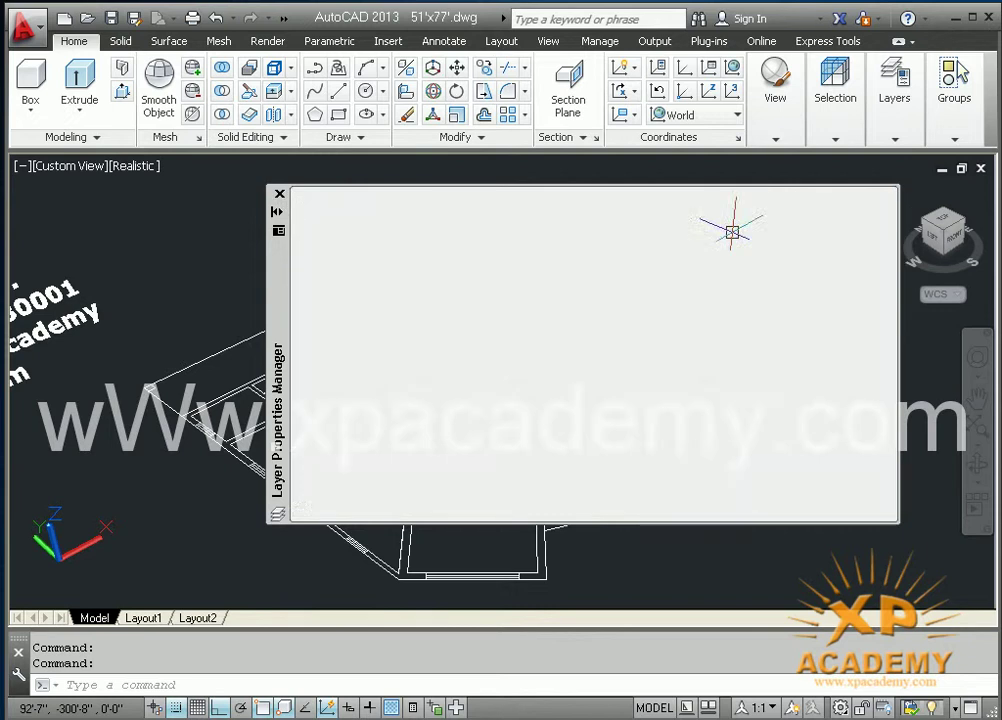
Switch to the TOP view and zoom and pan until the floor plan fills the viewport
{"action": "middle_click_drag", "start_coordinate": [400, 360], "coordinate": [432, 362], "text": "shift"}
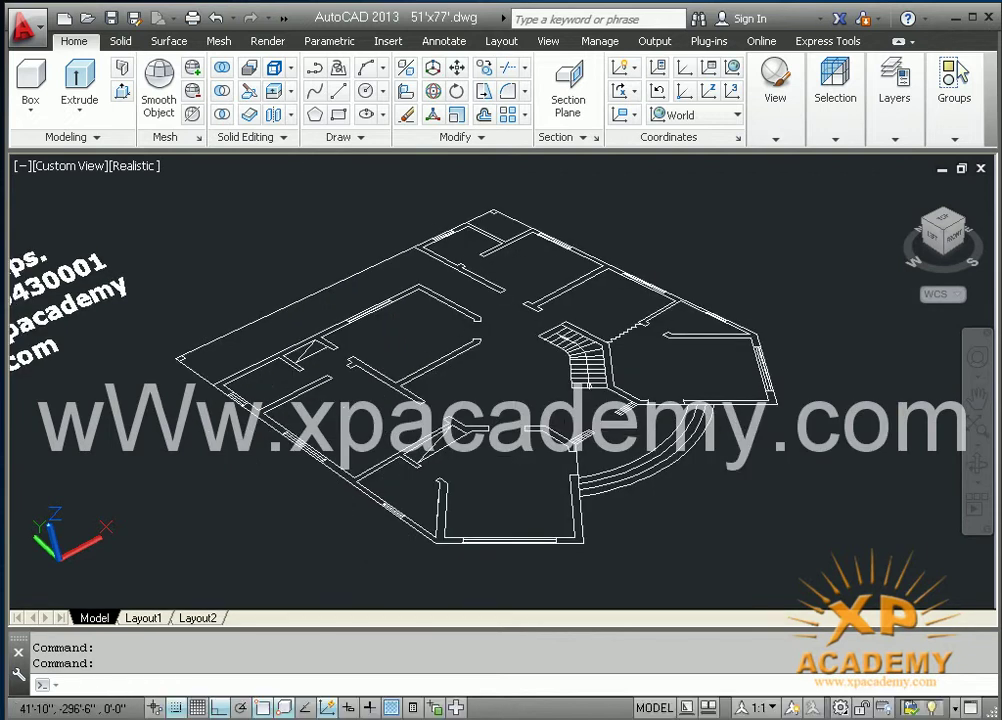
{"action": "middle_click_drag", "start_coordinate": [480, 400], "coordinate": [520, 425], "text": "shift"}
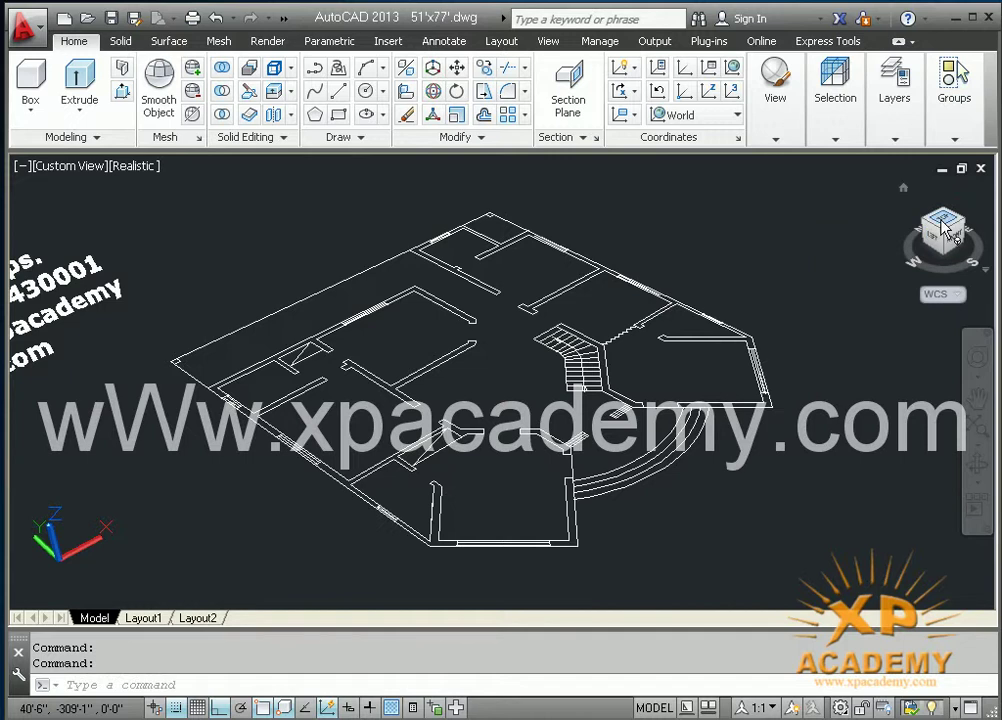
{"action": "left_click", "coordinate": [943, 222]}
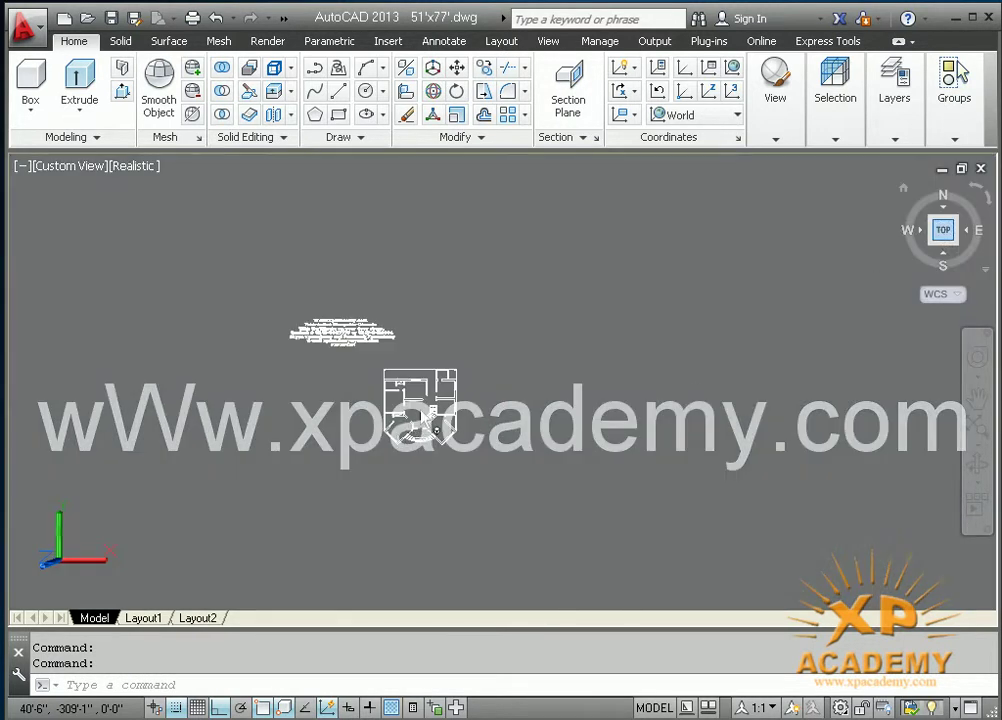
{"action": "scroll", "coordinate": [510, 375], "scroll_direction": "up", "scroll_amount": 1}
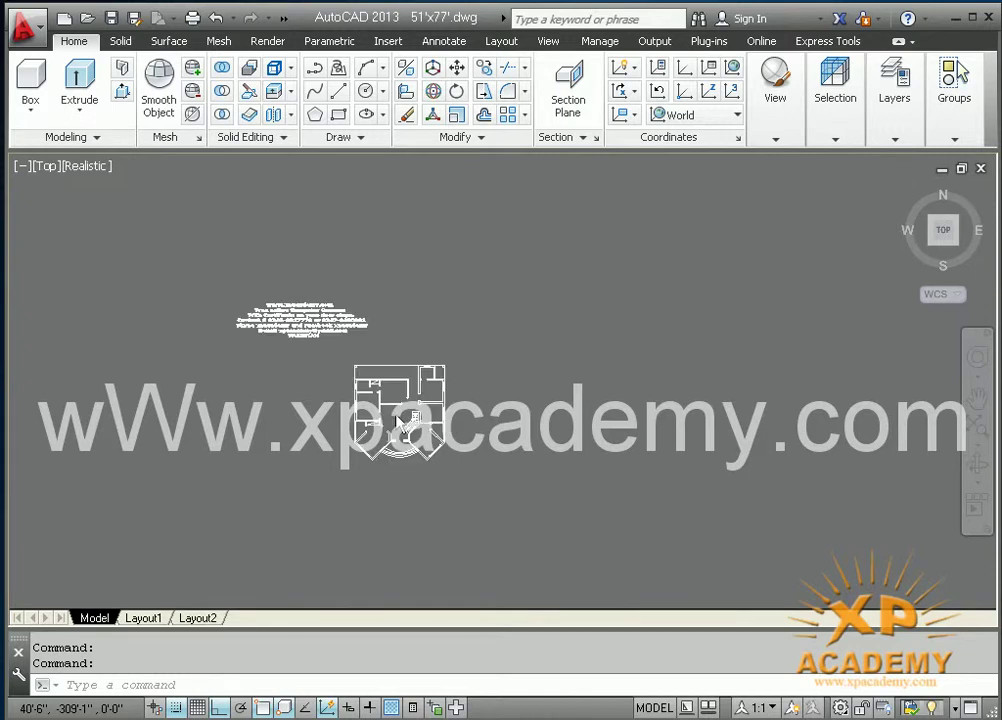
{"action": "scroll", "coordinate": [510, 375], "scroll_direction": "up", "scroll_amount": 2}
{"action": "middle_click_drag", "start_coordinate": [383, 411], "coordinate": [510, 397]}
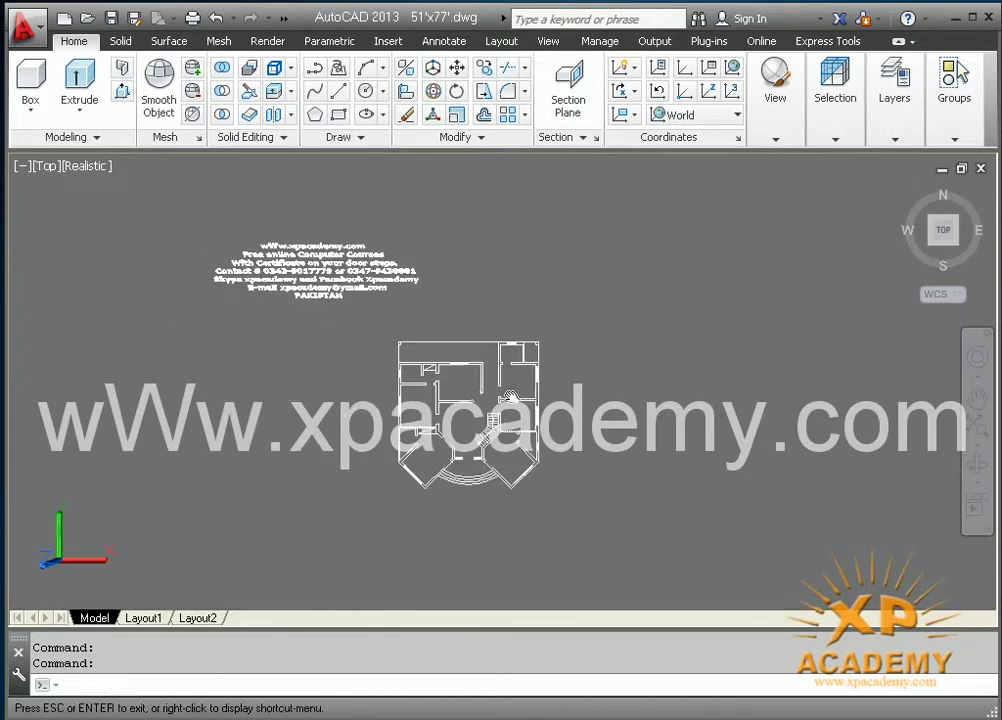
{"action": "scroll", "coordinate": [510, 397], "scroll_direction": "up", "scroll_amount": 2}
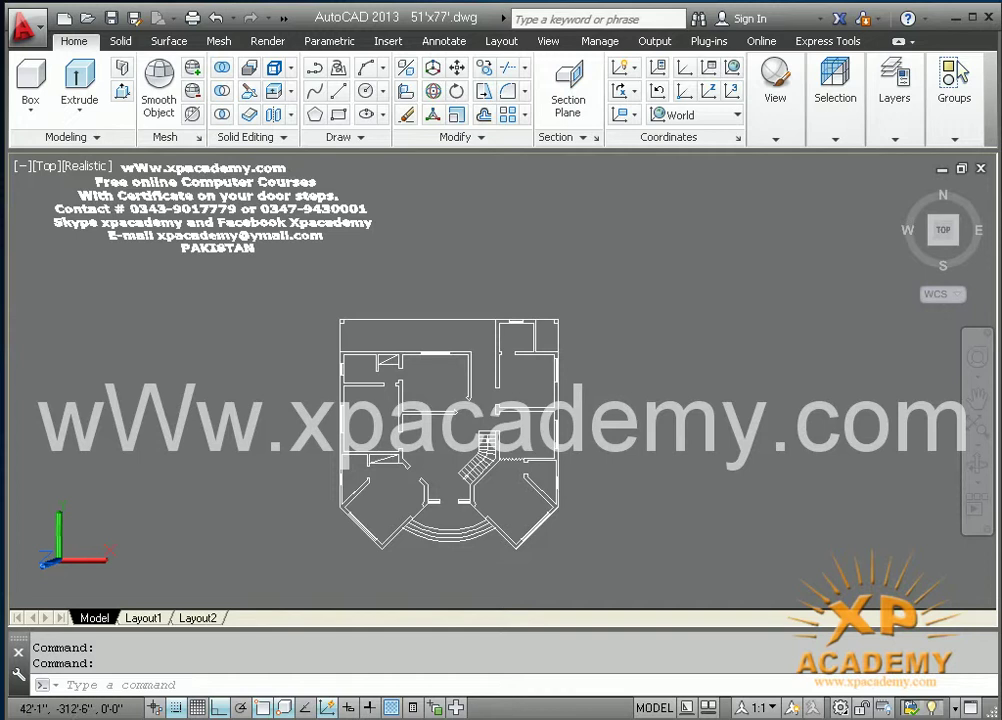
{"action": "middle_click_drag", "start_coordinate": [430, 421], "coordinate": [478, 440]}
{"action": "key", "text": "Escape"}
{"action": "scroll", "coordinate": [487, 404], "scroll_direction": "up", "scroll_amount": 2}
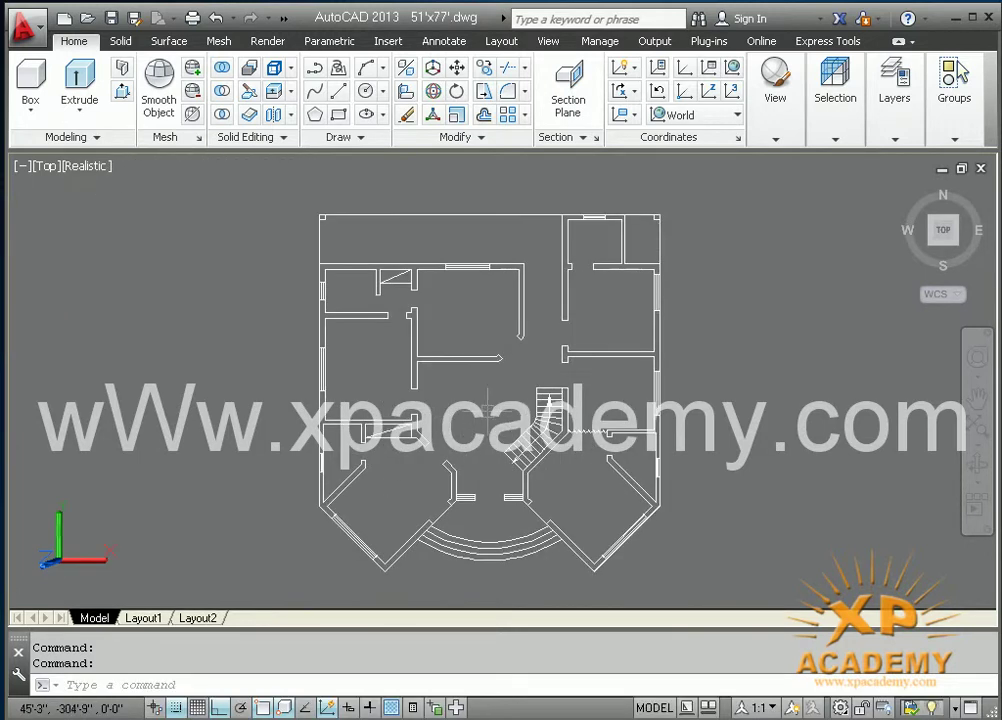
{"action": "scroll", "coordinate": [487, 404], "scroll_direction": "up", "scroll_amount": 1}
{"action": "mouse_move", "coordinate": [490, 410]}
{"action": "middle_mouse_down"}
{"action": "mouse_move", "coordinate": [510, 398]}
{"action": "mouse_move", "coordinate": [510, 422]}
{"action": "middle_mouse_up"}
{"action": "key", "text": "Escape"}
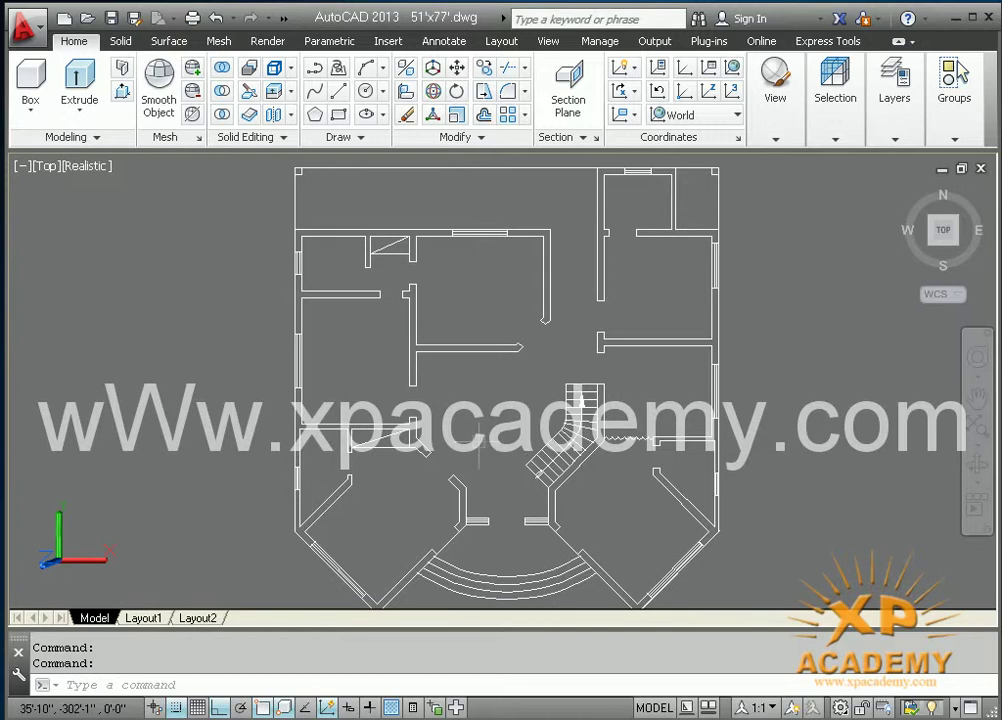
{"action": "middle_click_drag", "start_coordinate": [461, 368], "coordinate": [467, 380]}
{"action": "key", "text": "Escape"}
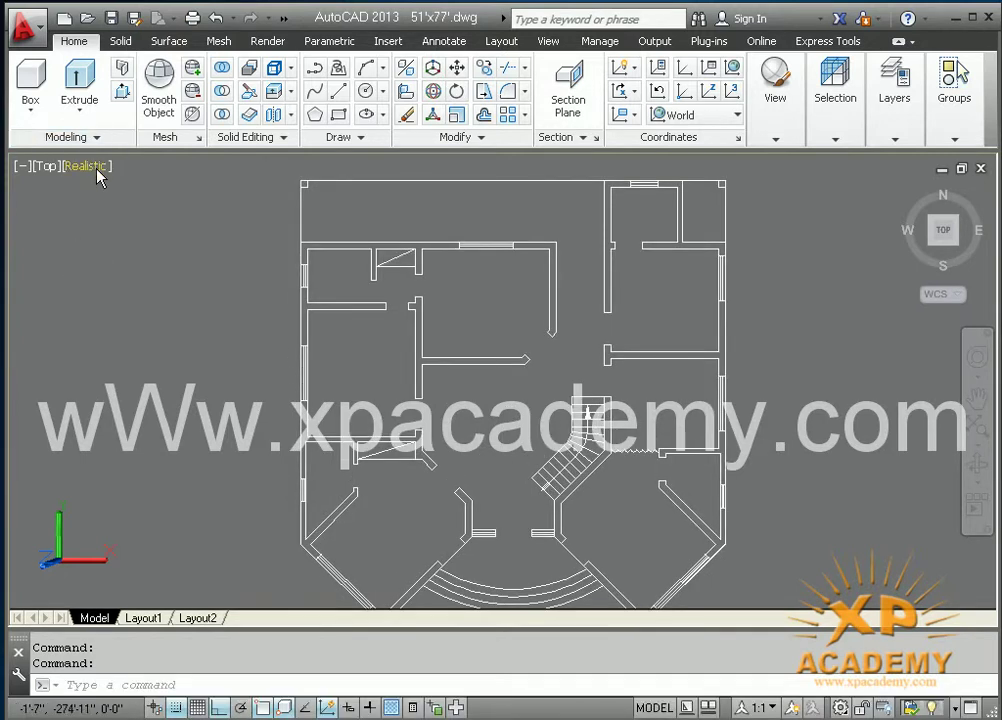
Change the visual style from Realistic to 2D Wireframe and recentre the plan
{"action": "left_click", "coordinate": [88, 166]}
{"action": "left_click", "coordinate": [116, 210]}
{"action": "middle_click_drag", "start_coordinate": [500, 420], "coordinate": [502, 398]}
{"action": "scroll", "coordinate": [503, 399], "scroll_direction": "down", "scroll_amount": 2}
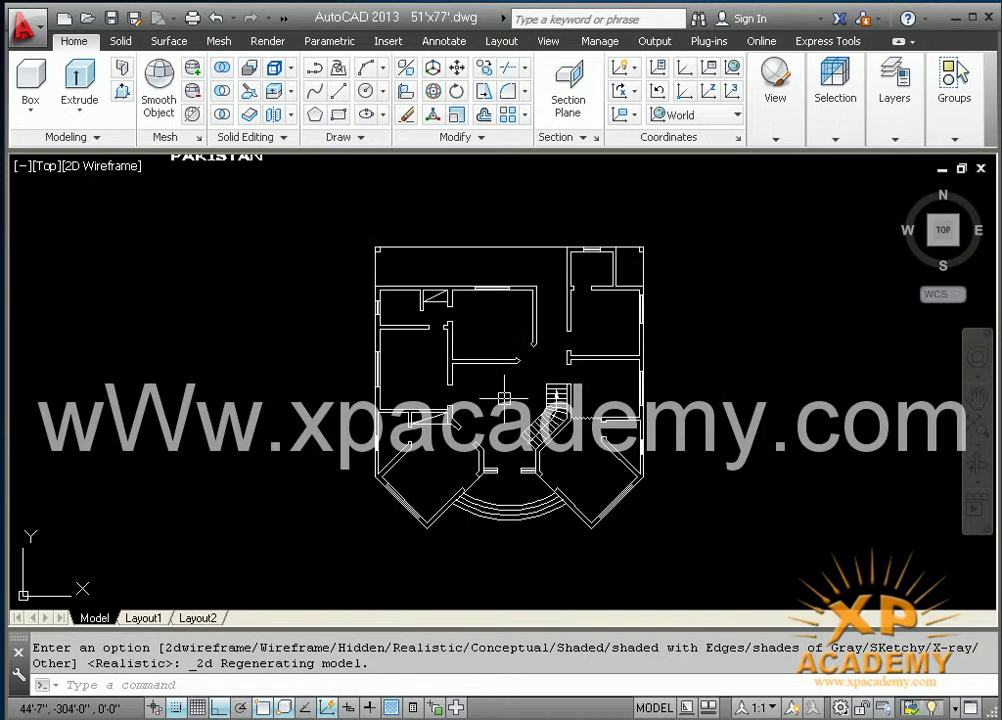
{"action": "scroll", "coordinate": [504, 398], "scroll_direction": "up", "scroll_amount": 2}
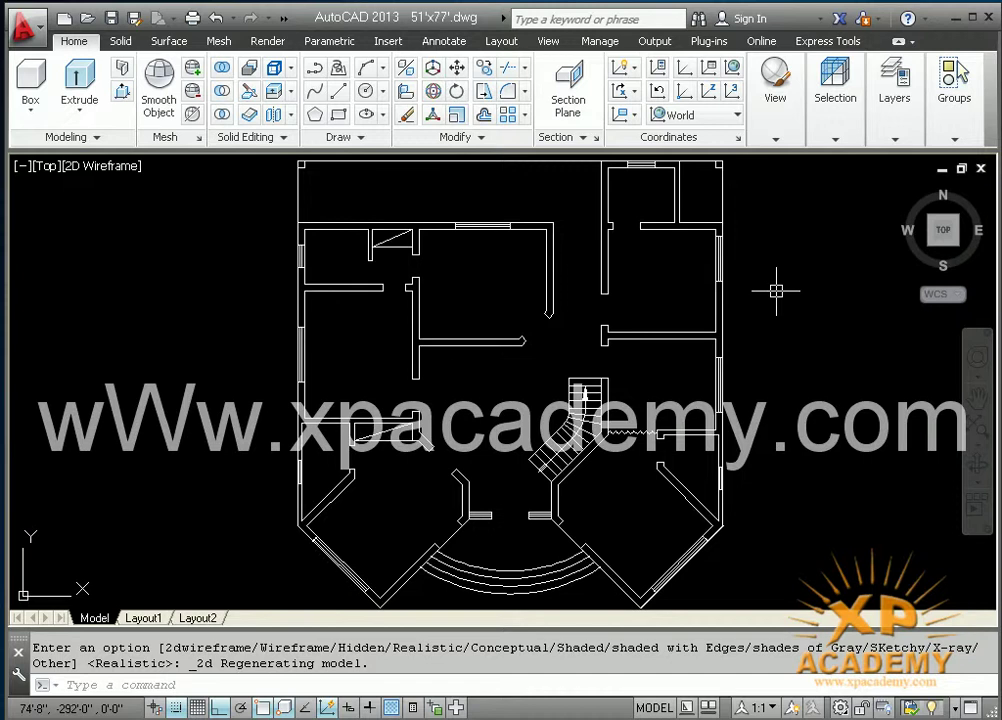
Offset the left outer wall and lower-left diagonal wall outward by 18
{"action": "type", "text": "o"}
{"action": "key", "text": "Return"}
{"action": "type", "text": "a"}
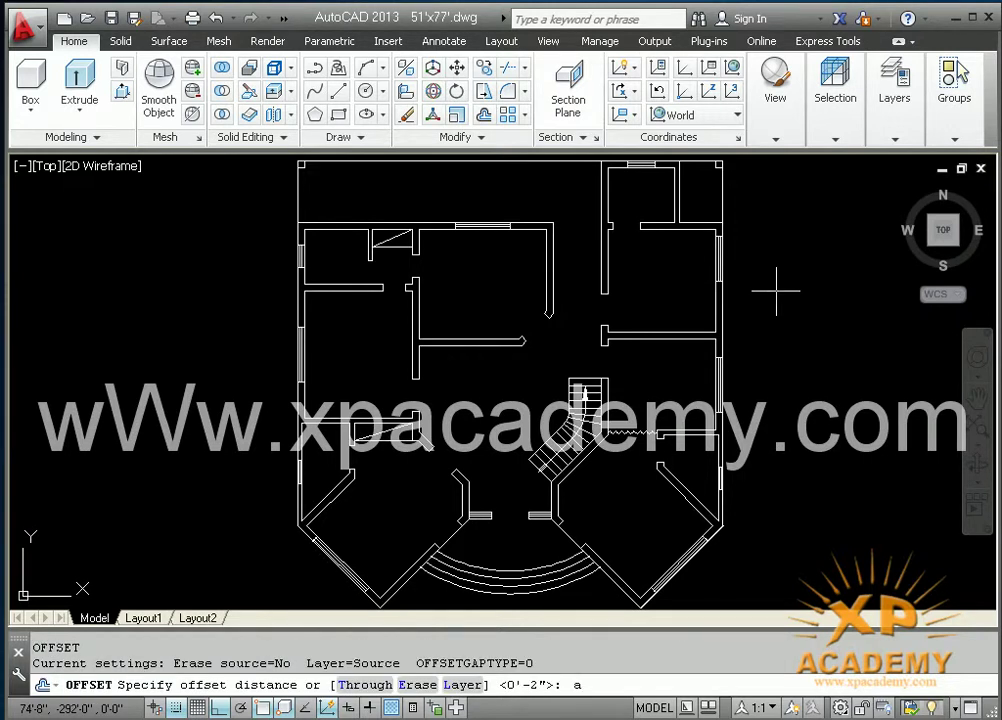
{"action": "type", "text": "8"}
{"action": "key", "text": "Return"}
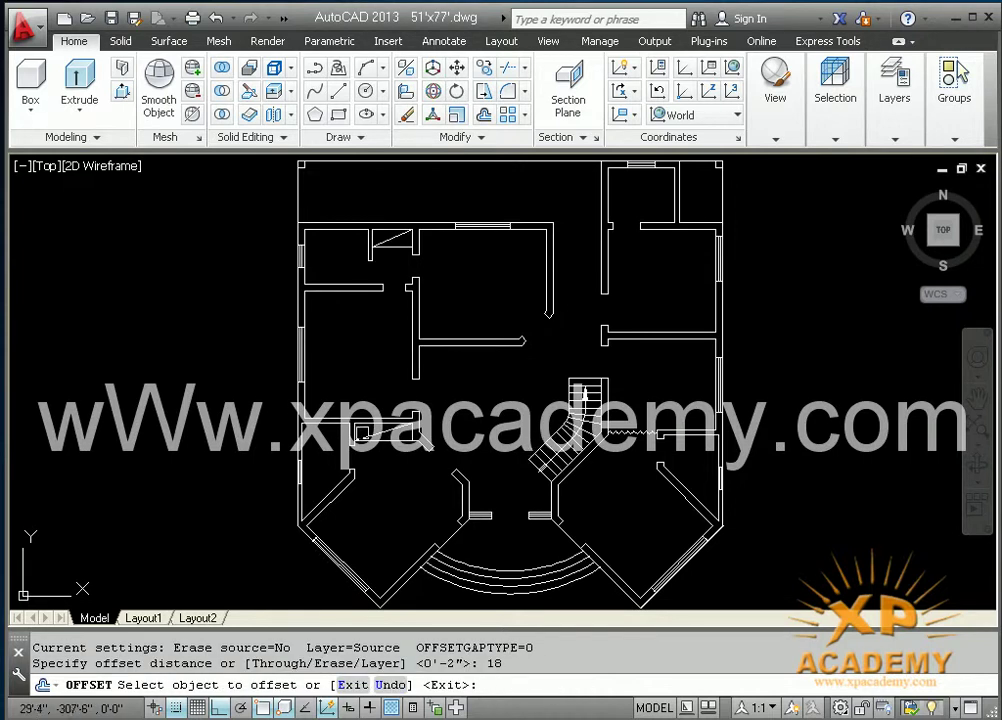
{"action": "left_click", "coordinate": [300, 322]}
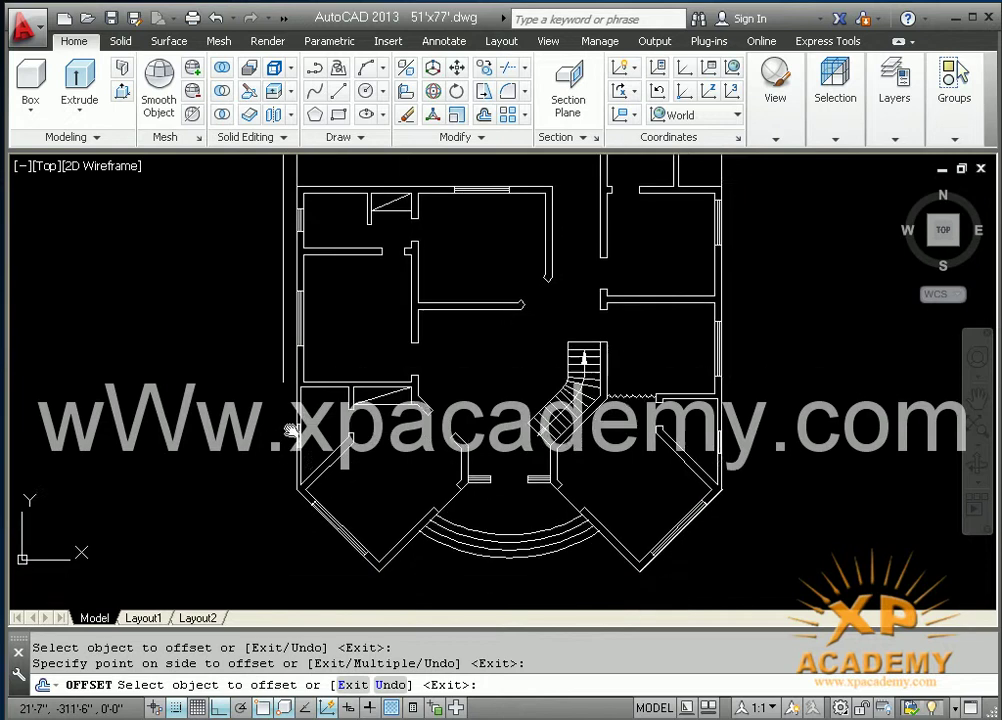
{"action": "middle_click_drag", "start_coordinate": [258, 406], "coordinate": [258, 366]}
{"action": "left_click", "coordinate": [305, 494]}
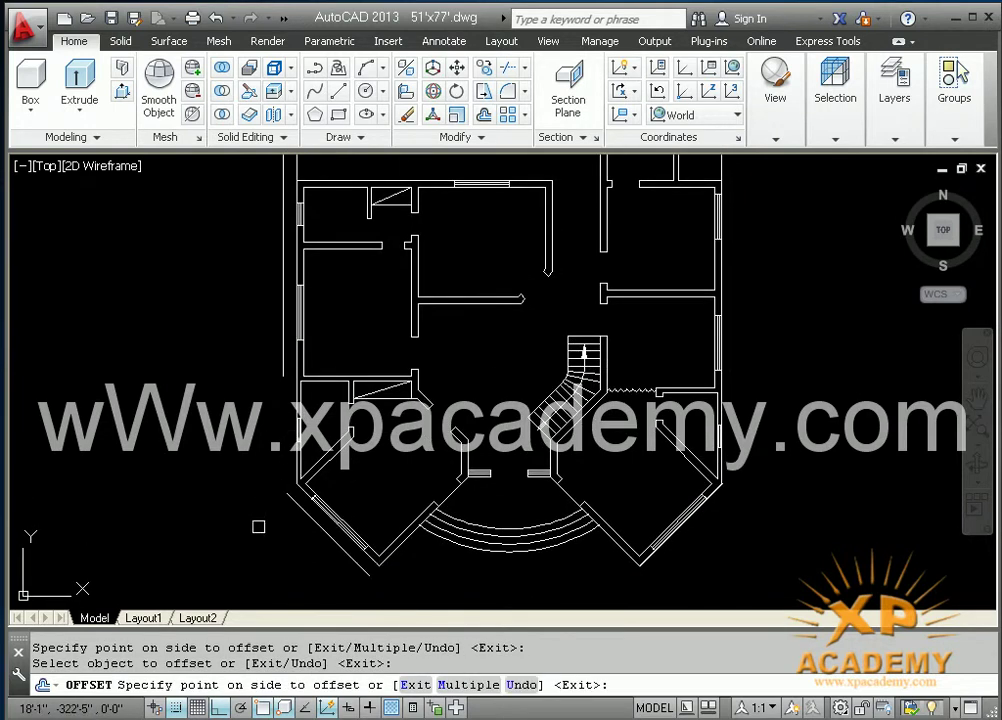
{"action": "left_click", "coordinate": [281, 508]}
Offset the lower walls, the curved front arc and two right-side walls outward
{"action": "middle_click_drag", "start_coordinate": [440, 545], "coordinate": [420, 490]}
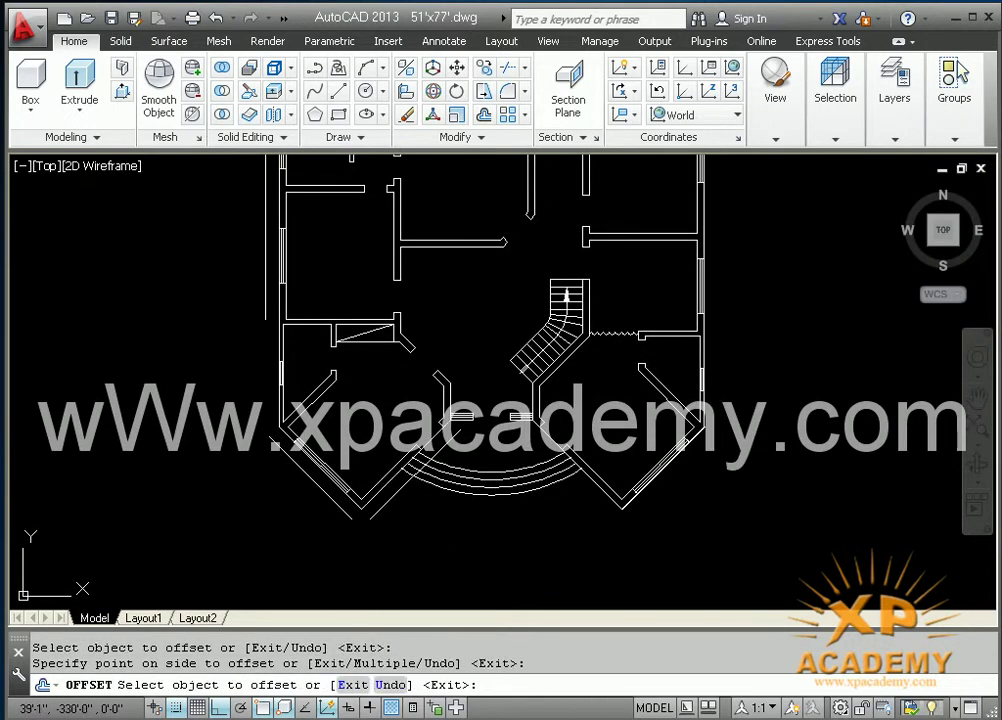
{"action": "left_click", "coordinate": [383, 488]}
{"action": "left_click", "coordinate": [372, 510]}
{"action": "left_click", "coordinate": [600, 491]}
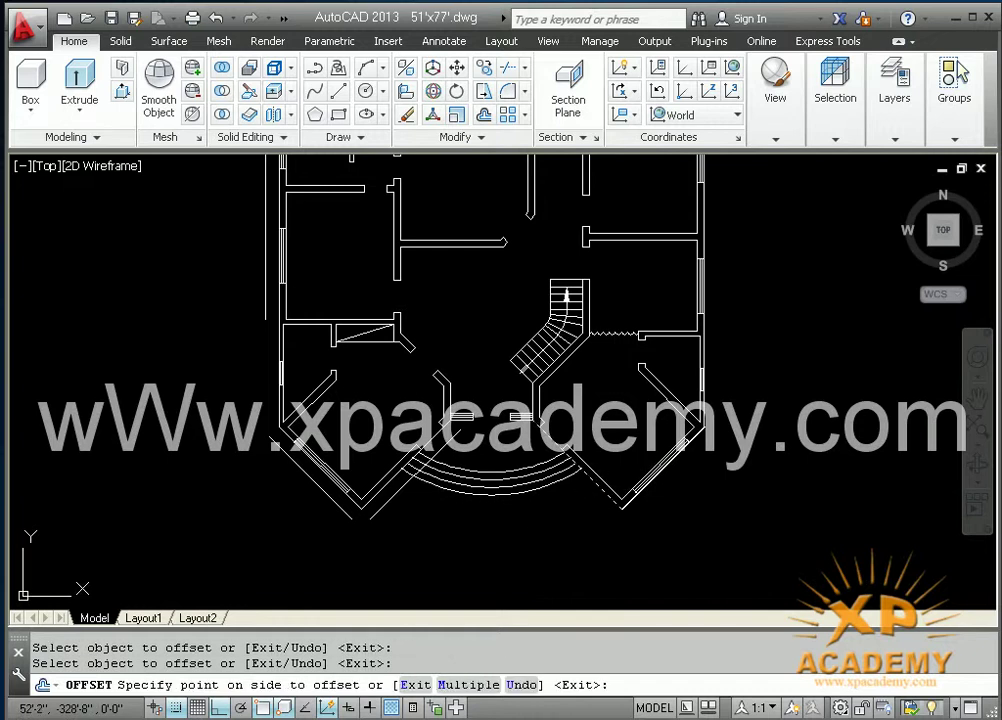
{"action": "left_click", "coordinate": [491, 329]}
{"action": "left_click", "coordinate": [505, 503]}
{"action": "left_click", "coordinate": [502, 553]}
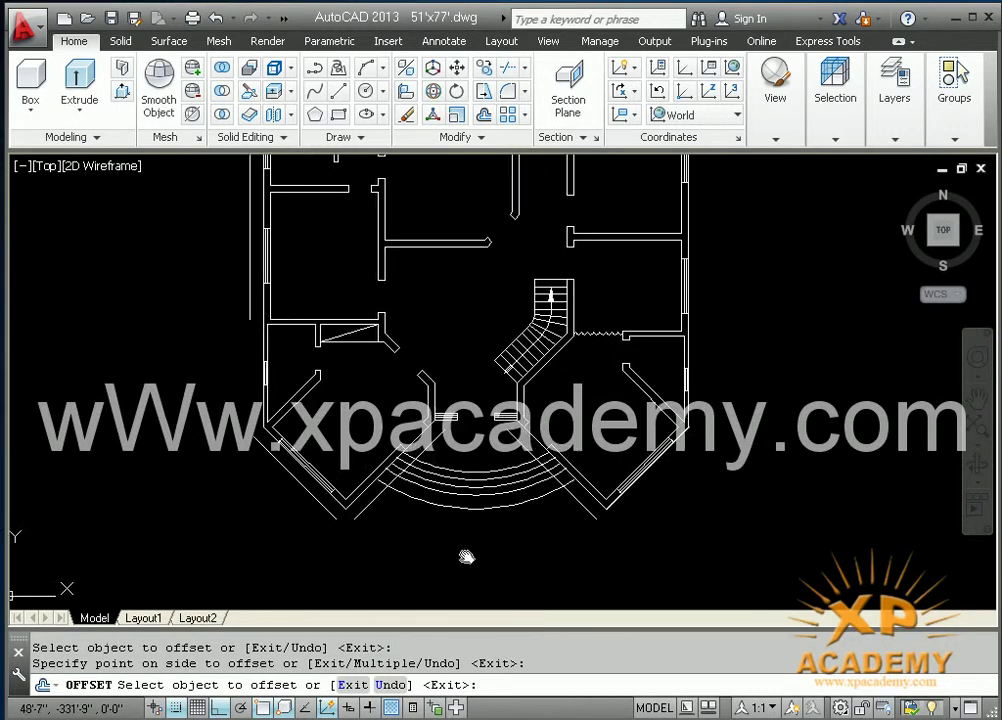
{"action": "middle_click_drag", "start_coordinate": [600, 550], "coordinate": [452, 546]}
{"action": "left_click", "coordinate": [551, 432]}
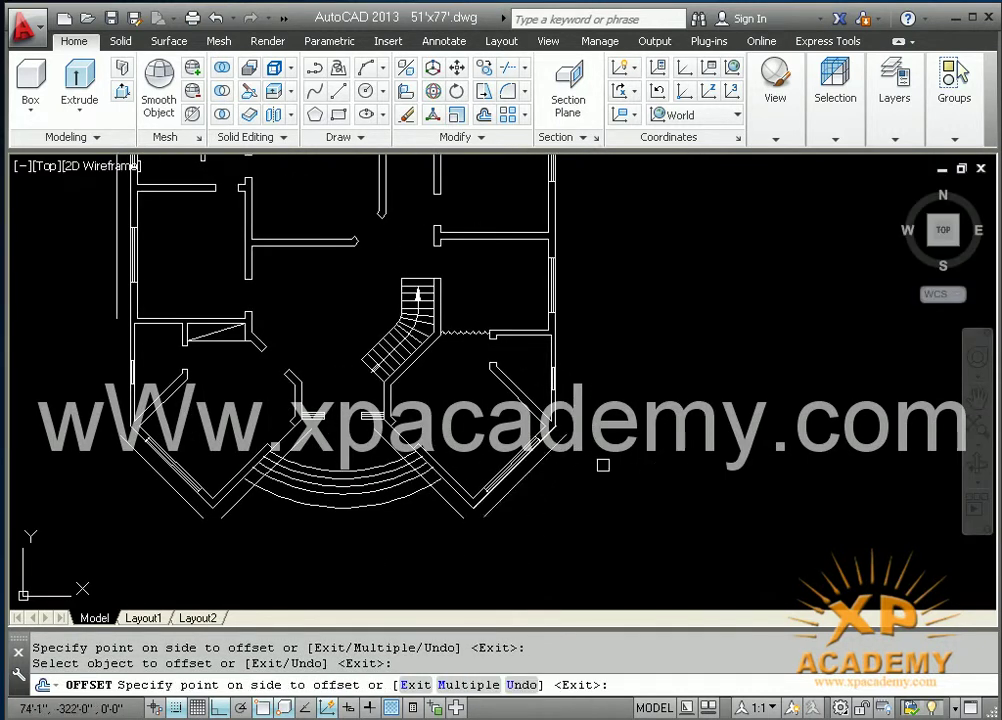
{"action": "left_click", "coordinate": [604, 465]}
{"action": "left_click", "coordinate": [553, 380]}
{"action": "left_click", "coordinate": [619, 412]}
Offset the top wall upward to complete the outer outline
{"action": "scroll", "coordinate": [619, 412], "scroll_direction": "down", "scroll_amount": 3}
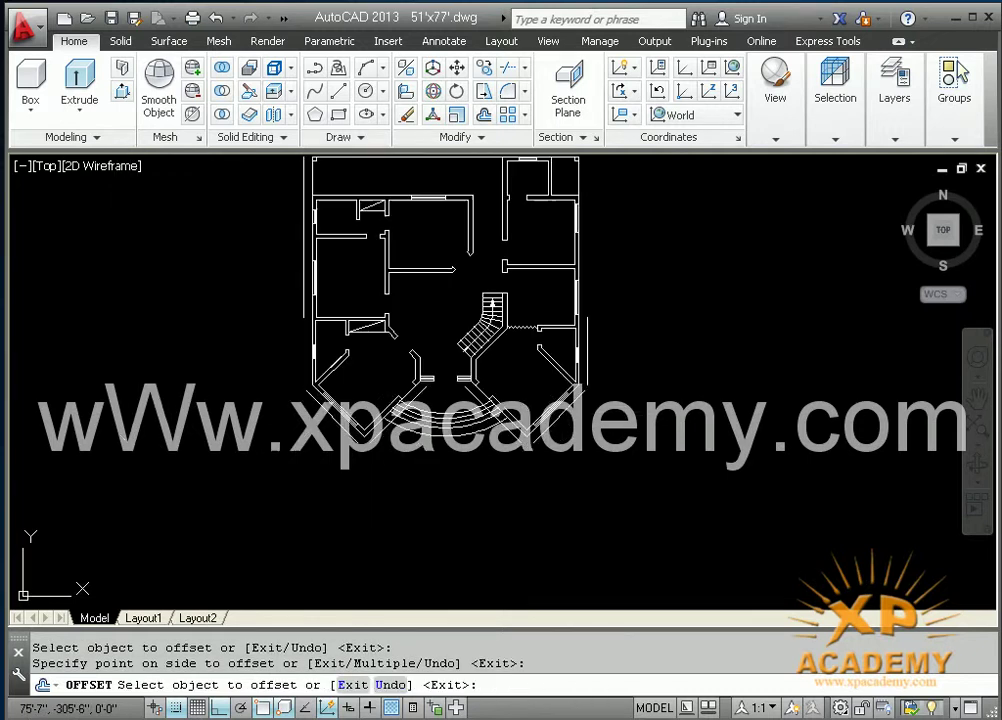
{"action": "scroll", "coordinate": [600, 370], "scroll_direction": "down", "scroll_amount": 1}
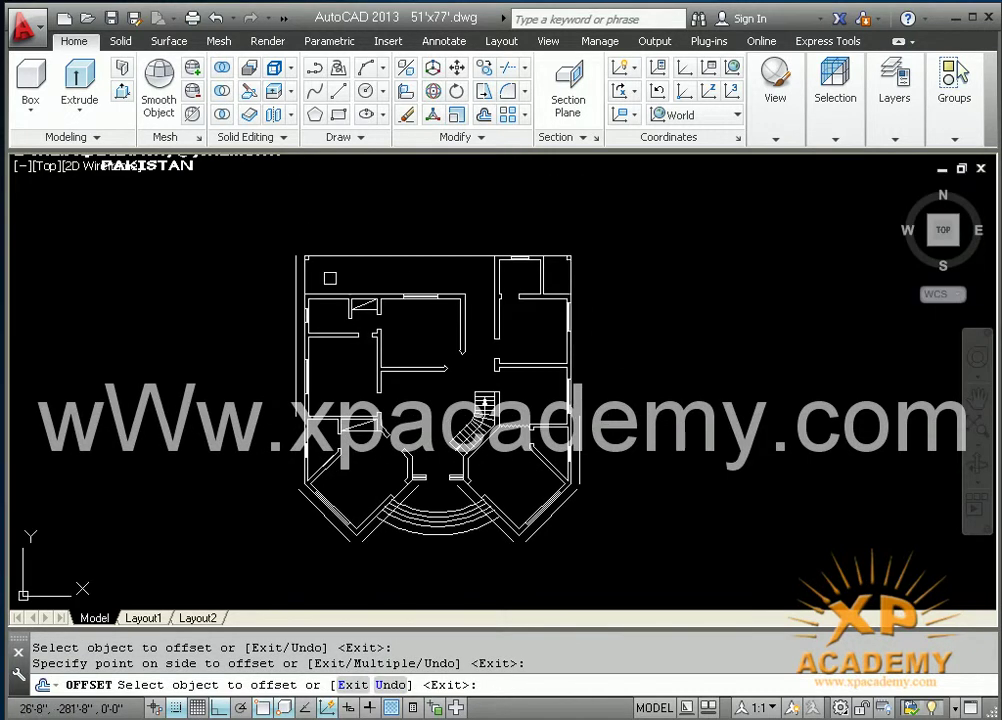
{"action": "scroll", "coordinate": [330, 350], "scroll_direction": "up", "scroll_amount": 4}
{"action": "mouse_move", "coordinate": [376, 271]}
{"action": "middle_mouse_down"}
{"action": "mouse_move", "coordinate": [291, 311]}
{"action": "mouse_move", "coordinate": [295, 304]}
{"action": "mouse_move", "coordinate": [330, 333]}
{"action": "middle_mouse_up"}
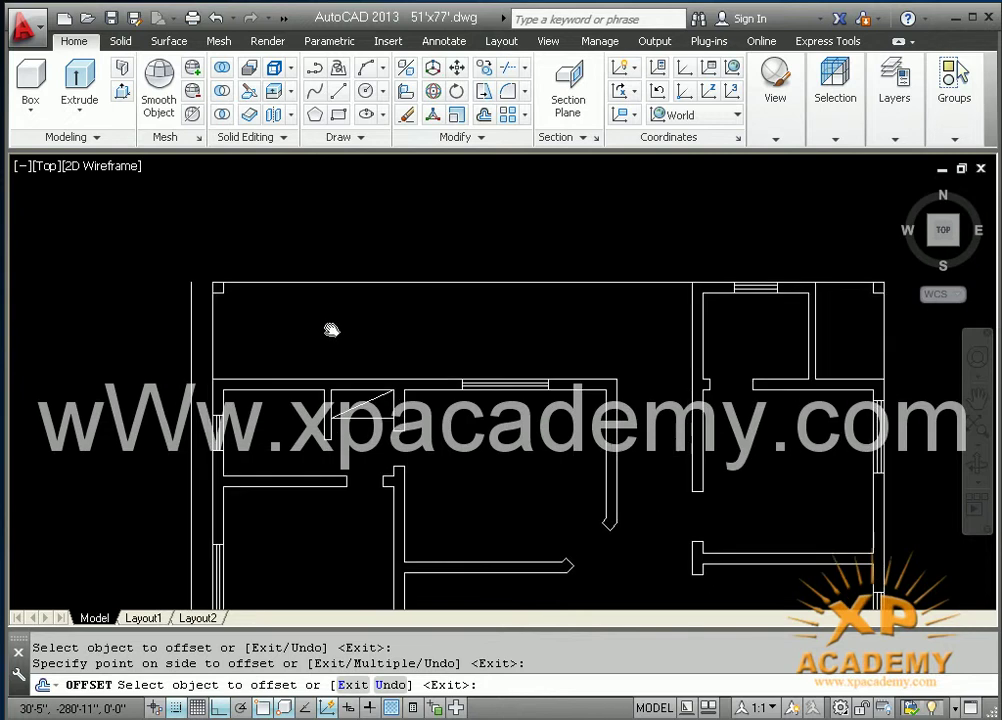
{"action": "left_click", "coordinate": [330, 287]}
{"action": "left_click", "coordinate": [380, 262]}
Recentre the whole floor plan and save the drawing
{"action": "middle_click_drag", "start_coordinate": [433, 296], "coordinate": [290, 242]}
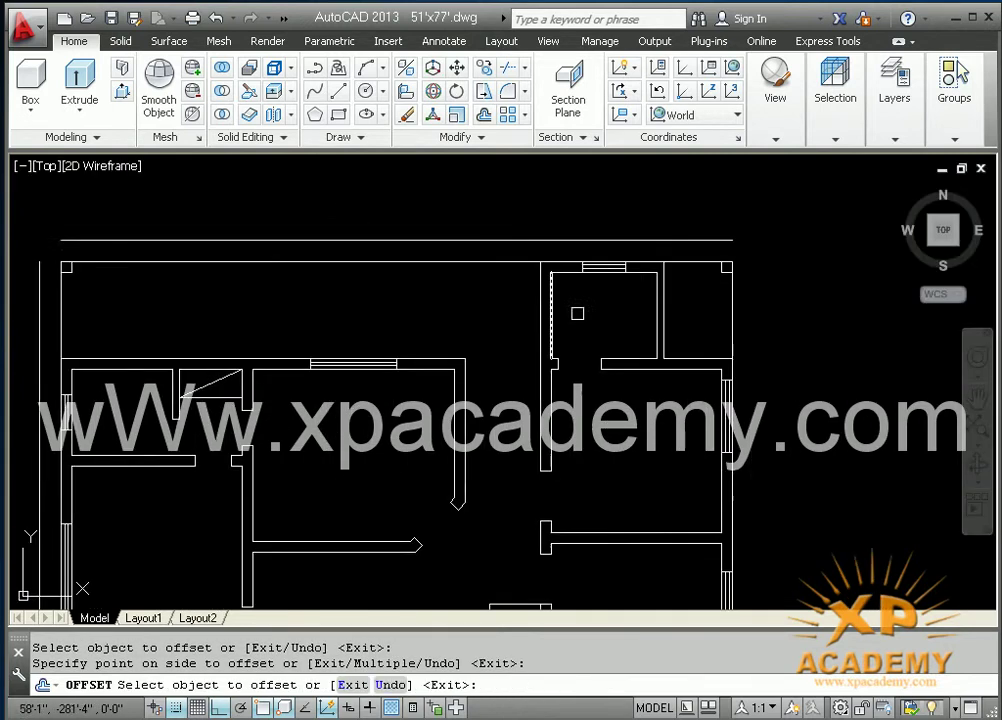
{"action": "scroll", "coordinate": [728, 344], "scroll_direction": "down", "scroll_amount": 2}
{"action": "mouse_move", "coordinate": [727, 345]}
{"action": "middle_mouse_down"}
{"action": "mouse_move", "coordinate": [672, 230]}
{"action": "mouse_move", "coordinate": [724, 259]}
{"action": "middle_mouse_up"}
{"action": "scroll", "coordinate": [535, 360], "scroll_direction": "down", "scroll_amount": 1}
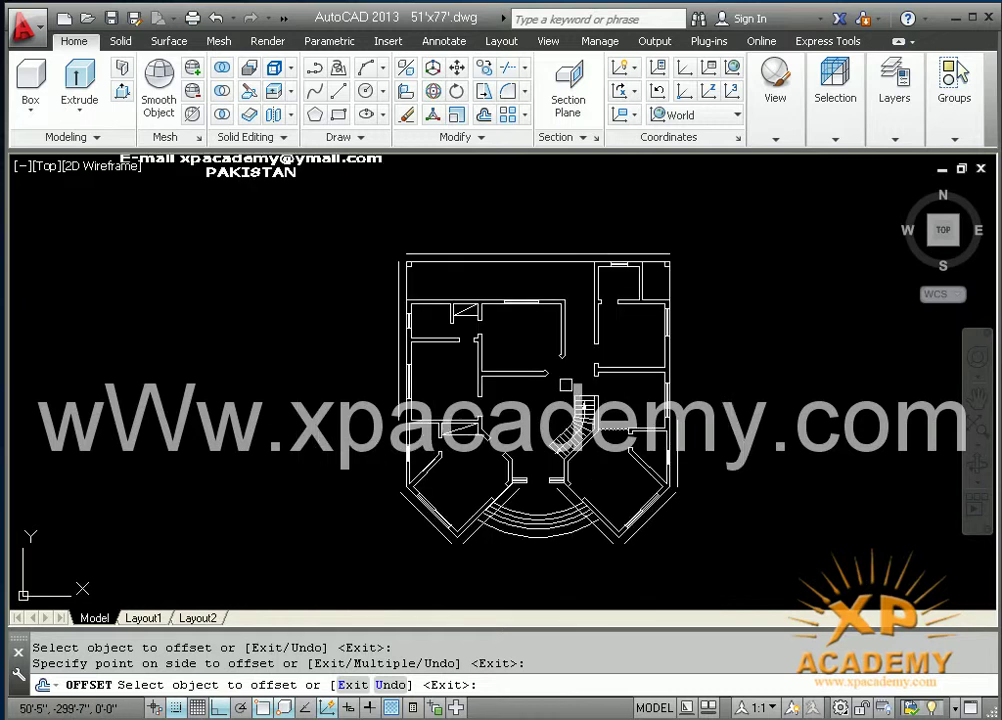
{"action": "middle_click_drag", "start_coordinate": [535, 360], "coordinate": [535, 330]}
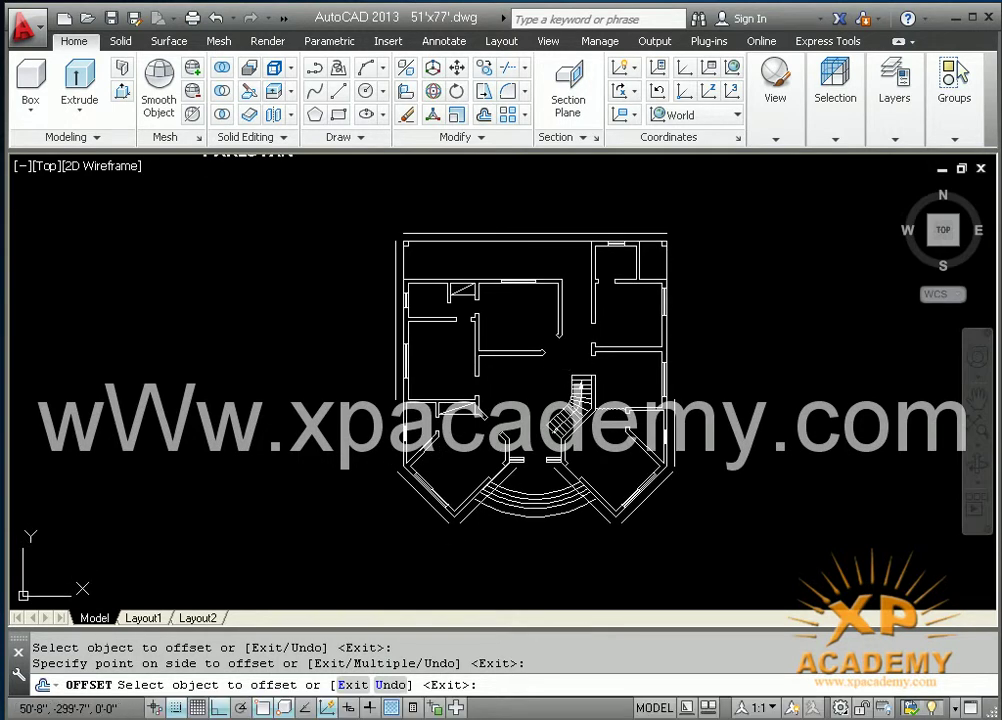
{"action": "key", "text": "ctrl+s"}
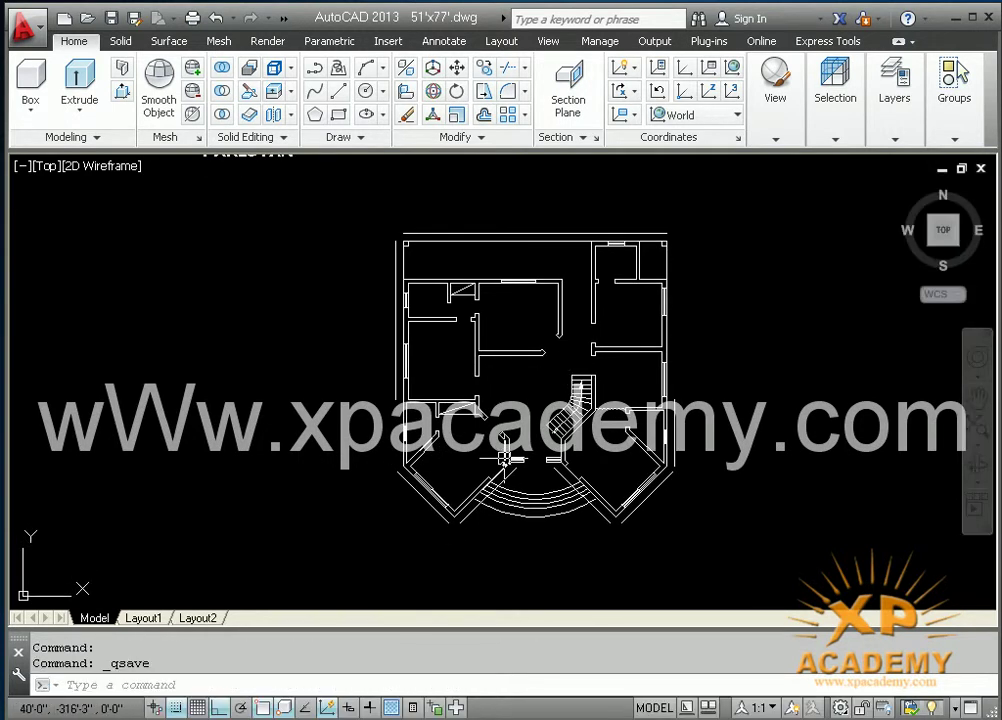
Run FILLET with radius 0 and join the first pair of outline lines at the lower bay
{"action": "scroll", "coordinate": [490, 523], "scroll_direction": "up", "scroll_amount": 2}
{"action": "middle_click_drag", "start_coordinate": [490, 523], "coordinate": [502, 547]}
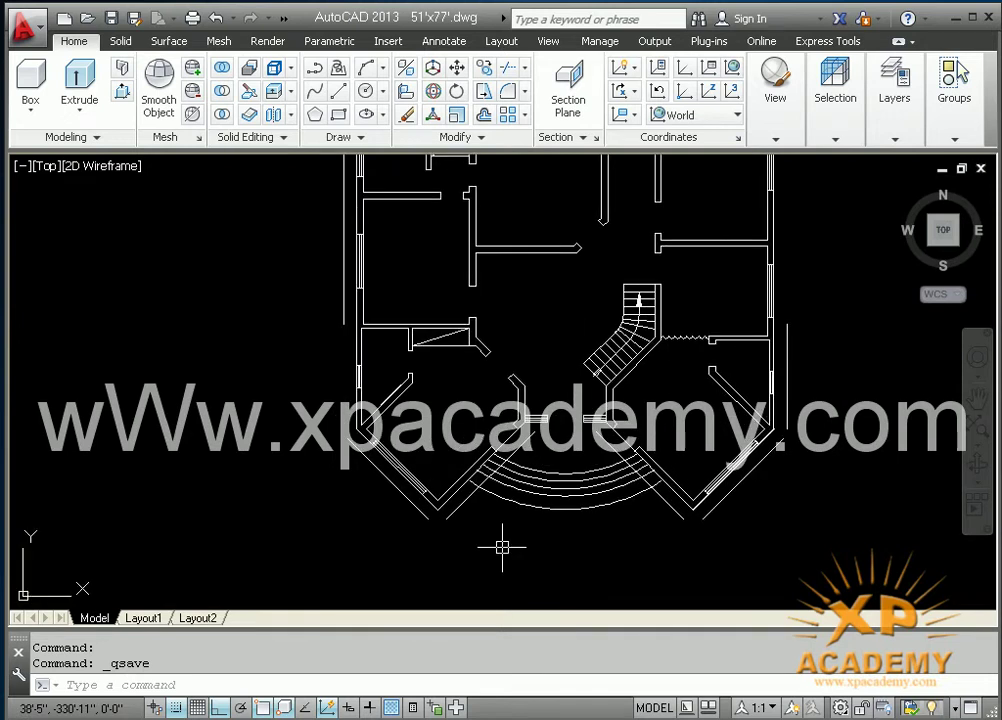
{"action": "type", "text": "f"}
{"action": "key", "text": "Return"}
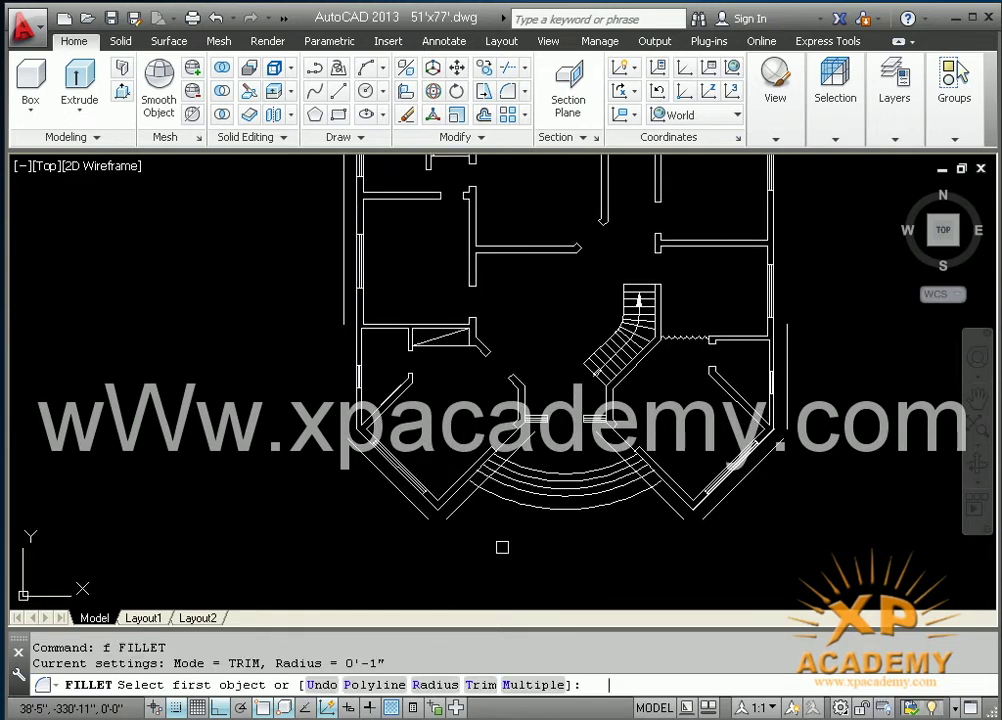
{"action": "left_click", "coordinate": [437, 691]}
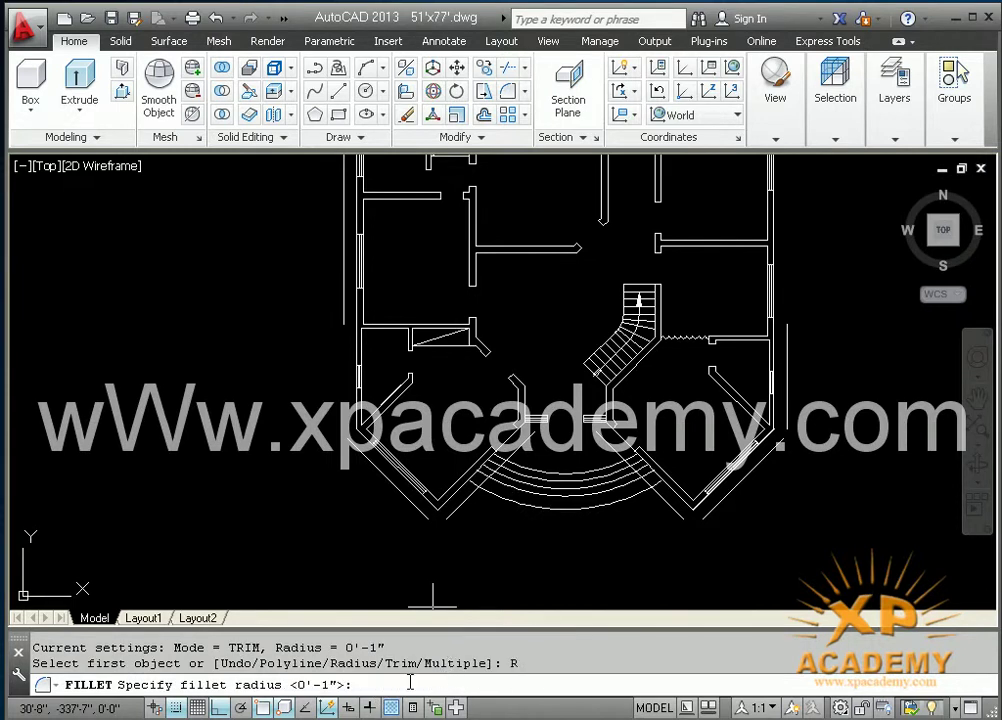
{"action": "type", "text": "0"}
{"action": "key", "text": "Return"}
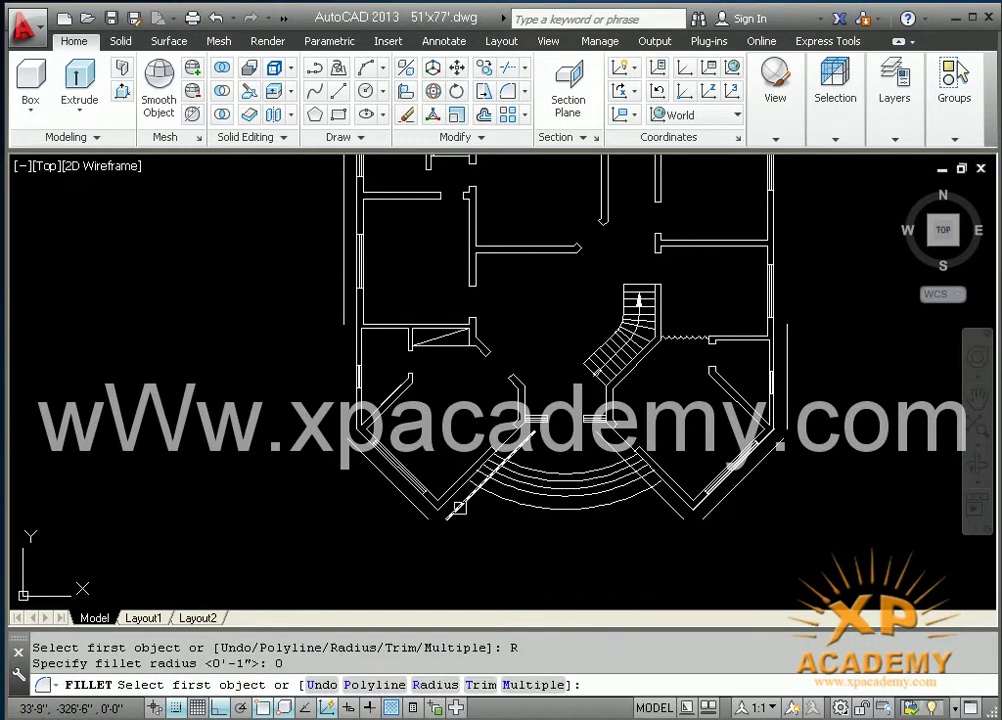
{"action": "left_click", "coordinate": [464, 501]}
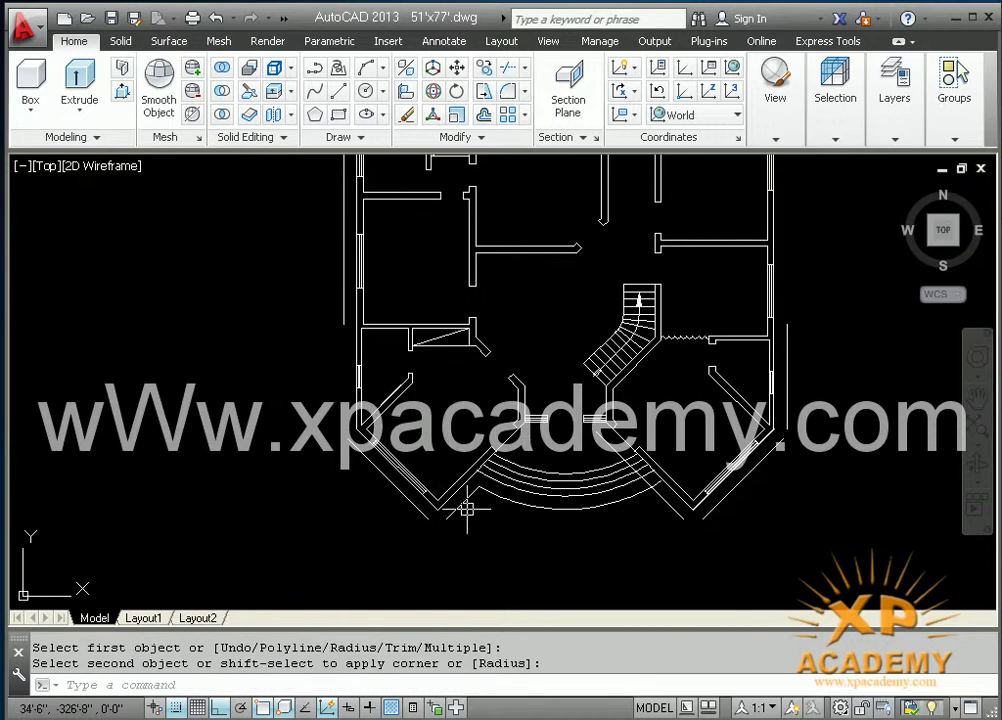
{"action": "left_click", "coordinate": [464, 510]}
Join the left wall and diagonal line into a sharp corner, then the first lower-right corner
{"action": "key", "text": "Return"}
{"action": "left_click", "coordinate": [409, 506]}
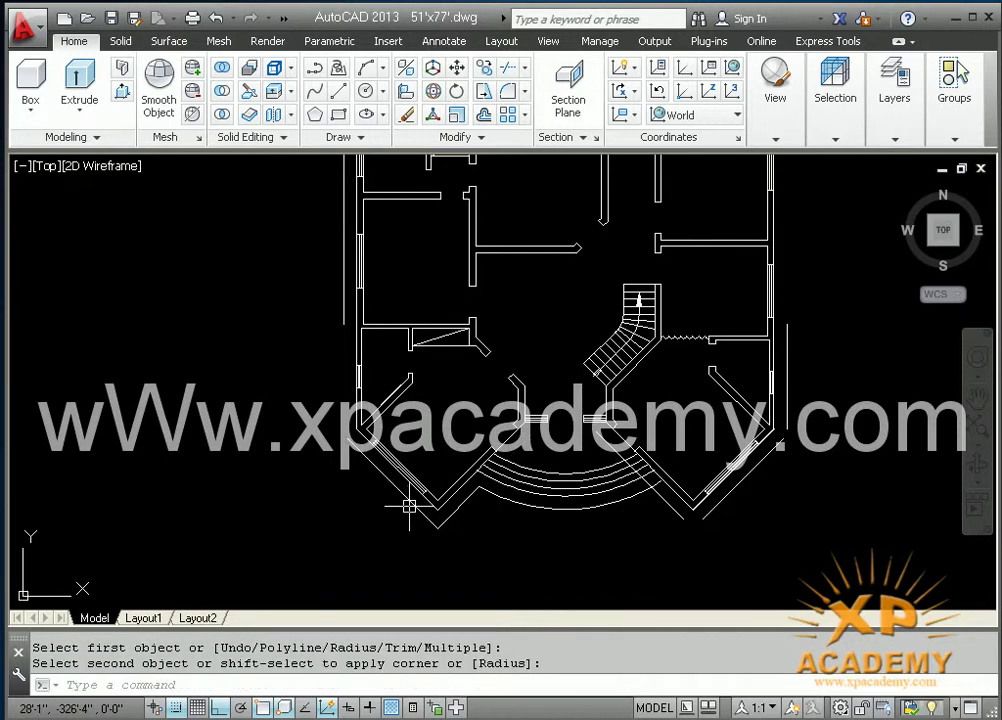
{"action": "key", "text": "Return"}
{"action": "left_click", "coordinate": [372, 462]}
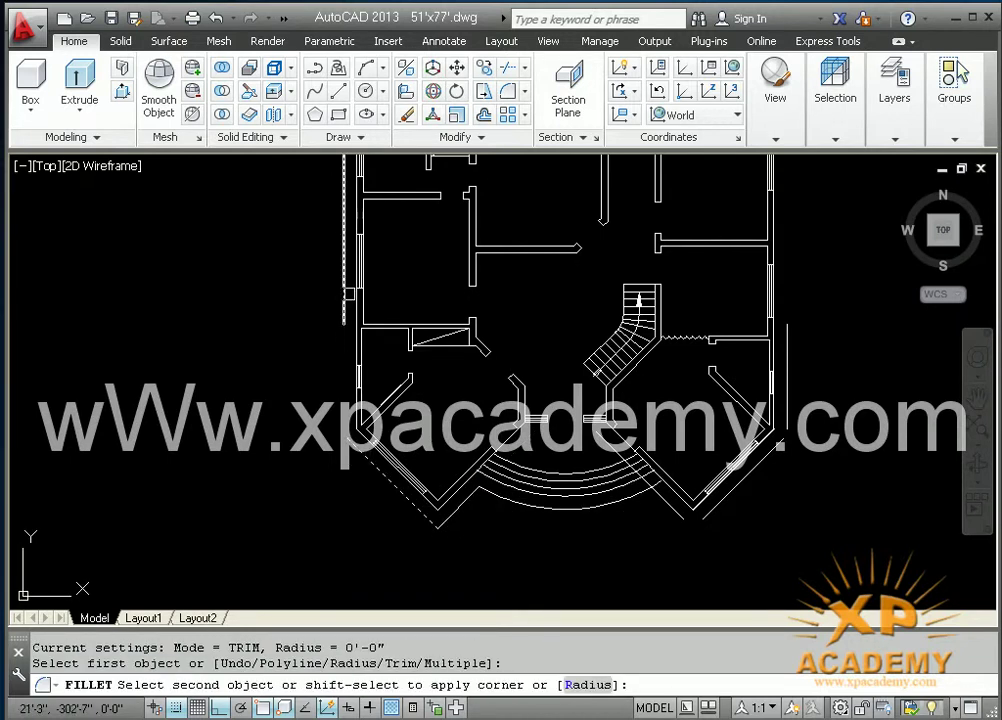
{"action": "left_click", "coordinate": [358, 305]}
{"action": "key", "text": "Return"}
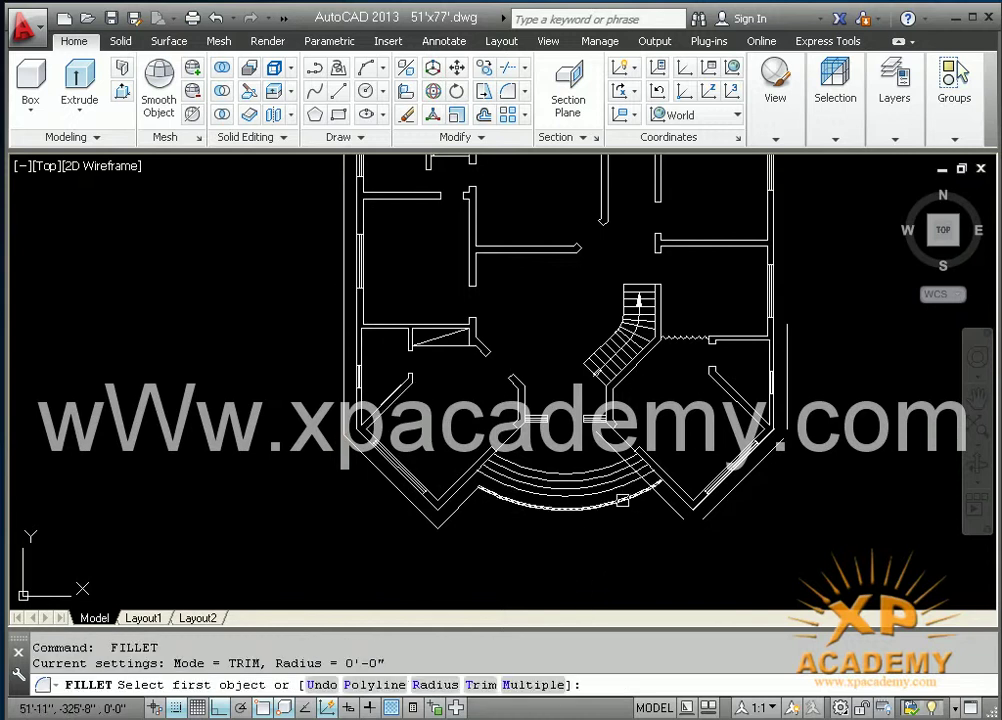
{"action": "left_click", "coordinate": [655, 492]}
{"action": "left_click", "coordinate": [678, 516]}
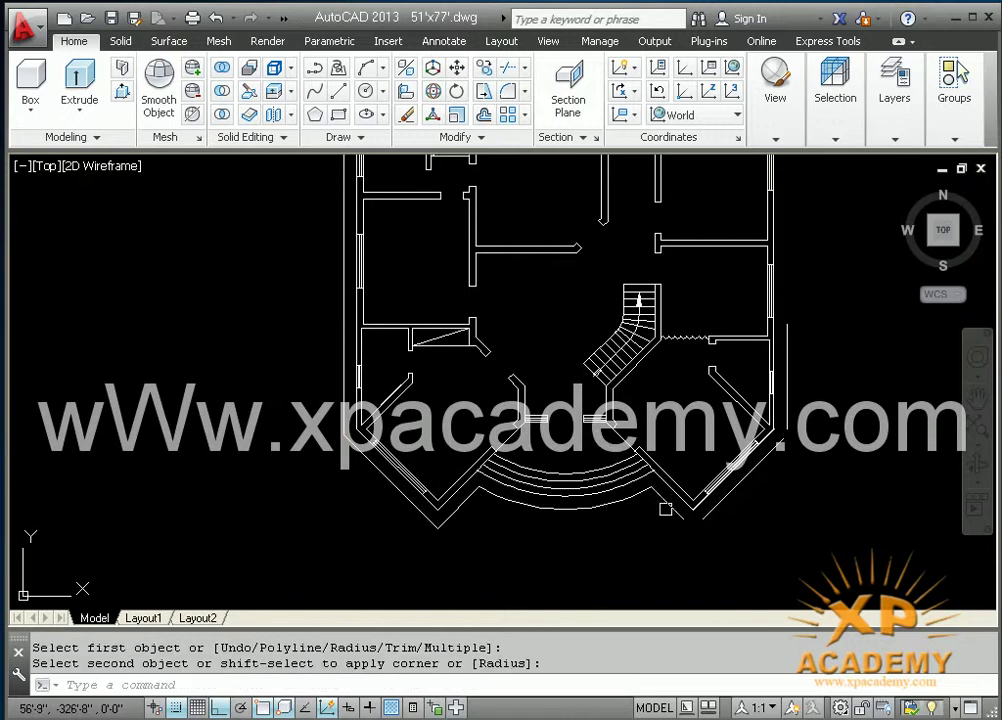
Try zero-radius corners between several line pairs at the lower-right bay
{"action": "key", "text": "Return"}
{"action": "left_click", "coordinate": [742, 478]}
{"action": "left_click", "coordinate": [777, 448]}
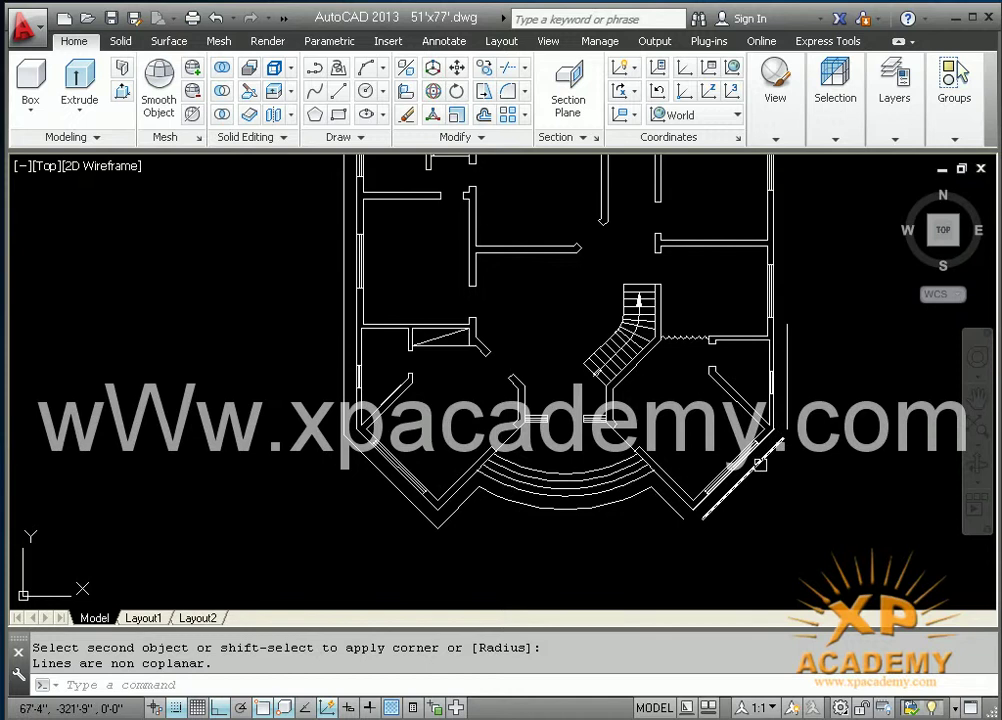
{"action": "key", "text": "Return"}
{"action": "left_click", "coordinate": [748, 472]}
{"action": "left_click", "coordinate": [670, 510]}
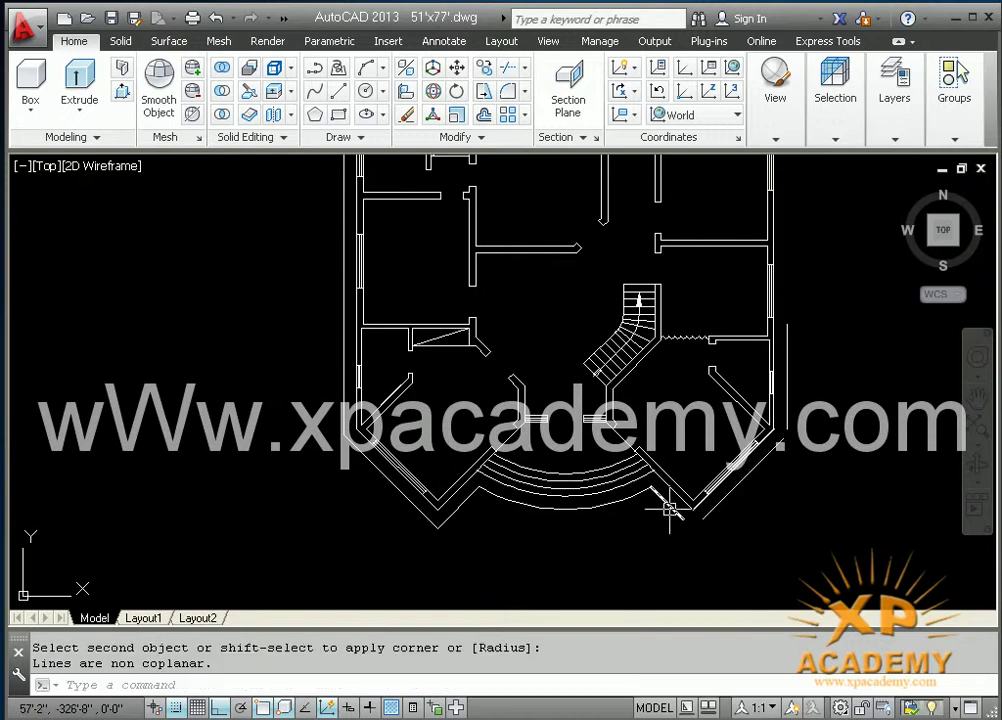
{"action": "key", "text": "Return"}
{"action": "left_click", "coordinate": [740, 474]}
{"action": "left_click", "coordinate": [720, 507]}
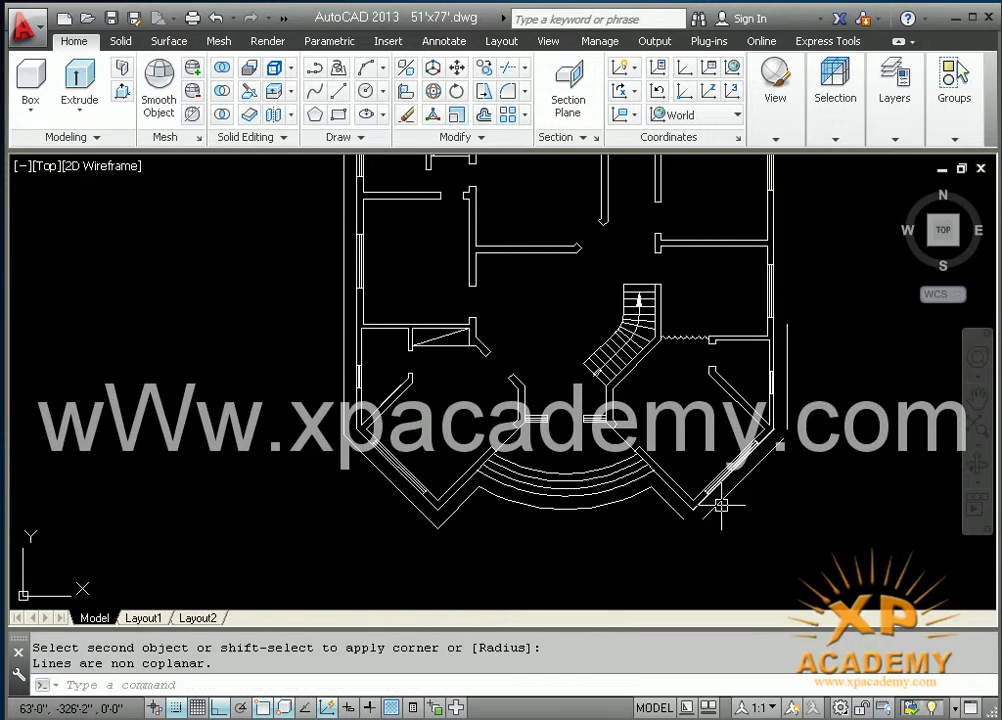
Attempt to join the lower-right diagonal line to the adjacent right wall
{"action": "scroll", "coordinate": [715, 510], "scroll_direction": "up", "scroll_amount": 3}
{"action": "scroll", "coordinate": [700, 514], "scroll_direction": "up", "scroll_amount": 1}
{"action": "key", "text": "Return"}
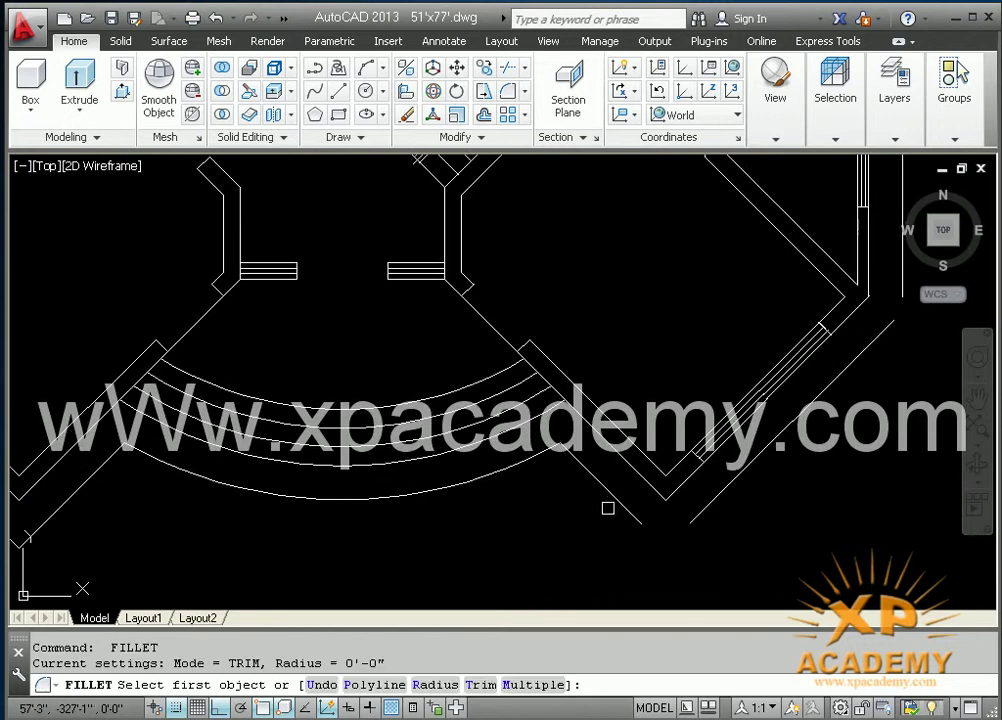
{"action": "left_click", "coordinate": [607, 497]}
{"action": "left_click", "coordinate": [709, 507]}
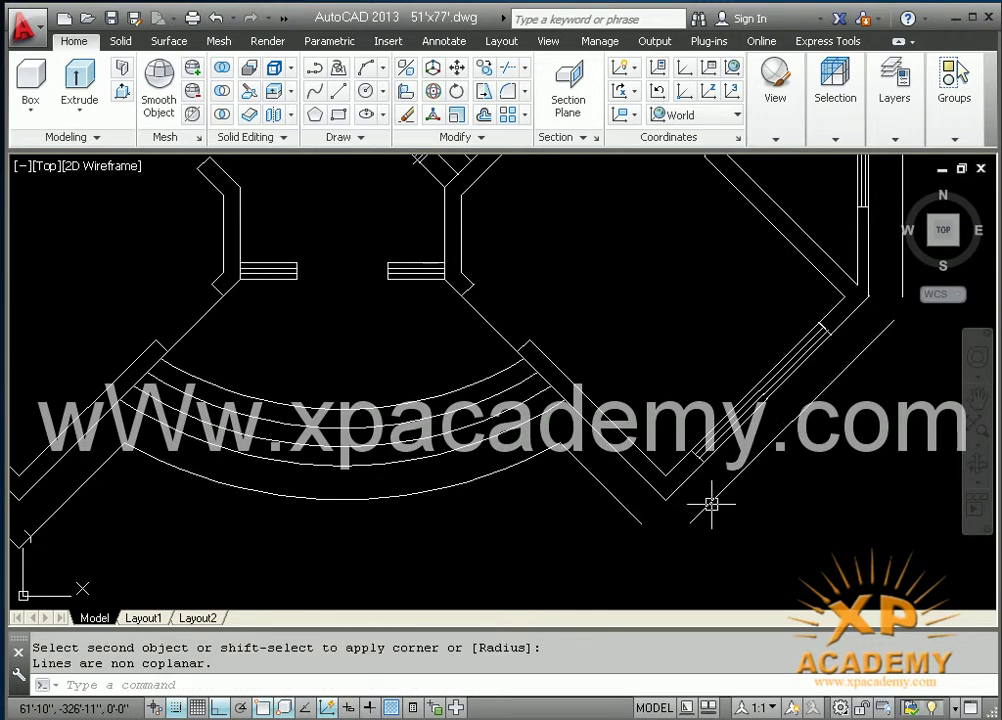
{"action": "middle_click_drag", "start_coordinate": [709, 510], "coordinate": [569, 573]}
{"action": "key", "text": "Return"}
{"action": "left_click", "coordinate": [691, 433]}
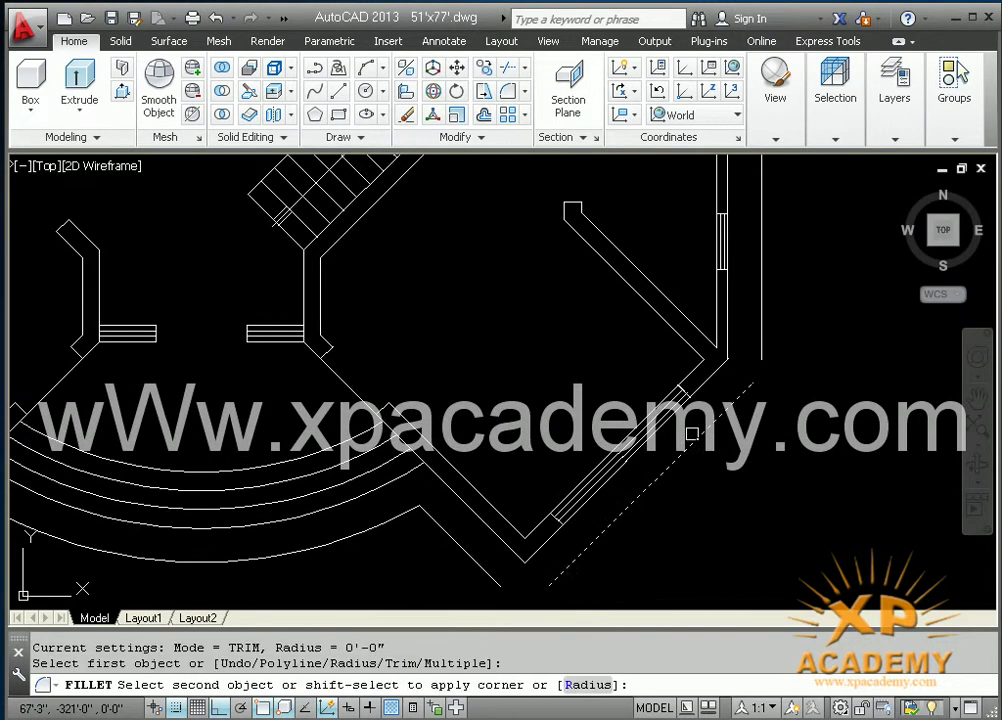
{"action": "left_click", "coordinate": [759, 320]}
Delete the stray offset diagonal line beside the lower-right wall
{"action": "left_click", "coordinate": [752, 385]}
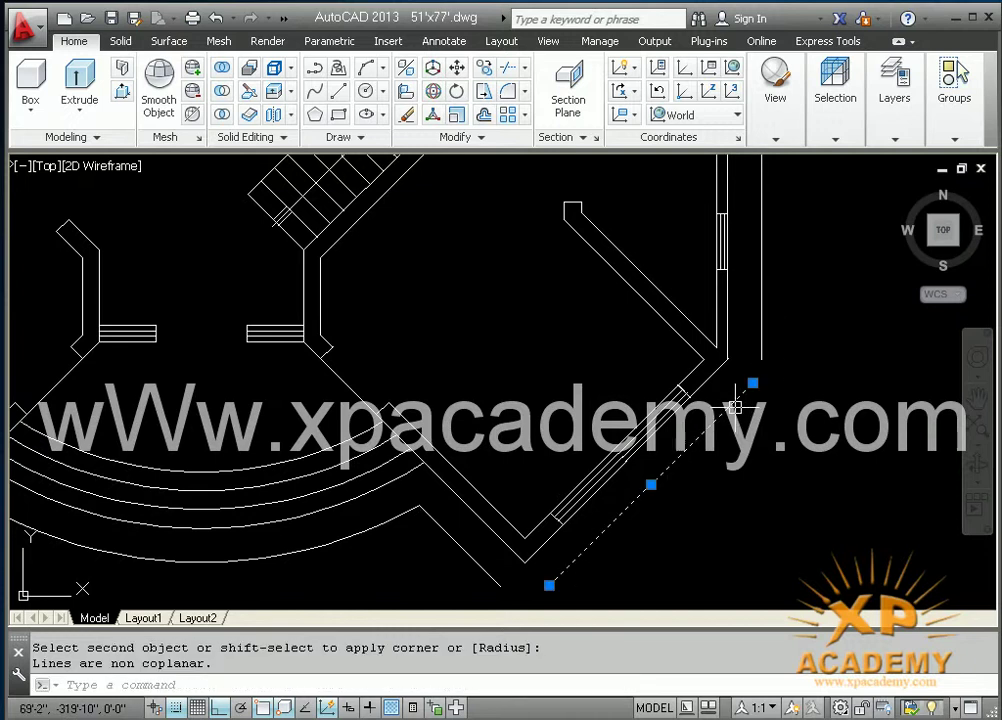
{"action": "key", "text": "Delete"}
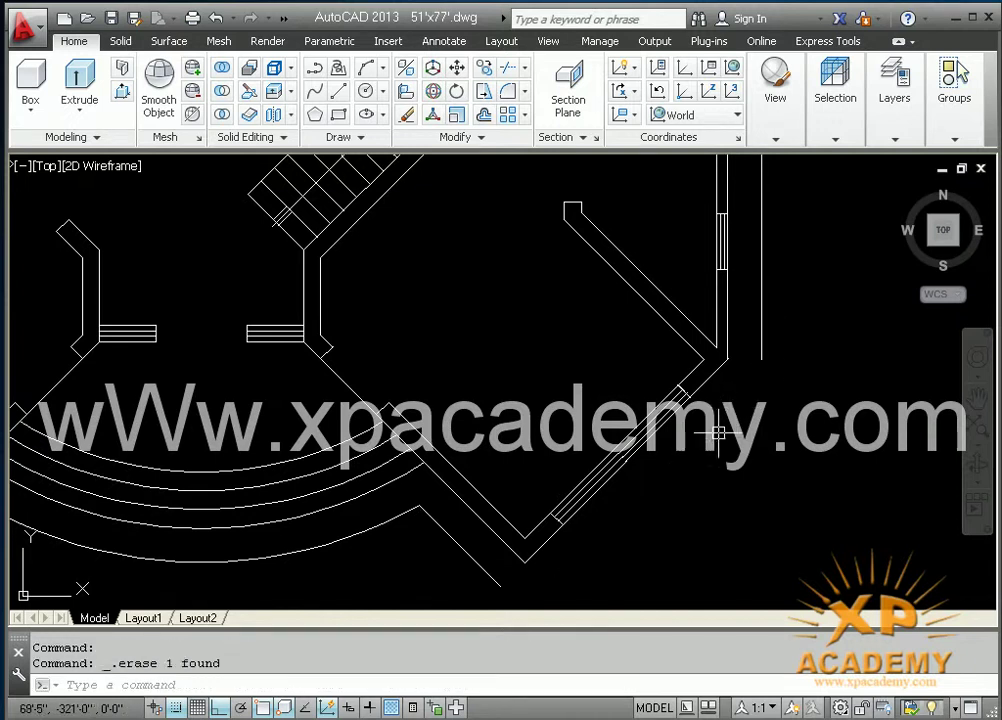
{"action": "scroll", "coordinate": [690, 470], "scroll_direction": "down", "scroll_amount": 2}
{"action": "middle_click_drag", "start_coordinate": [662, 490], "coordinate": [683, 466]}
{"action": "key", "text": "Escape"}
Mirror a diagonal wall line across the plan's centre axis, keeping the original
{"action": "type", "text": "m"}
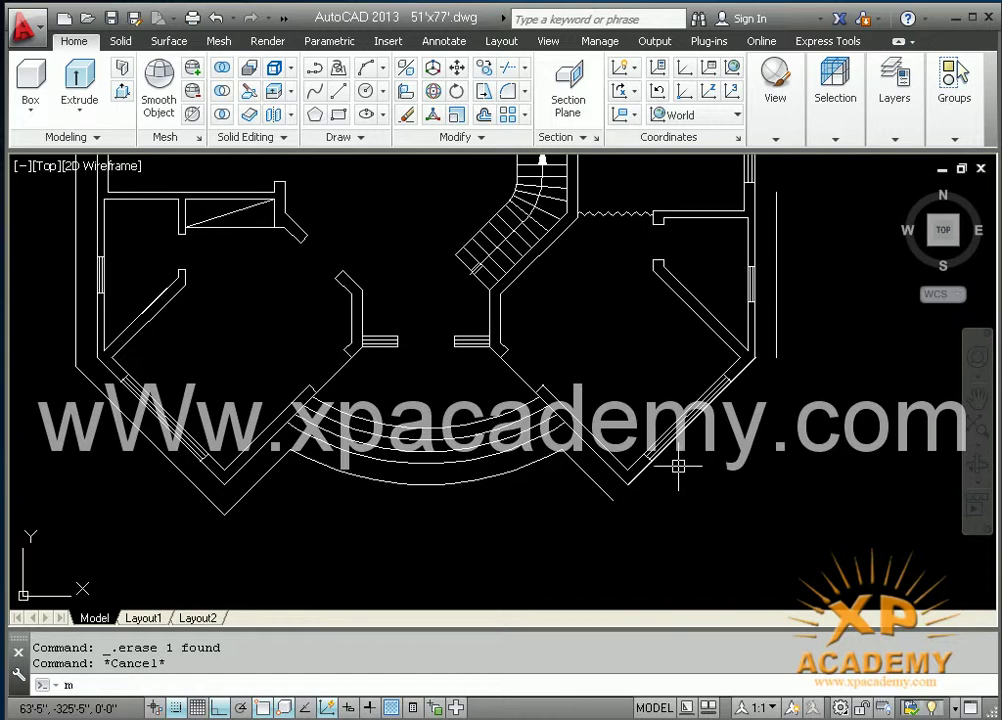
{"action": "type", "text": "i"}
{"action": "key", "text": "Return"}
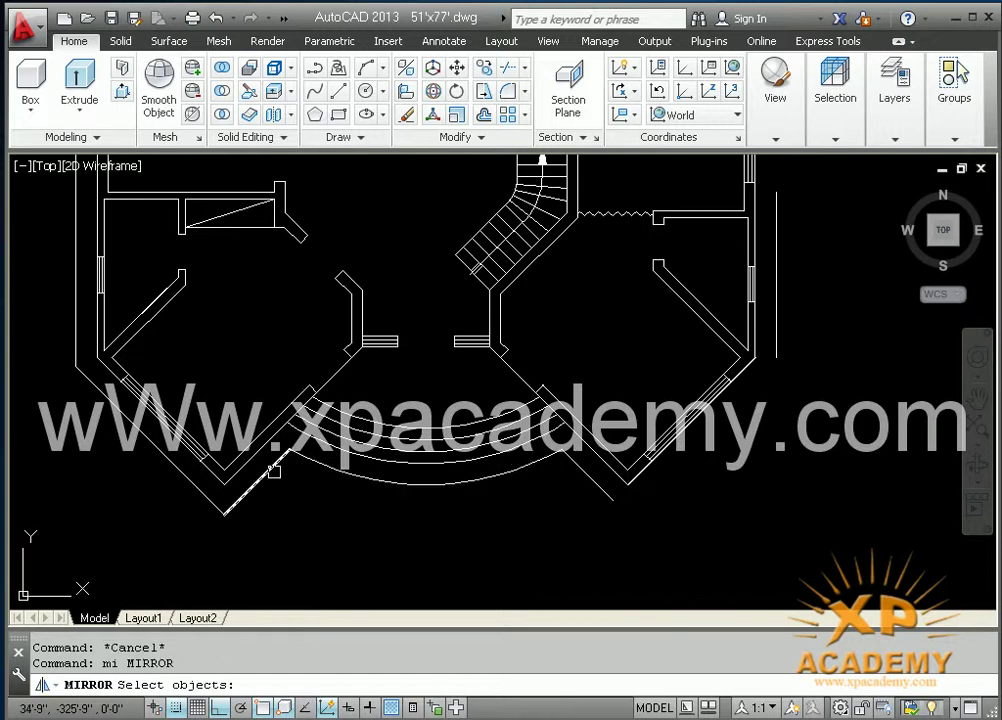
{"action": "left_click", "coordinate": [273, 470]}
{"action": "key", "text": "Return"}
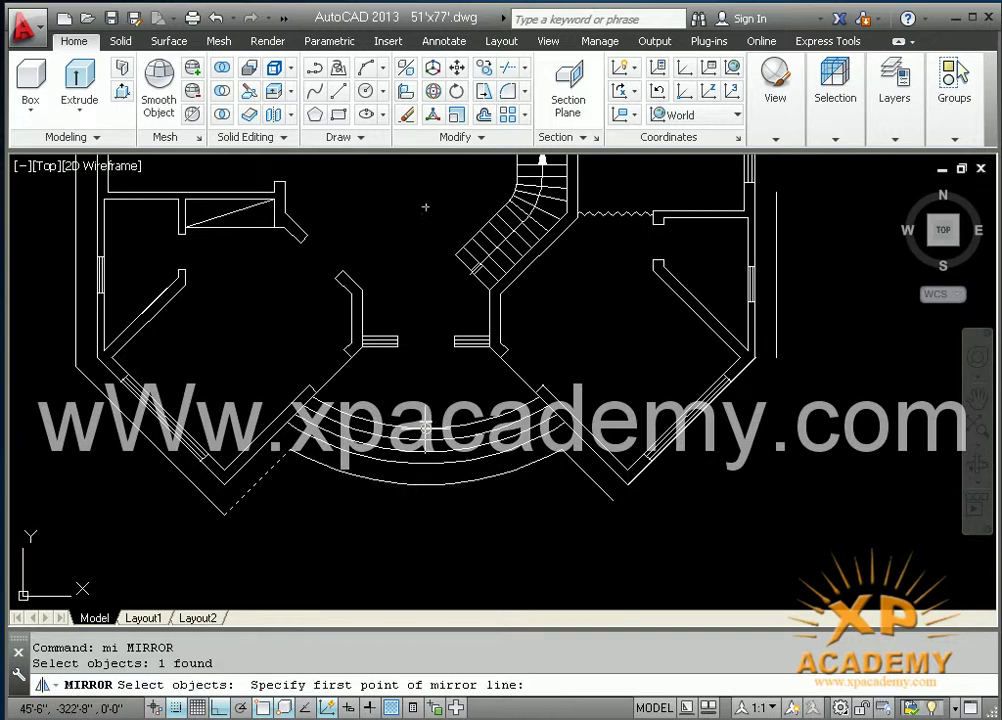
{"action": "left_click", "coordinate": [425, 423]}
{"action": "left_click", "coordinate": [418, 559]}
{"action": "key", "text": "Return"}
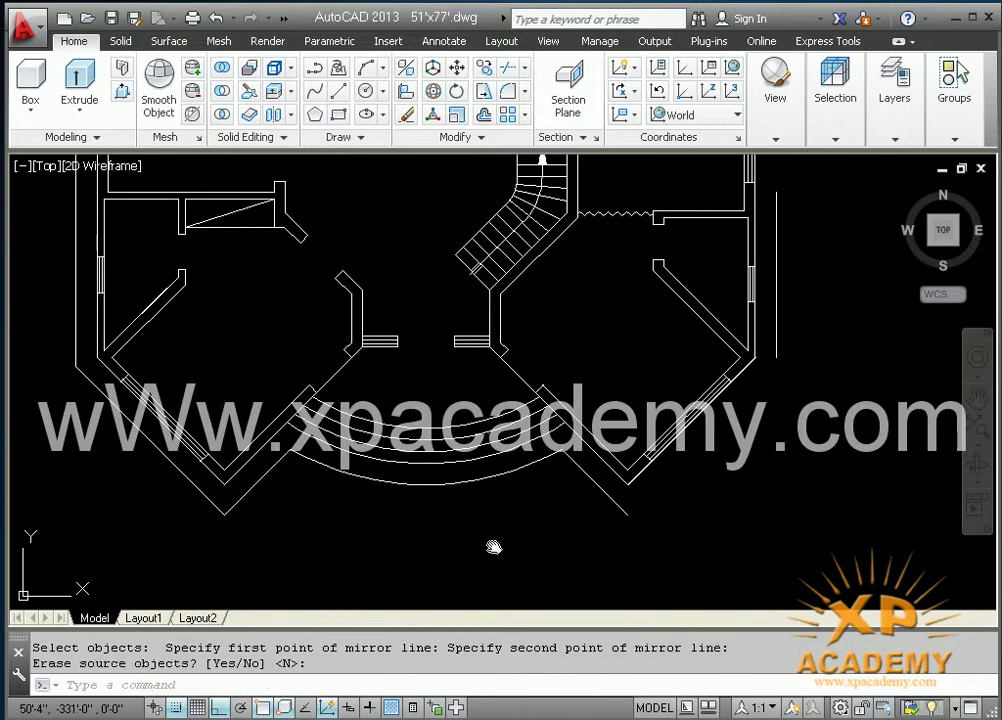
{"action": "middle_click_drag", "start_coordinate": [493, 547], "coordinate": [512, 532]}
Mirror the lower-left diagonal outer wall onto the lower-right bay, keeping the source, and save
{"action": "key", "text": "Return"}
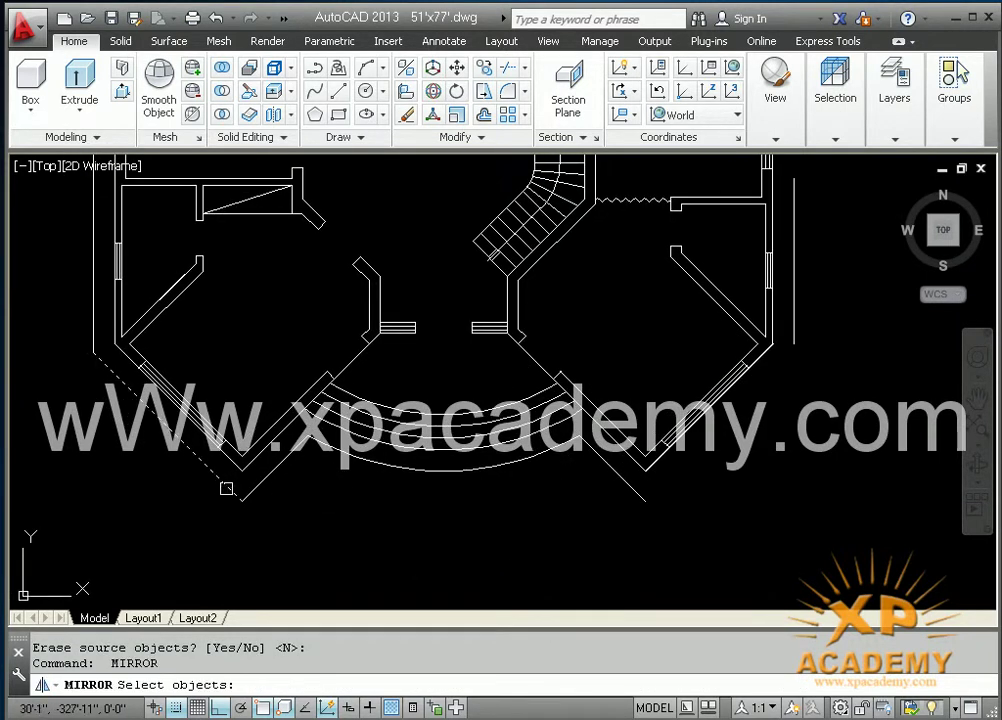
{"action": "left_click", "coordinate": [227, 488]}
{"action": "key", "text": "Return"}
{"action": "left_click", "coordinate": [443, 413]}
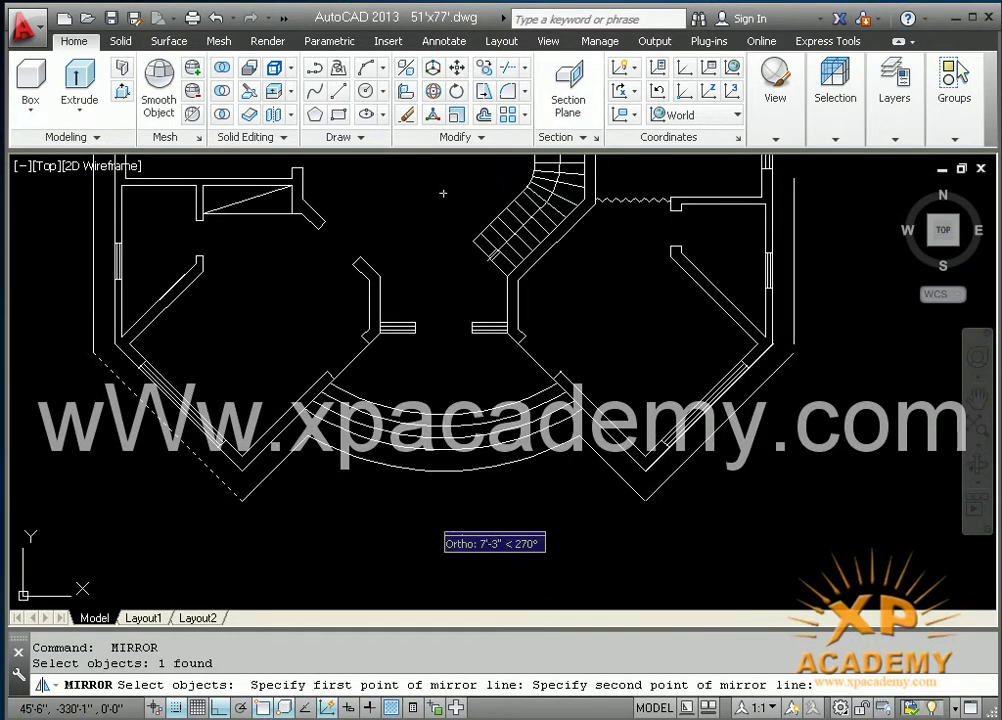
{"action": "left_click", "coordinate": [425, 526]}
{"action": "key", "text": "Return"}
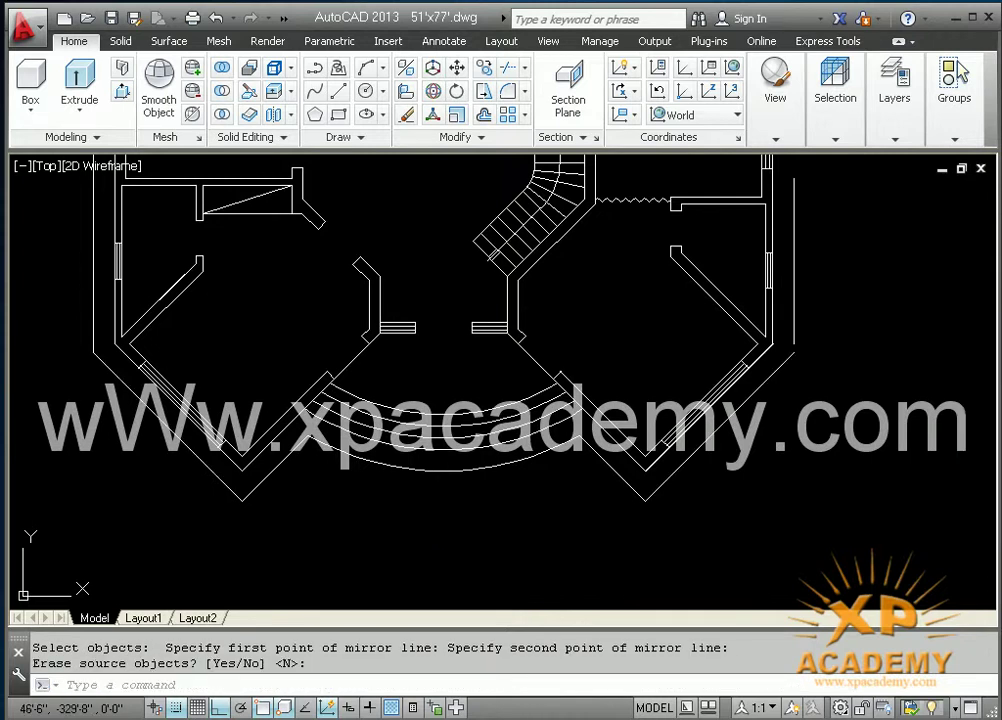
{"action": "key", "text": "Return"}
{"action": "key", "text": "ctrl+s"}
Fillet the new diagonal wall to the right wall with a sharp corner
{"action": "type", "text": "f"}
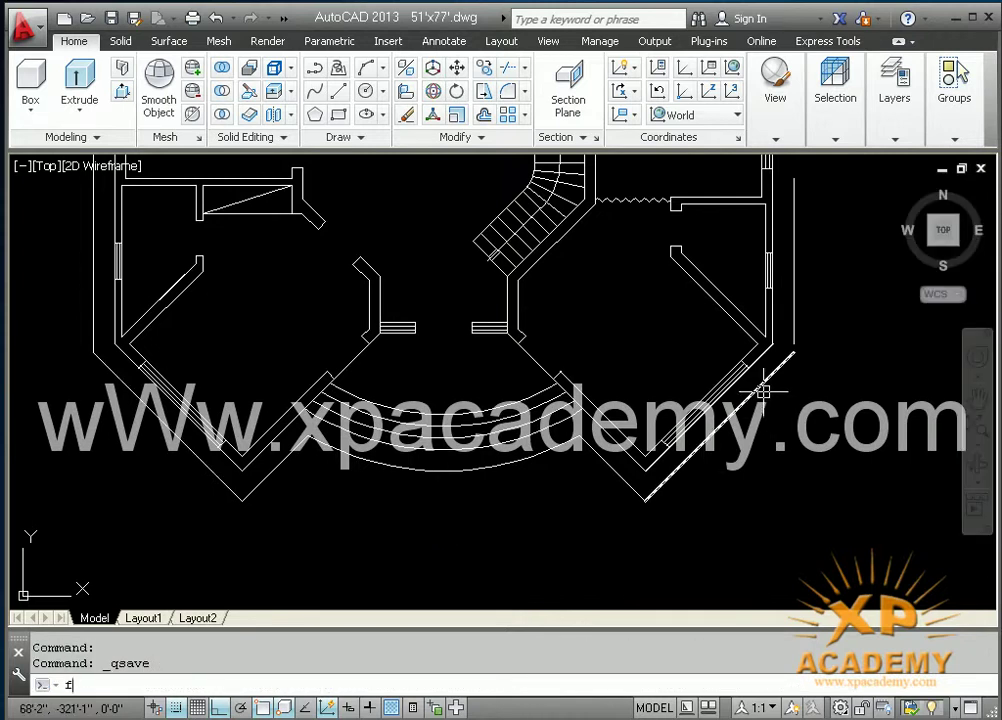
{"action": "key", "text": "Return"}
{"action": "left_click", "coordinate": [762, 388]}
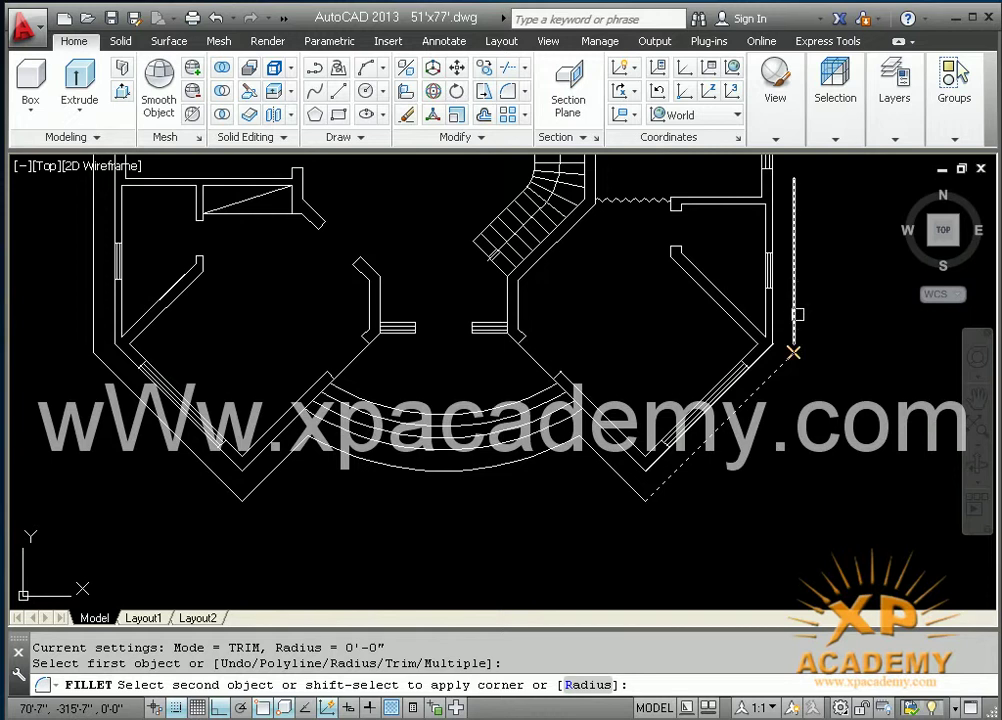
{"action": "left_click", "coordinate": [793, 352]}
{"action": "scroll", "coordinate": [785, 351], "scroll_direction": "down", "scroll_amount": 3}
{"action": "scroll", "coordinate": [762, 418], "scroll_direction": "down", "scroll_amount": 1}
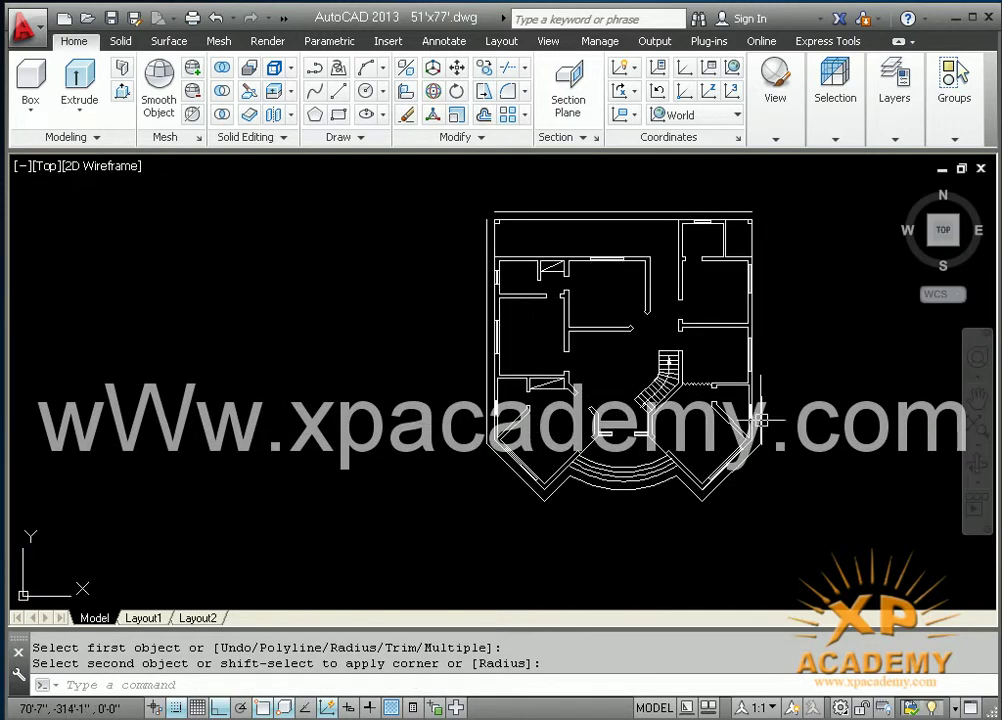
Join the top edge to the right and left outer walls at sharp corners and save
{"action": "key", "text": "Return"}
{"action": "left_click", "coordinate": [762, 399]}
{"action": "left_click", "coordinate": [758, 212]}
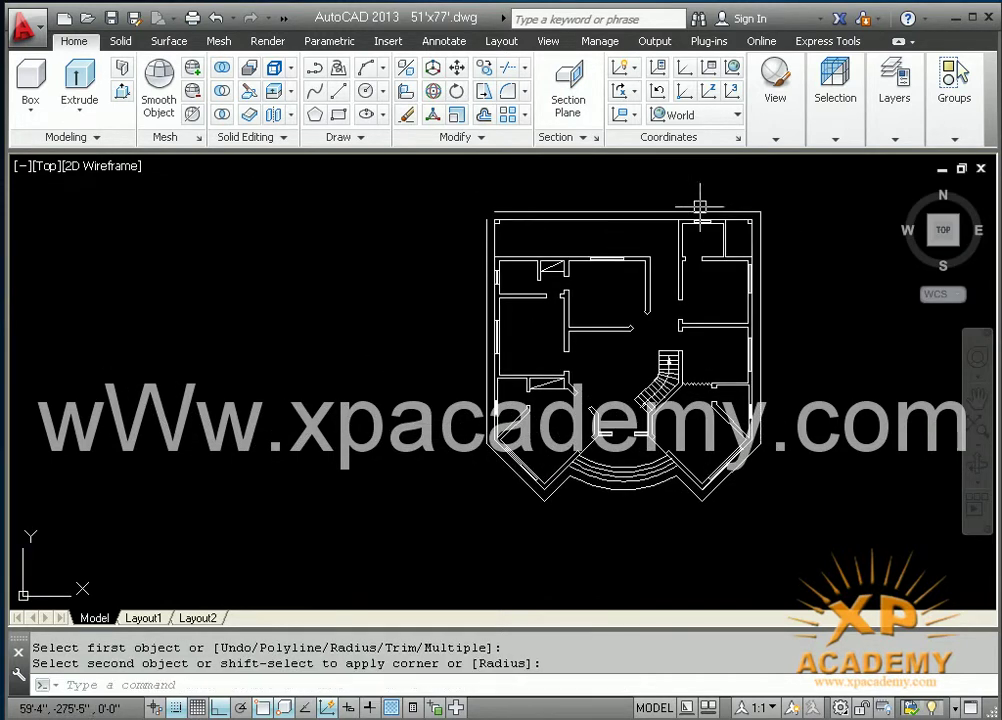
{"action": "key", "text": "Return"}
{"action": "left_click", "coordinate": [540, 212]}
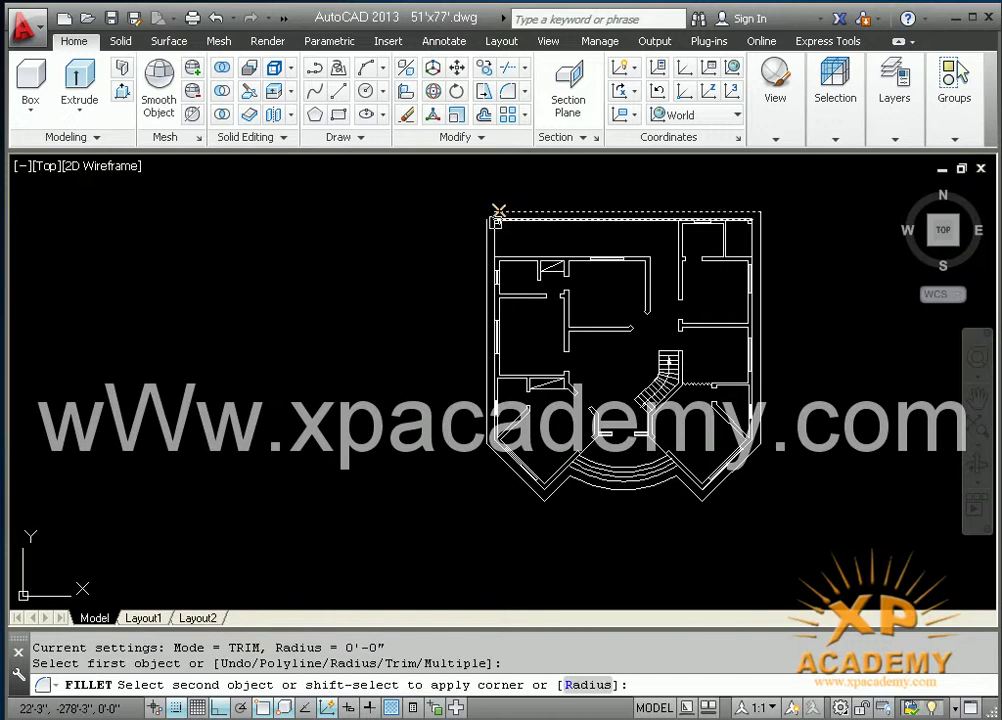
{"action": "left_click", "coordinate": [486, 232]}
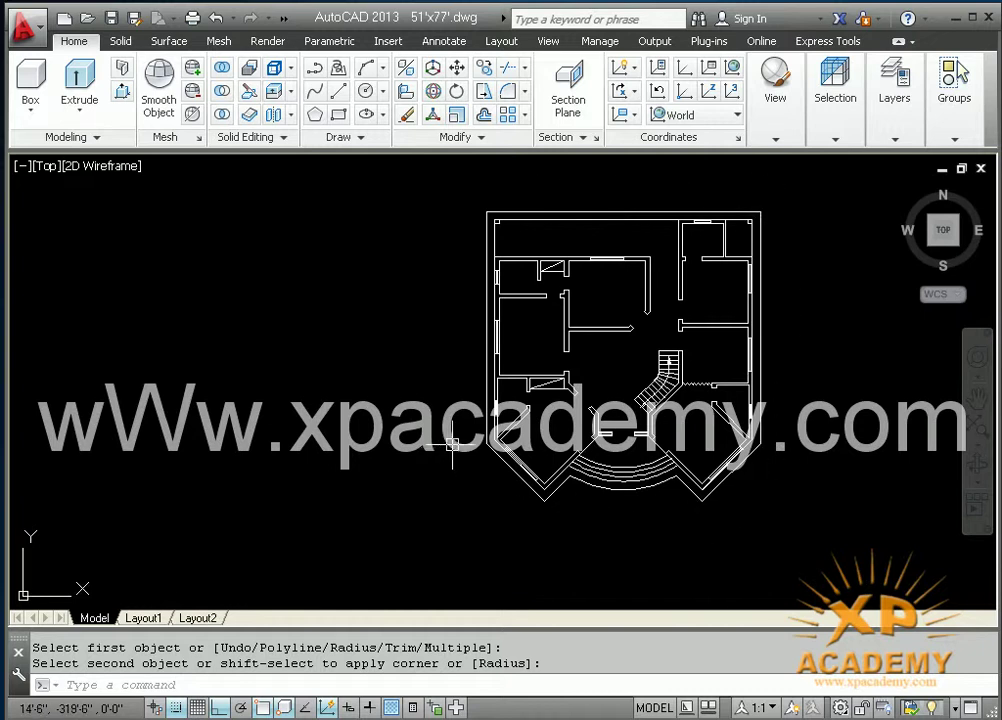
{"action": "key", "text": "ctrl+s"}
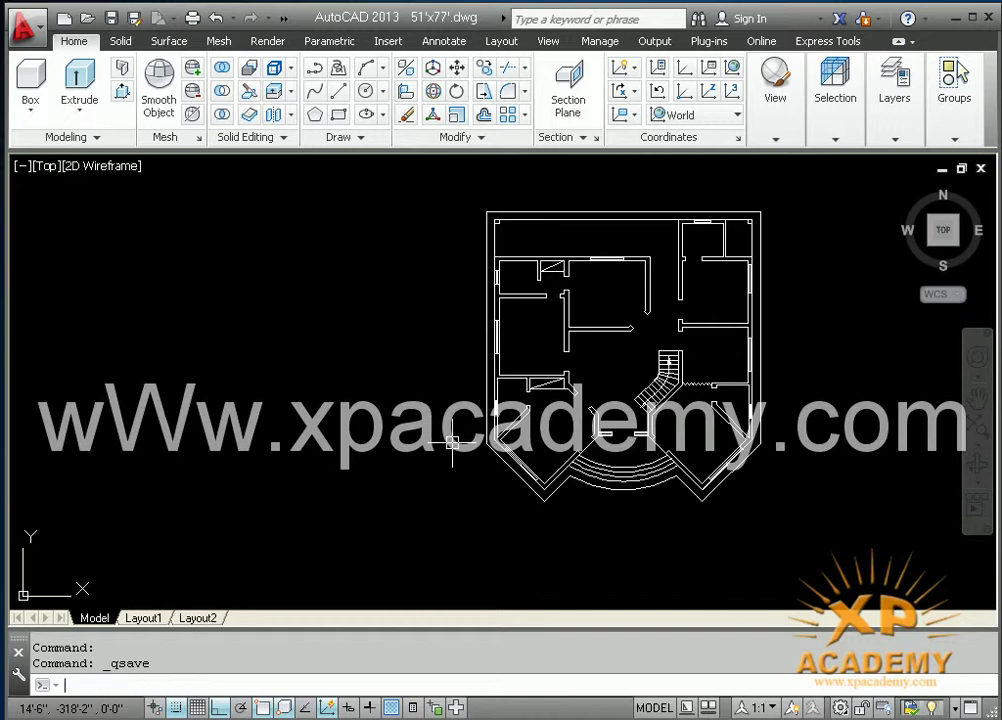
Start a copy and select all the house's outer outline lines, including the bottom arc
{"action": "type", "text": "co"}
{"action": "key", "text": "Return"}
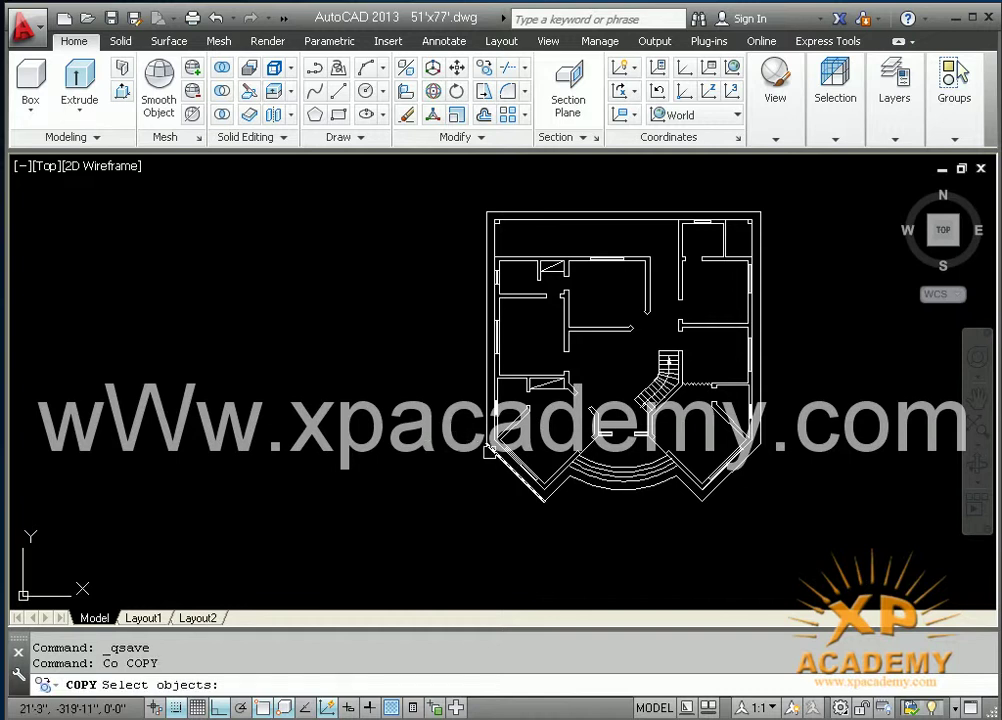
{"action": "scroll", "coordinate": [489, 451], "scroll_direction": "up", "scroll_amount": 2}
{"action": "left_click", "coordinate": [489, 453]}
{"action": "left_click", "coordinate": [483, 430]}
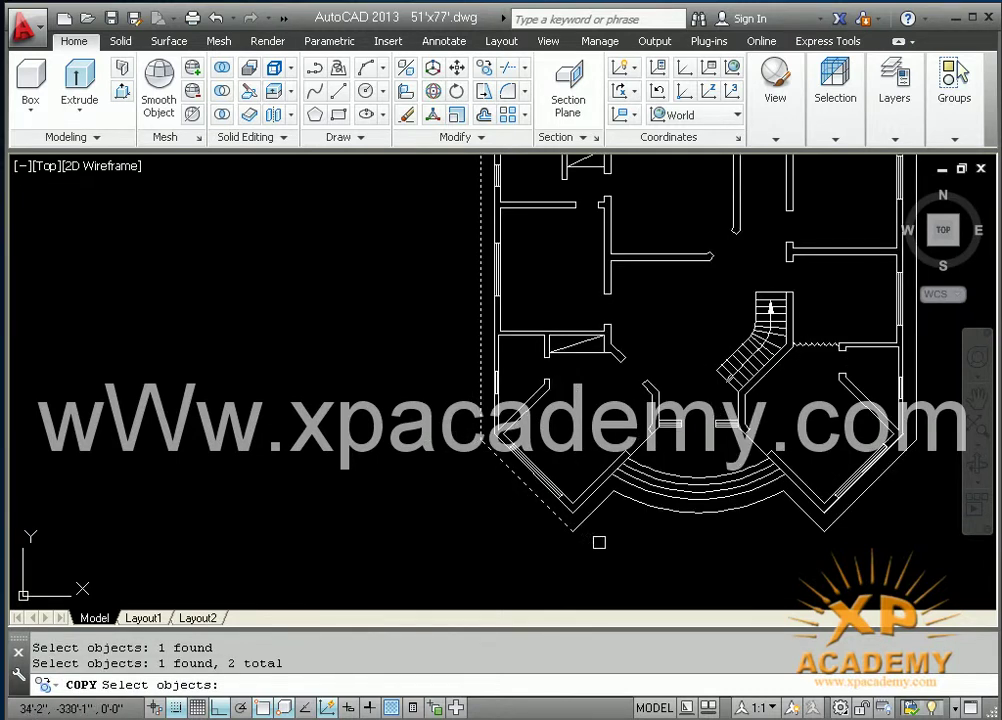
{"action": "left_click", "coordinate": [645, 507]}
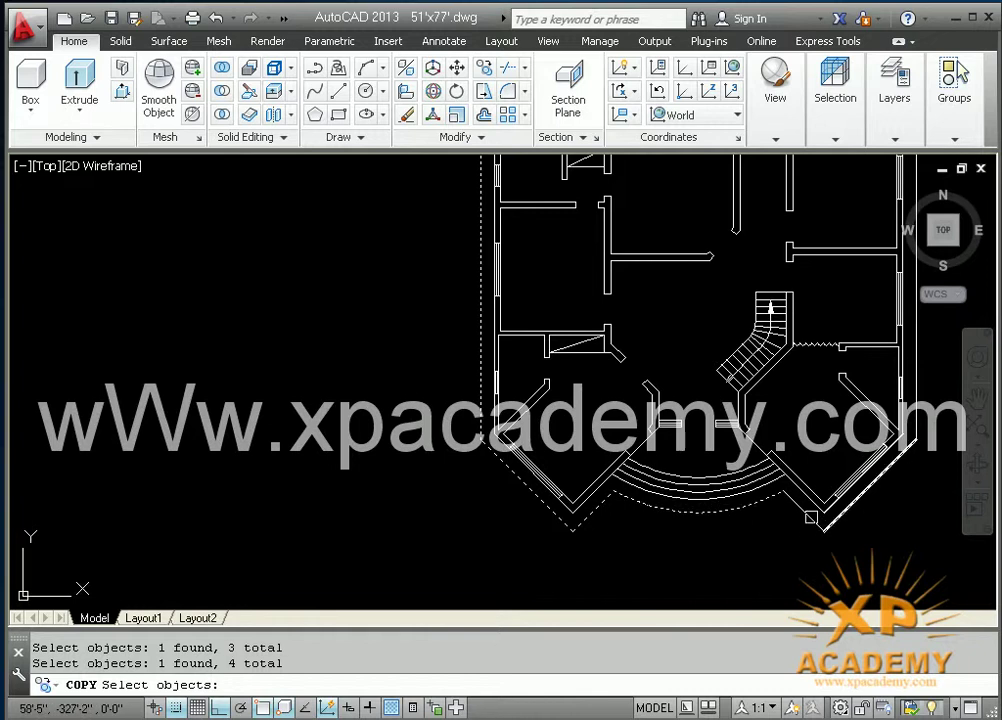
{"action": "left_click", "coordinate": [838, 514]}
{"action": "left_click", "coordinate": [850, 502]}
{"action": "middle_click_drag", "start_coordinate": [850, 502], "coordinate": [750, 587]}
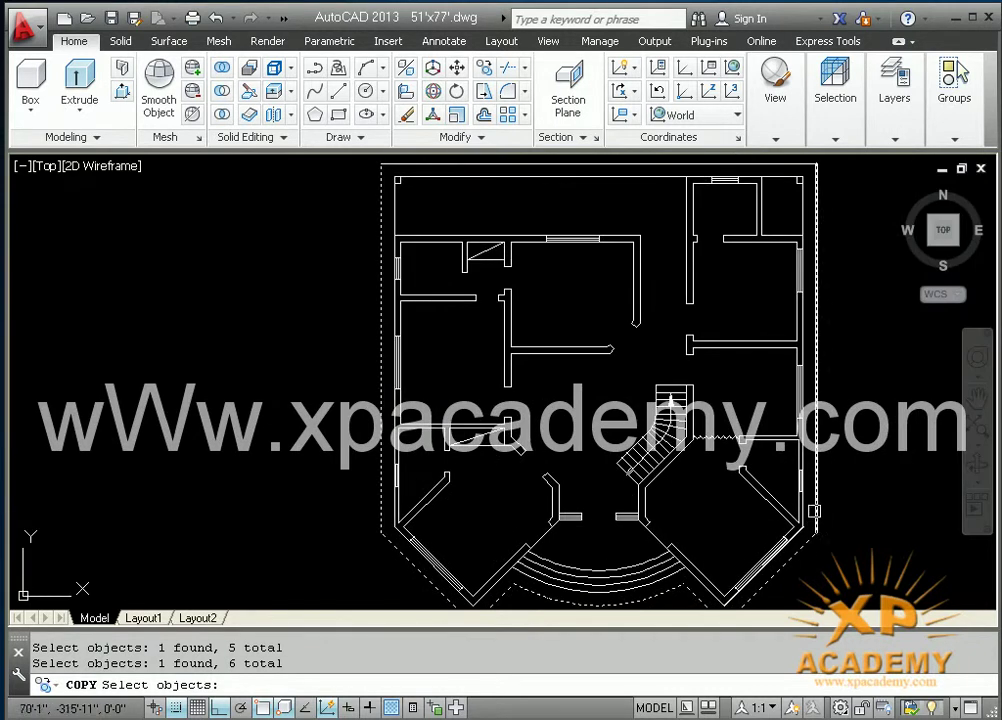
{"action": "left_click", "coordinate": [487, 168]}
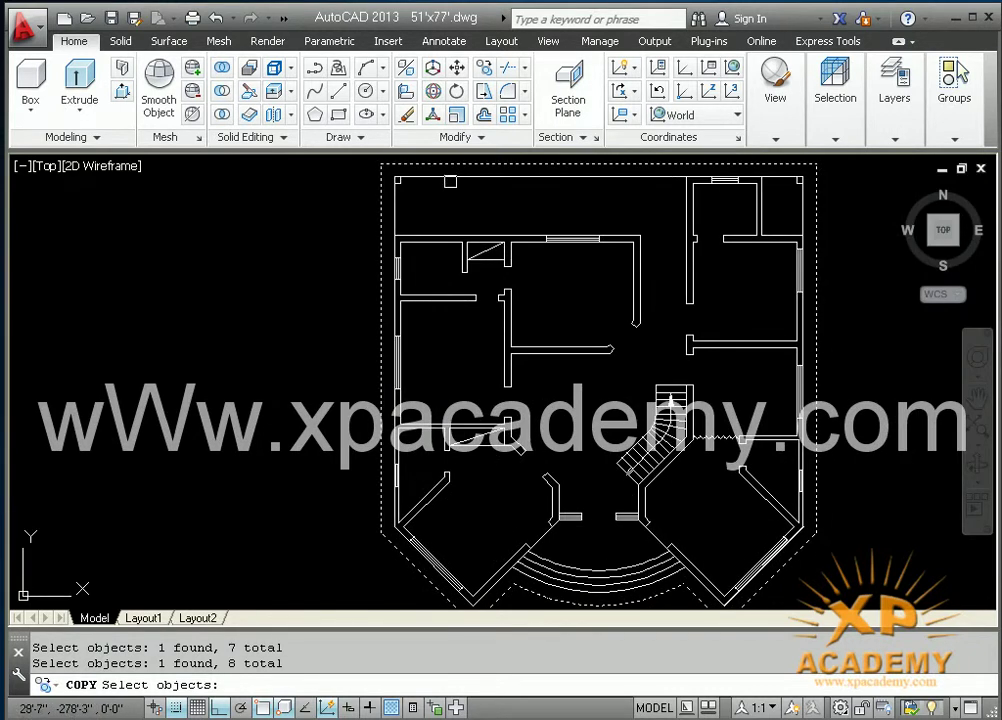
{"action": "key", "text": "Return"}
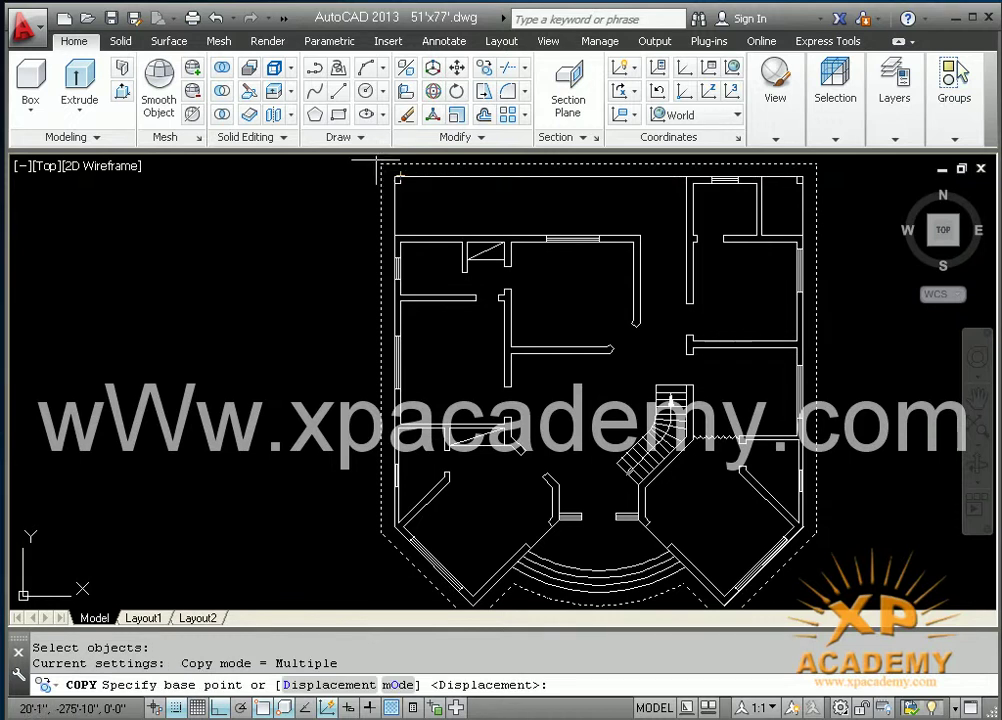
Place the outline copy below the floor plan from its top-left corner, then save
{"action": "left_click", "coordinate": [379, 165]}
{"action": "scroll", "coordinate": [379, 165], "scroll_direction": "down", "scroll_amount": 2}
{"action": "scroll", "coordinate": [382, 160], "scroll_direction": "down", "scroll_amount": 2}
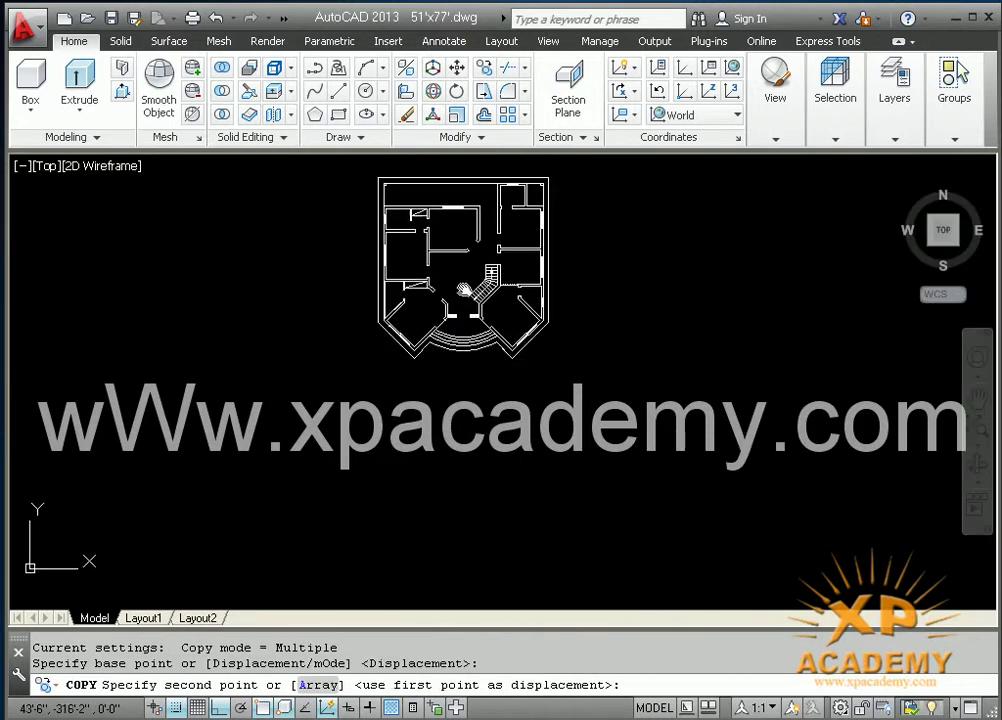
{"action": "middle_click_drag", "start_coordinate": [390, 165], "coordinate": [390, 140]}
{"action": "middle_click_drag", "start_coordinate": [517, 403], "coordinate": [523, 347]}
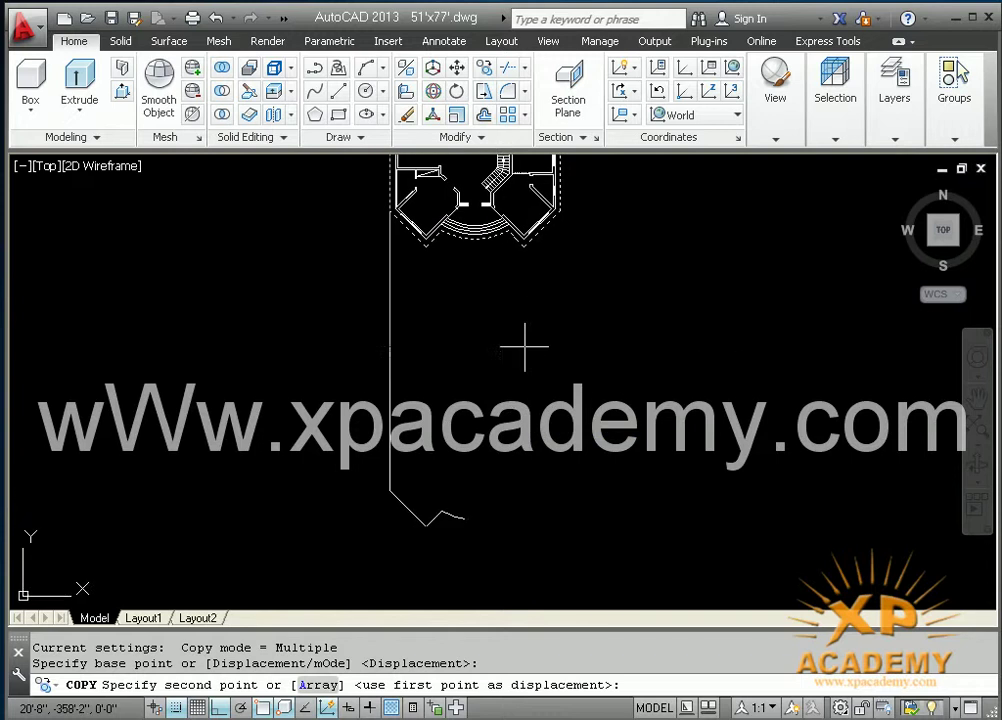
{"action": "left_click", "coordinate": [430, 400]}
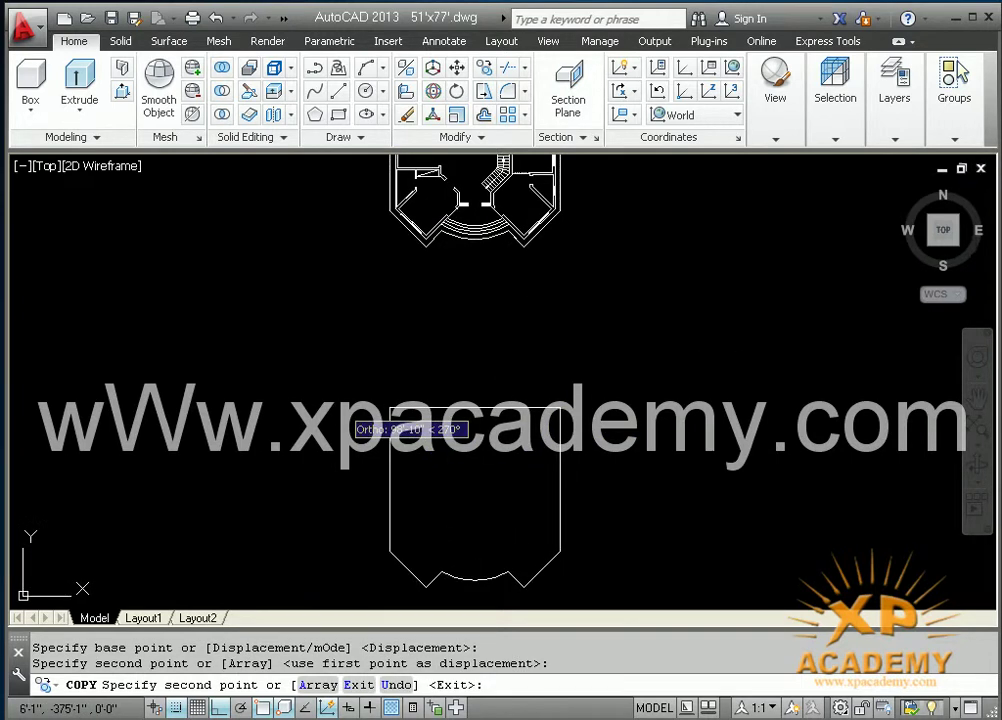
{"action": "key", "text": "ctrl+s"}
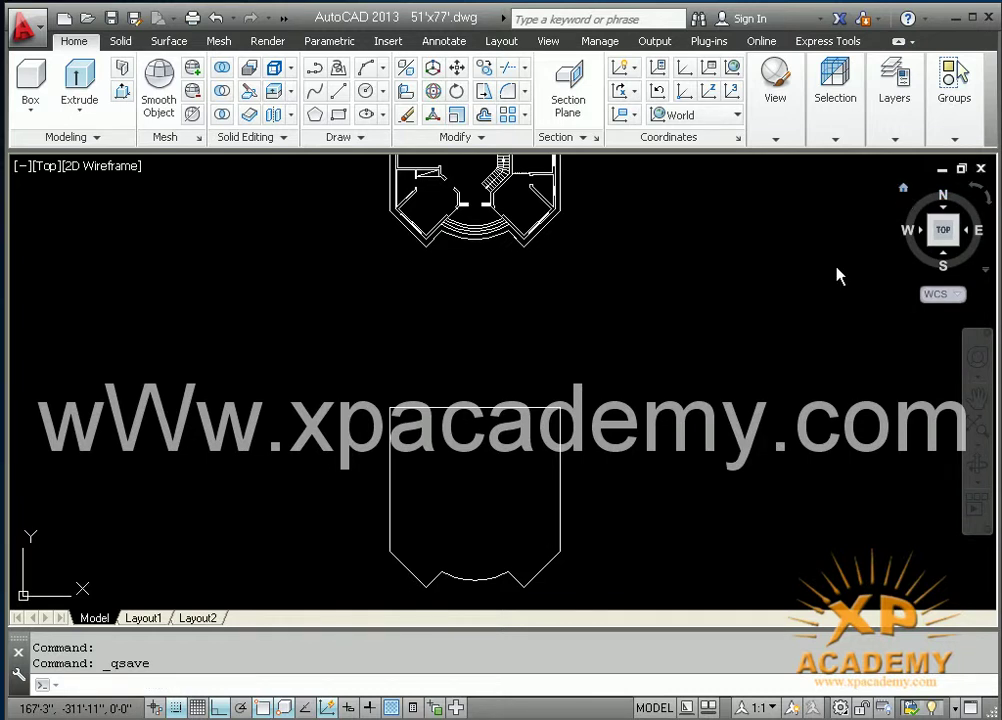
Switch to the southwest isometric view and zoom until the copied outline fills the screen
{"action": "left_click", "coordinate": [929, 244]}
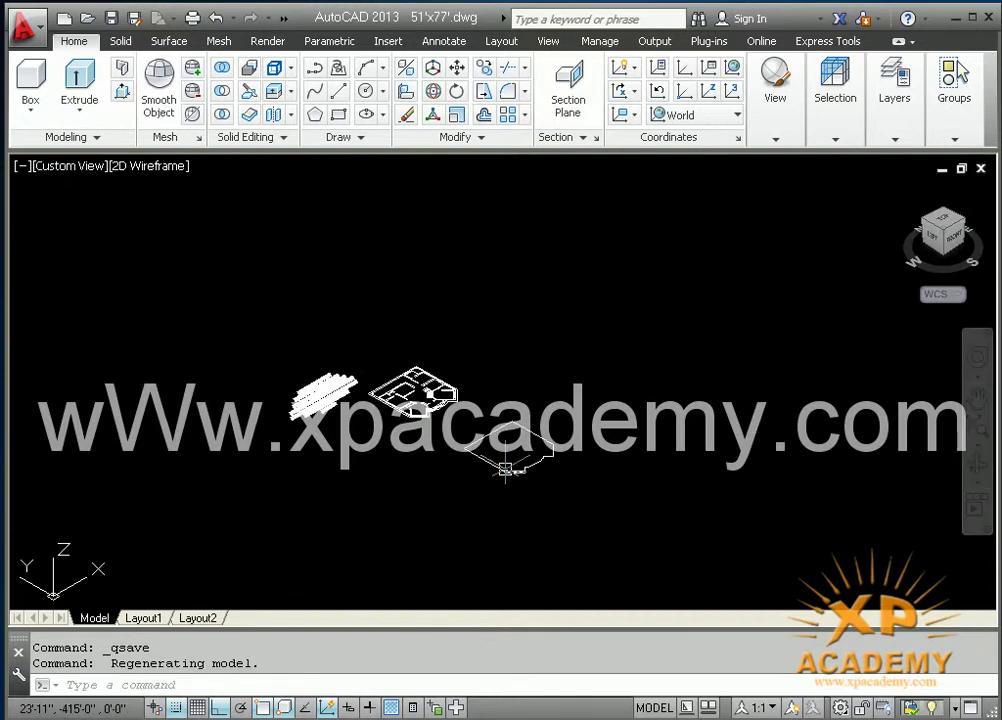
{"action": "scroll", "coordinate": [505, 463], "scroll_direction": "up", "scroll_amount": 5}
{"action": "scroll", "coordinate": [518, 452], "scroll_direction": "up", "scroll_amount": 2}
{"action": "middle_click_drag", "start_coordinate": [519, 449], "coordinate": [499, 472]}
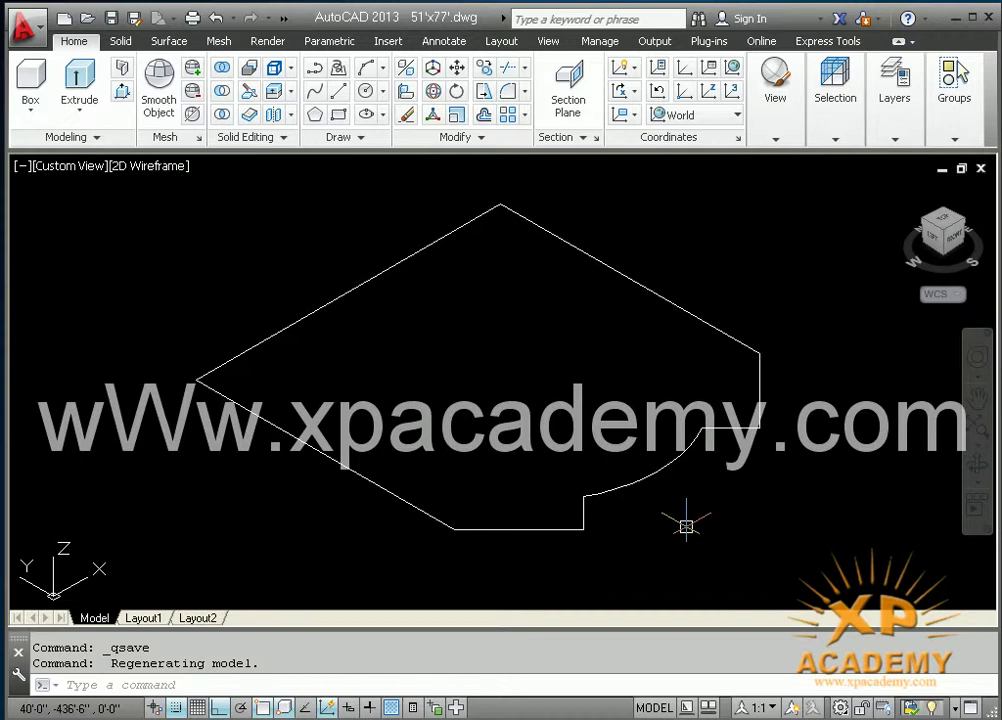
{"action": "scroll", "coordinate": [539, 528], "scroll_direction": "up", "scroll_amount": 3}
{"action": "mouse_move", "coordinate": [539, 528]}
{"action": "middle_mouse_down"}
{"action": "mouse_move", "coordinate": [595, 479]}
{"action": "mouse_move", "coordinate": [497, 481]}
{"action": "mouse_move", "coordinate": [595, 492]}
{"action": "middle_mouse_up"}
{"action": "scroll", "coordinate": [595, 492], "scroll_direction": "down", "scroll_amount": 3}
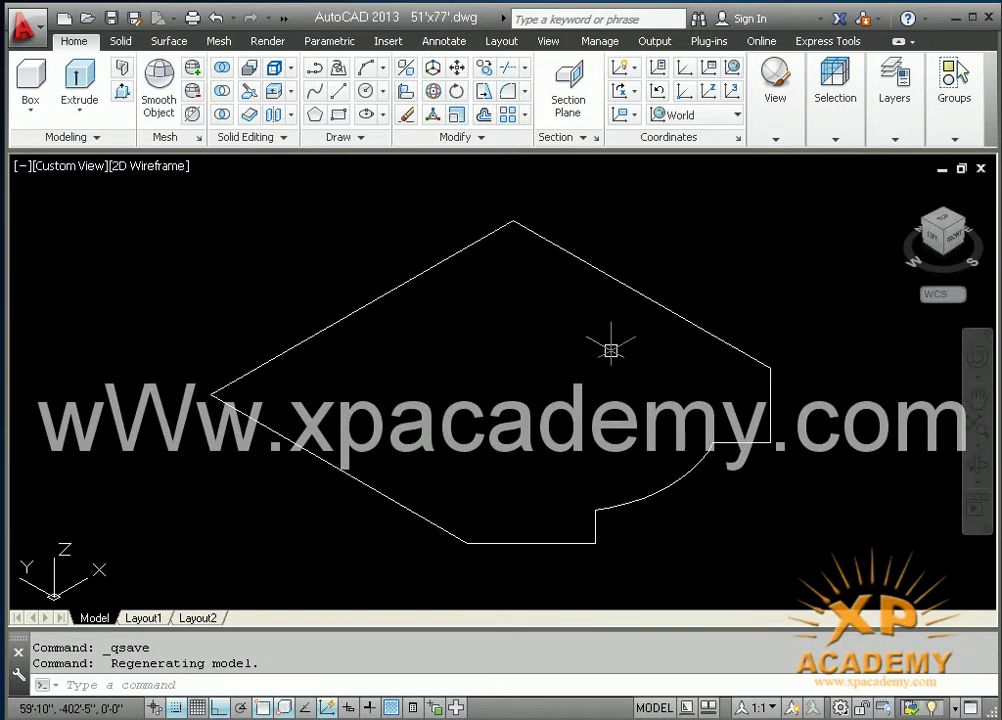
{"action": "middle_click_drag", "start_coordinate": [497, 396], "coordinate": [485, 403], "text": "shift"}
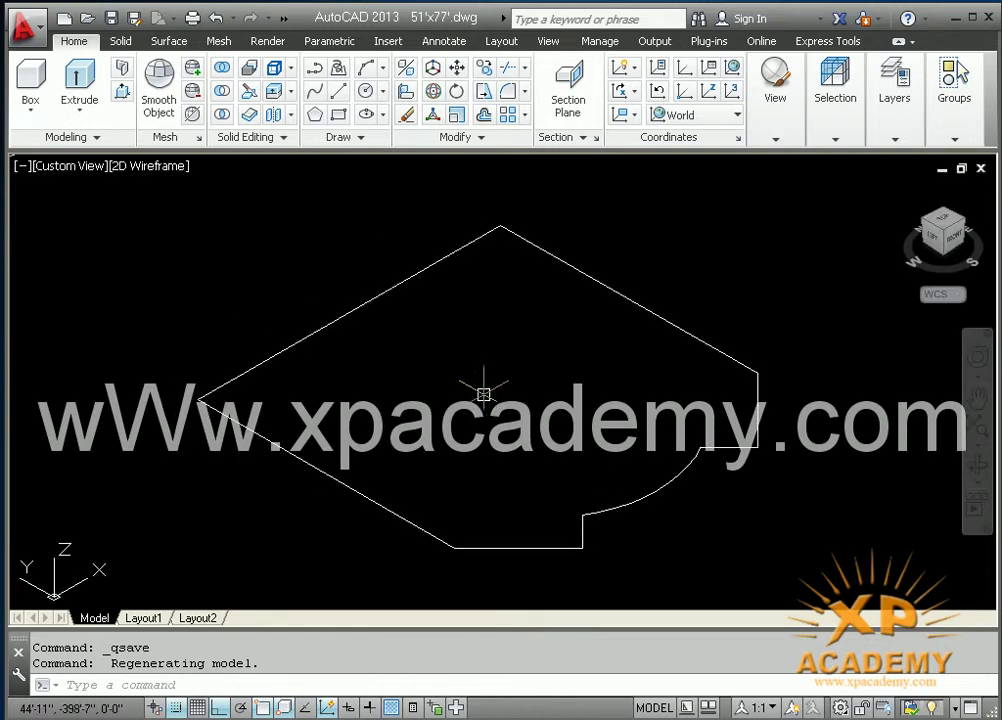
Trace the copied outline into one closed boundary polyline with BO, then save the drawing
{"action": "type", "text": "bop"}
{"action": "key", "text": "Escape"}
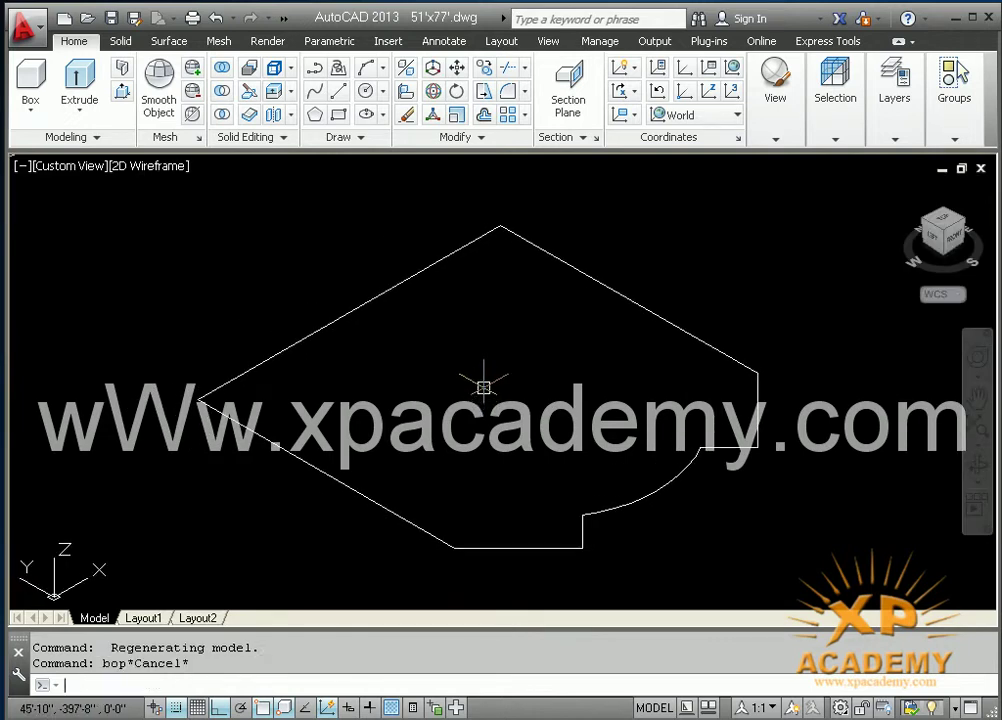
{"action": "key", "text": "Return"}
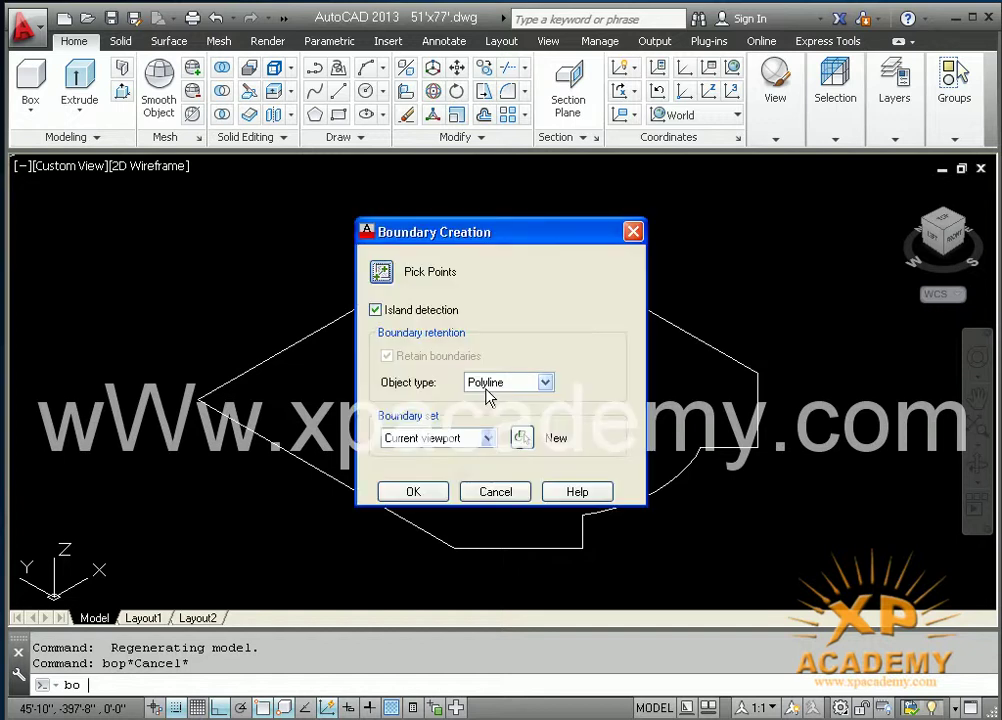
{"action": "left_click", "coordinate": [381, 271]}
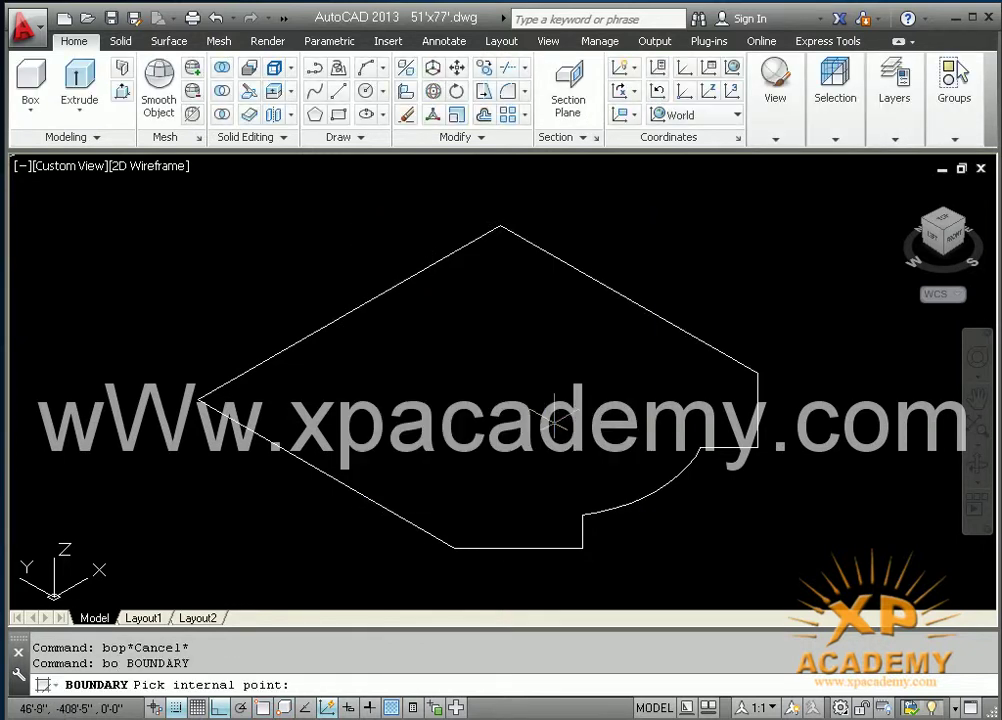
{"action": "left_click", "coordinate": [553, 418]}
{"action": "key", "text": "Return"}
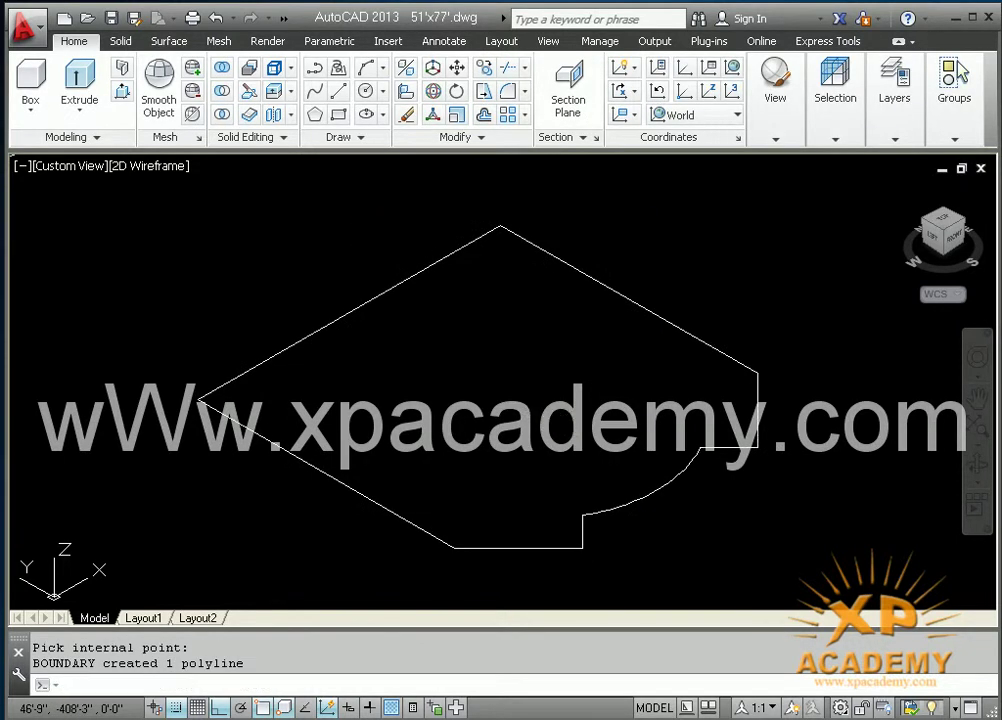
{"action": "key", "text": "ctrl+s"}
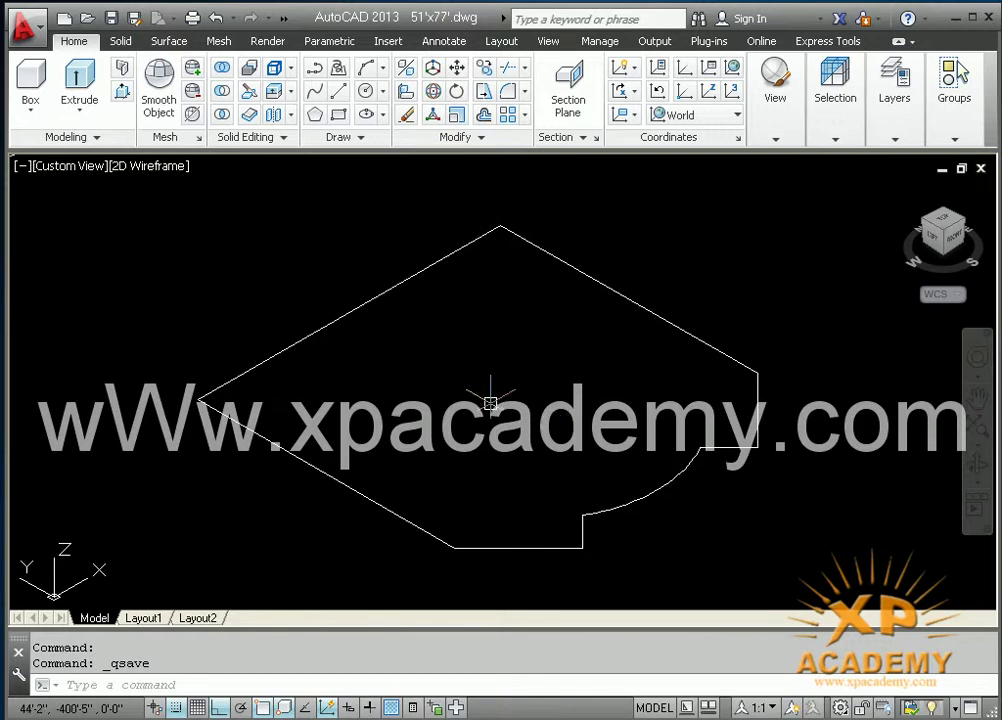
{"action": "type", "text": "Co"}
Copy the boundary polyline to a separate spot beside the original outline, then clear the selection
{"action": "key", "text": "Return"}
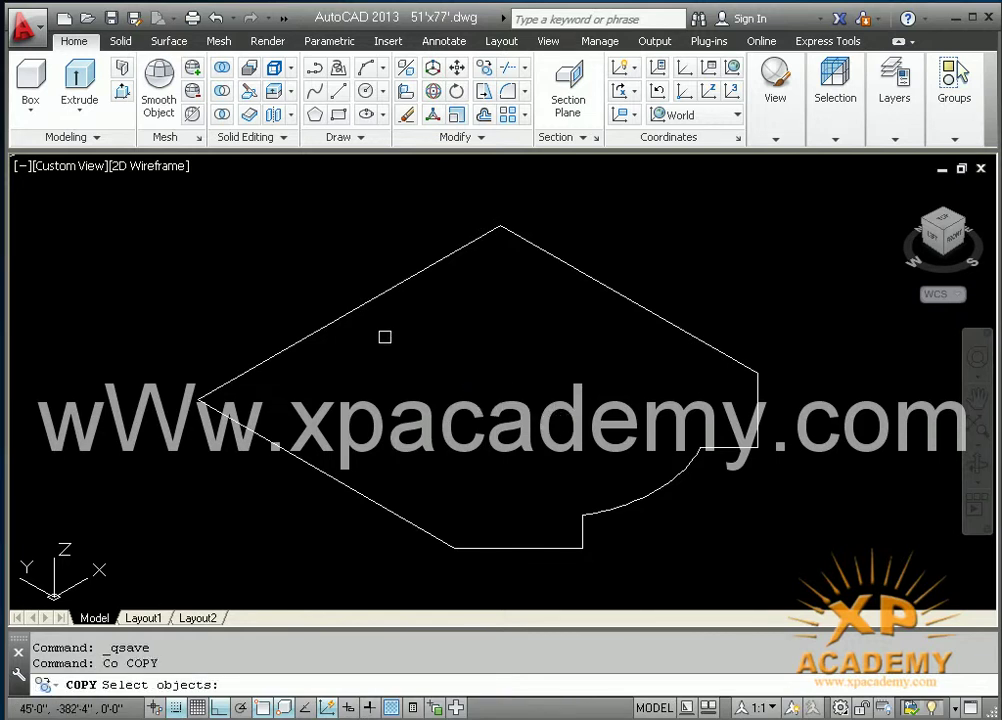
{"action": "left_click", "coordinate": [391, 290]}
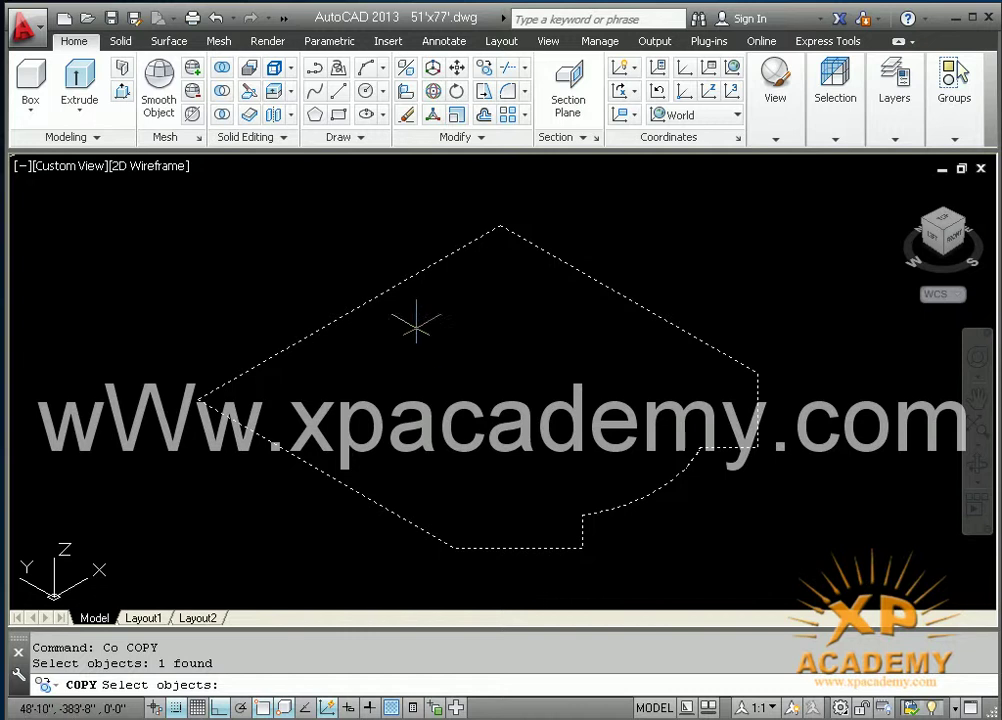
{"action": "key", "text": "Return"}
{"action": "left_click", "coordinate": [410, 295]}
{"action": "middle_click_drag", "start_coordinate": [391, 340], "coordinate": [577, 260]}
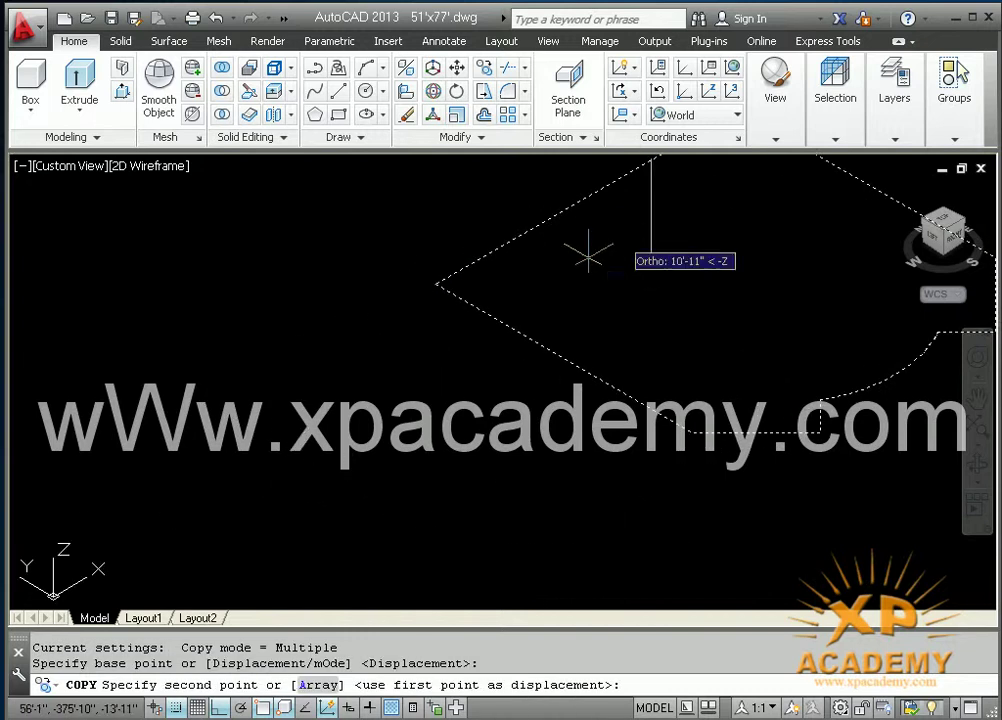
{"action": "middle_click_drag", "start_coordinate": [476, 347], "coordinate": [586, 286]}
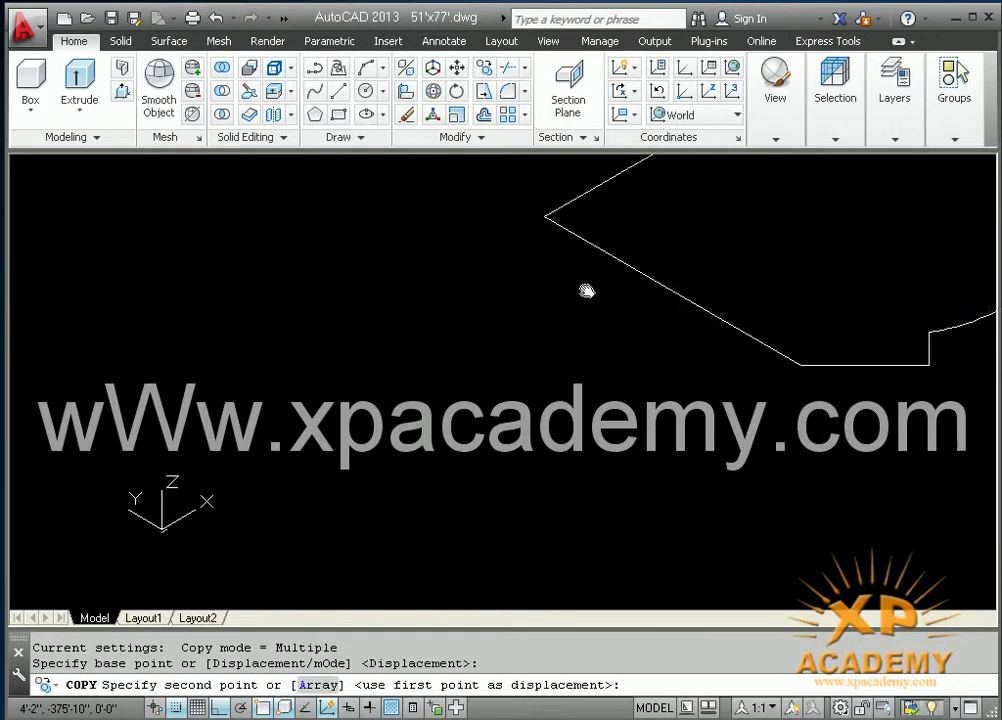
{"action": "left_click", "coordinate": [456, 378]}
{"action": "key", "text": "Return"}
{"action": "scroll", "coordinate": [456, 378], "scroll_direction": "down", "scroll_amount": 2}
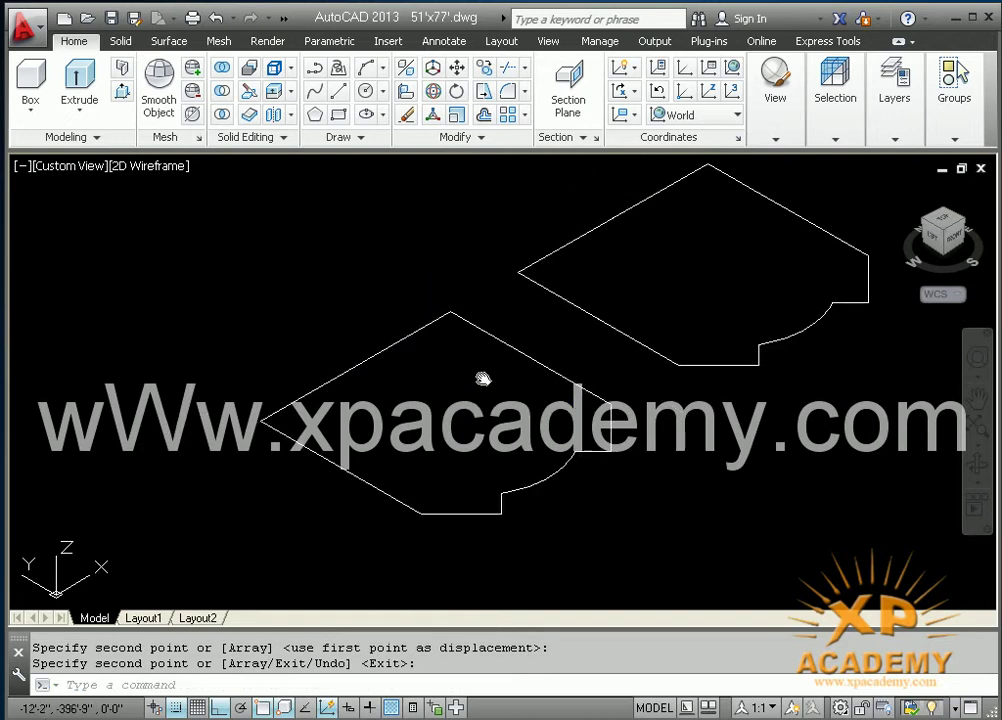
{"action": "left_click", "coordinate": [478, 465]}
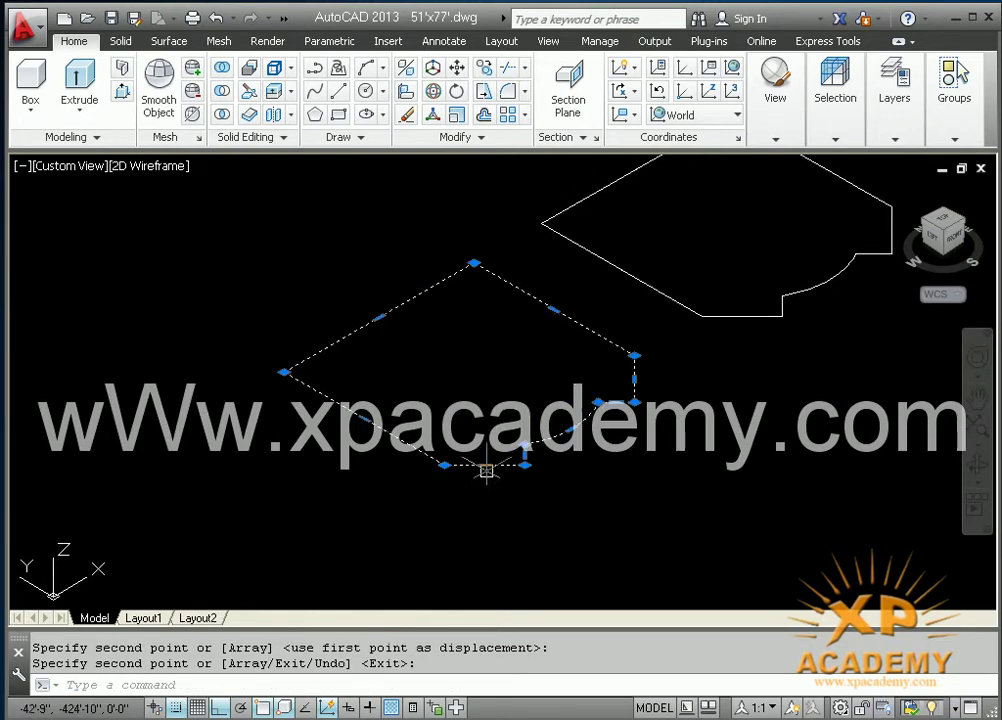
{"action": "key", "text": "Escape"}
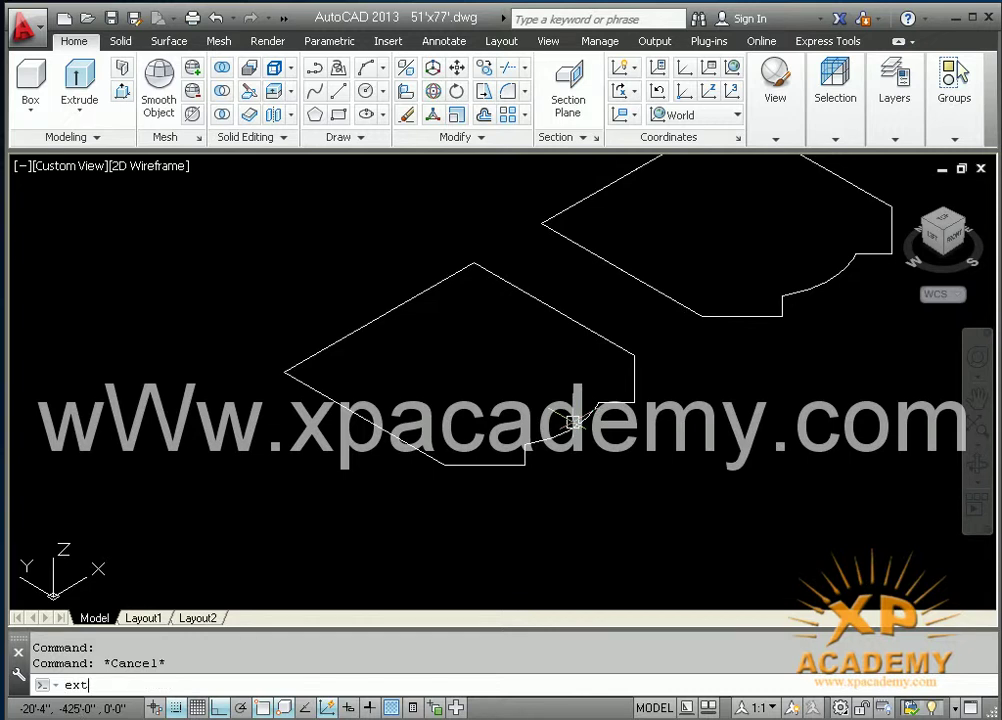
Extrude the copied outline polyline 6 units high into a flat slab
{"action": "key", "text": "BackSpace"}
{"action": "key", "text": "BackSpace"}
{"action": "key", "text": "BackSpace"}
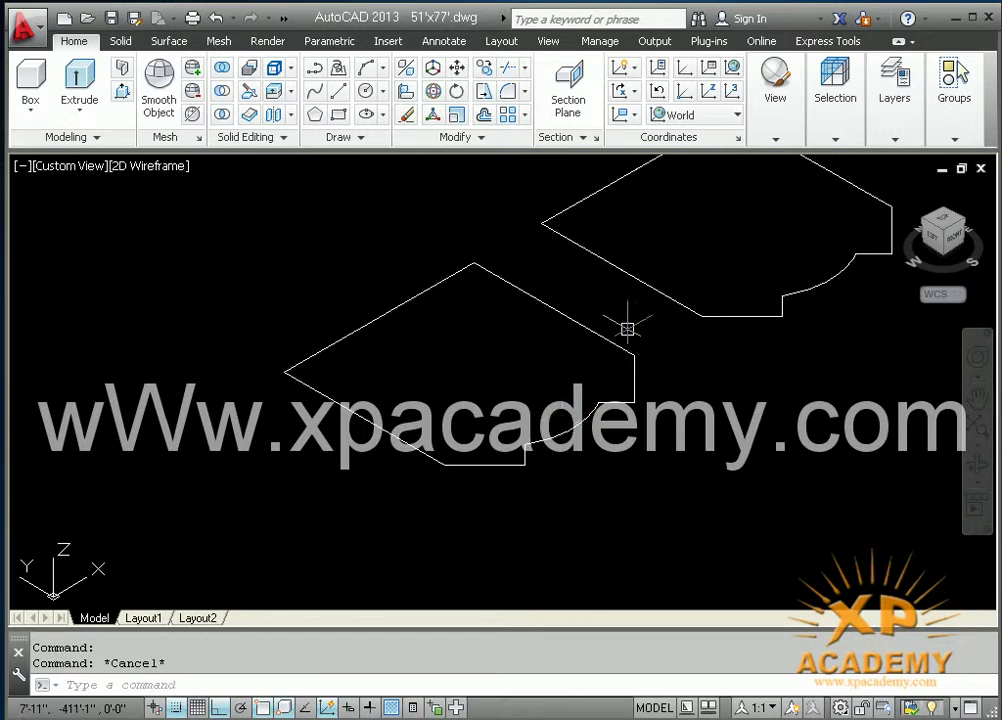
{"action": "type", "text": "ext"}
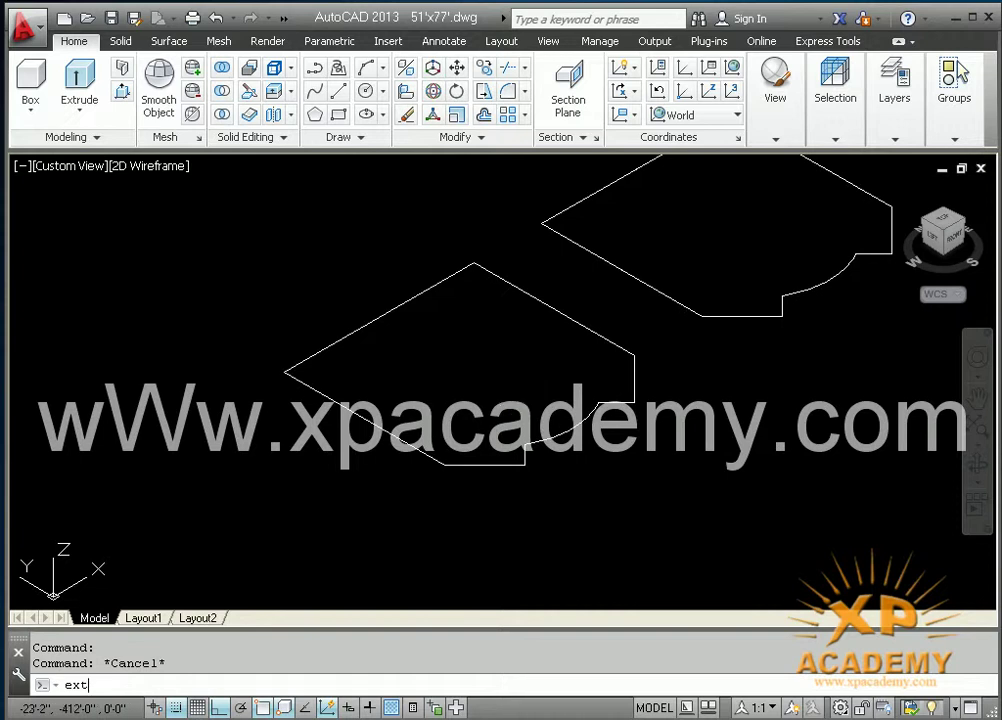
{"action": "key", "text": "Return"}
{"action": "left_click", "coordinate": [491, 463]}
{"action": "left_click", "coordinate": [491, 463]}
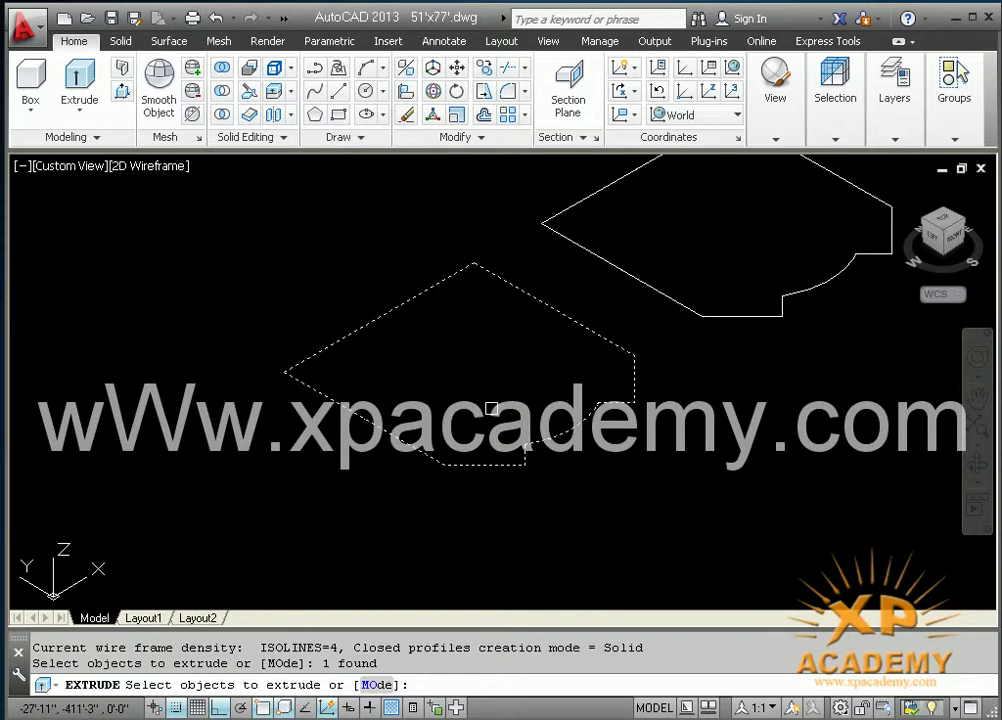
{"action": "key", "text": "Return"}
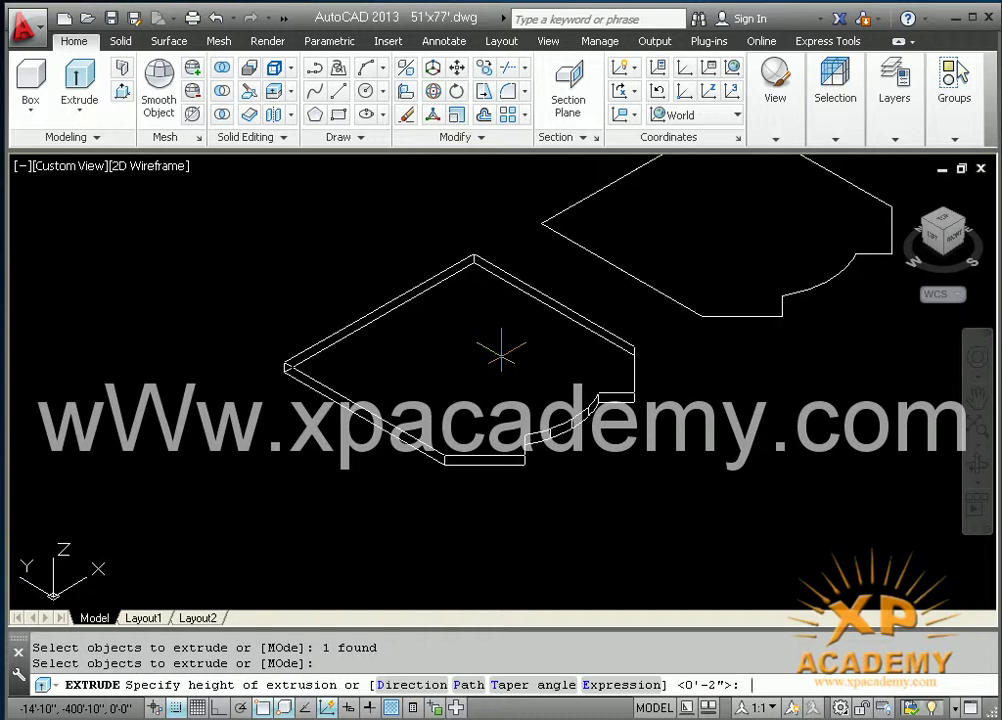
{"action": "type", "text": "6"}
{"action": "key", "text": "Return"}
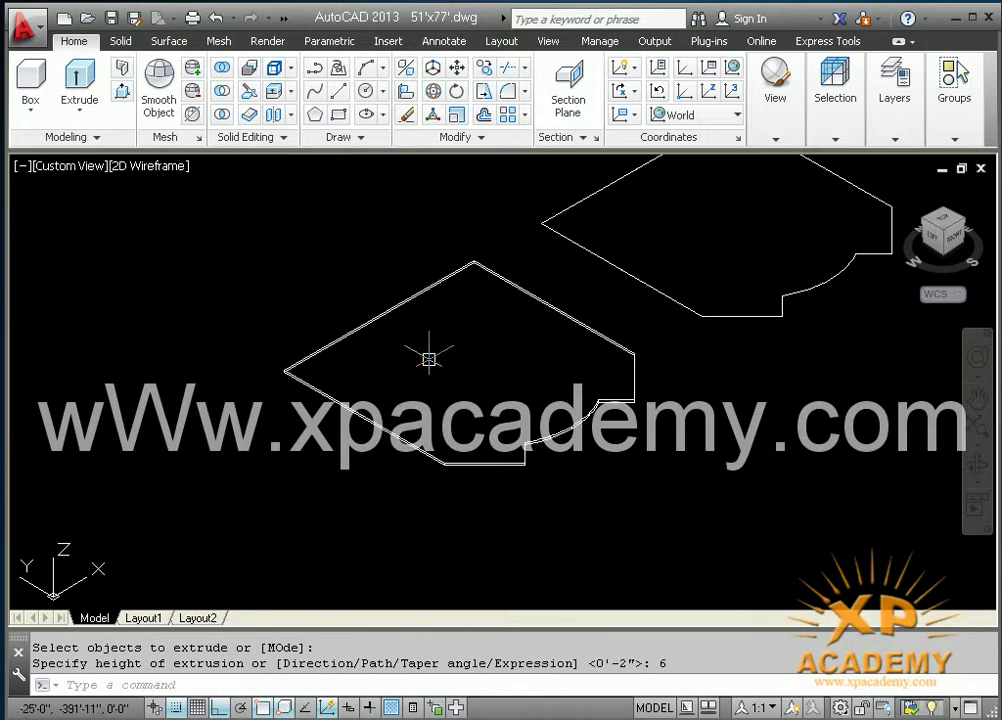
Start moving the extruded slab and select it
{"action": "middle_click_drag", "start_coordinate": [427, 356], "coordinate": [476, 377]}
{"action": "type", "text": "m"}
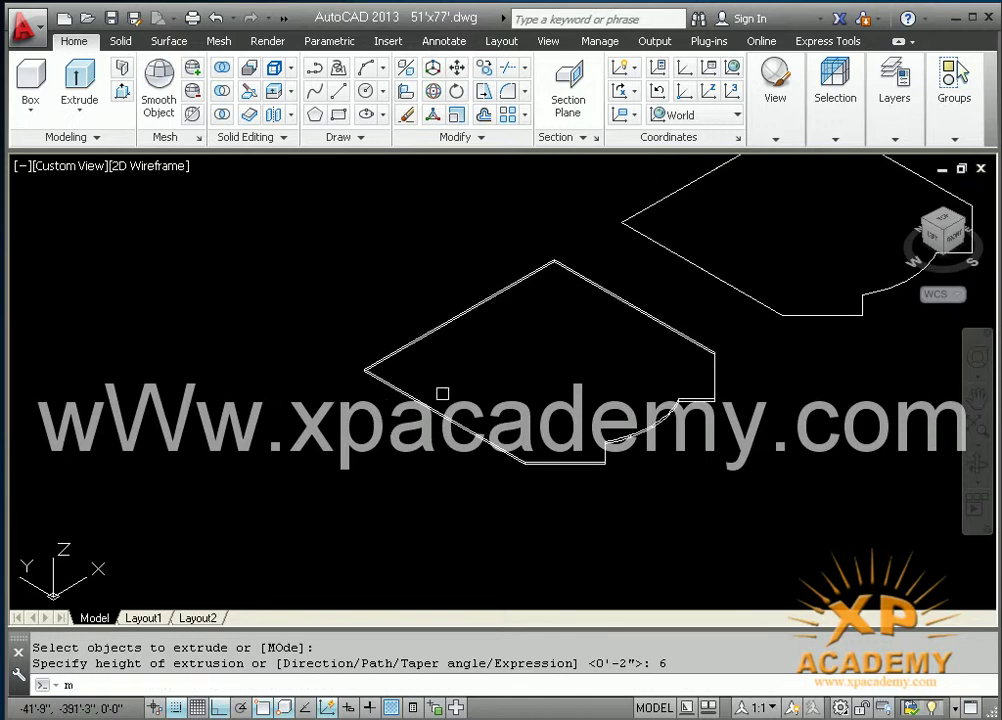
{"action": "key", "text": "Return"}
{"action": "left_click", "coordinate": [415, 414]}
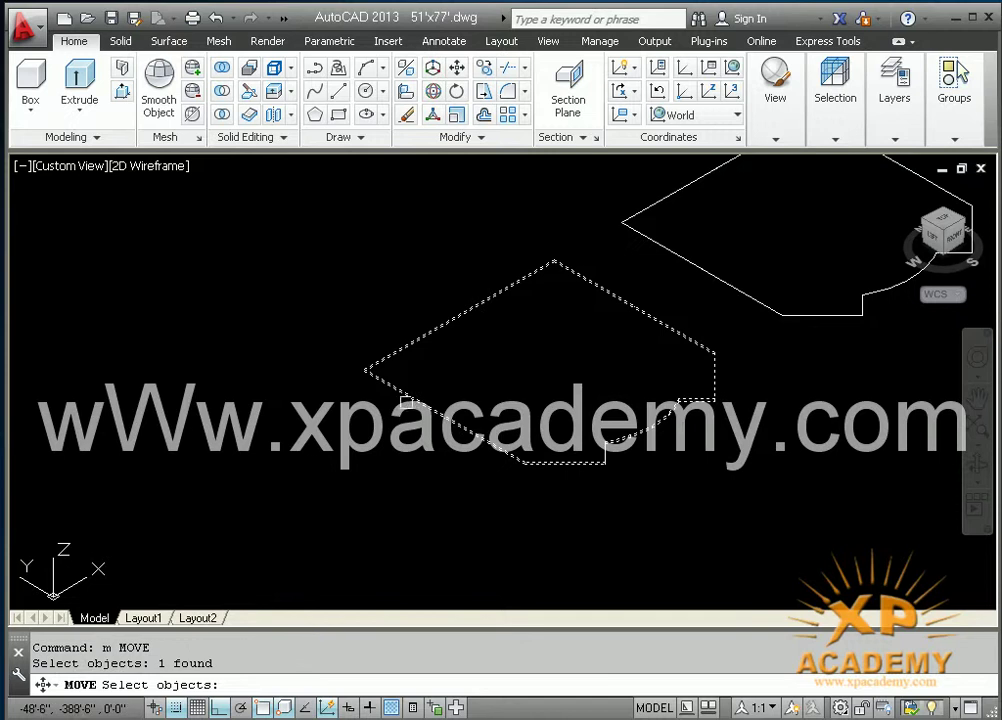
Move the slab by its left corner onto the matching corner of the floor plan
{"action": "key", "text": "Return"}
{"action": "scroll", "coordinate": [372, 369], "scroll_direction": "up", "scroll_amount": 3}
{"action": "middle_click_drag", "start_coordinate": [365, 368], "coordinate": [272, 338]}
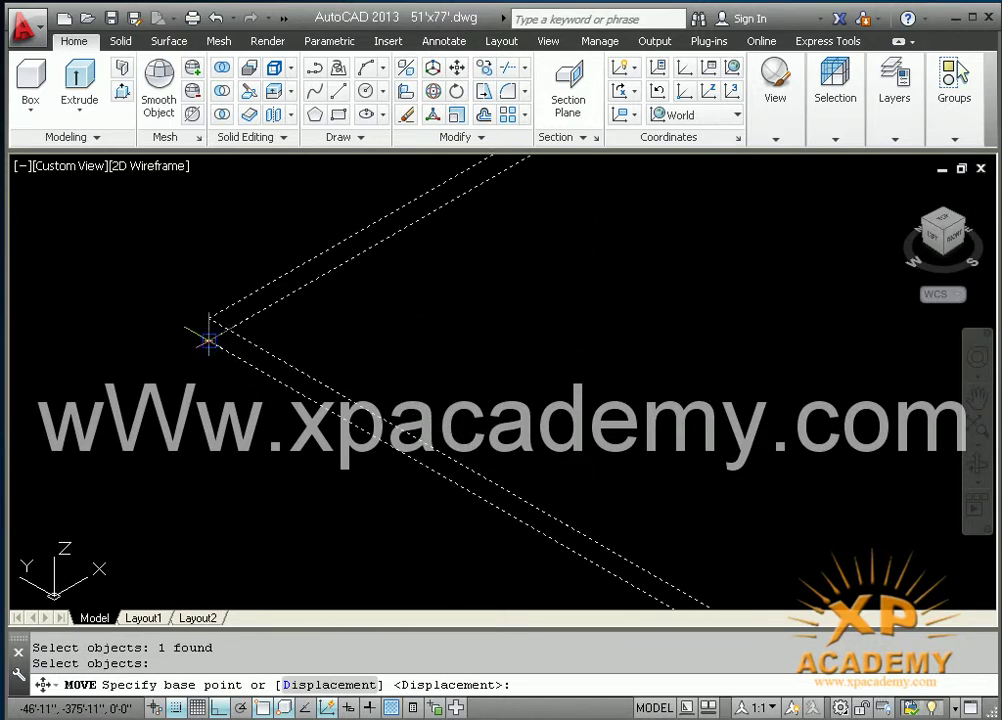
{"action": "left_click", "coordinate": [208, 338]}
{"action": "scroll", "coordinate": [340, 453], "scroll_direction": "down", "scroll_amount": 2}
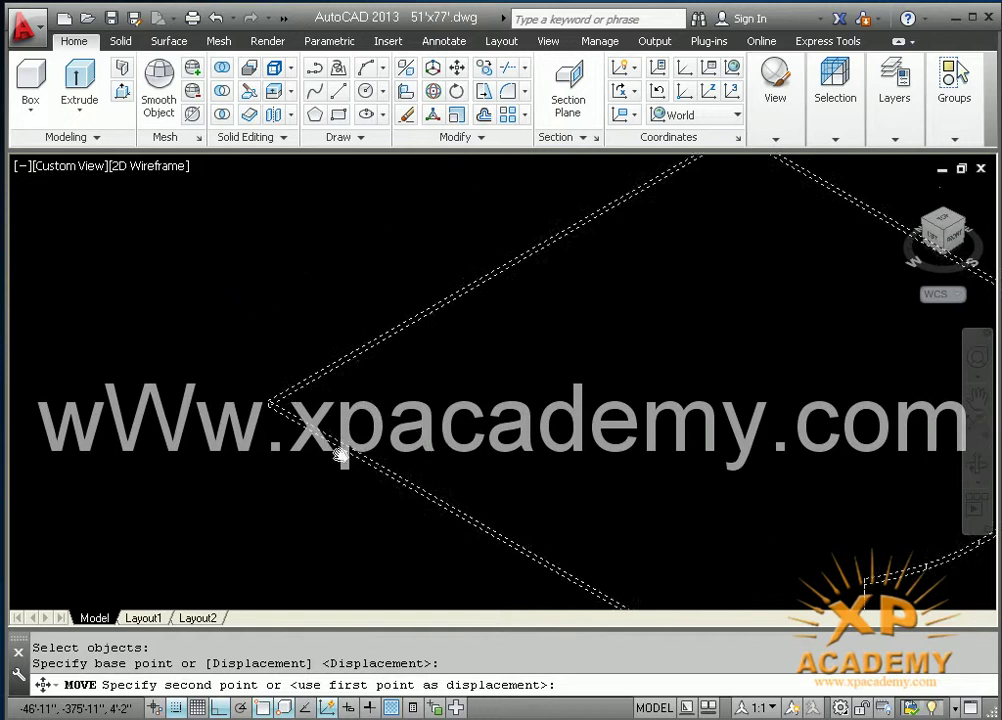
{"action": "scroll", "coordinate": [340, 453], "scroll_direction": "down", "scroll_amount": 2}
{"action": "scroll", "coordinate": [414, 525], "scroll_direction": "down", "scroll_amount": 3}
{"action": "middle_click_drag", "start_coordinate": [409, 340], "coordinate": [416, 530]}
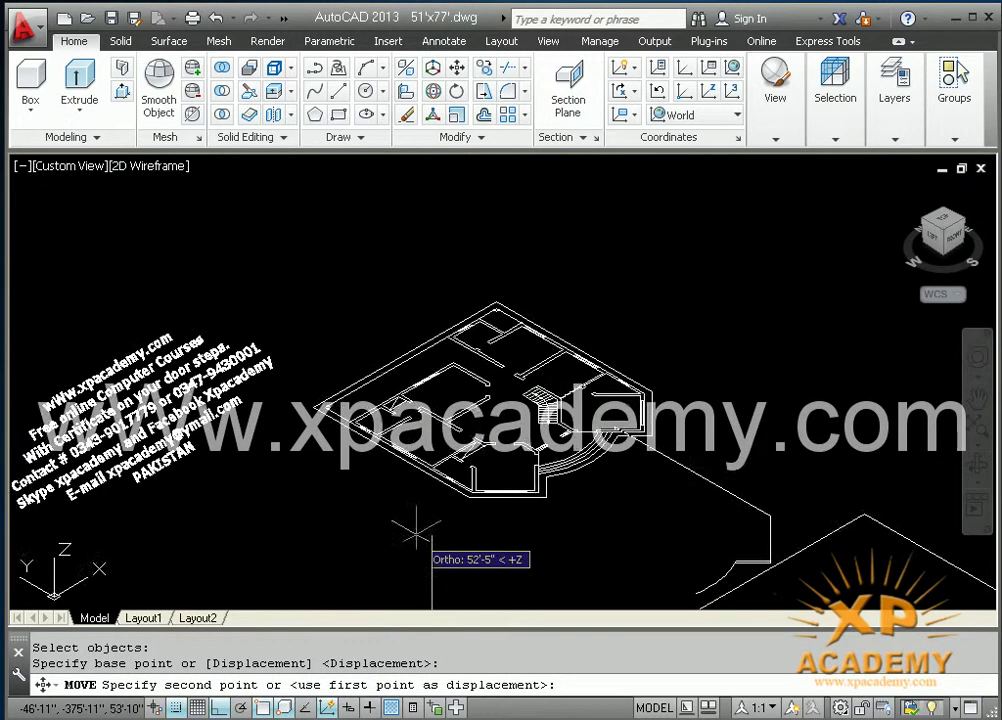
{"action": "scroll", "coordinate": [380, 495], "scroll_direction": "up", "scroll_amount": 3}
{"action": "scroll", "coordinate": [300, 345], "scroll_direction": "up", "scroll_amount": 3}
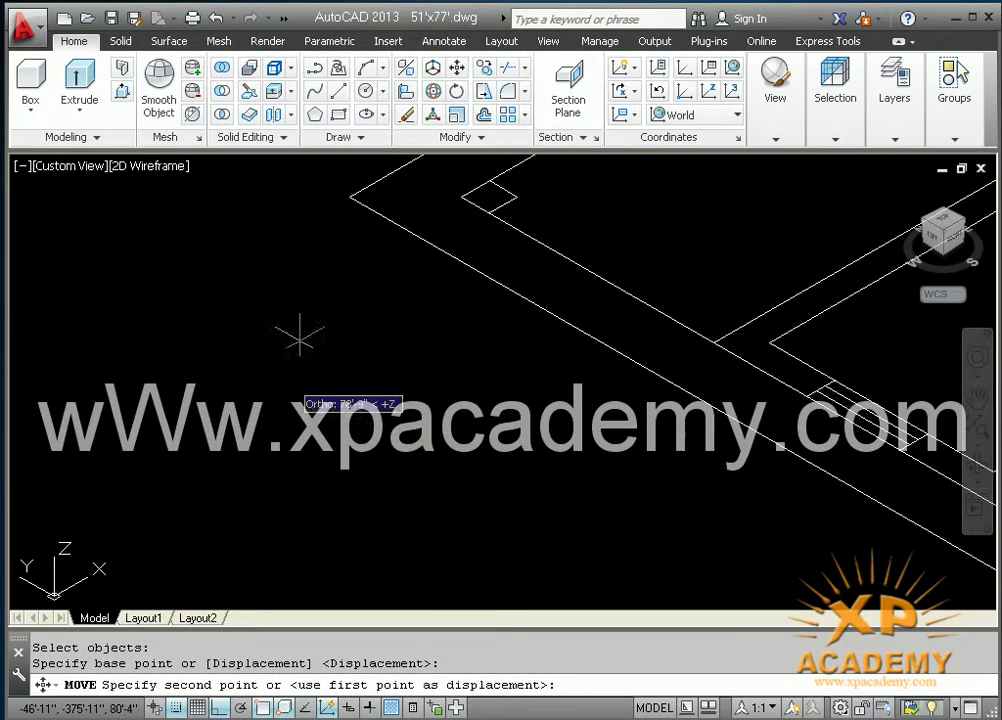
{"action": "left_click", "coordinate": [349, 197]}
{"action": "scroll", "coordinate": [277, 209], "scroll_direction": "down", "scroll_amount": 2}
{"action": "mouse_move", "coordinate": [277, 209]}
{"action": "middle_mouse_down"}
{"action": "mouse_move", "coordinate": [220, 293]}
{"action": "mouse_move", "coordinate": [340, 342]}
{"action": "mouse_move", "coordinate": [143, 246]}
{"action": "mouse_move", "coordinate": [707, 476]}
{"action": "mouse_move", "coordinate": [608, 551]}
{"action": "middle_mouse_up"}
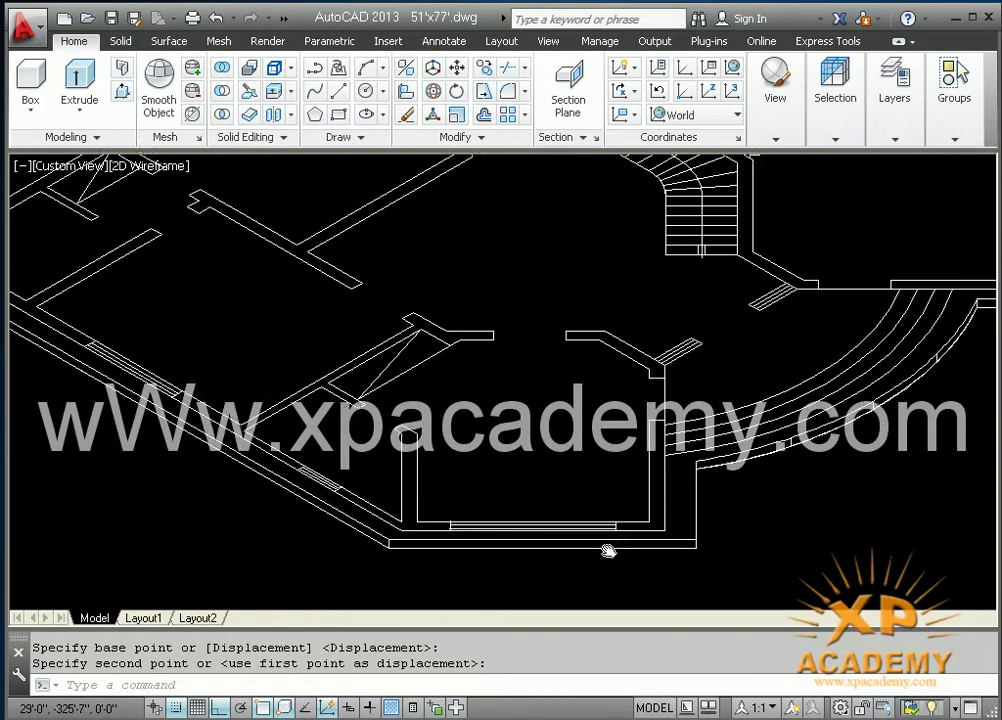
{"action": "scroll", "coordinate": [590, 540], "scroll_direction": "down", "scroll_amount": 3}
{"action": "scroll", "coordinate": [160, 335], "scroll_direction": "up", "scroll_amount": 1}
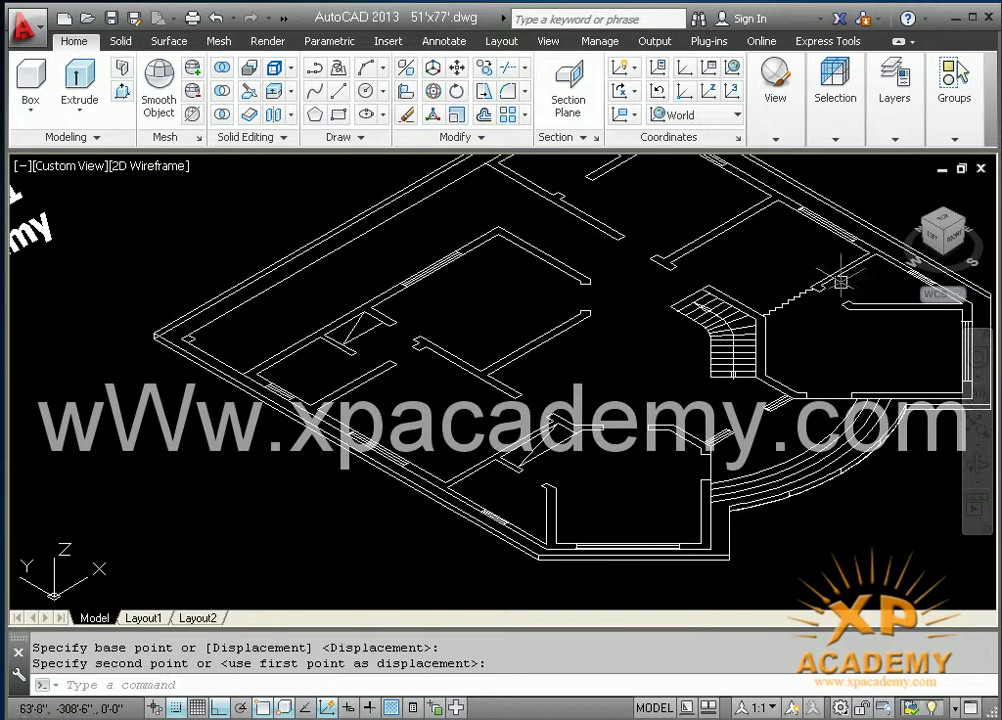
{"action": "left_click", "coordinate": [891, 140]}
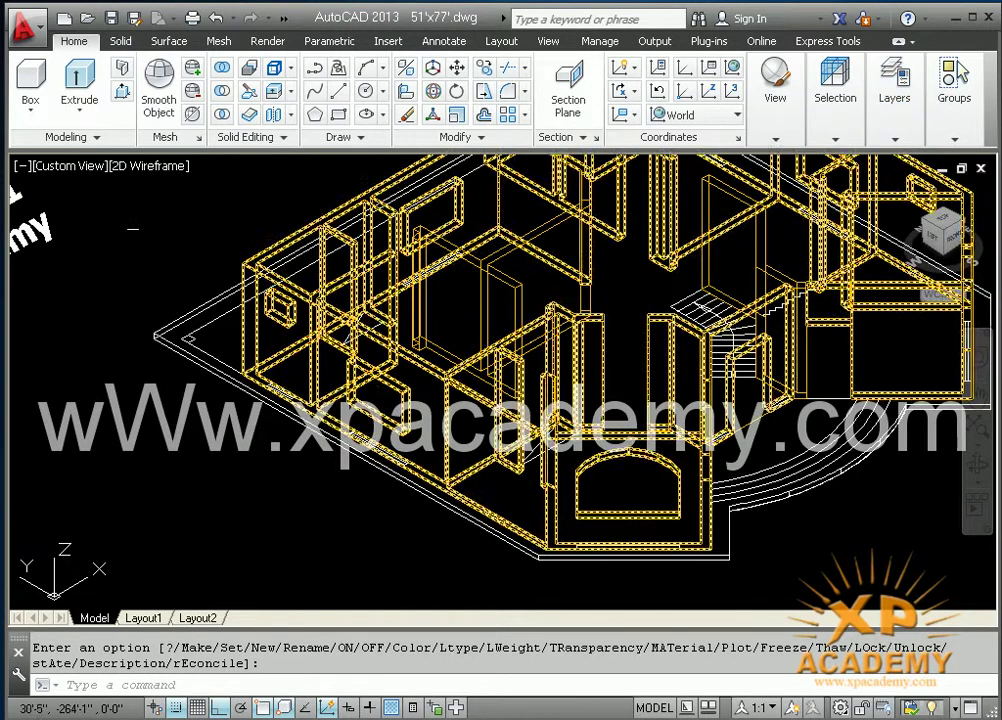
Switch the viewport to the Realistic visual style and zoom in on the walls and slab
{"action": "left_click", "coordinate": [138, 167]}
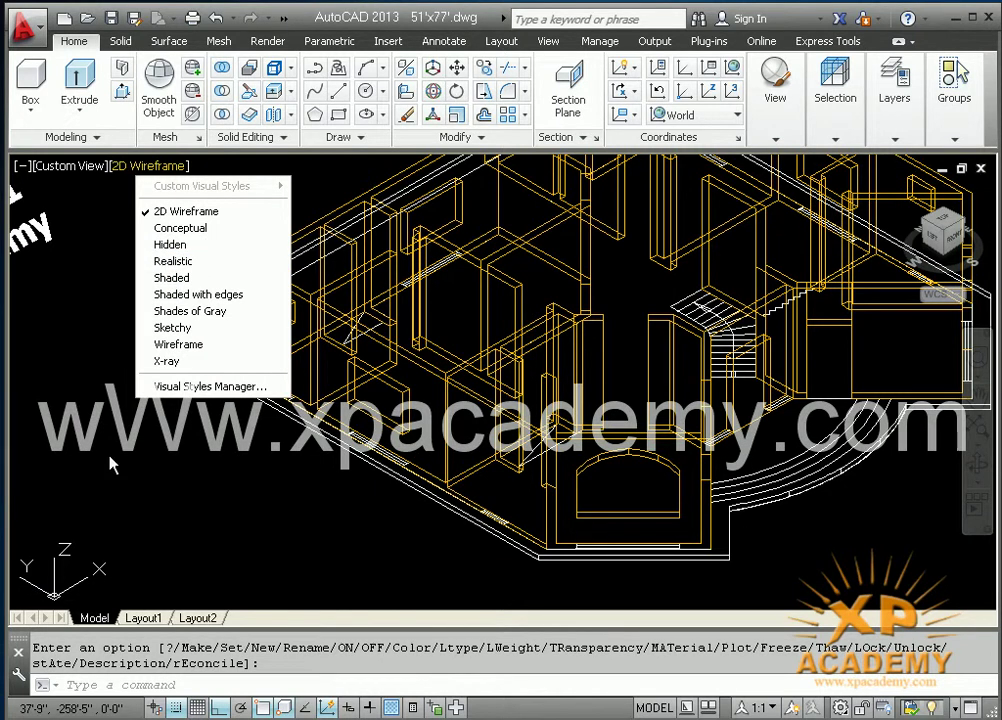
{"action": "left_click", "coordinate": [173, 261]}
{"action": "middle_click_drag", "start_coordinate": [130, 395], "coordinate": [143, 381], "text": "shift"}
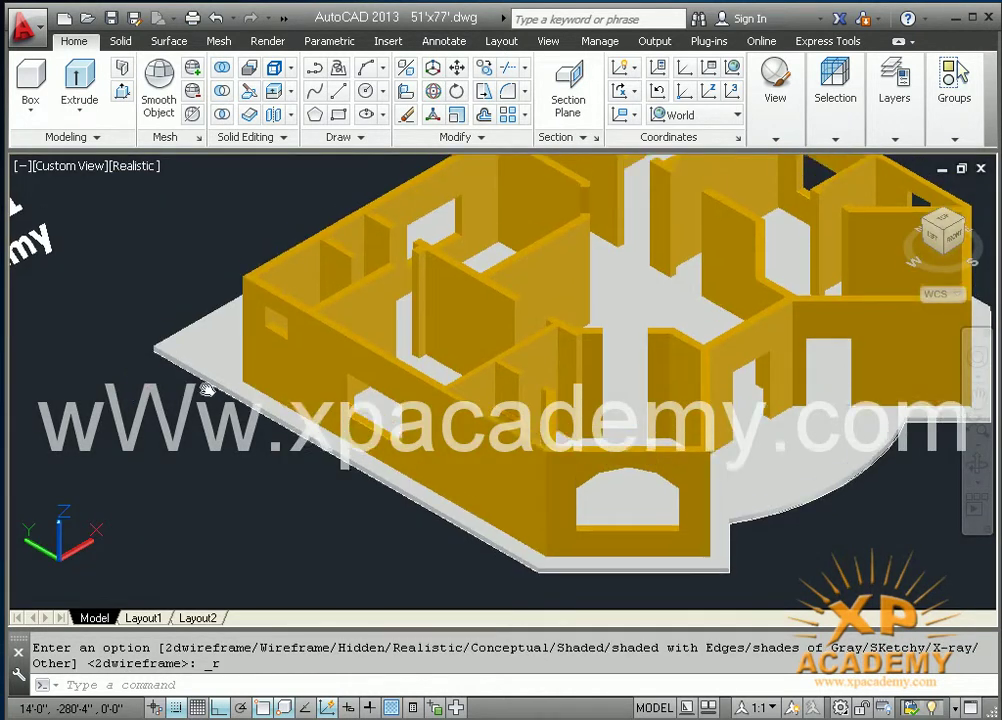
{"action": "scroll", "coordinate": [143, 381], "scroll_direction": "up", "scroll_amount": 1}
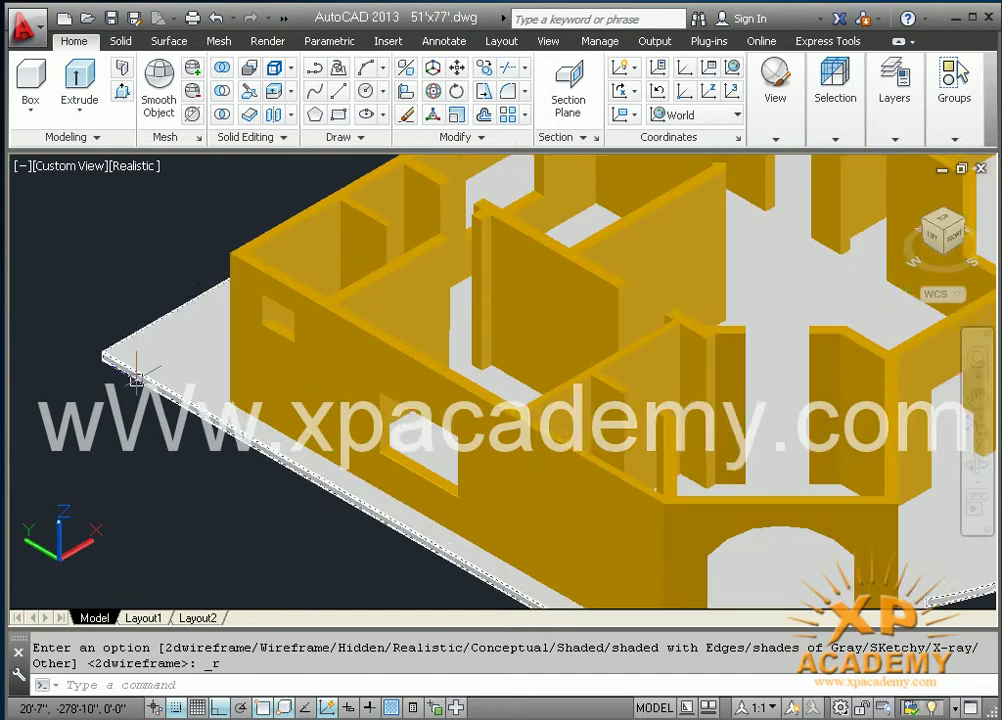
{"action": "scroll", "coordinate": [148, 378], "scroll_direction": "up", "scroll_amount": 1}
{"action": "type", "text": "m"}
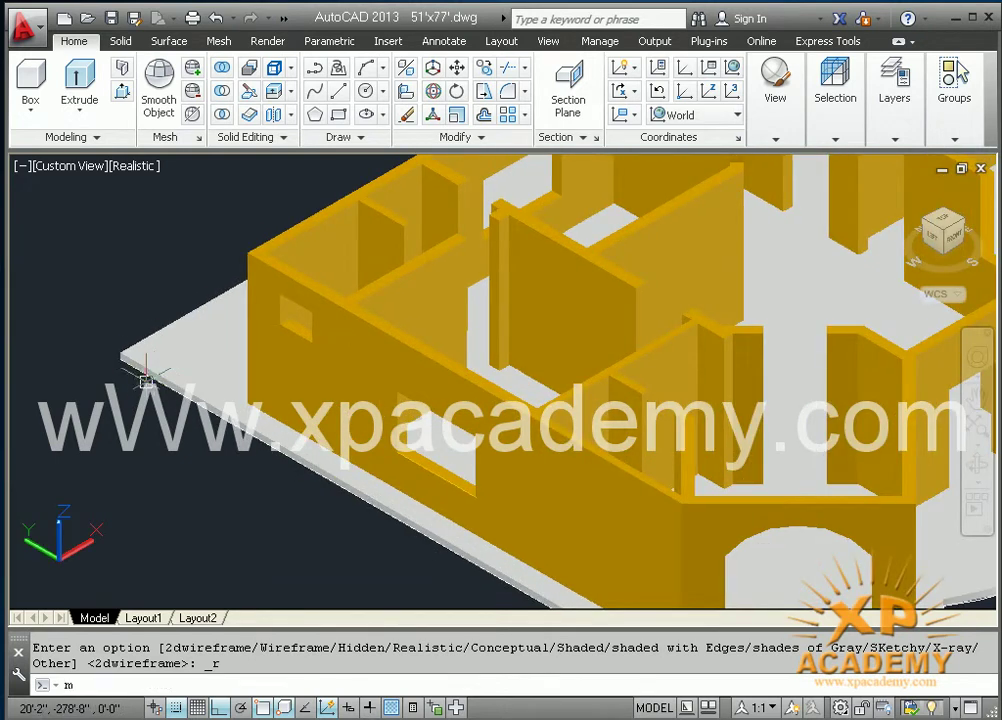
{"action": "key", "text": "Return"}
Lift the slab 10'6 straight up from its corner so it rests on the walls as the roof
{"action": "left_click", "coordinate": [138, 368]}
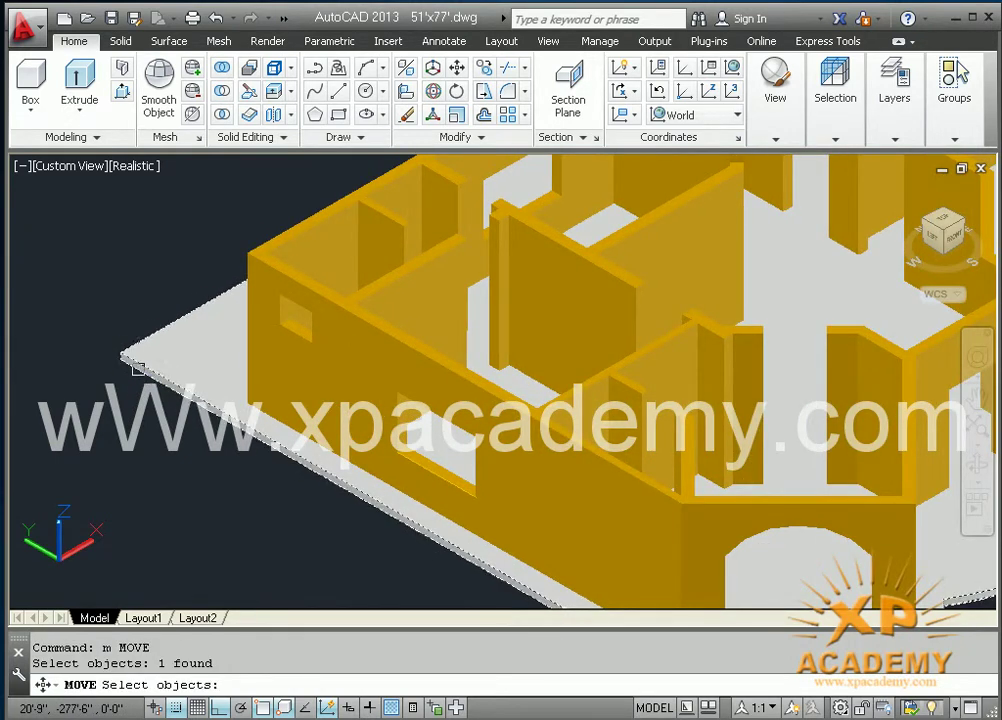
{"action": "key", "text": "Return"}
{"action": "left_click", "coordinate": [124, 357]}
{"action": "type", "text": "10'6"}
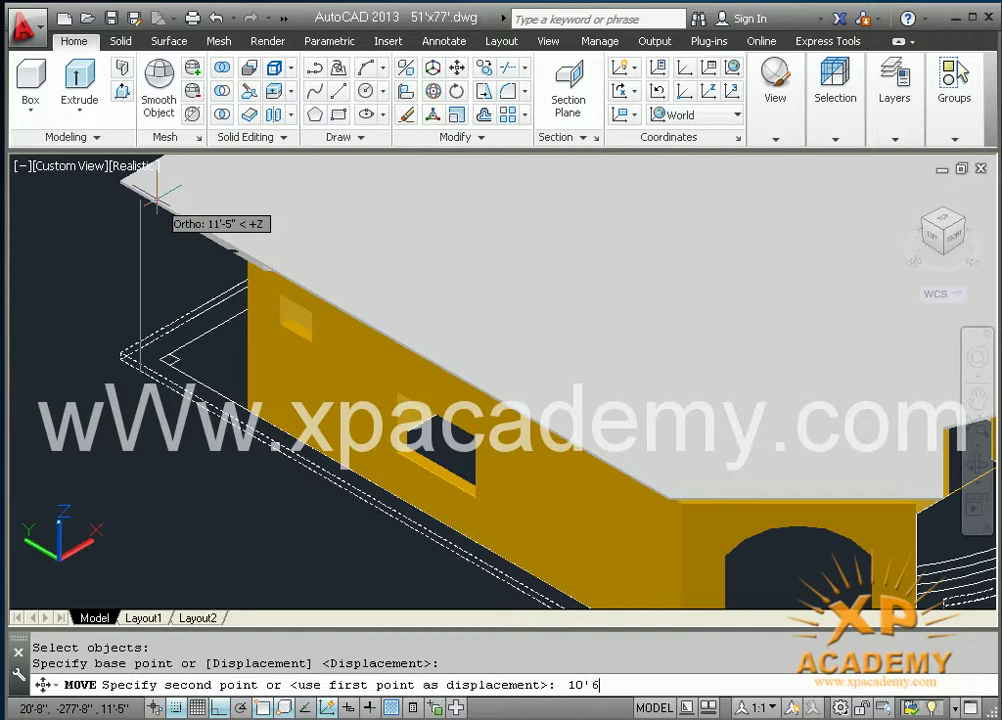
{"action": "key", "text": "Return"}
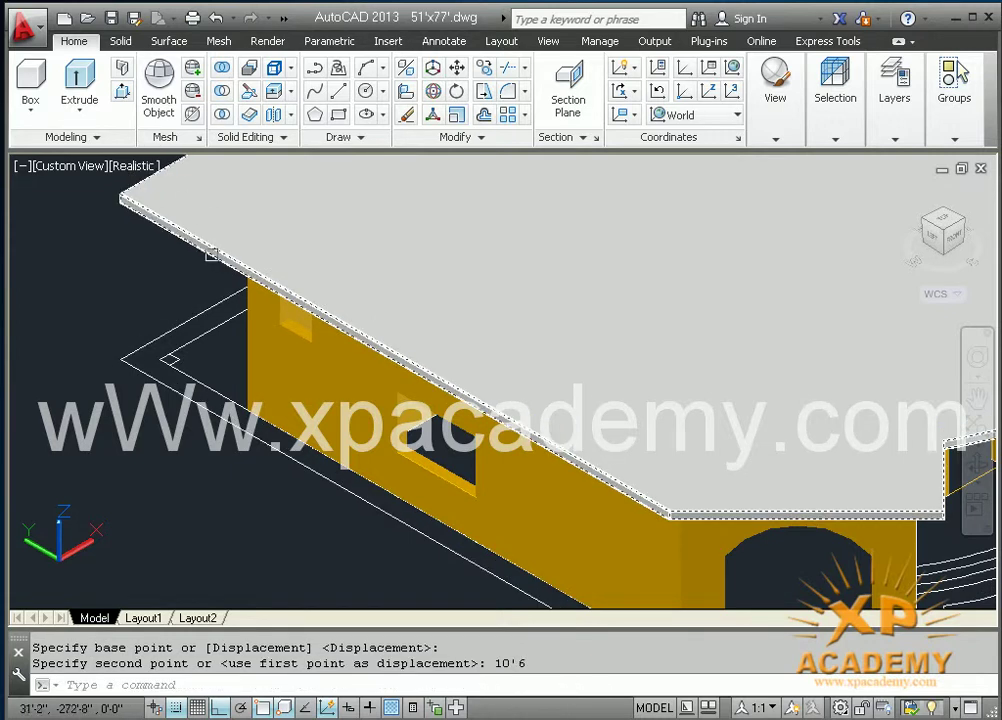
{"action": "scroll", "coordinate": [212, 254], "scroll_direction": "down", "scroll_amount": 3}
{"action": "scroll", "coordinate": [215, 300], "scroll_direction": "down", "scroll_amount": 3}
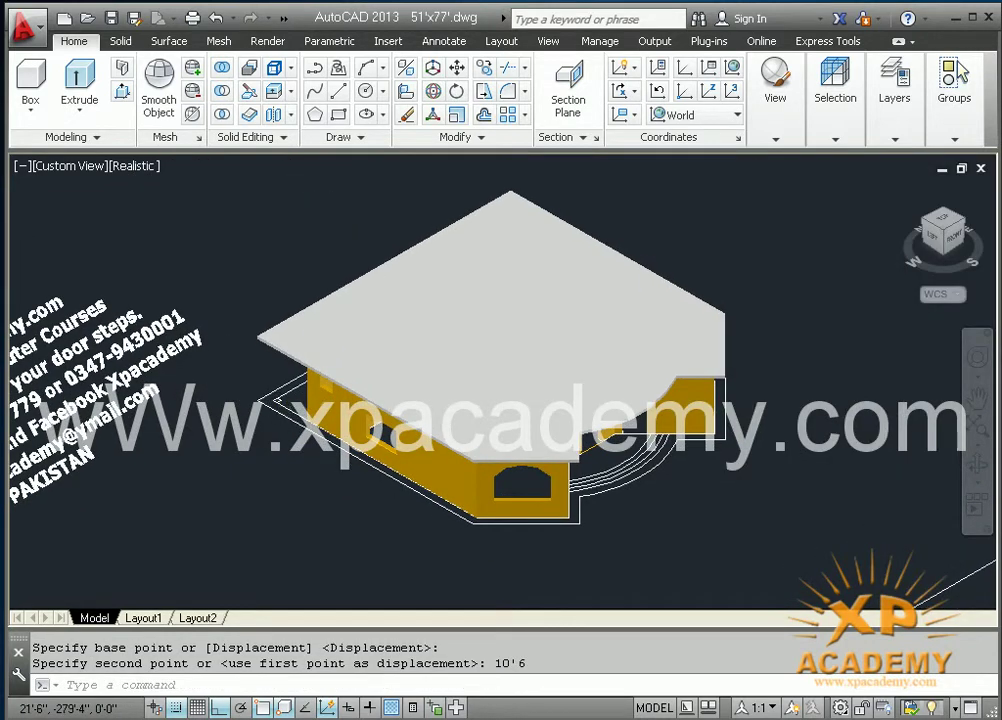
{"action": "scroll", "coordinate": [258, 402], "scroll_direction": "up", "scroll_amount": 2}
{"action": "scroll", "coordinate": [258, 402], "scroll_direction": "up", "scroll_amount": 1}
{"action": "scroll", "coordinate": [272, 378], "scroll_direction": "up", "scroll_amount": 1}
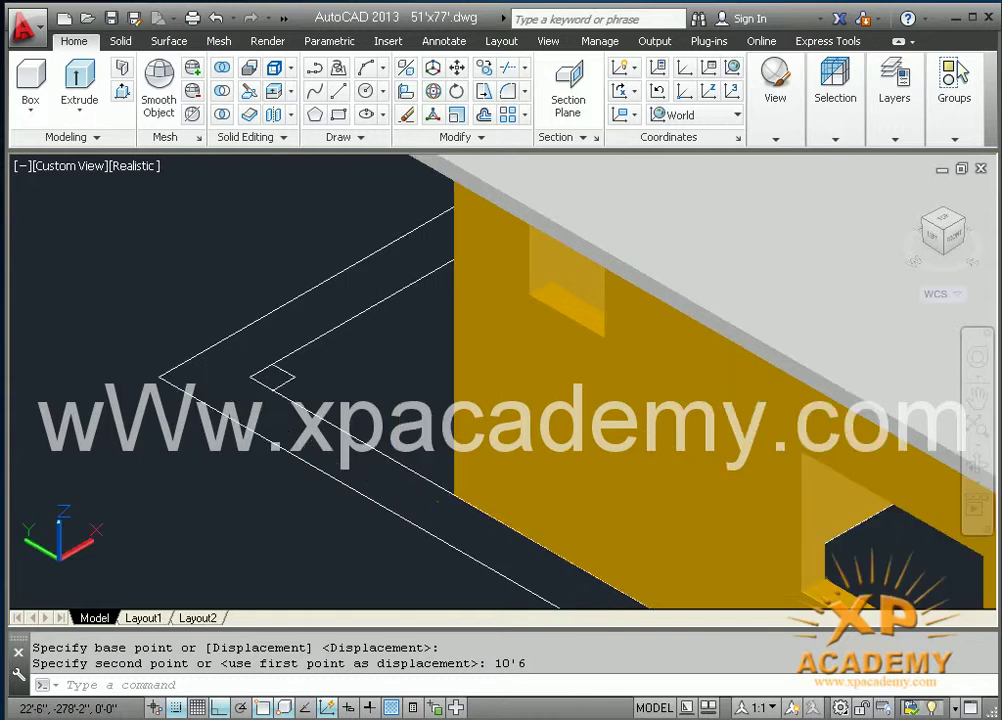
Press-pull the small corner square 10'6 high into a column under the roof
{"action": "left_click", "coordinate": [122, 91]}
{"action": "scroll", "coordinate": [275, 378], "scroll_direction": "up", "scroll_amount": 2}
{"action": "scroll", "coordinate": [262, 370], "scroll_direction": "up", "scroll_amount": 2}
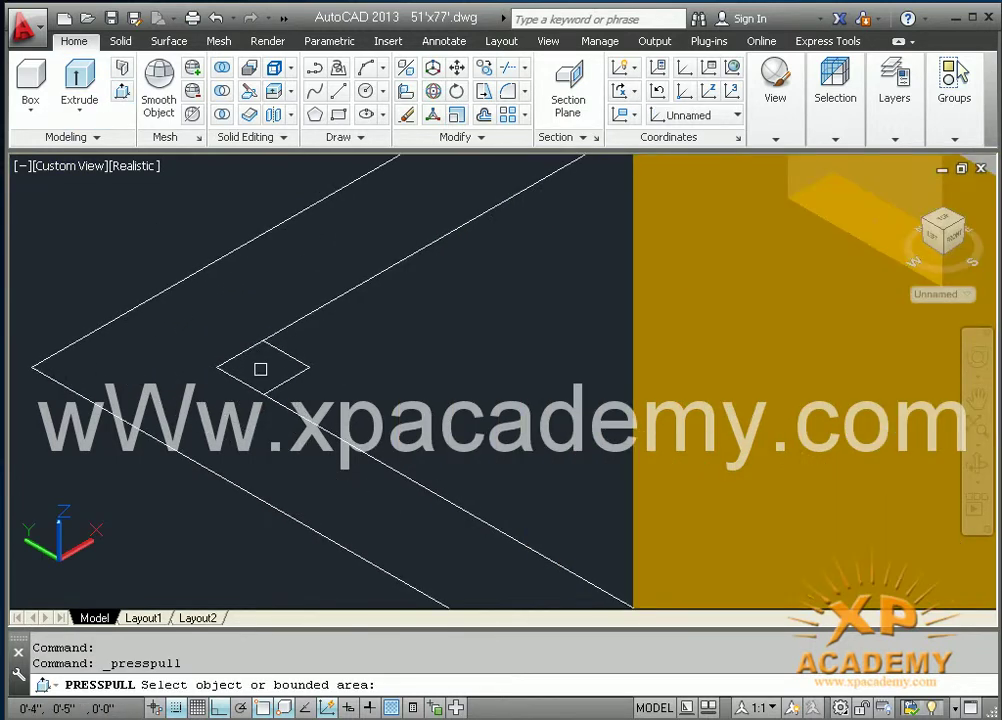
{"action": "left_click", "coordinate": [263, 367]}
{"action": "scroll", "coordinate": [262, 290], "scroll_direction": "down", "scroll_amount": 1}
{"action": "type", "text": "10'6"}
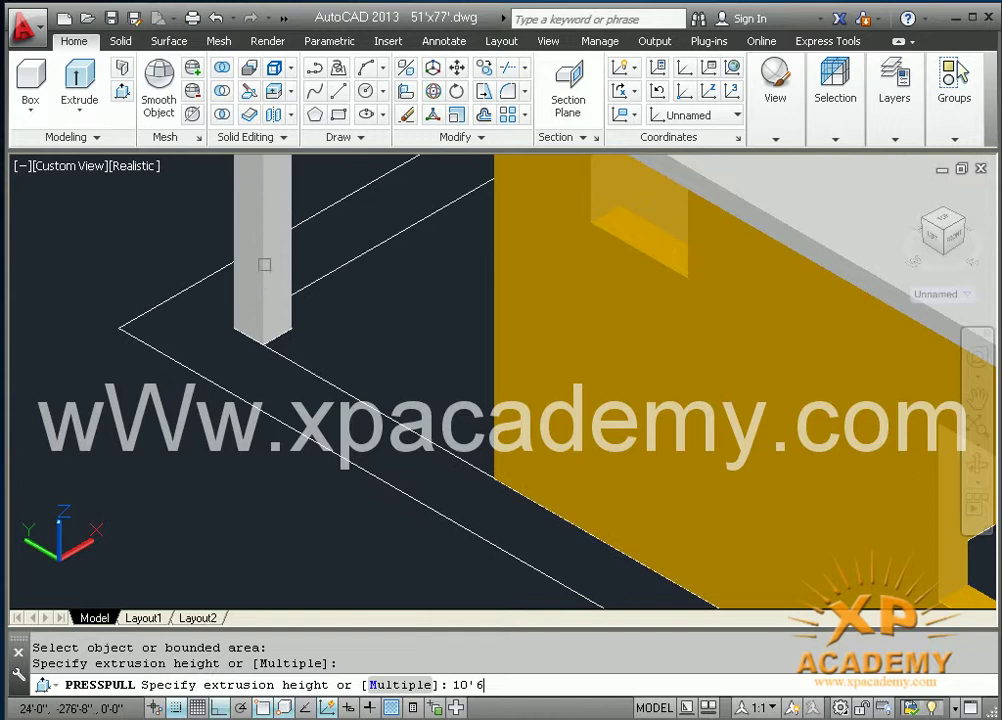
{"action": "key", "text": "Return"}
{"action": "scroll", "coordinate": [400, 295], "scroll_direction": "down", "scroll_amount": 1}
{"action": "scroll", "coordinate": [435, 299], "scroll_direction": "down", "scroll_amount": 1}
{"action": "scroll", "coordinate": [435, 299], "scroll_direction": "down", "scroll_amount": 2}
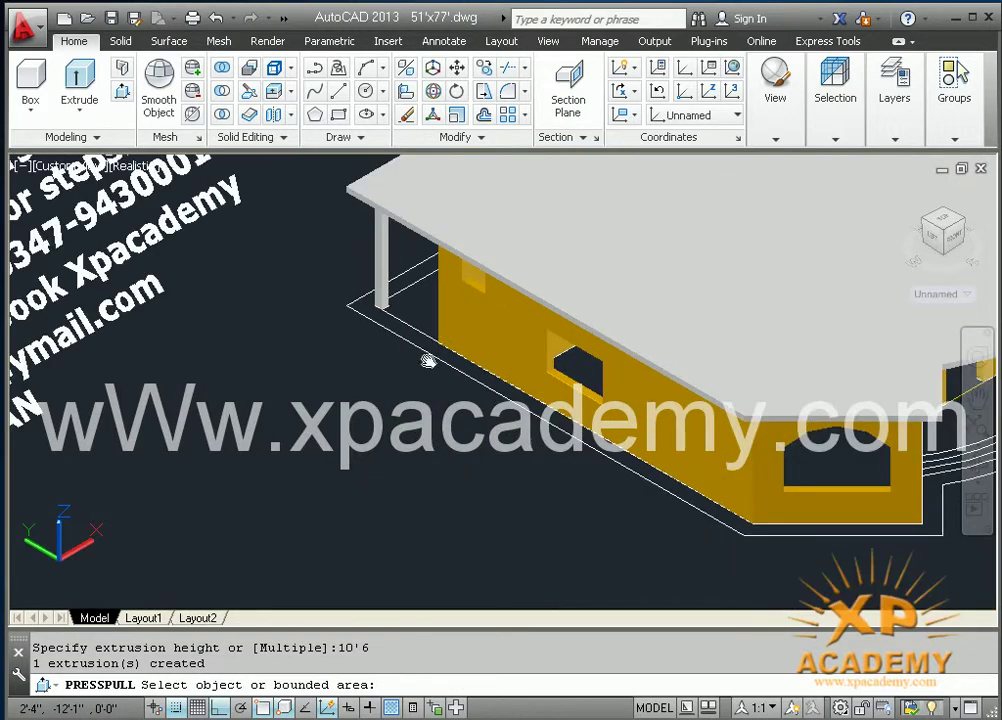
{"action": "middle_click_drag", "start_coordinate": [425, 358], "coordinate": [424, 378]}
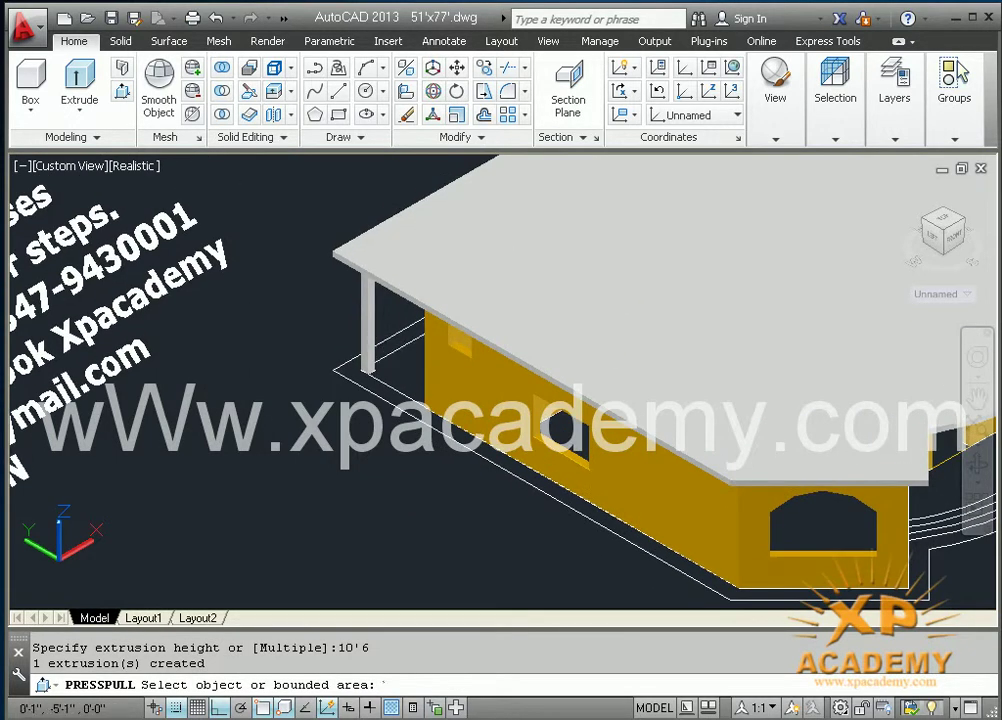
{"action": "middle_click_drag", "start_coordinate": [740, 180], "coordinate": [603, 213]}
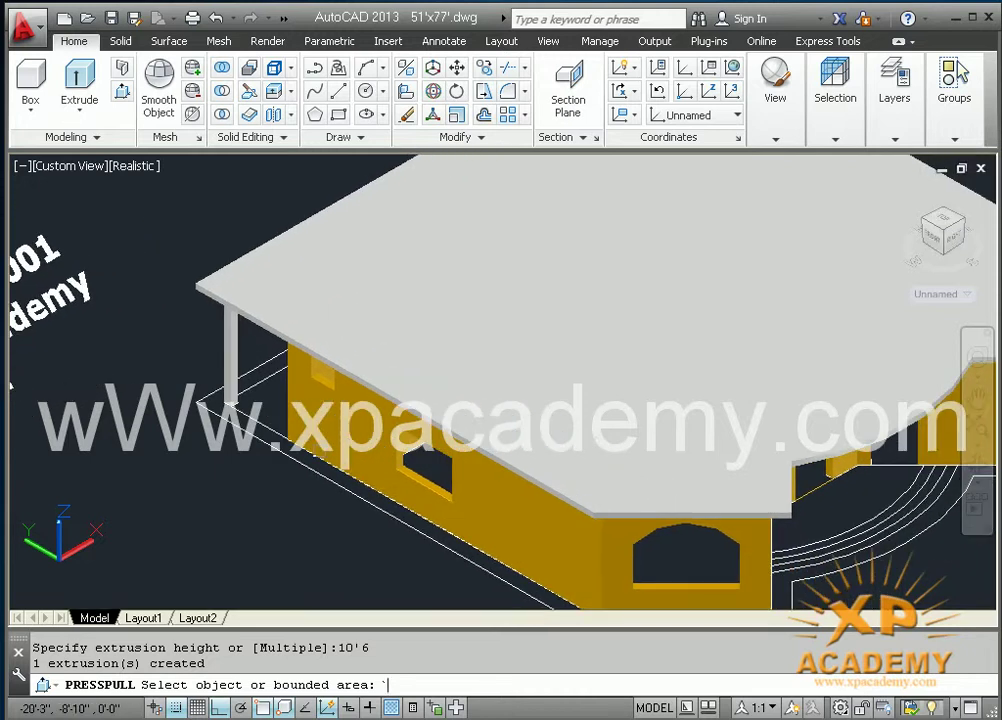
{"action": "key", "text": "Return"}
From another side, press-pull the square at the outer wall corner into a 10'6 post
{"action": "mouse_move", "coordinate": [568, 458]}
{"action": "middle_mouse_down", "text": "shift"}
{"action": "mouse_move", "coordinate": [349, 450]}
{"action": "mouse_move", "coordinate": [414, 429]}
{"action": "mouse_move", "coordinate": [772, 507]}
{"action": "middle_mouse_up", "text": "shift"}
{"action": "scroll", "coordinate": [796, 502], "scroll_direction": "up", "scroll_amount": 2}
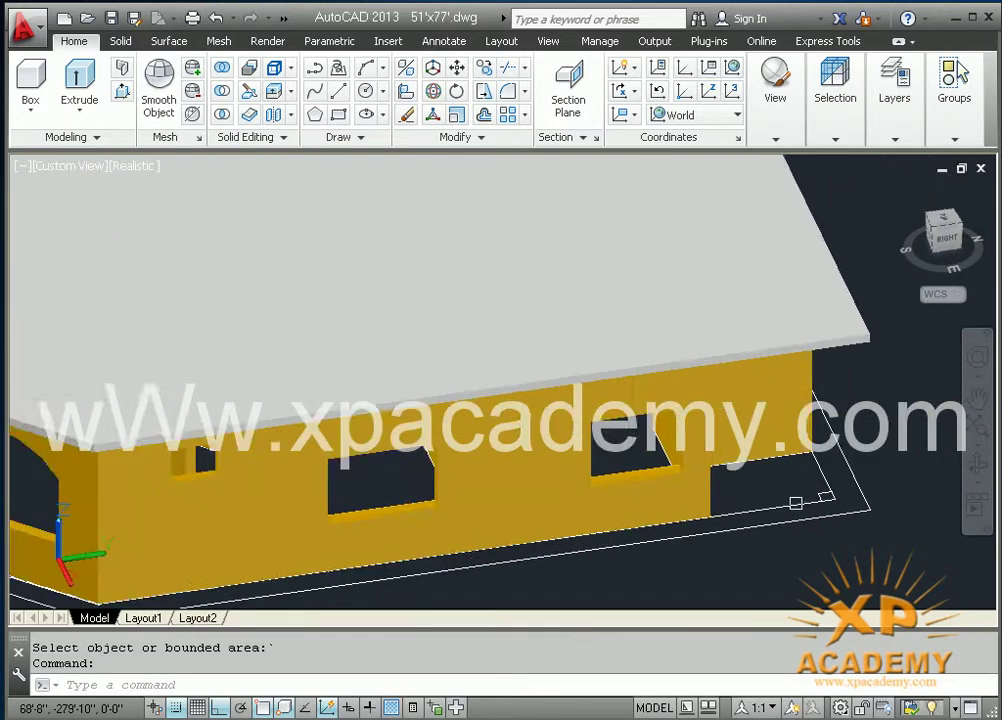
{"action": "scroll", "coordinate": [796, 502], "scroll_direction": "up", "scroll_amount": 1}
{"action": "scroll", "coordinate": [700, 490], "scroll_direction": "up", "scroll_amount": 2}
{"action": "scroll", "coordinate": [655, 483], "scroll_direction": "up", "scroll_amount": 1}
{"action": "scroll", "coordinate": [668, 476], "scroll_direction": "up", "scroll_amount": 1}
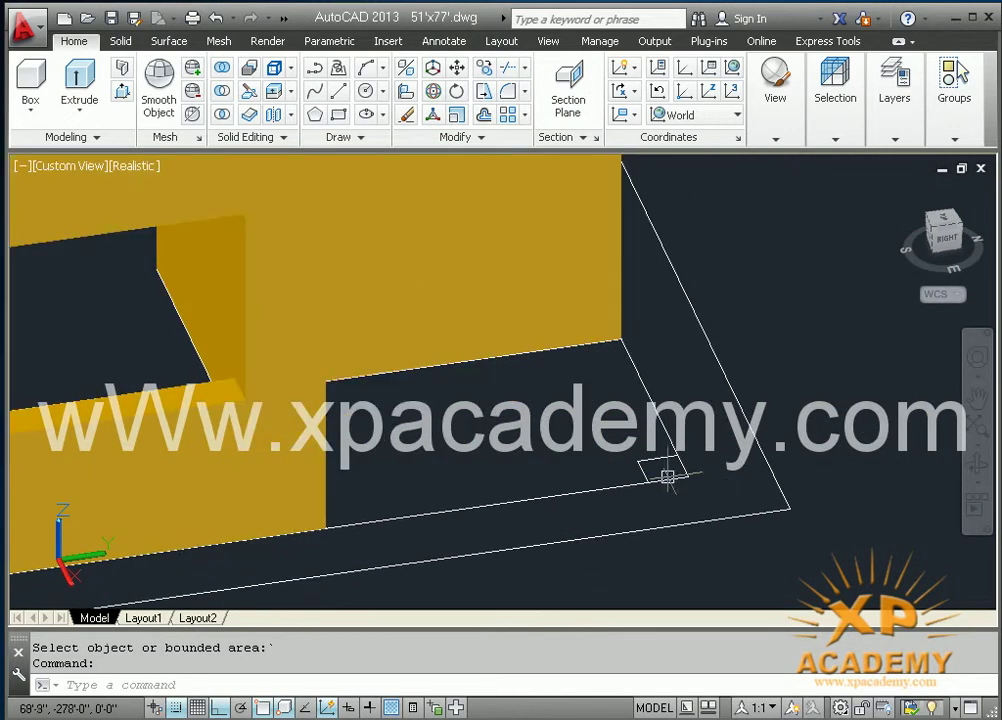
{"action": "left_click", "coordinate": [80, 82]}
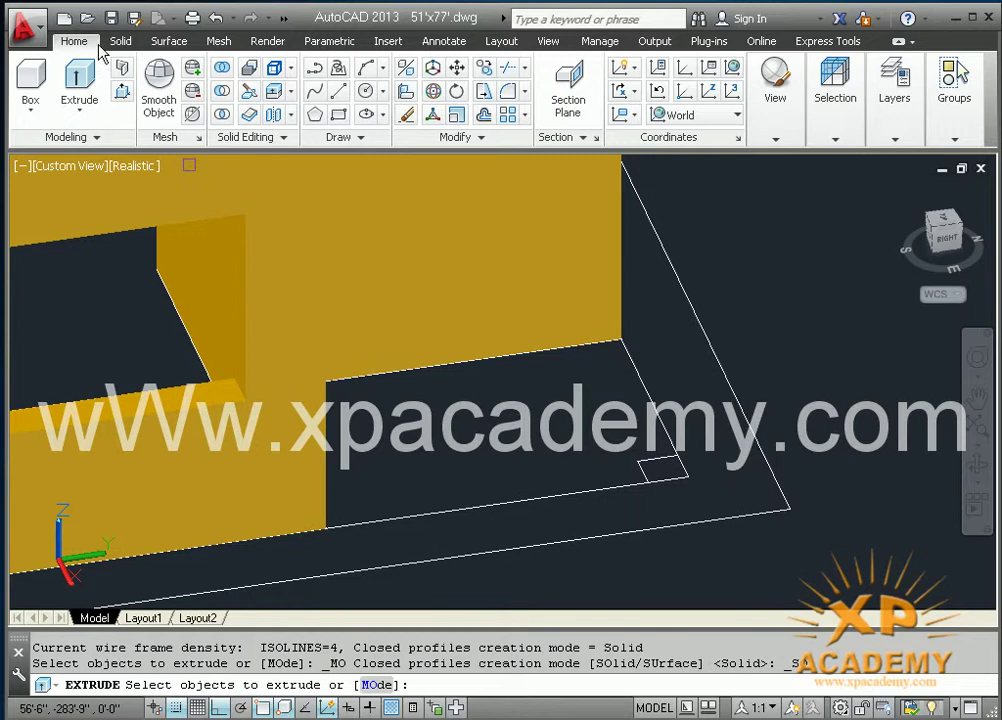
{"action": "left_click", "coordinate": [121, 67]}
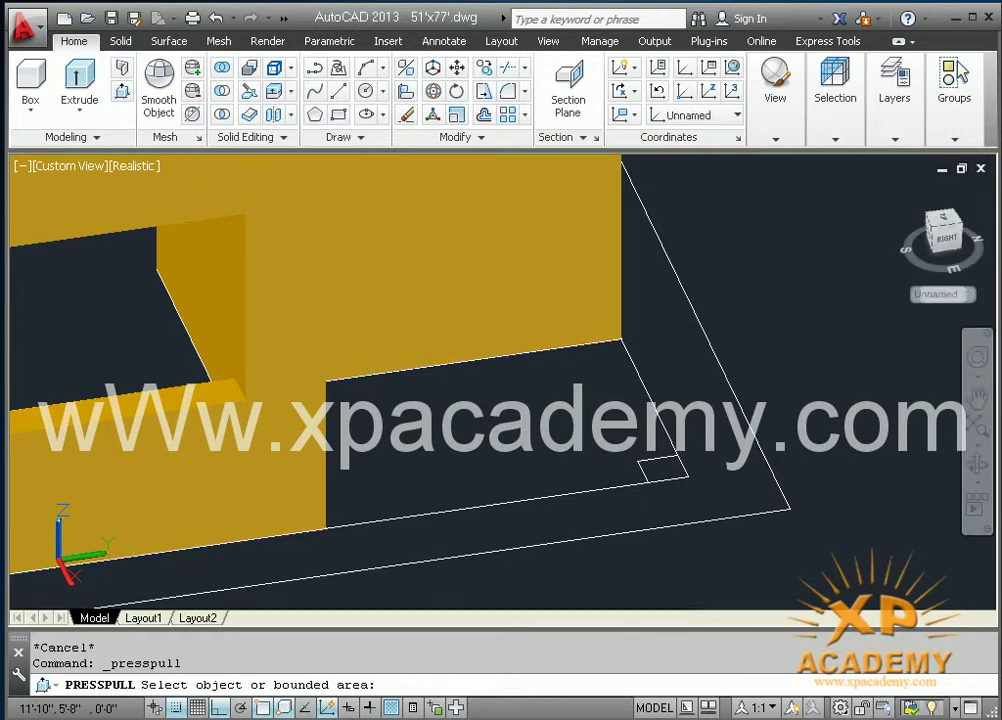
{"action": "left_click", "coordinate": [660, 470]}
{"action": "type", "text": "10'6"}
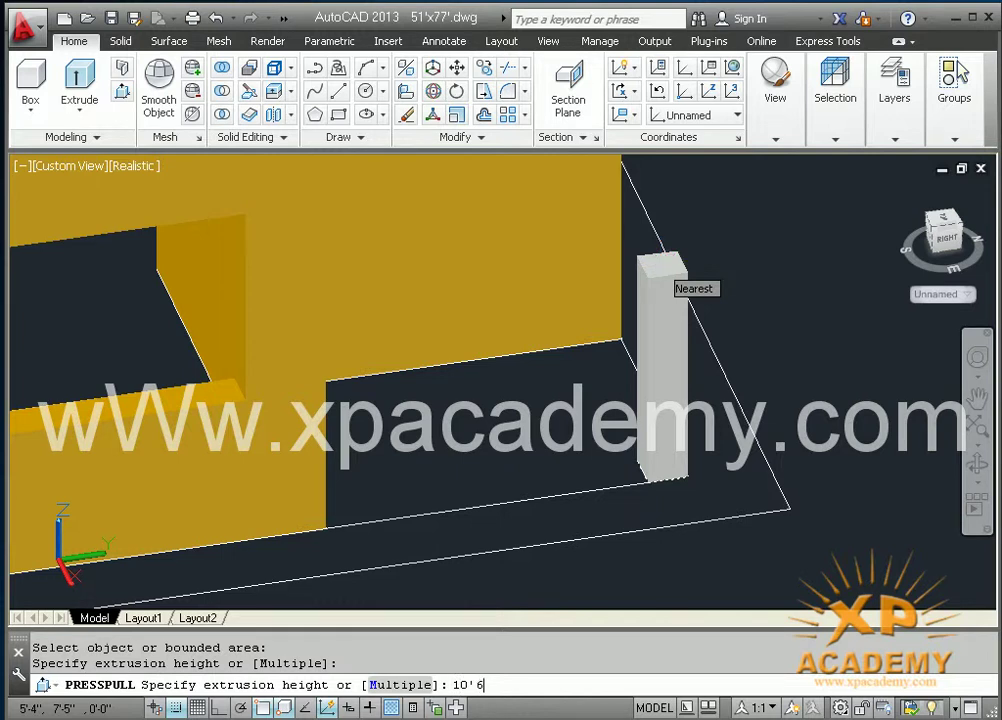
{"action": "key", "text": "Return"}
{"action": "scroll", "coordinate": [640, 300], "scroll_direction": "down", "scroll_amount": 4}
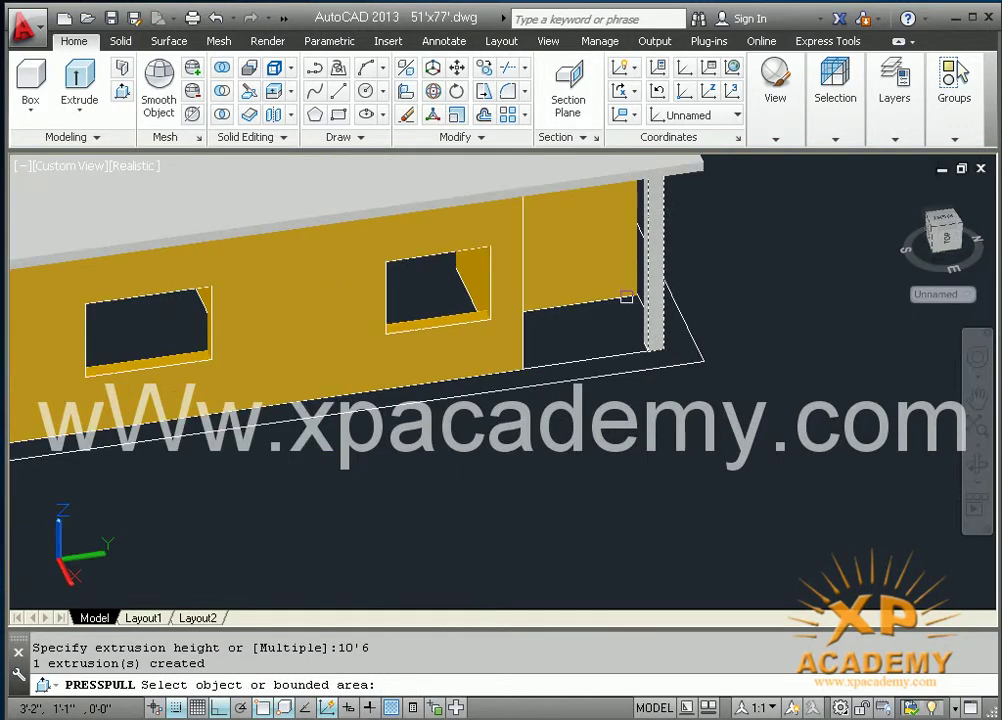
{"action": "middle_click_drag", "start_coordinate": [590, 320], "coordinate": [660, 370]}
{"action": "scroll", "coordinate": [660, 370], "scroll_direction": "down", "scroll_amount": 5}
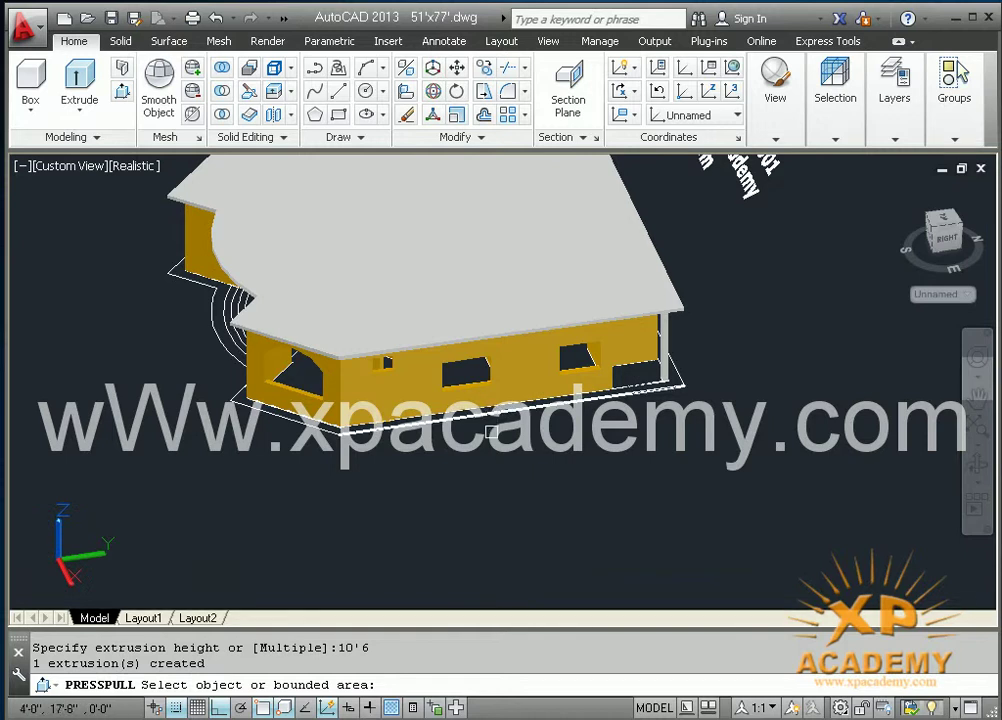
{"action": "mouse_move", "coordinate": [481, 455]}
{"action": "middle_mouse_down", "text": "shift"}
{"action": "mouse_move", "coordinate": [711, 436]}
{"action": "mouse_move", "coordinate": [419, 435]}
{"action": "mouse_move", "coordinate": [657, 433]}
{"action": "middle_mouse_up", "text": "shift"}
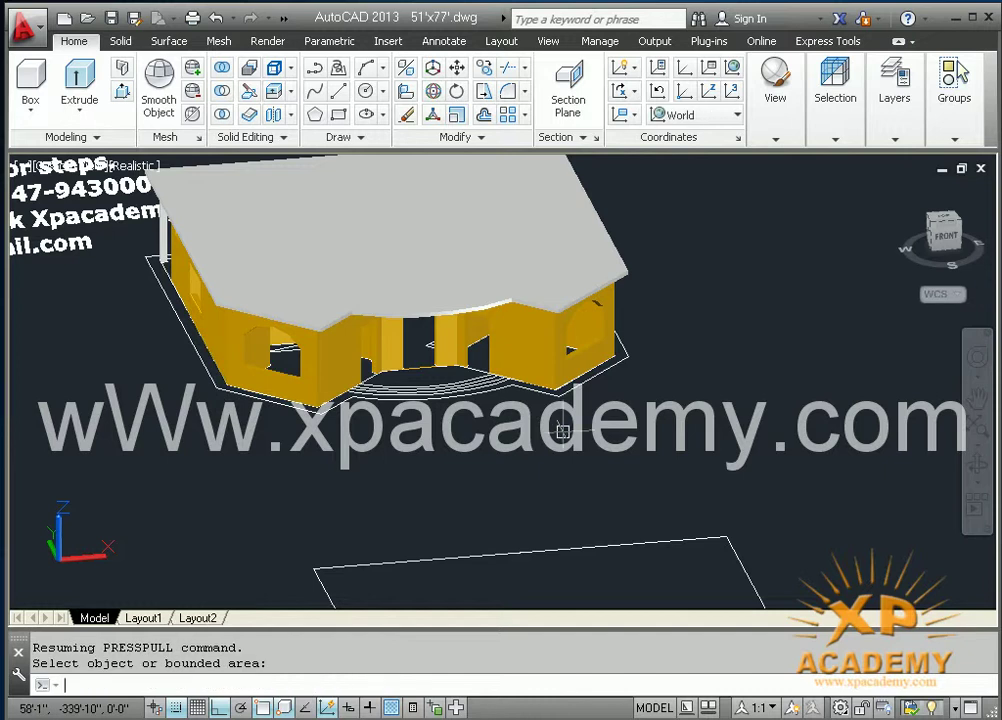
Save the drawing and pan until the separate roof outline is centred in view
{"action": "key", "text": "Escape"}
{"action": "key", "text": "Escape"}
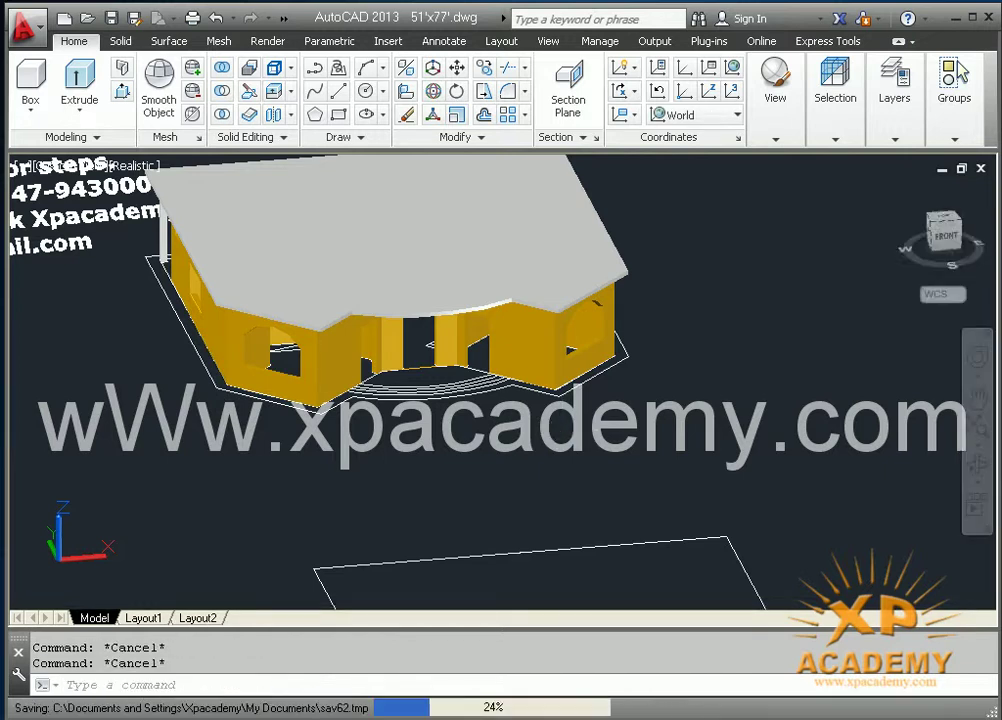
{"action": "key", "text": "ctrl+s"}
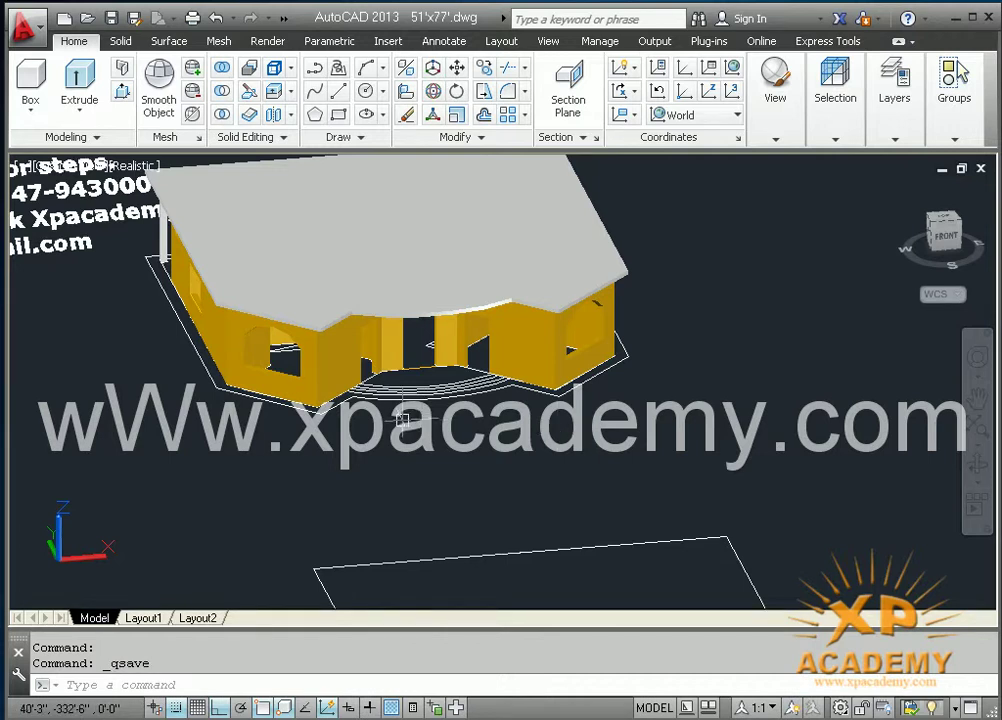
{"action": "middle_click_drag", "start_coordinate": [391, 438], "coordinate": [492, 463], "text": "shift"}
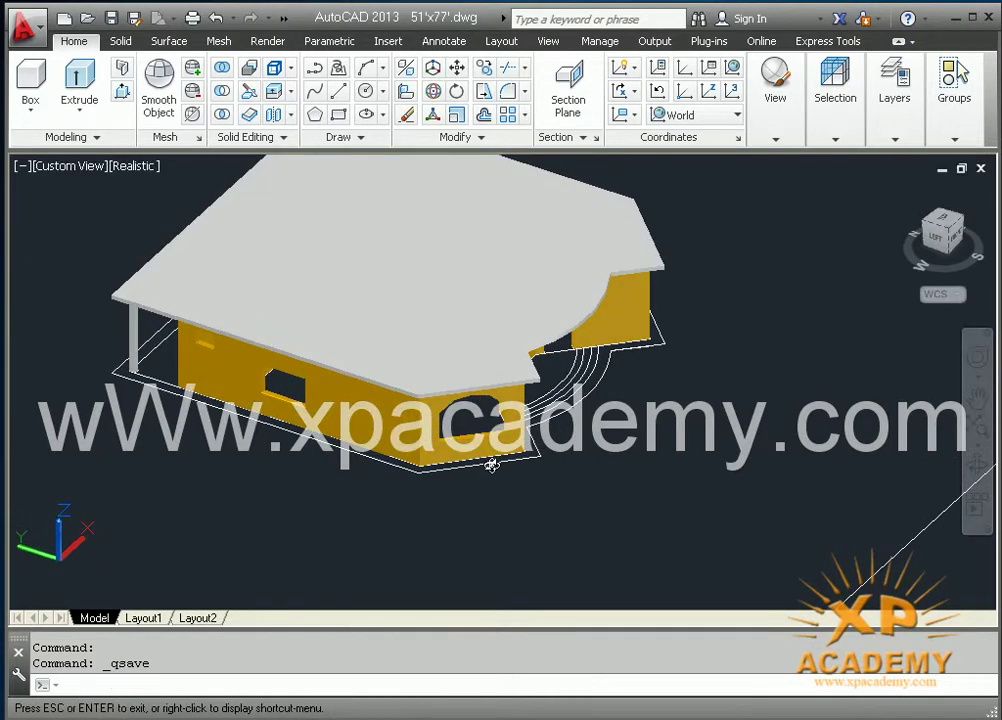
{"action": "middle_click_drag", "start_coordinate": [585, 460], "coordinate": [553, 476]}
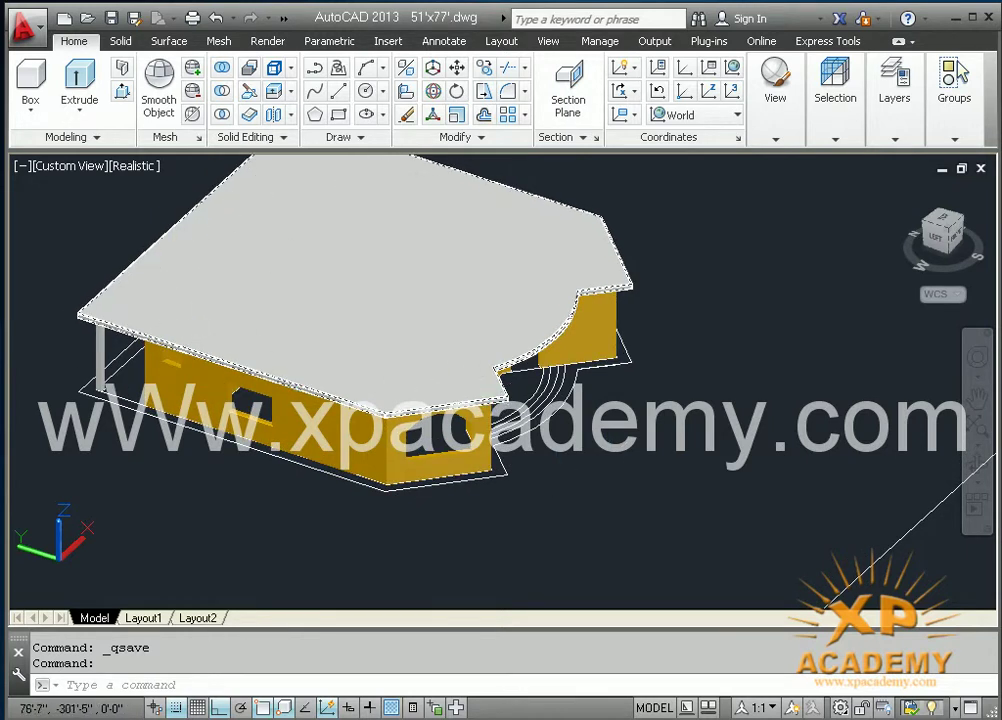
{"action": "scroll", "coordinate": [435, 365], "scroll_direction": "down", "scroll_amount": 3}
{"action": "middle_click_drag", "start_coordinate": [596, 385], "coordinate": [377, 337]}
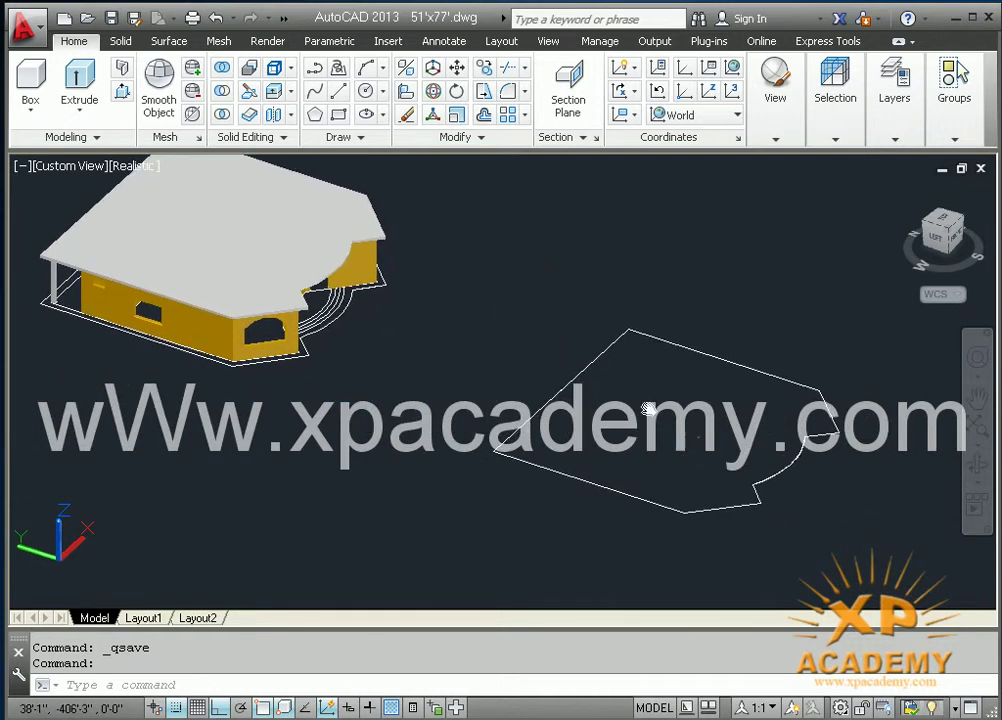
{"action": "middle_click_drag", "start_coordinate": [680, 485], "coordinate": [640, 408]}
{"action": "type", "text": "bo"}
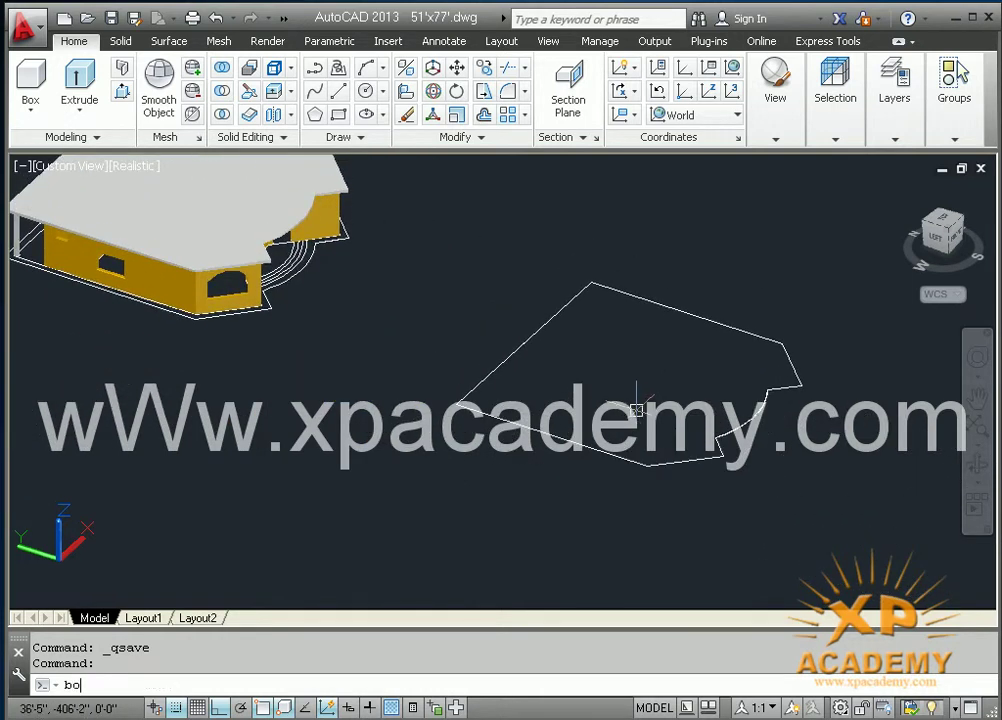
Trace a new closed boundary polyline by picking inside the roof-shaped outline
{"action": "key", "text": "Return"}
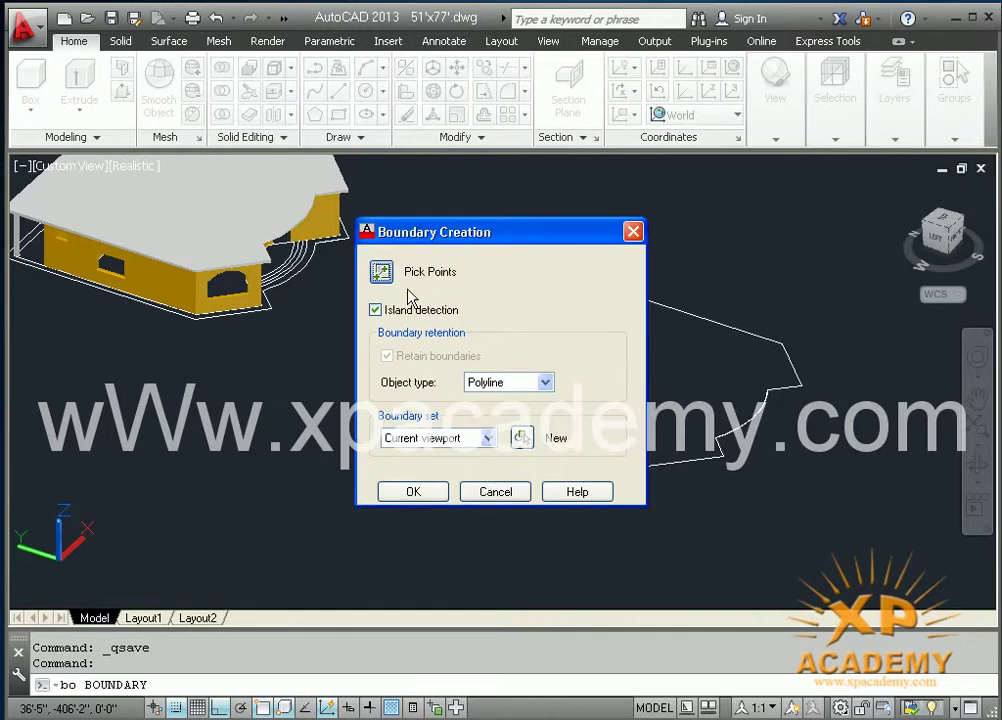
{"action": "left_click", "coordinate": [381, 274]}
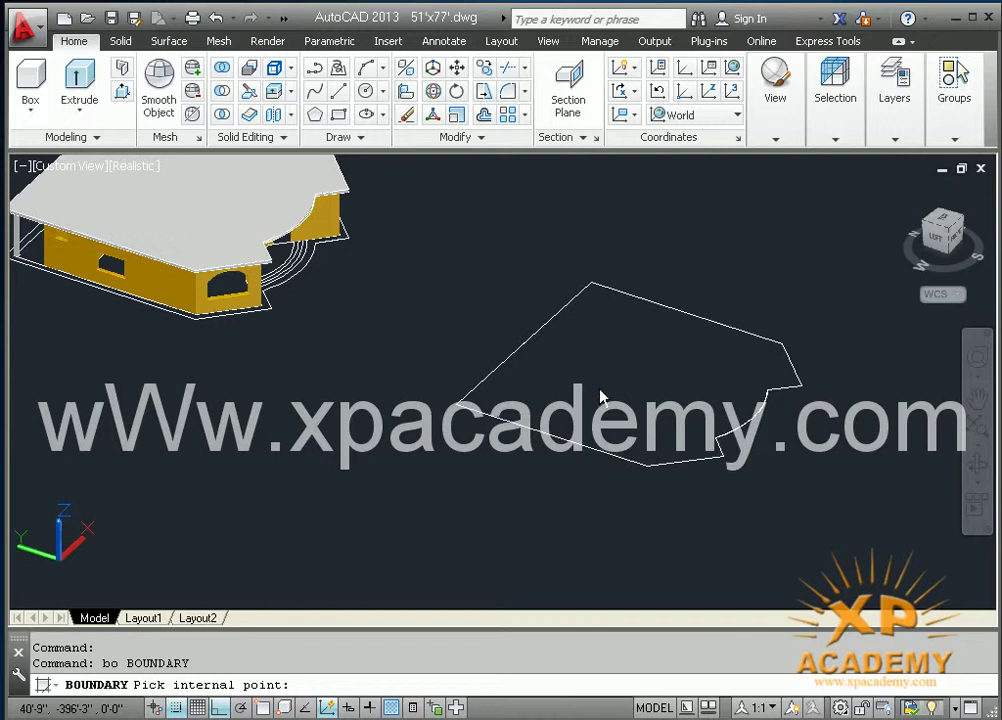
{"action": "left_click", "coordinate": [620, 410]}
{"action": "key", "text": "Return"}
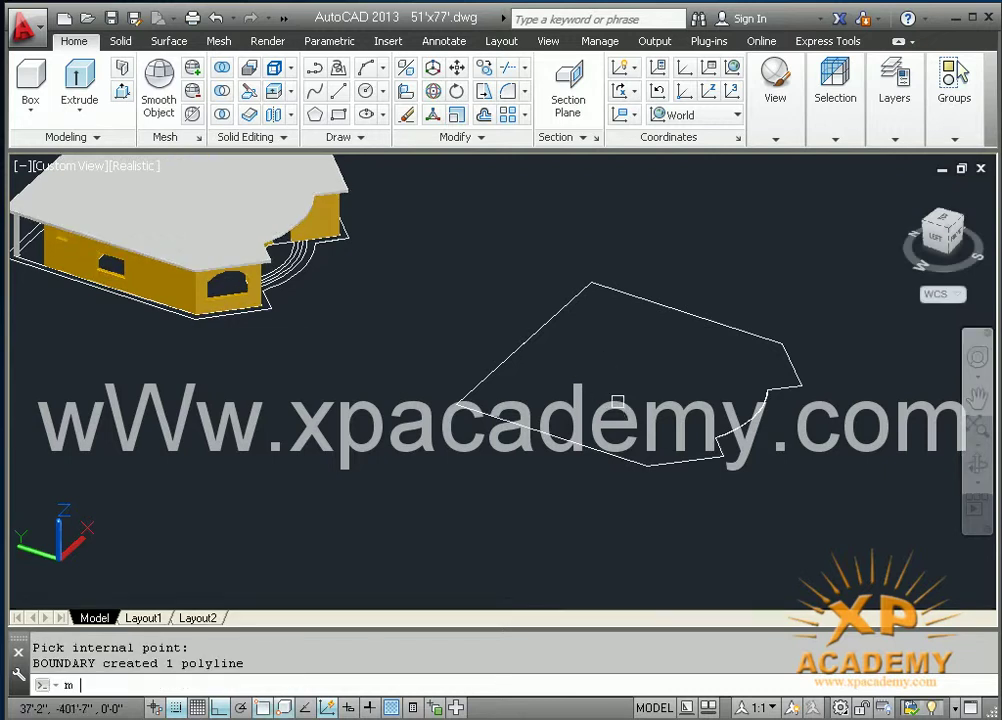
Start moving the new boundary polyline, selecting it and setting a base point
{"action": "type", "text": "m"}
{"action": "key", "text": "Return"}
{"action": "left_click", "coordinate": [564, 306]}
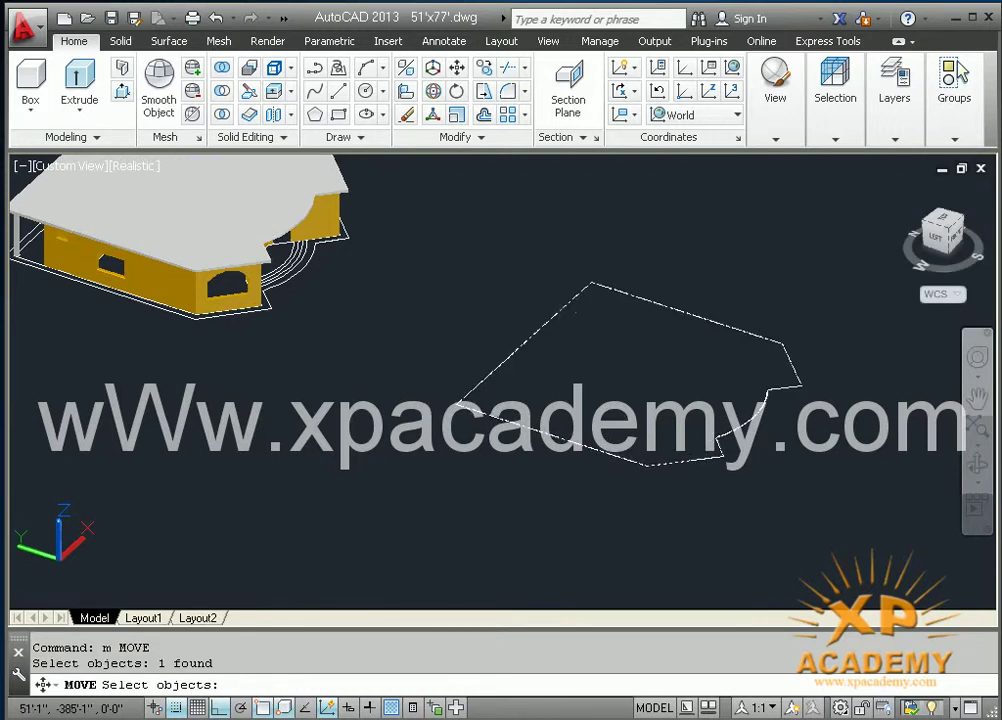
{"action": "key", "text": "Return"}
{"action": "left_click", "coordinate": [576, 337]}
Cancel the move, then pan and zoom to centre the traced roof outline
{"action": "middle_click_drag", "start_coordinate": [622, 336], "coordinate": [759, 233]}
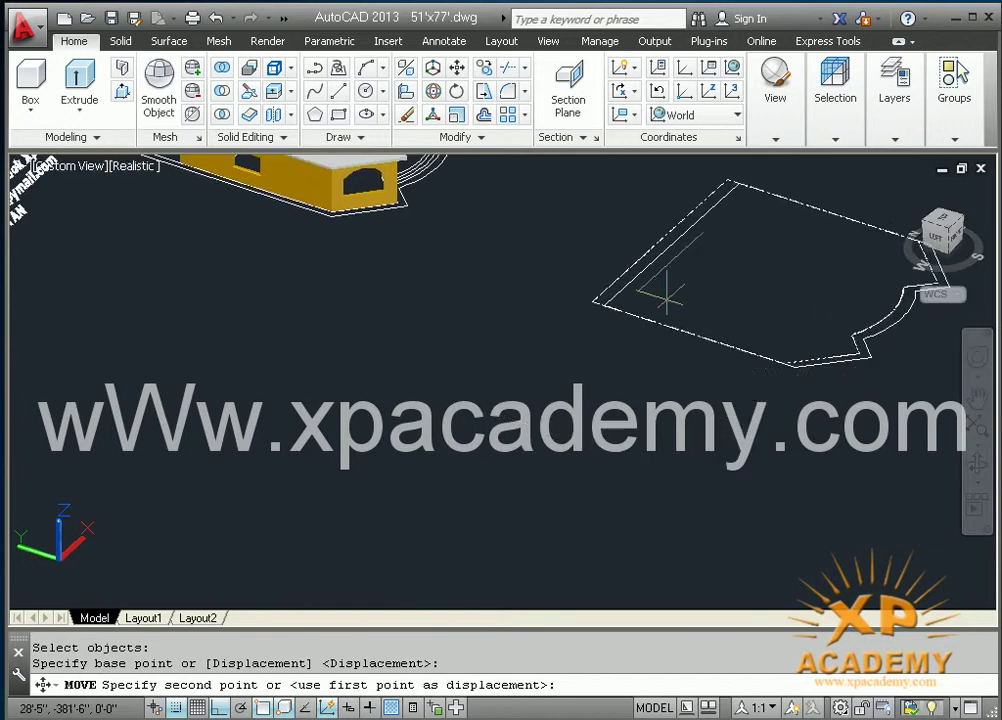
{"action": "key", "text": "Escape"}
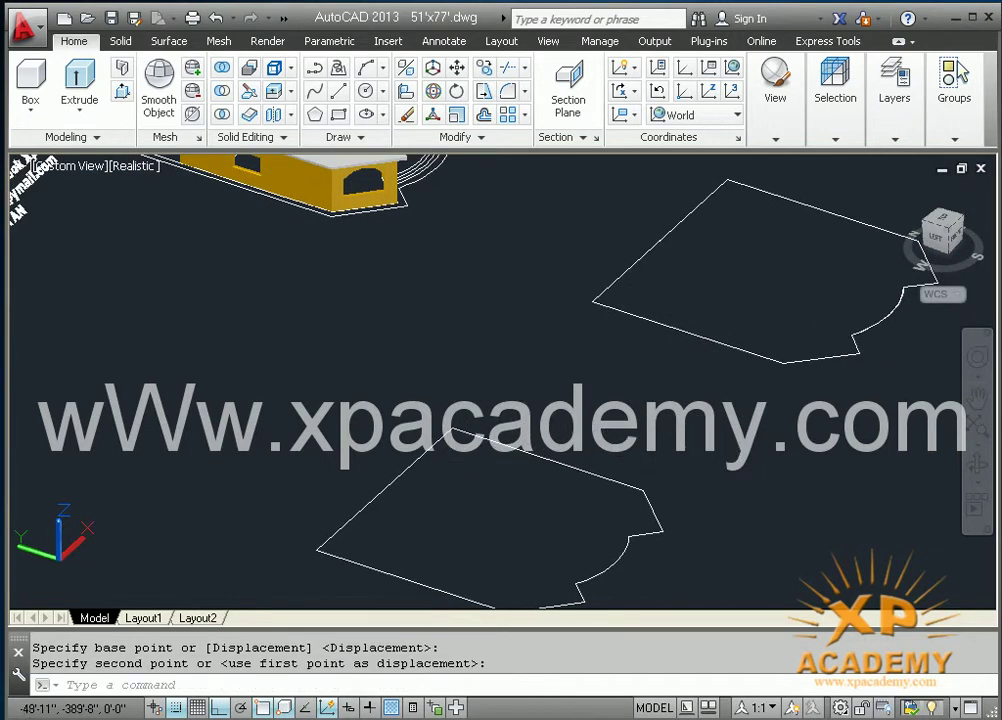
{"action": "middle_click_drag", "start_coordinate": [476, 488], "coordinate": [528, 382]}
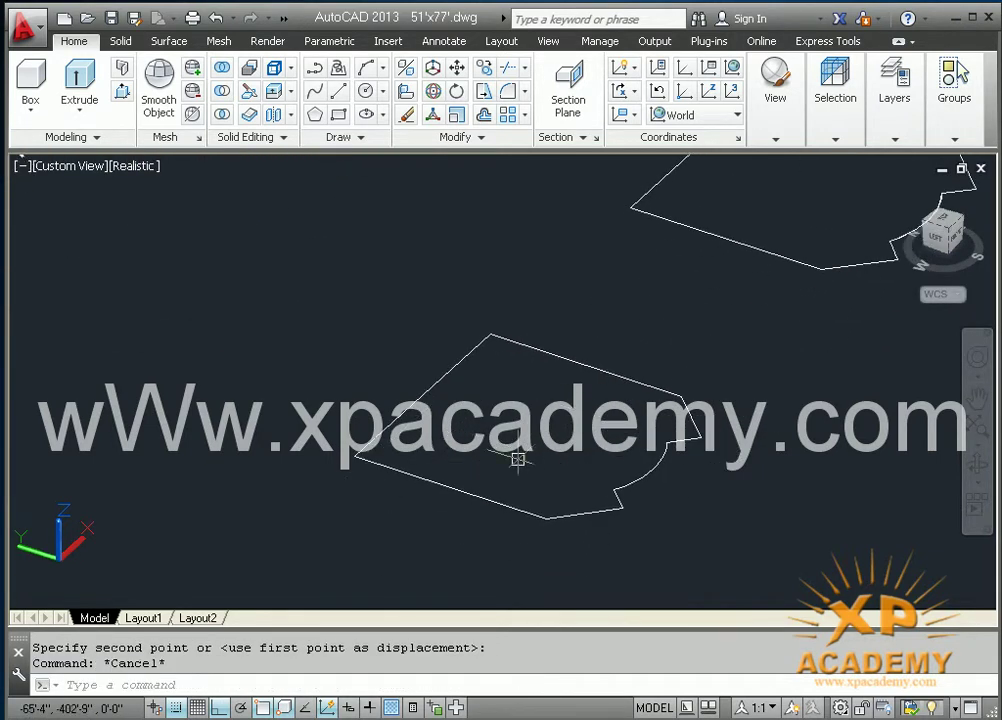
{"action": "mouse_move", "coordinate": [514, 458]}
{"action": "middle_mouse_down"}
{"action": "mouse_move", "coordinate": [521, 433]}
{"action": "mouse_move", "coordinate": [489, 388]}
{"action": "mouse_move", "coordinate": [506, 373]}
{"action": "mouse_move", "coordinate": [514, 385]}
{"action": "middle_mouse_up"}
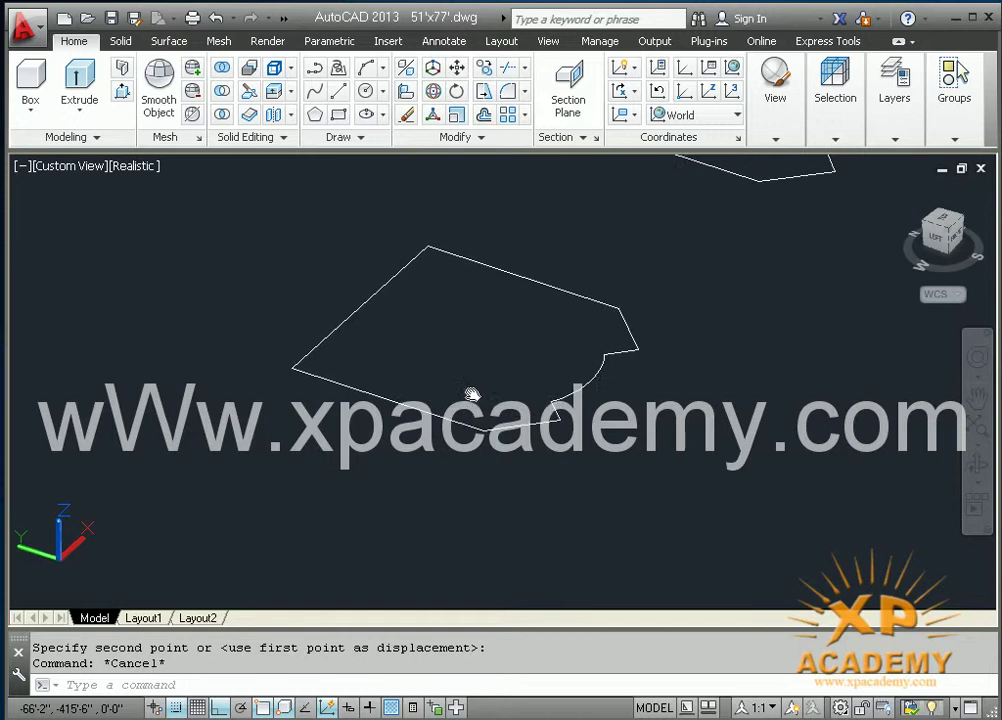
{"action": "mouse_move", "coordinate": [394, 385]}
{"action": "middle_mouse_down"}
{"action": "mouse_move", "coordinate": [552, 488]}
{"action": "mouse_move", "coordinate": [564, 483]}
{"action": "middle_mouse_up"}
{"action": "scroll", "coordinate": [465, 377], "scroll_direction": "down", "scroll_amount": 2}
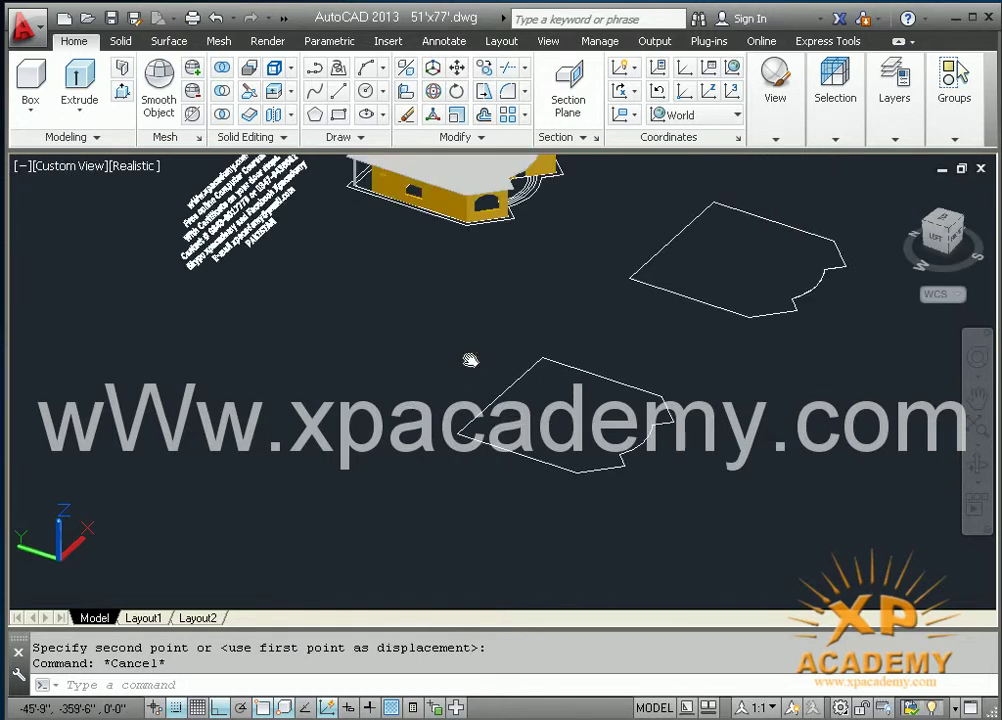
{"action": "mouse_move", "coordinate": [468, 353]}
{"action": "middle_mouse_down"}
{"action": "mouse_move", "coordinate": [447, 443]}
{"action": "mouse_move", "coordinate": [452, 372]}
{"action": "middle_mouse_up"}
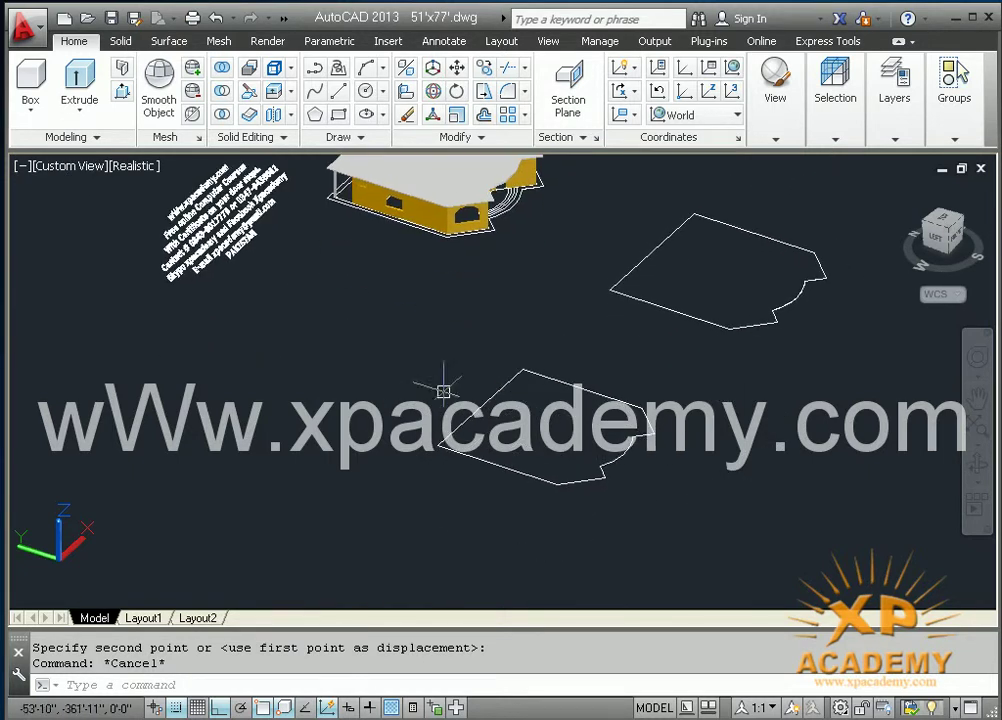
{"action": "scroll", "coordinate": [512, 472], "scroll_direction": "up", "scroll_amount": 1}
{"action": "scroll", "coordinate": [515, 478], "scroll_direction": "up", "scroll_amount": 2}
{"action": "scroll", "coordinate": [530, 458], "scroll_direction": "up", "scroll_amount": 2}
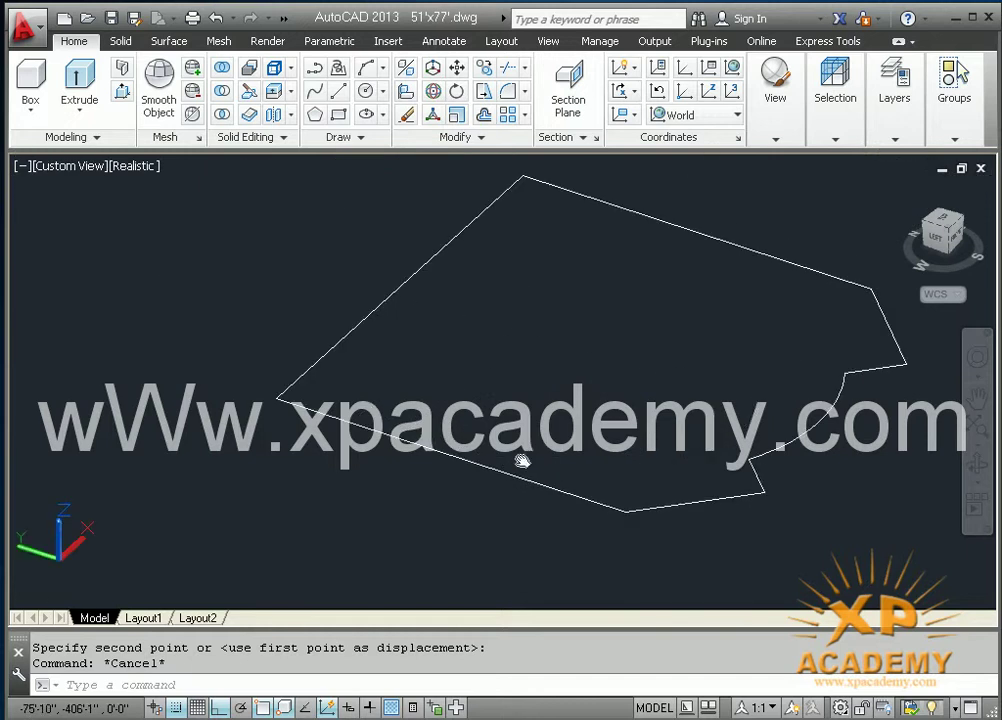
{"action": "middle_click_drag", "start_coordinate": [521, 460], "coordinate": [438, 480]}
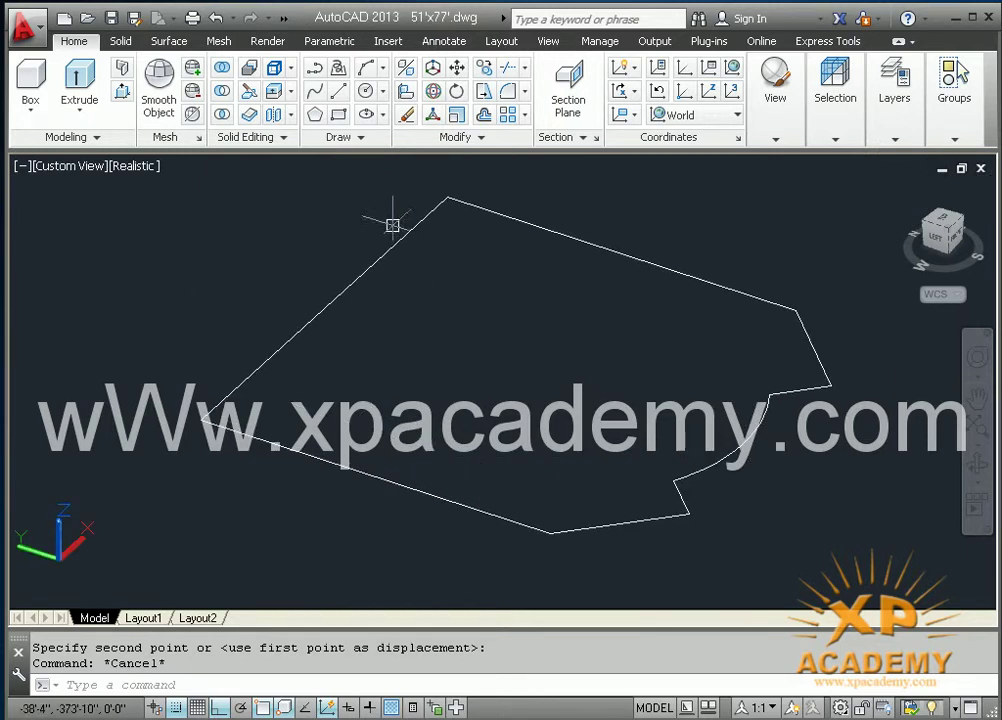
{"action": "left_click", "coordinate": [346, 120]}
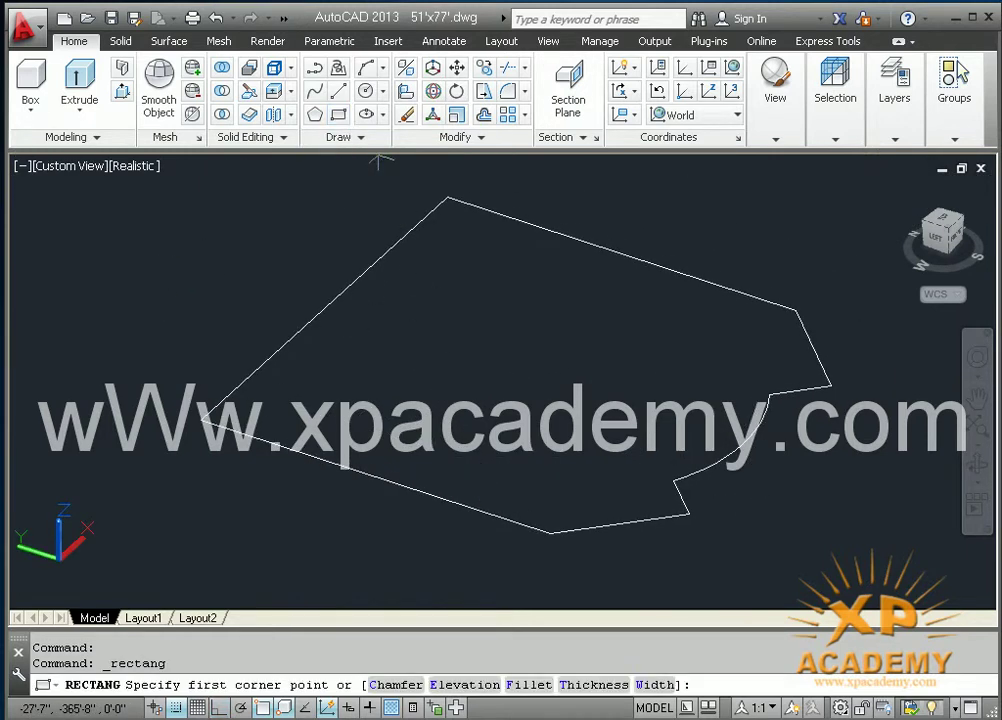
{"action": "left_click", "coordinate": [458, 383]}
{"action": "type", "text": "@18,18"}
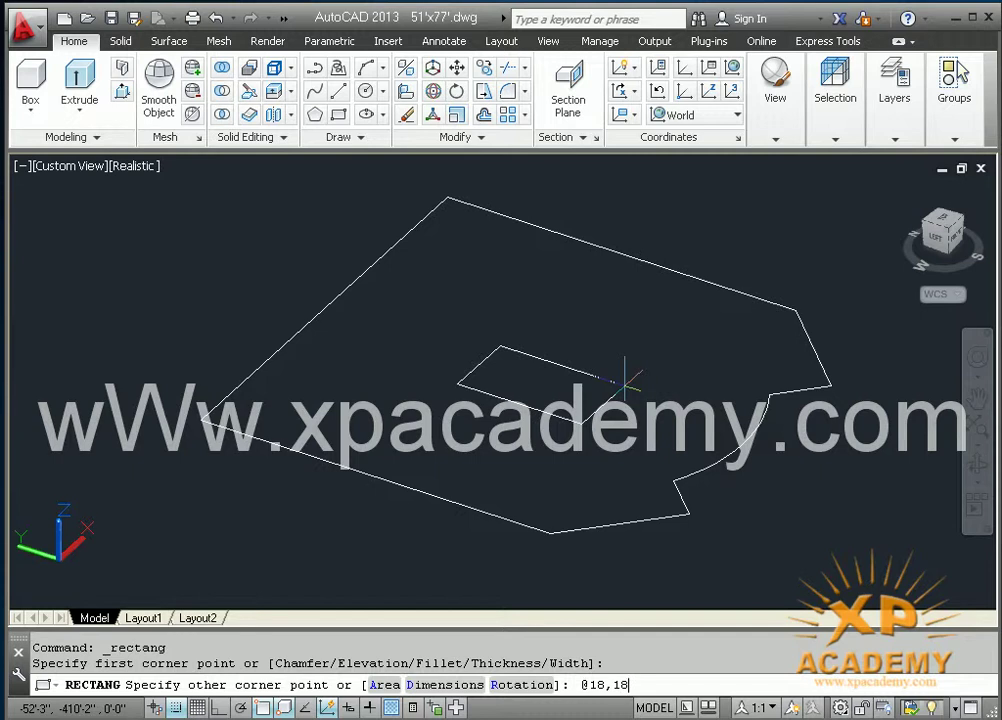
{"action": "key", "text": "Return"}
Zoom in on the small square and select it
{"action": "scroll", "coordinate": [537, 445], "scroll_direction": "up", "scroll_amount": 4}
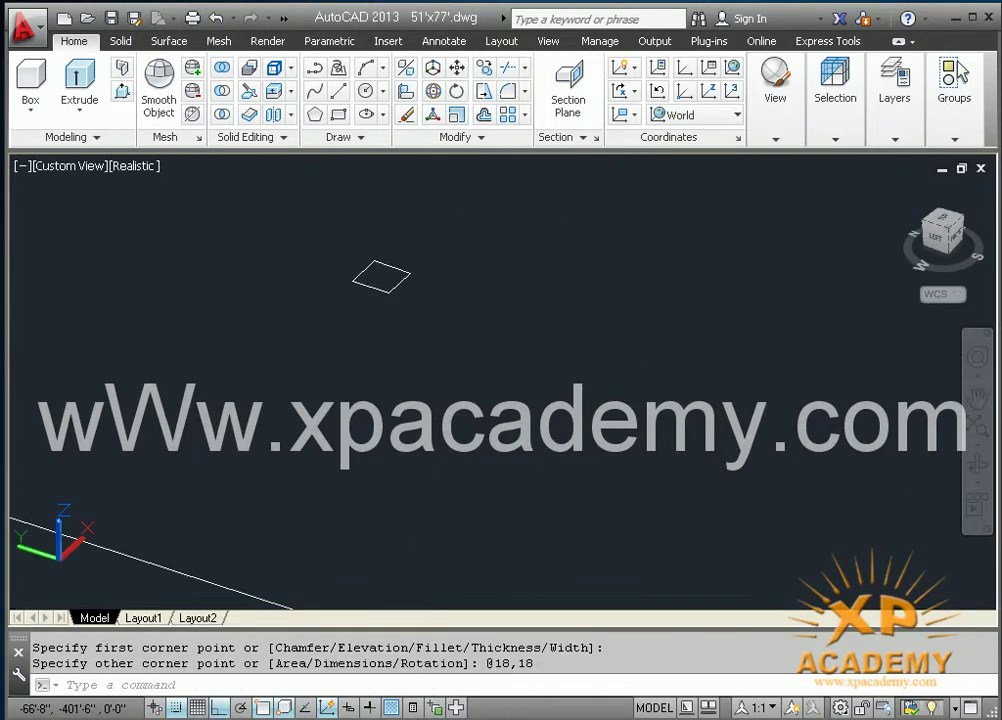
{"action": "middle_click_drag", "start_coordinate": [376, 329], "coordinate": [414, 503]}
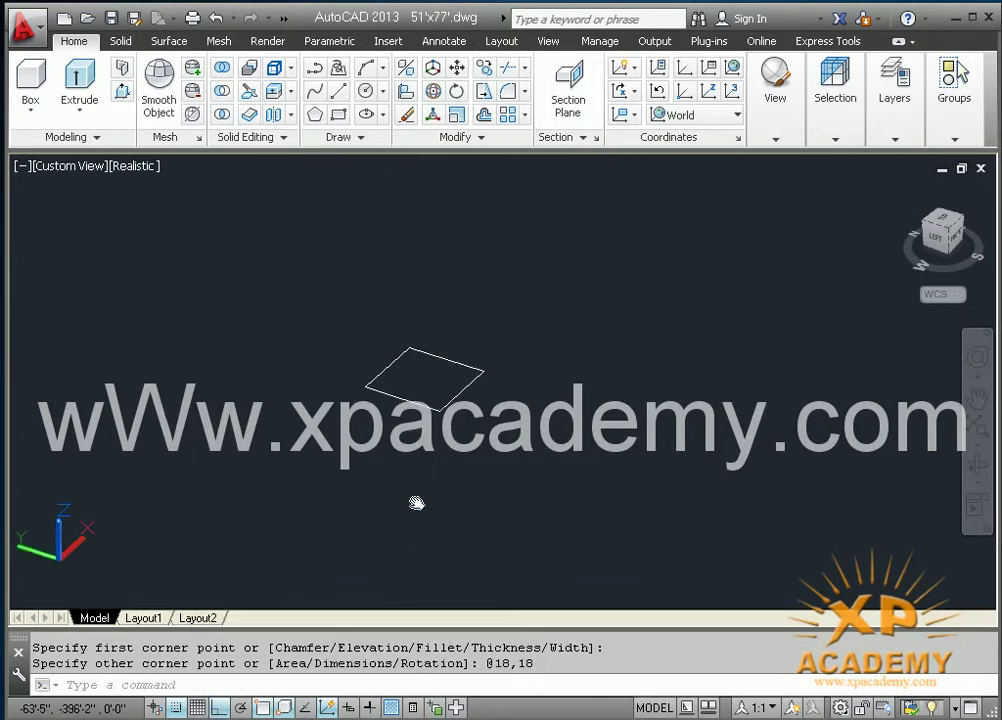
{"action": "scroll", "coordinate": [414, 503], "scroll_direction": "up", "scroll_amount": 1}
{"action": "scroll", "coordinate": [412, 405], "scroll_direction": "up", "scroll_amount": 3}
{"action": "scroll", "coordinate": [405, 395], "scroll_direction": "up", "scroll_amount": 2}
{"action": "middle_click_drag", "start_coordinate": [402, 391], "coordinate": [457, 459]}
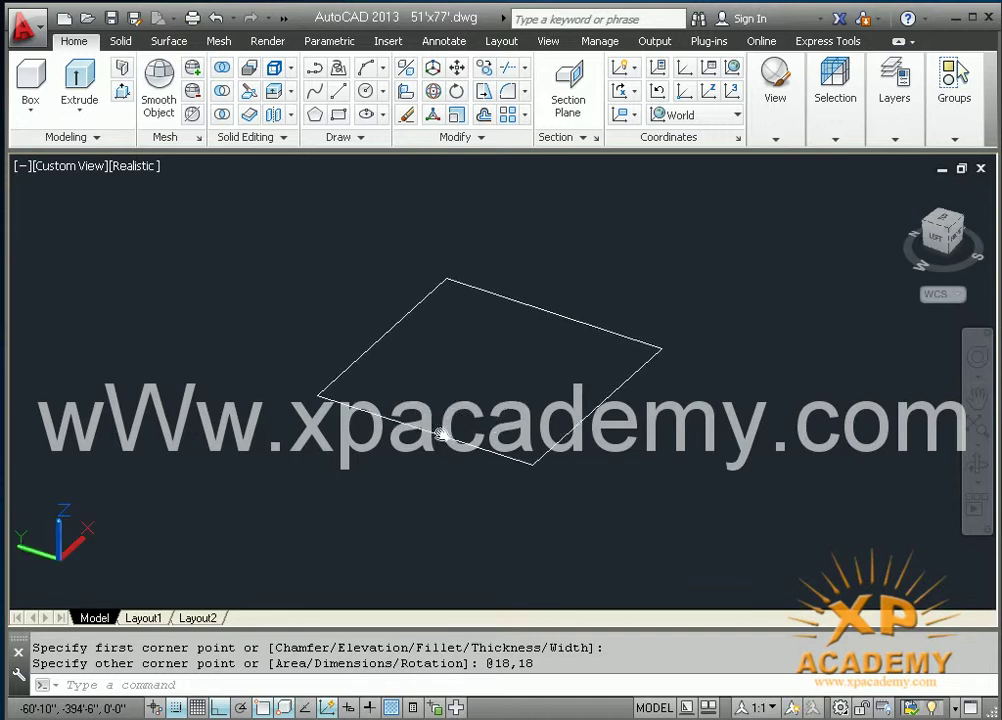
{"action": "left_click", "coordinate": [345, 367]}
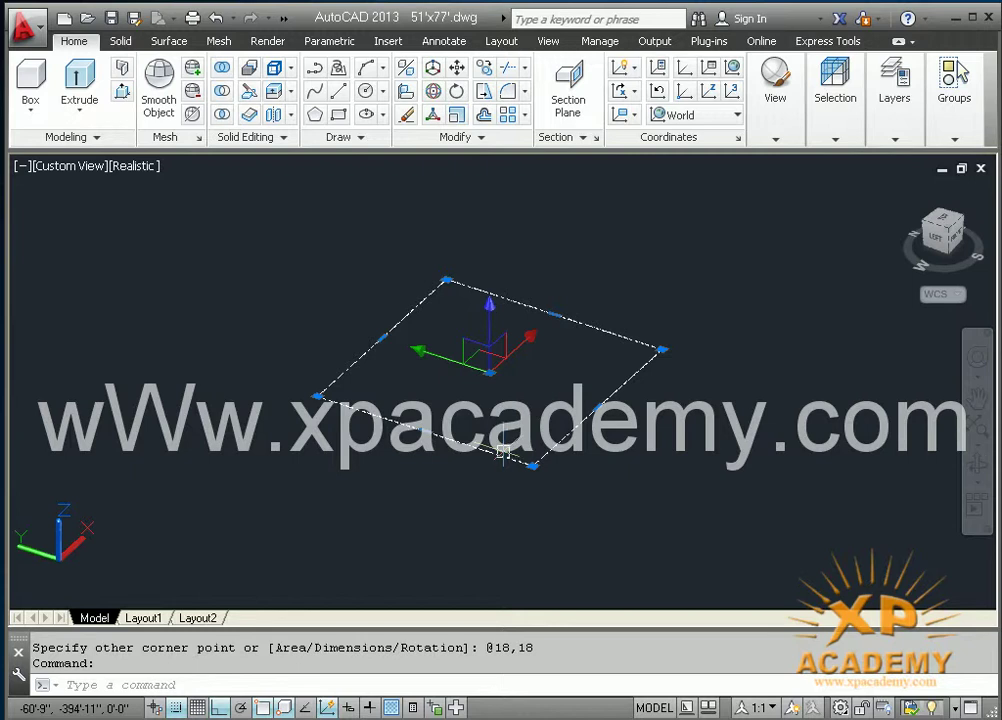
{"action": "middle_click_drag", "start_coordinate": [504, 461], "coordinate": [509, 470]}
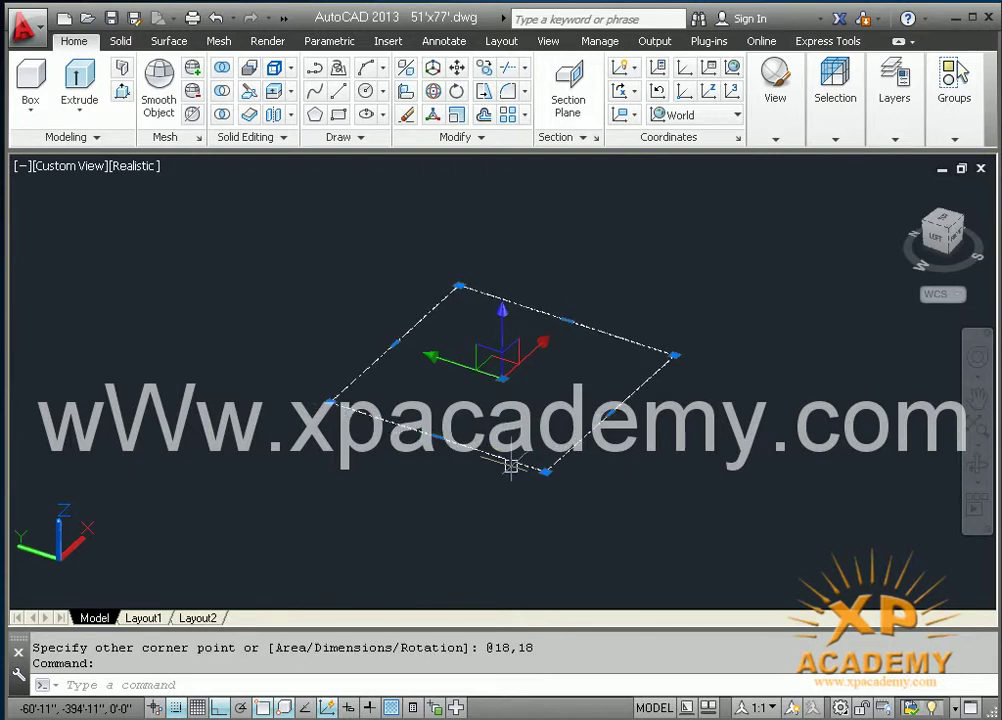
{"action": "type", "text": "x"}
Explode the square into separate edge lines and clear the selection
{"action": "key", "text": "Return"}
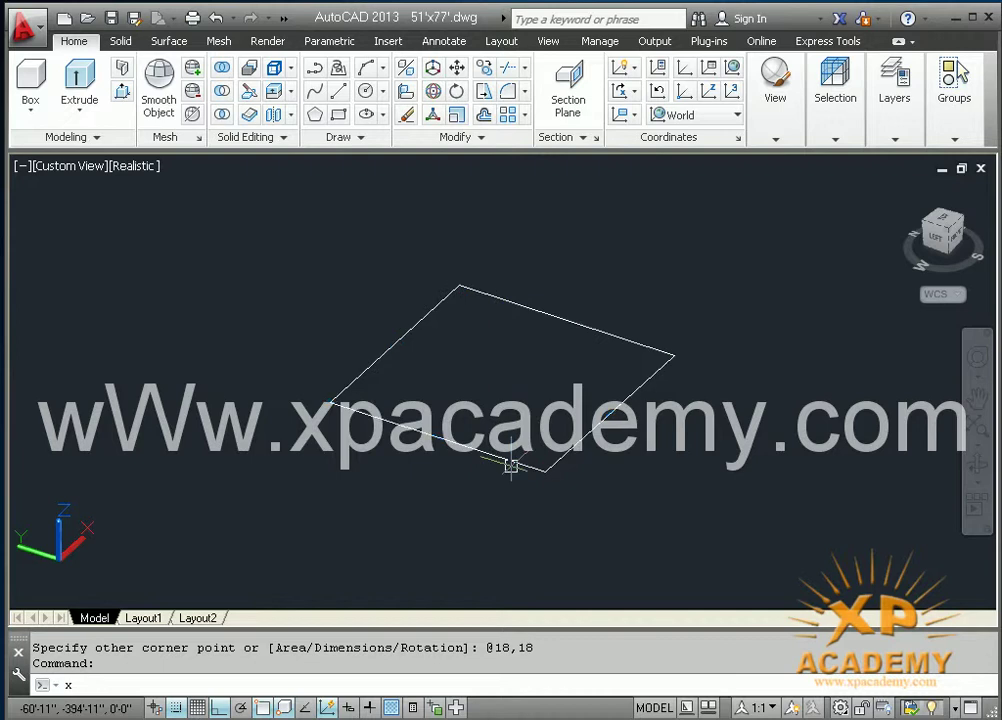
{"action": "left_click", "coordinate": [517, 464]}
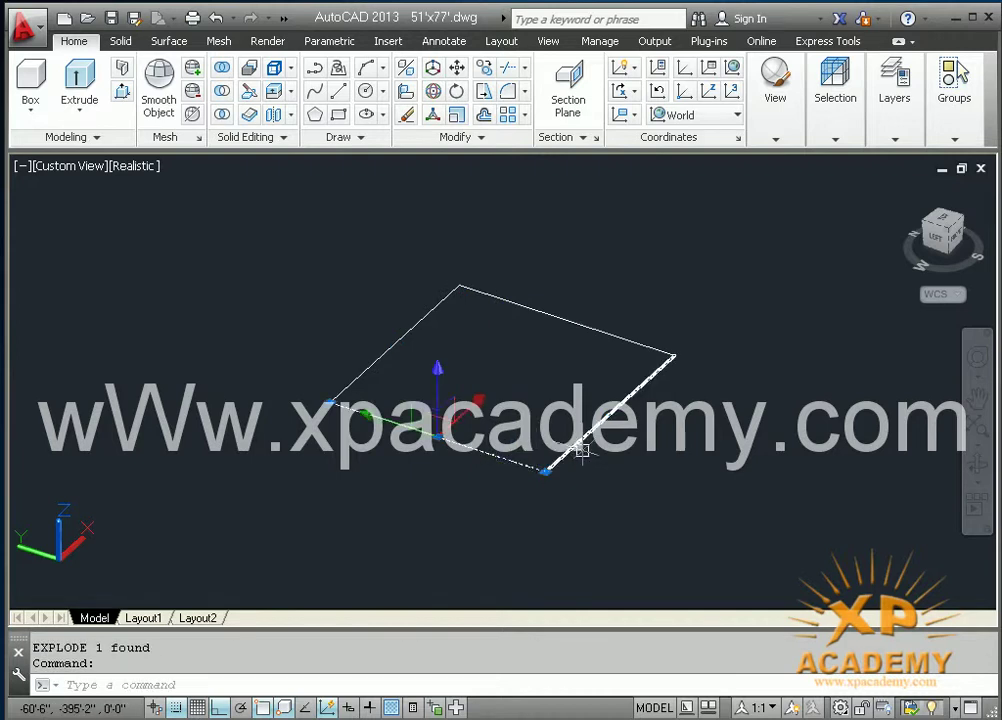
{"action": "left_click", "coordinate": [588, 445]}
{"action": "left_click", "coordinate": [553, 318]}
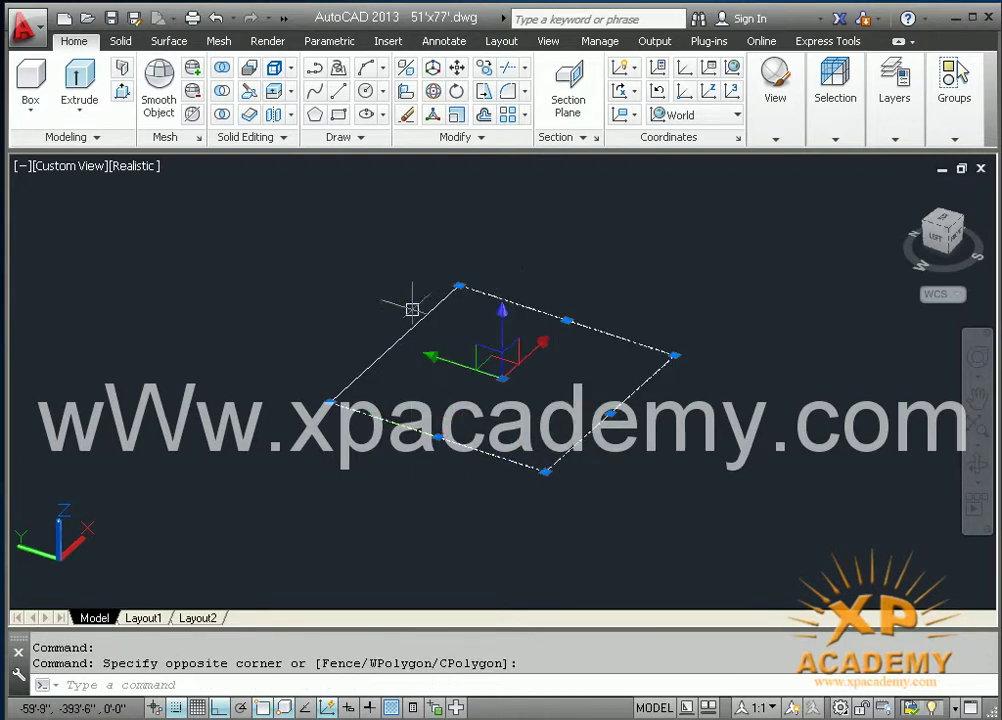
{"action": "key", "text": "Escape"}
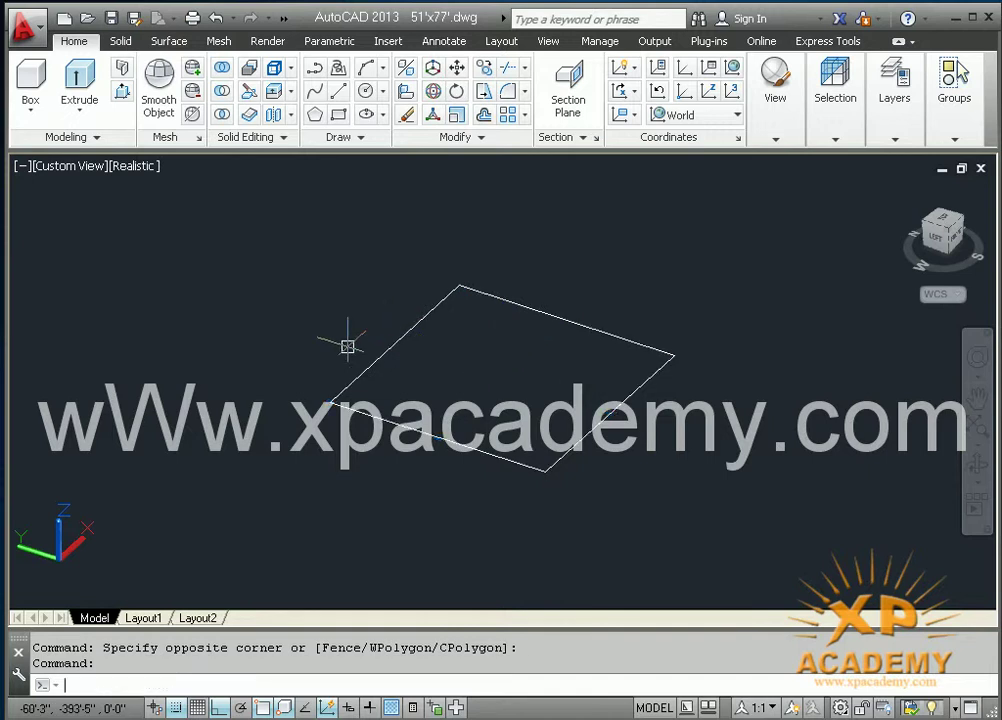
{"action": "key", "text": "Escape"}
{"action": "scroll", "coordinate": [489, 381], "scroll_direction": "up", "scroll_amount": 2}
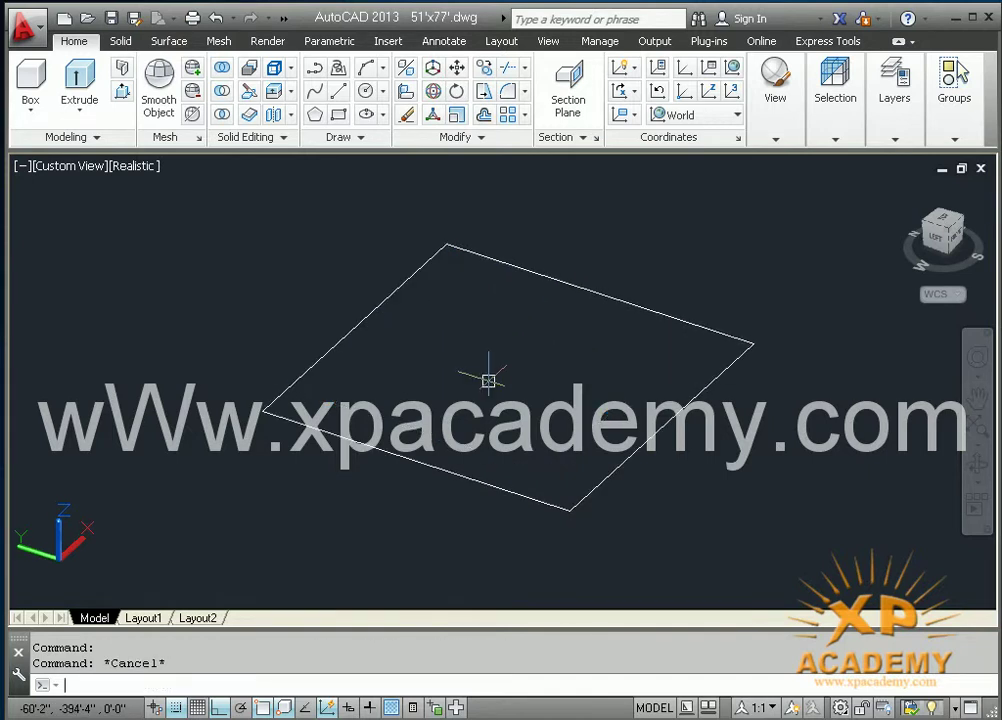
{"action": "type", "text": "o"}
Offset the bottom and top edges inward twice each at distance 3
{"action": "key", "text": "Return"}
{"action": "type", "text": "3"}
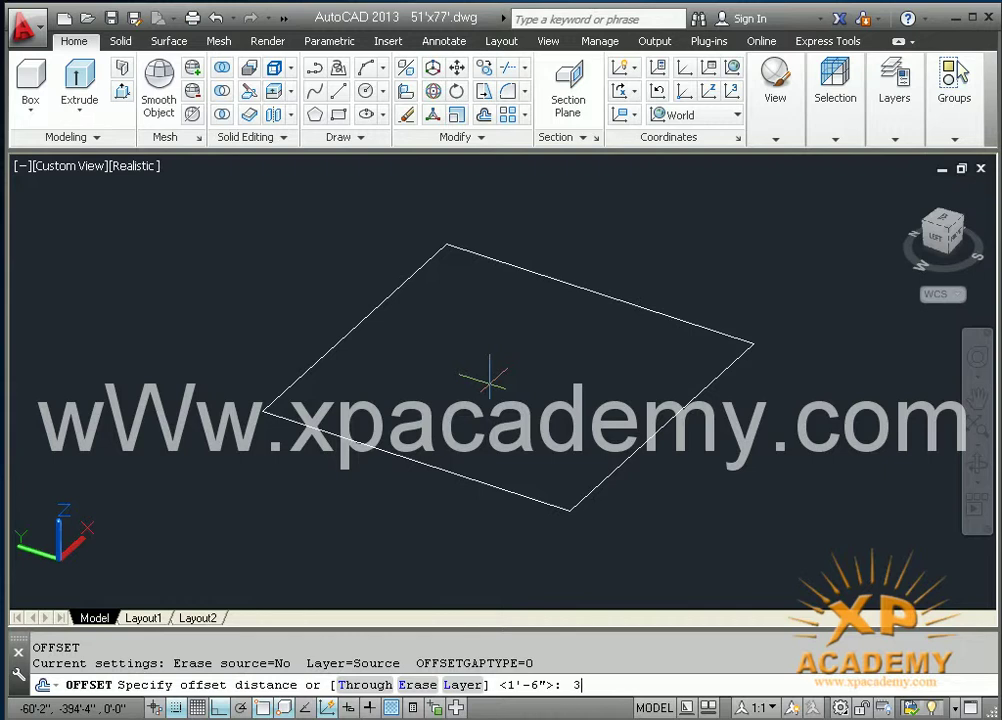
{"action": "key", "text": "Return"}
{"action": "left_click", "coordinate": [447, 468]}
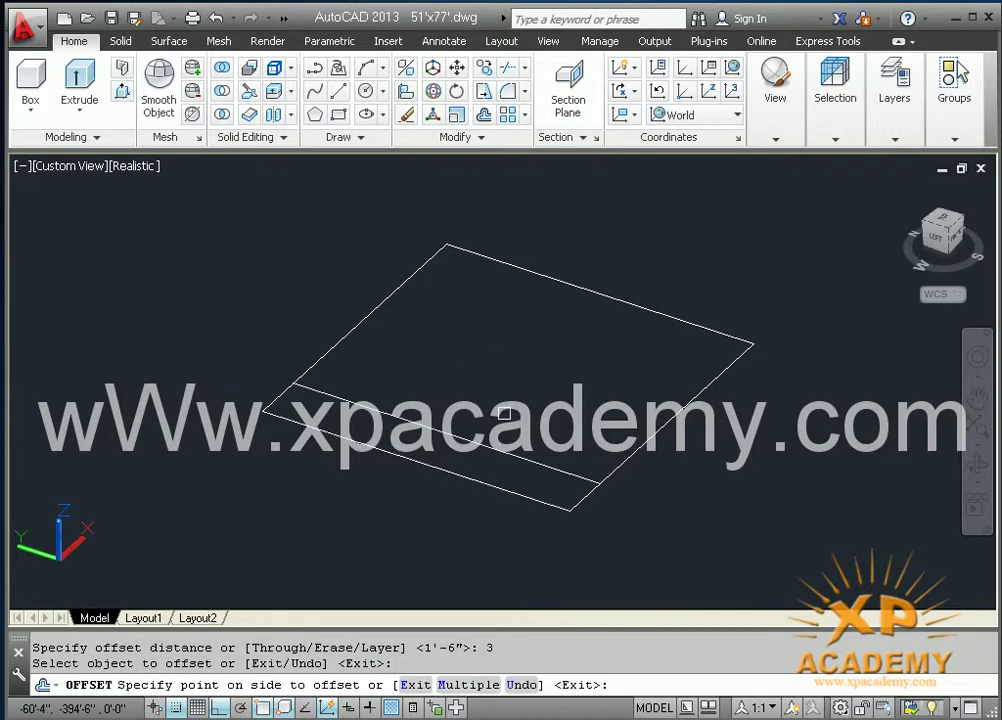
{"action": "left_click", "coordinate": [504, 413]}
{"action": "left_click", "coordinate": [440, 431]}
{"action": "left_click", "coordinate": [460, 405]}
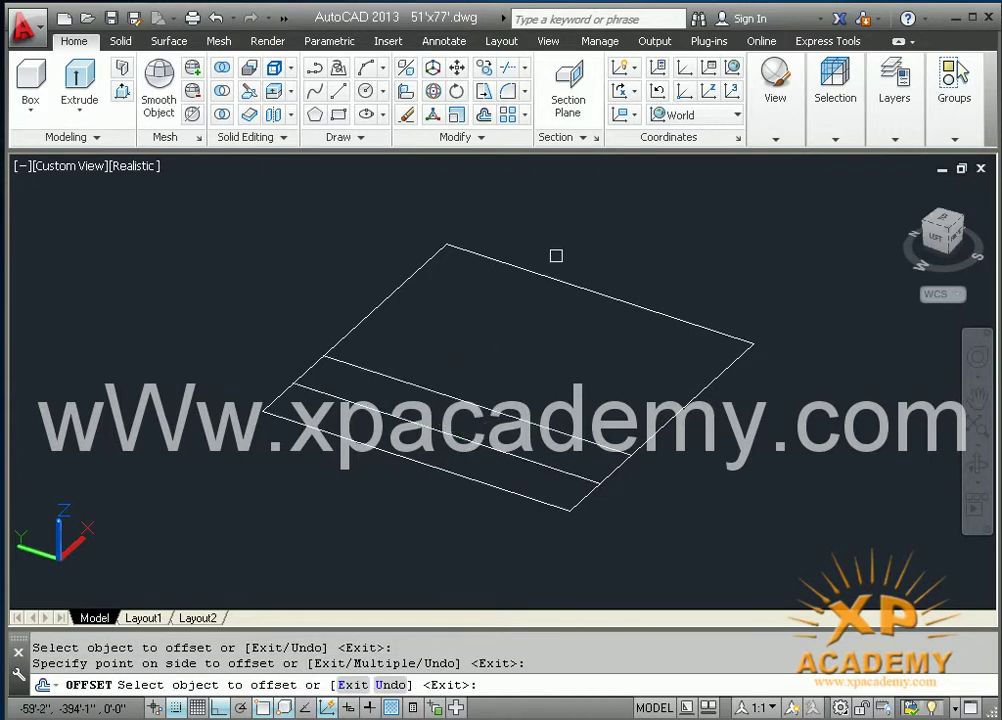
{"action": "left_click", "coordinate": [480, 255]}
{"action": "left_click", "coordinate": [530, 325]}
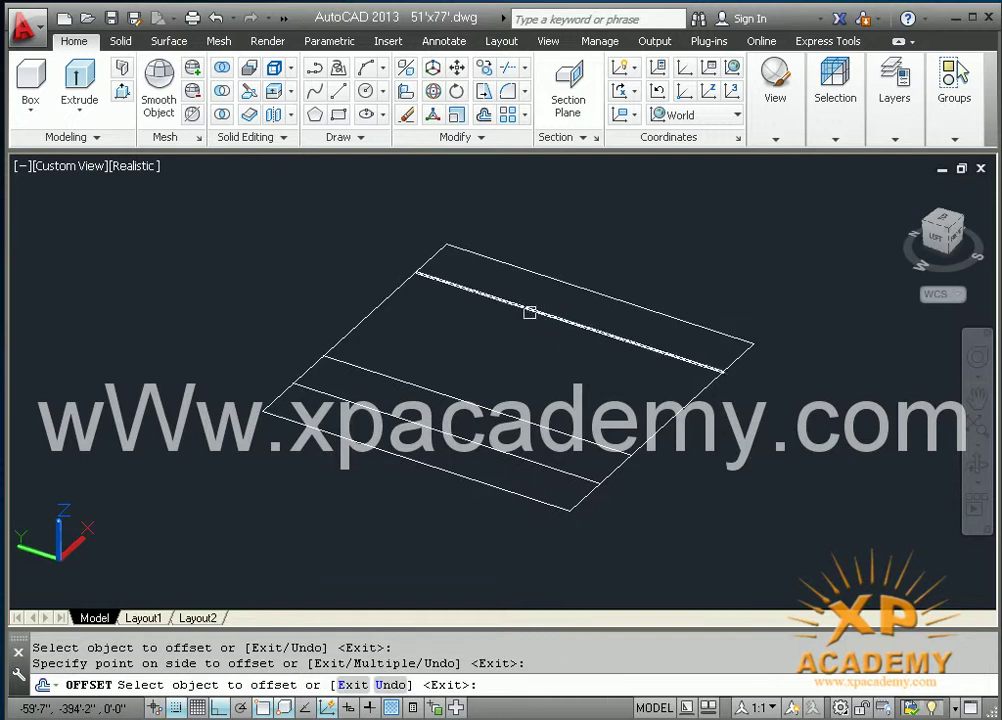
{"action": "left_click", "coordinate": [528, 310]}
{"action": "left_click", "coordinate": [389, 339]}
Offset the left and right edges inward twice each at distance 3
{"action": "left_click", "coordinate": [342, 331]}
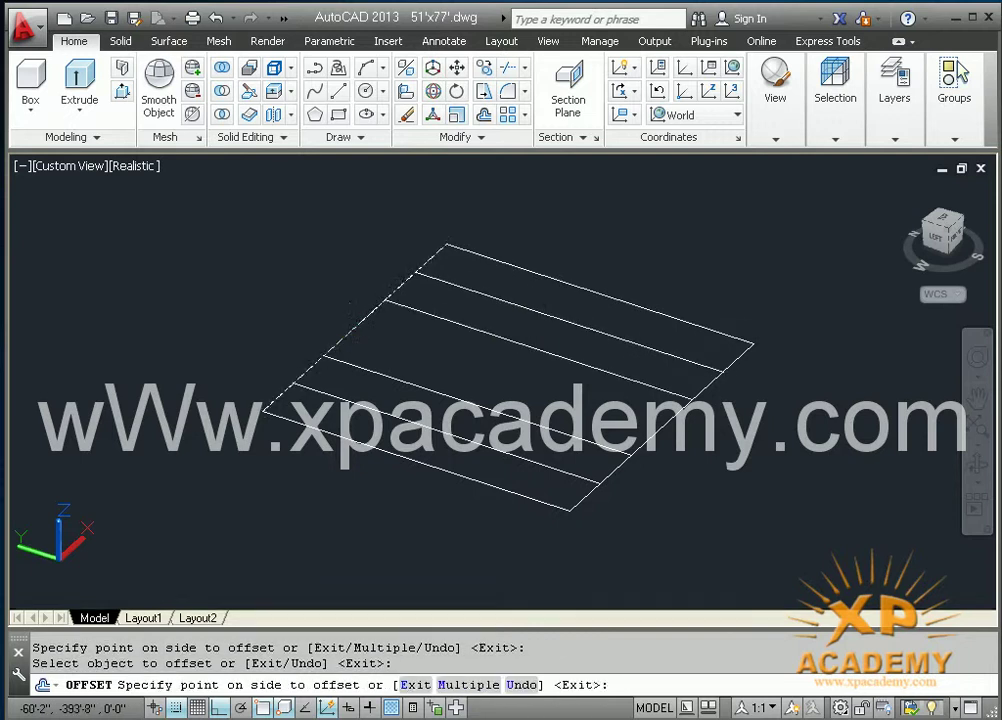
{"action": "left_click", "coordinate": [414, 354]}
{"action": "left_click", "coordinate": [418, 333]}
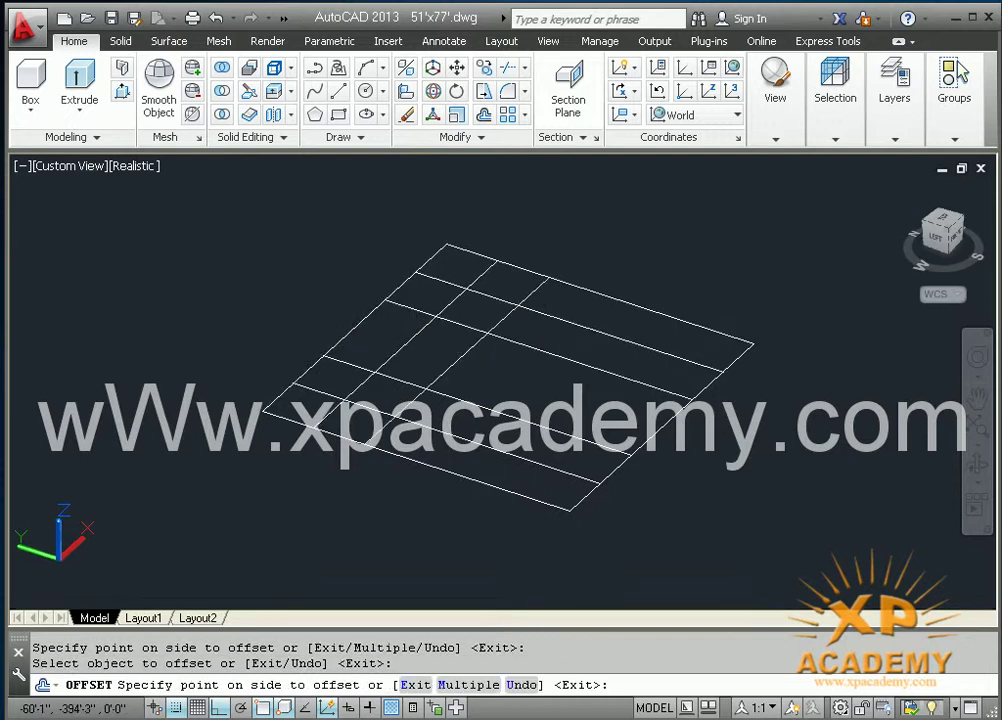
{"action": "left_click", "coordinate": [481, 333]}
{"action": "left_click", "coordinate": [662, 426]}
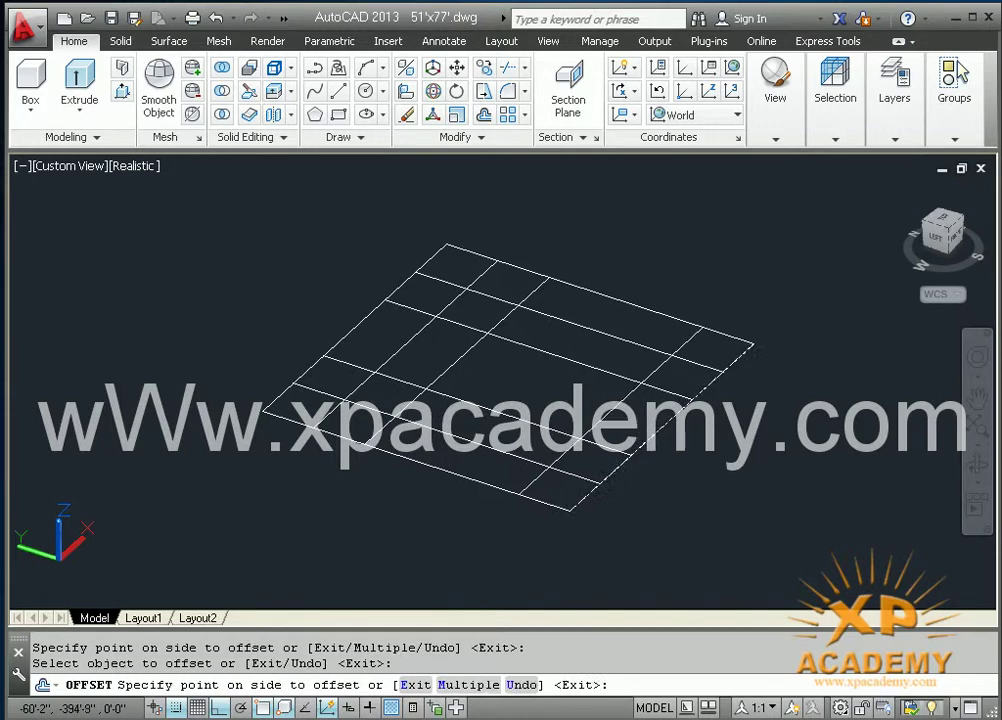
{"action": "left_click", "coordinate": [556, 398]}
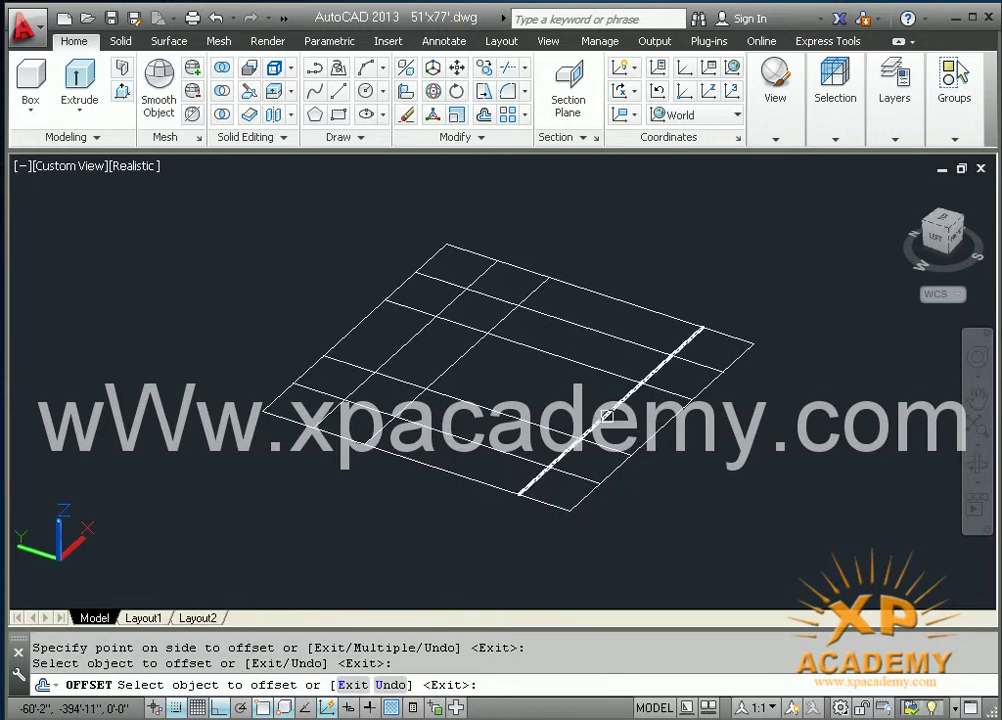
{"action": "left_click", "coordinate": [614, 414]}
{"action": "left_click", "coordinate": [548, 404]}
{"action": "key", "text": "Escape"}
{"action": "type", "text": "p"}
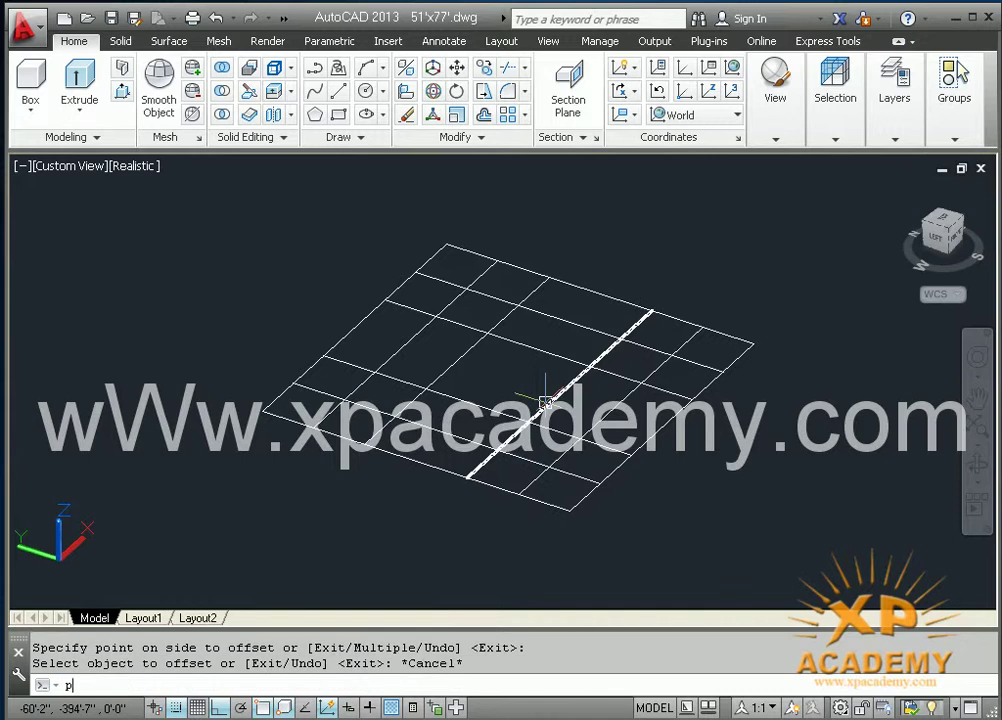
{"action": "type", "text": "l"}
{"action": "key", "text": "Return"}
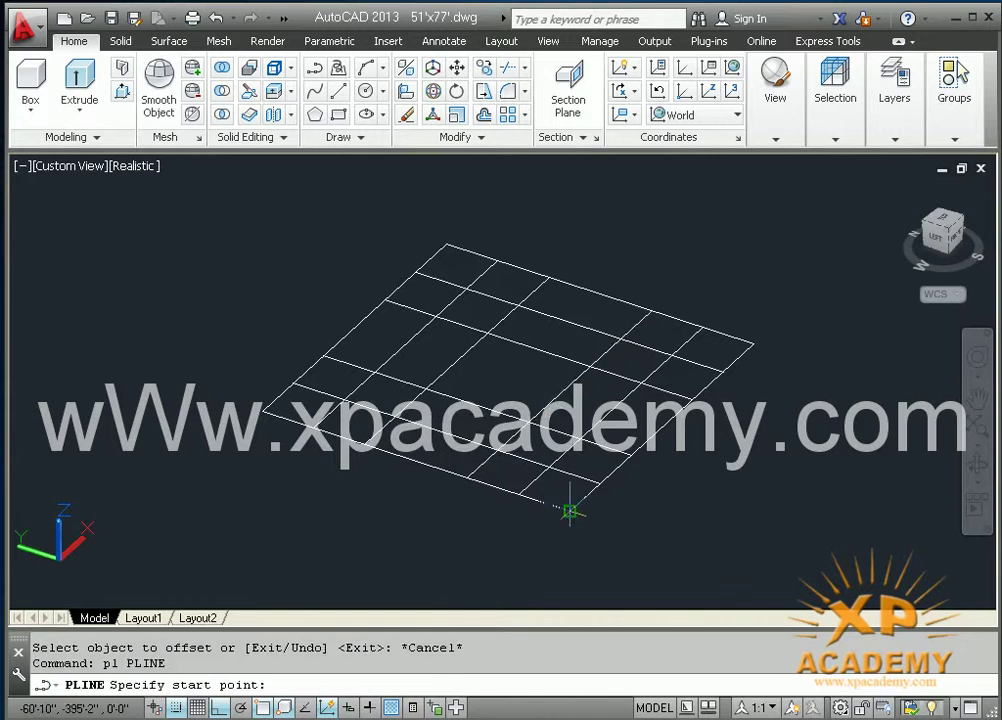
{"action": "left_click", "coordinate": [569, 510]}
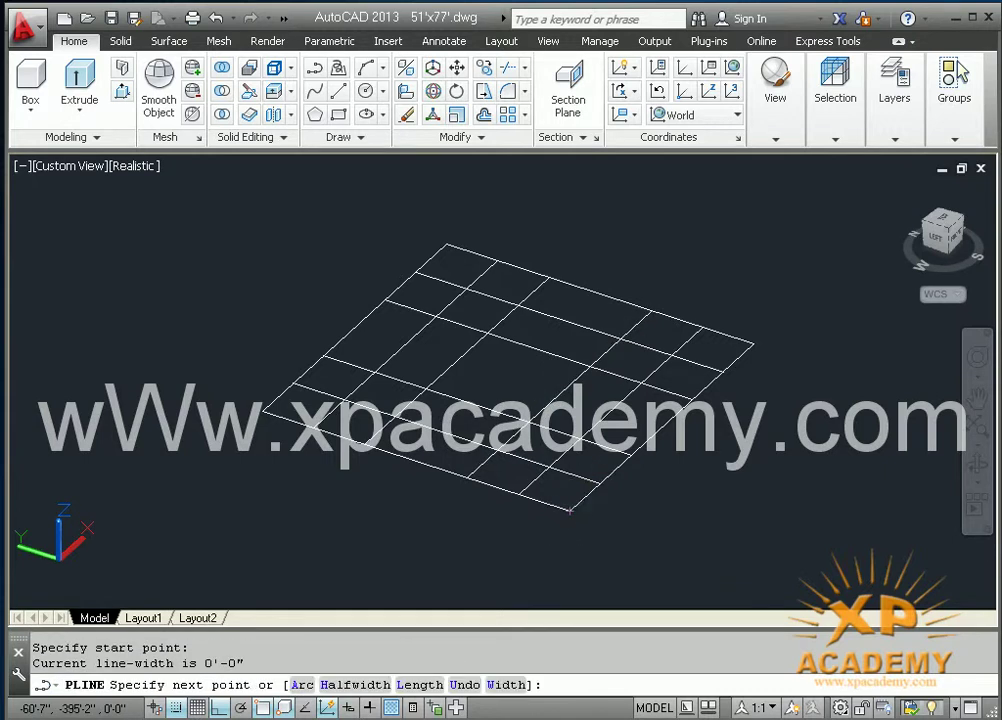
{"action": "left_click", "coordinate": [598, 484]}
{"action": "left_click", "coordinate": [552, 468]}
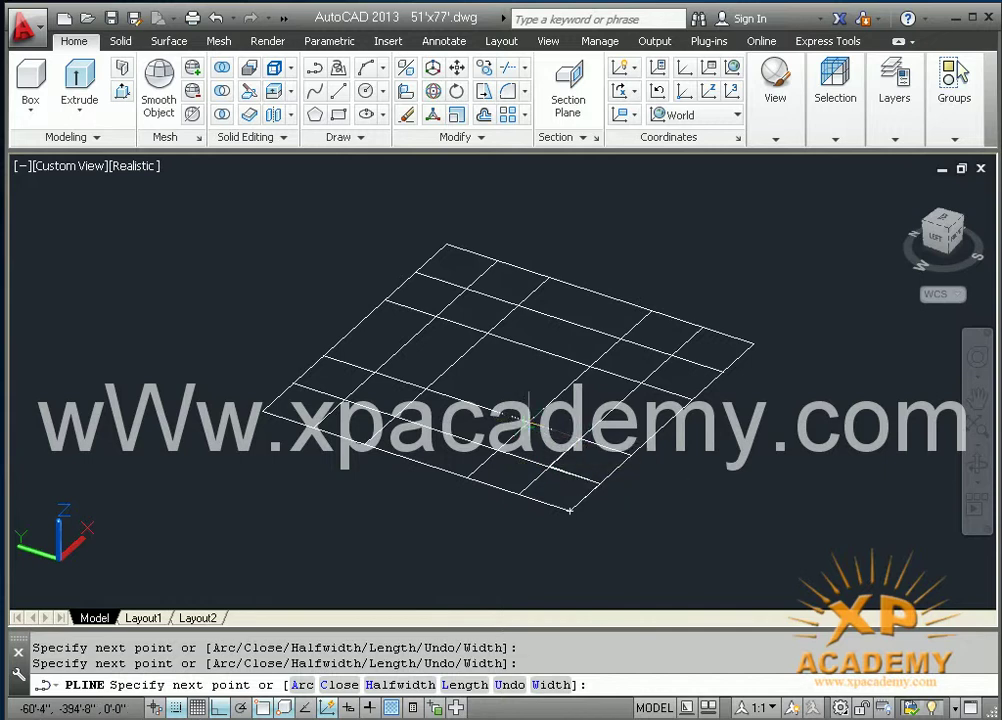
{"action": "type", "text": "a"}
{"action": "key", "text": "Return"}
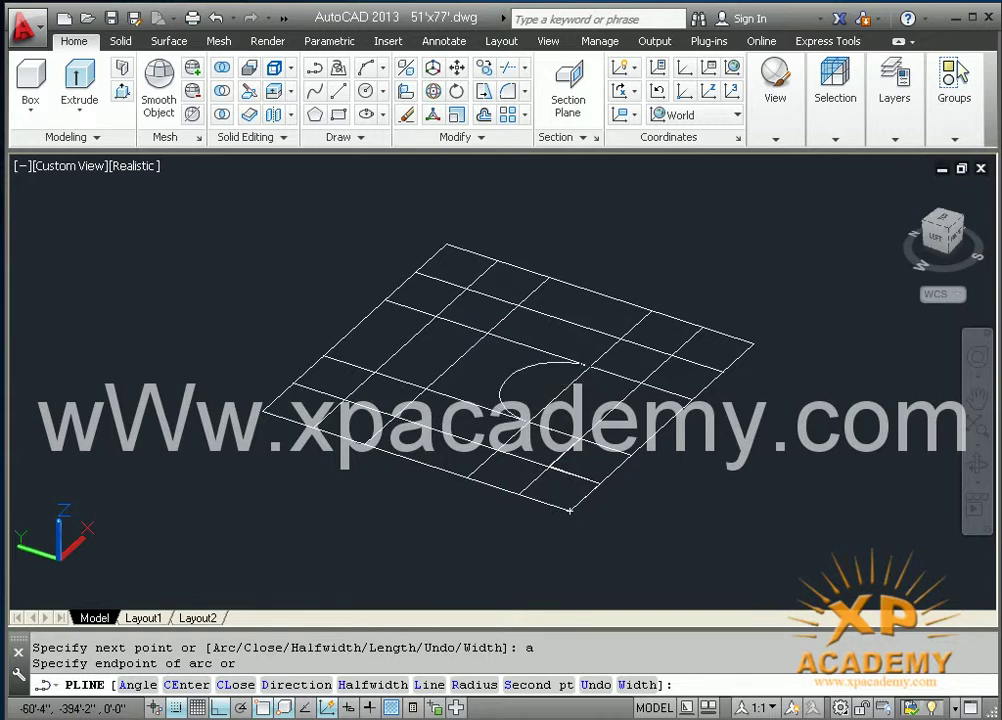
{"action": "left_click", "coordinate": [487, 333]}
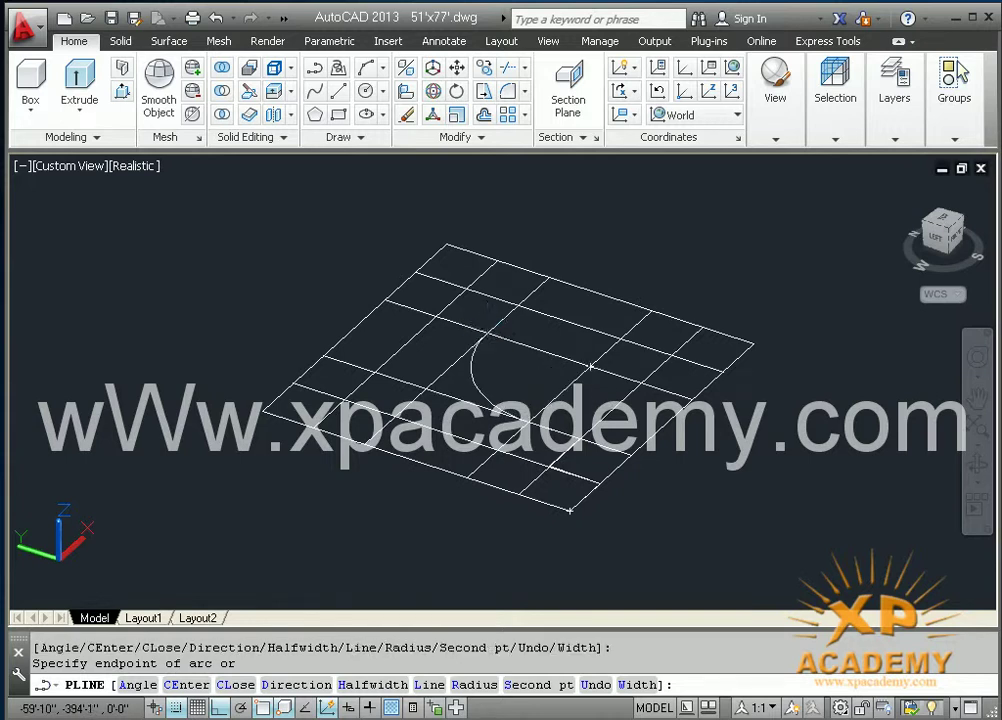
{"action": "type", "text": "l"}
{"action": "key", "text": "Return"}
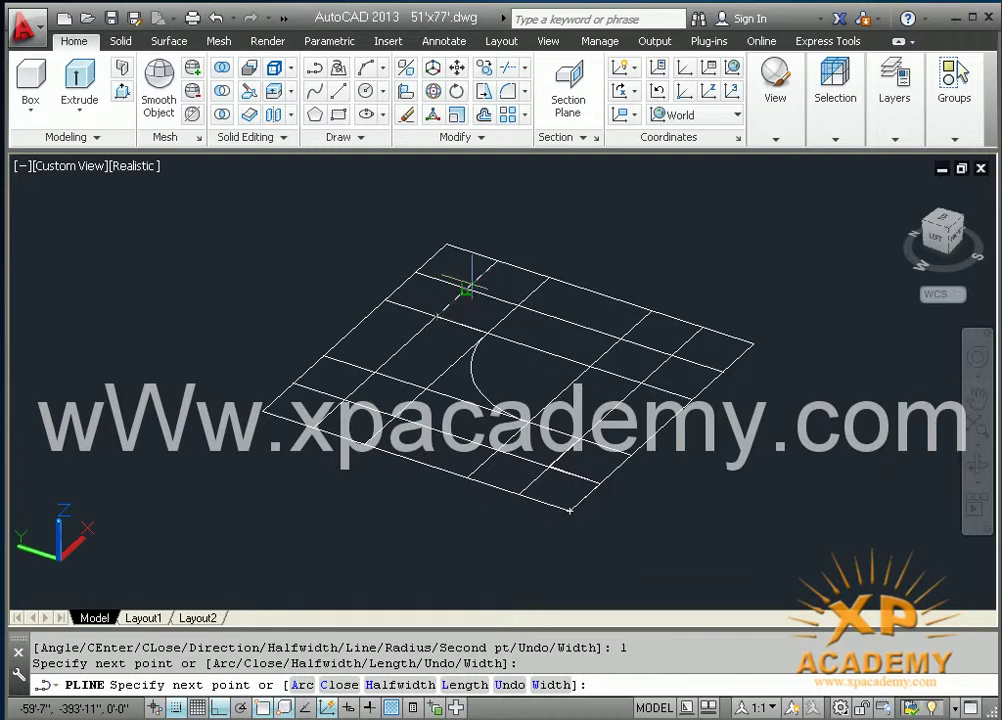
{"action": "type", "text": "a"}
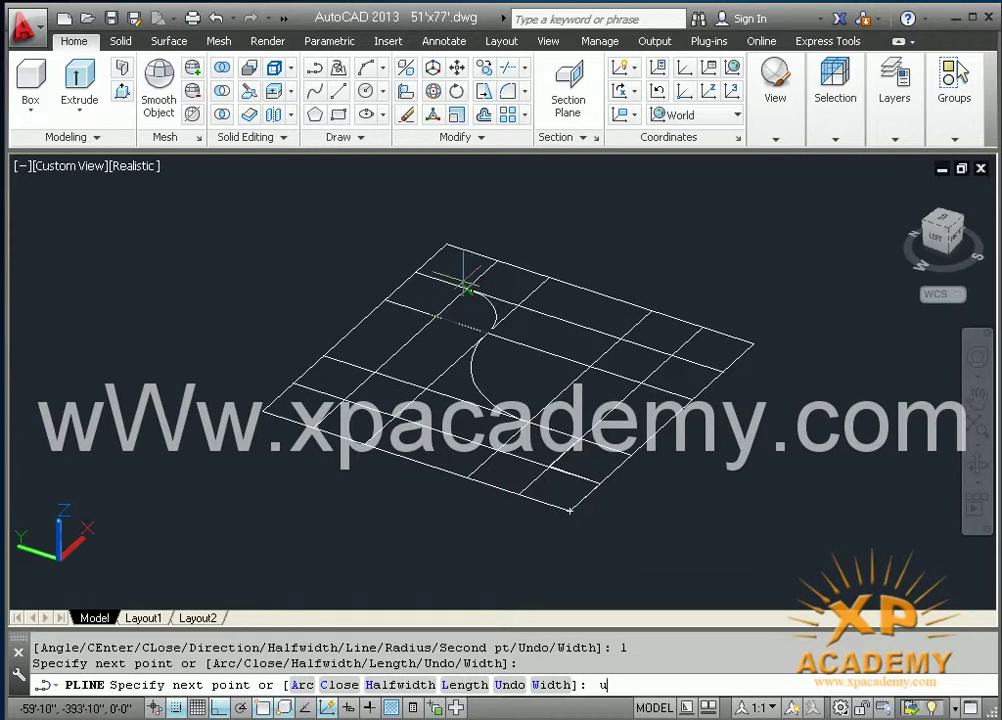
{"action": "key", "text": "Return"}
{"action": "type", "text": "l"}
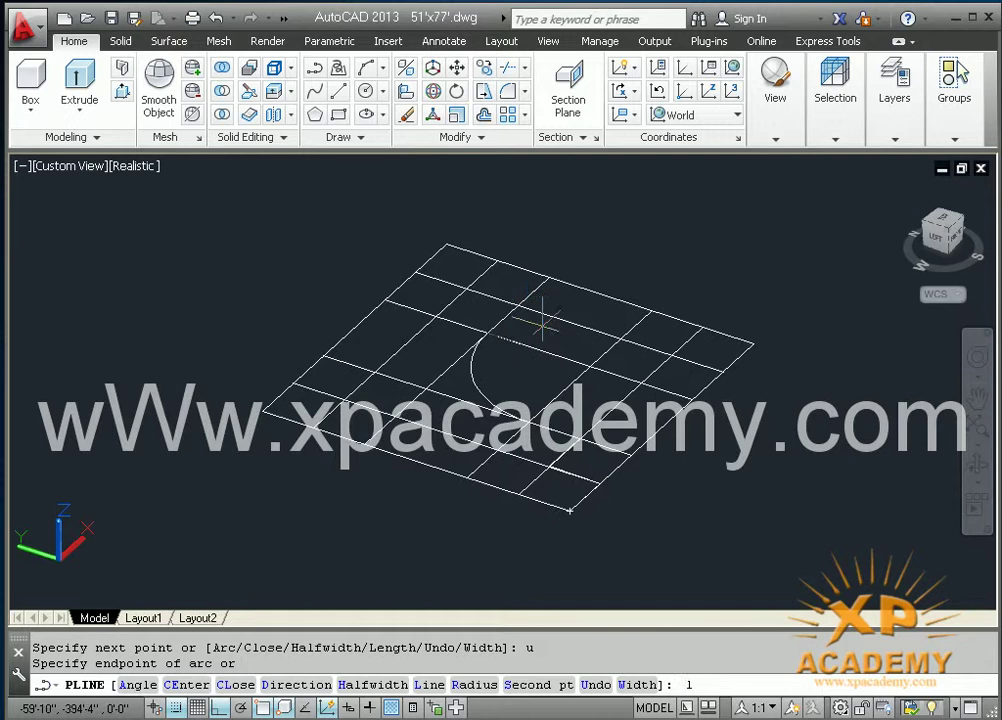
{"action": "key", "text": "Return"}
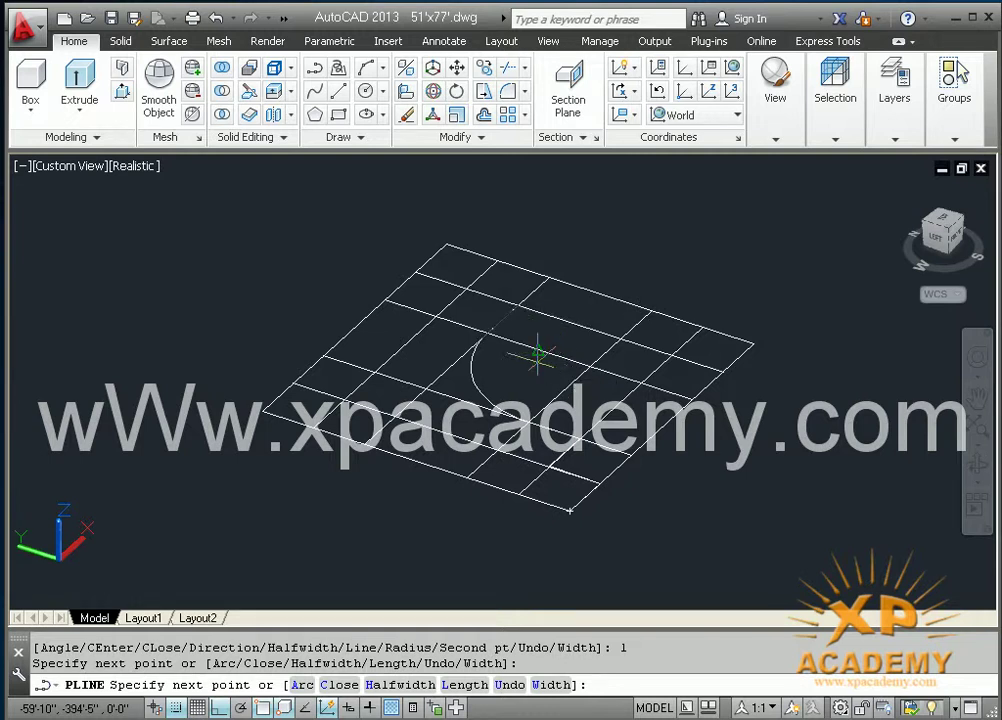
{"action": "key", "text": "Escape"}
{"action": "key", "text": "Escape"}
{"action": "left_click", "coordinate": [476, 376]}
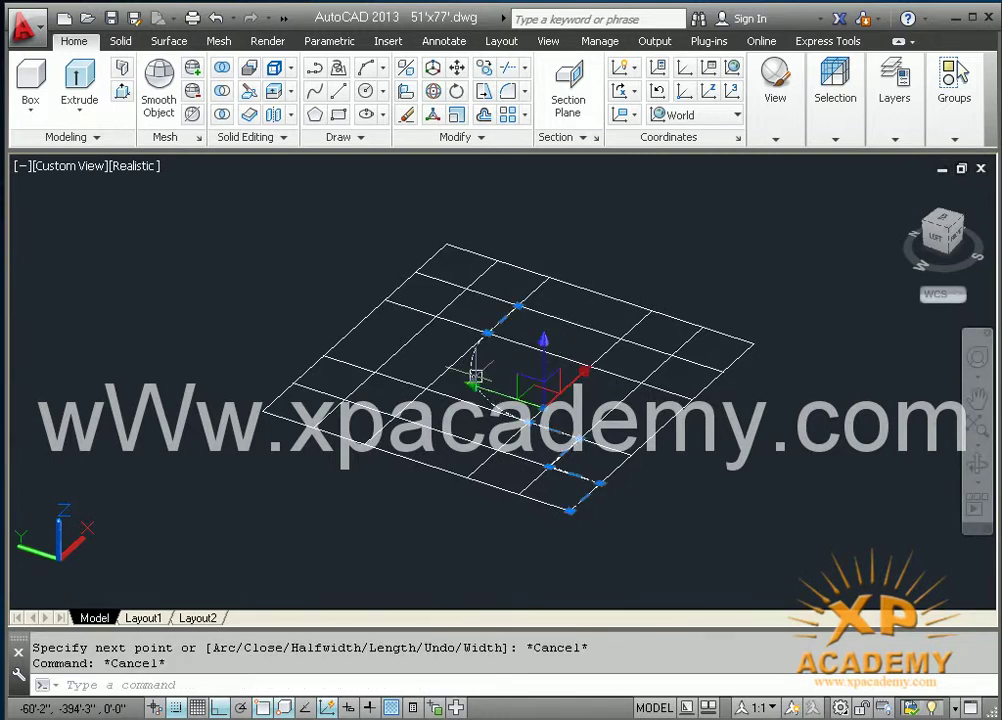
Erase the trial profile and trace a new closed polyline along the grid points
{"action": "key", "text": "Delete"}
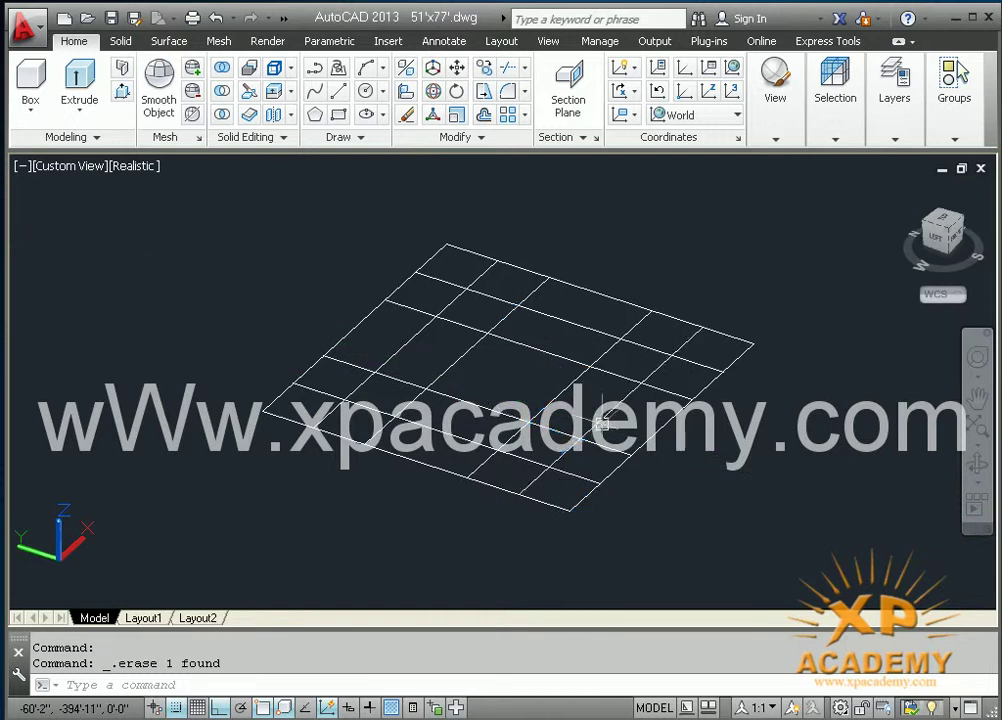
{"action": "type", "text": "pl"}
{"action": "key", "text": "Return"}
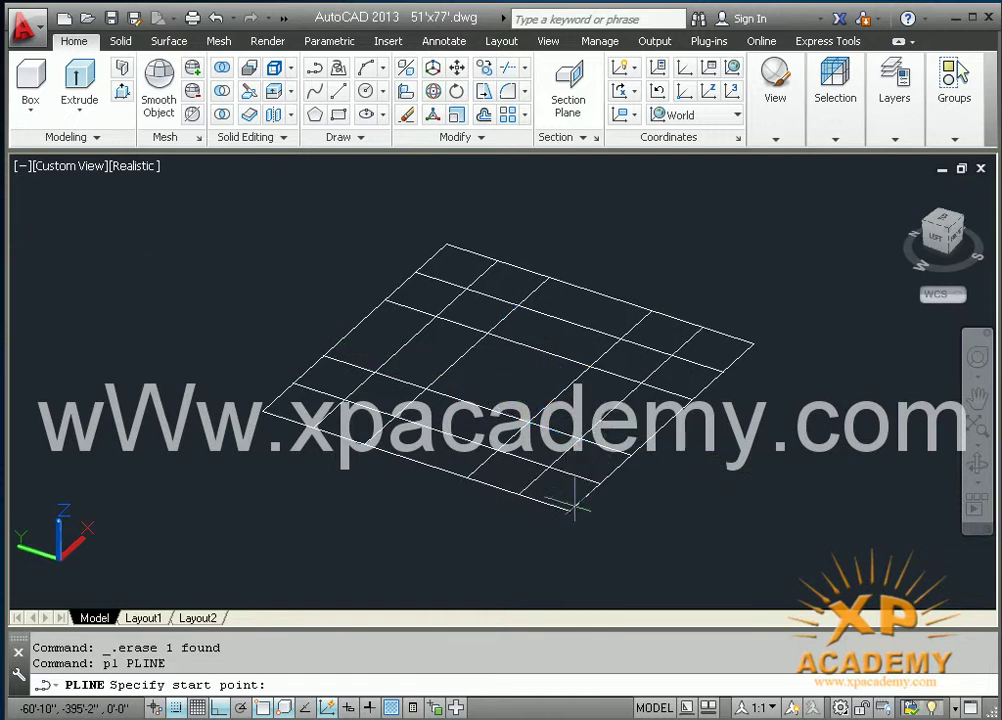
{"action": "left_click", "coordinate": [570, 511]}
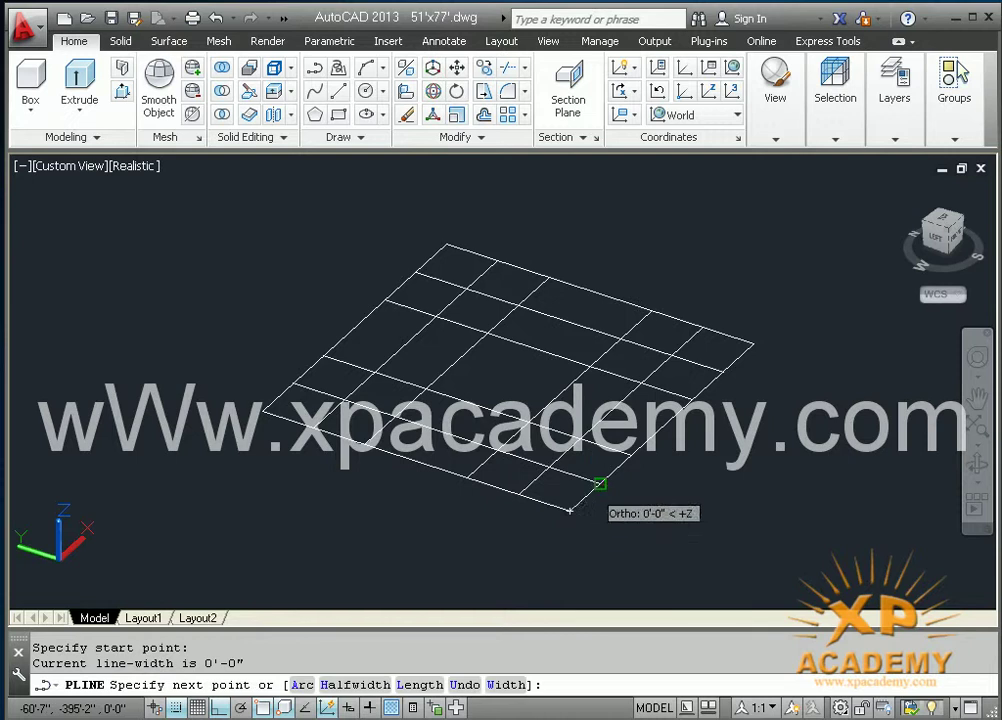
{"action": "left_click", "coordinate": [597, 484]}
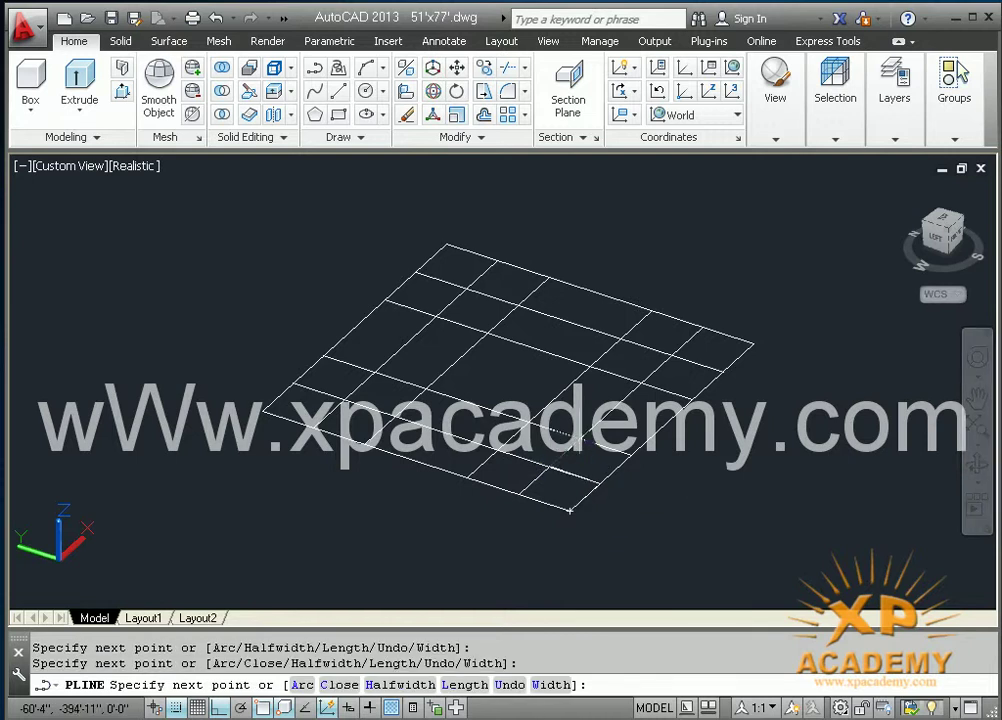
{"action": "left_click", "coordinate": [549, 466]}
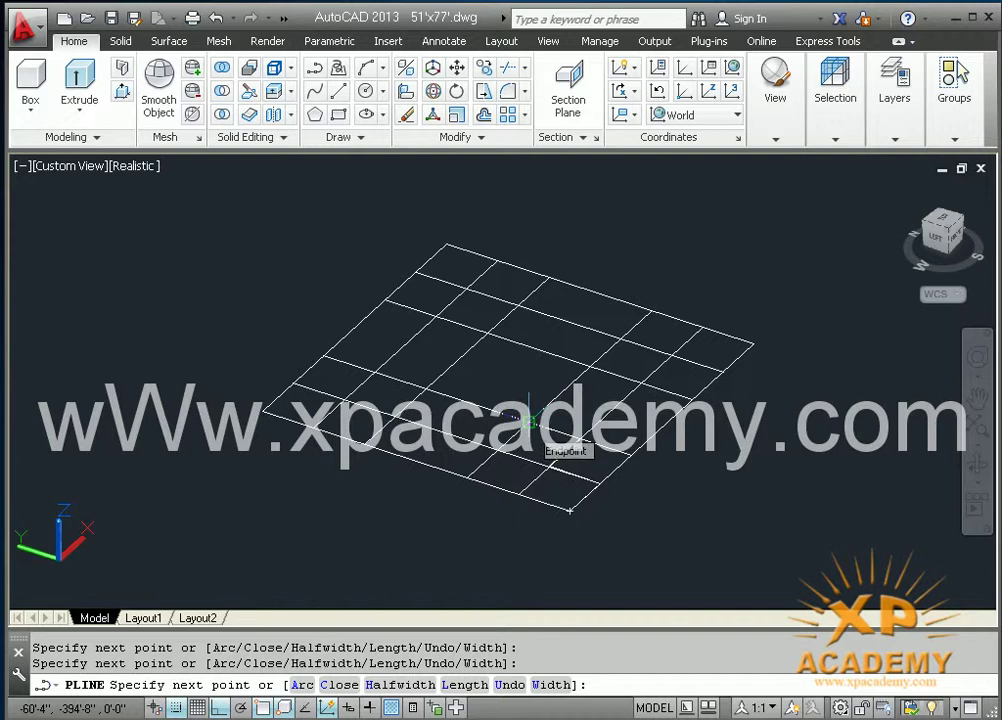
{"action": "type", "text": "a"}
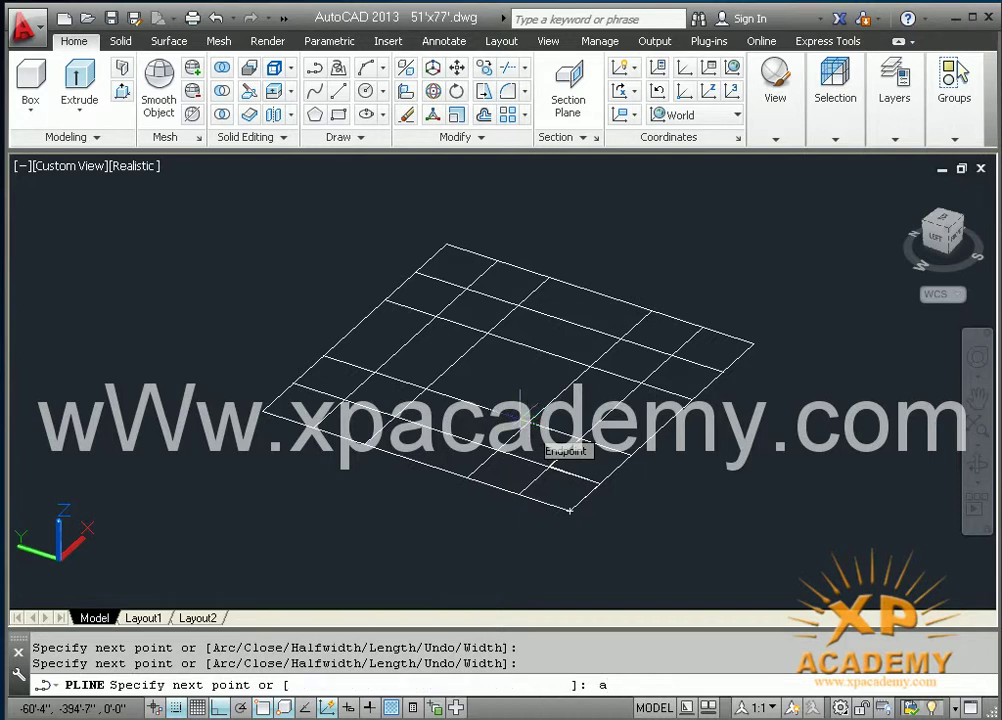
{"action": "key", "text": "Return"}
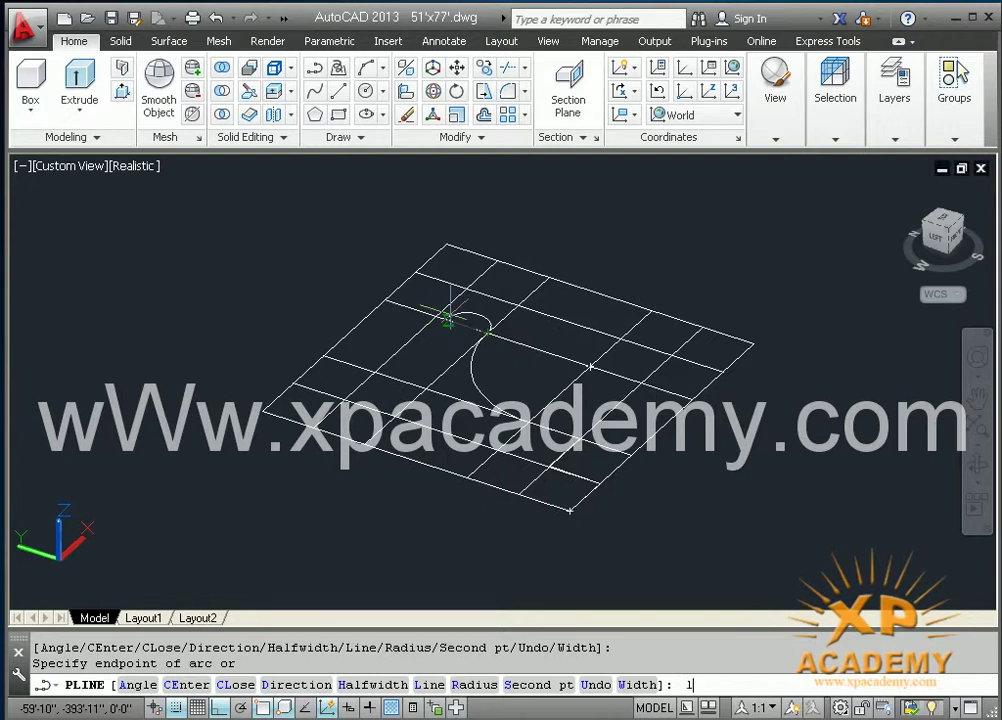
{"action": "key", "text": "Return"}
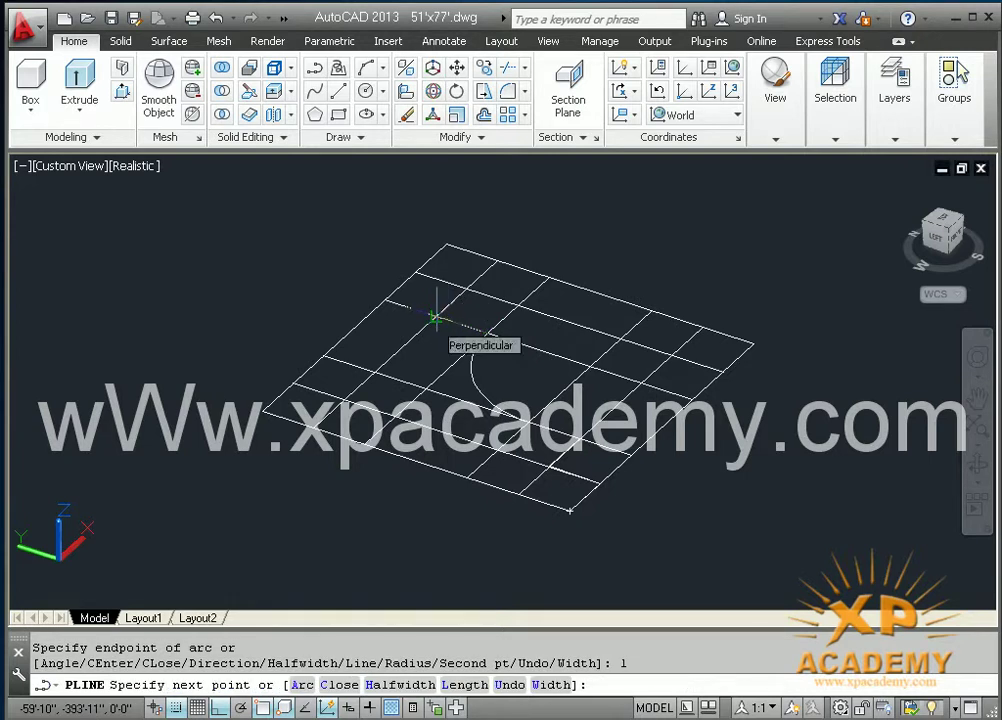
{"action": "left_click", "coordinate": [435, 318]}
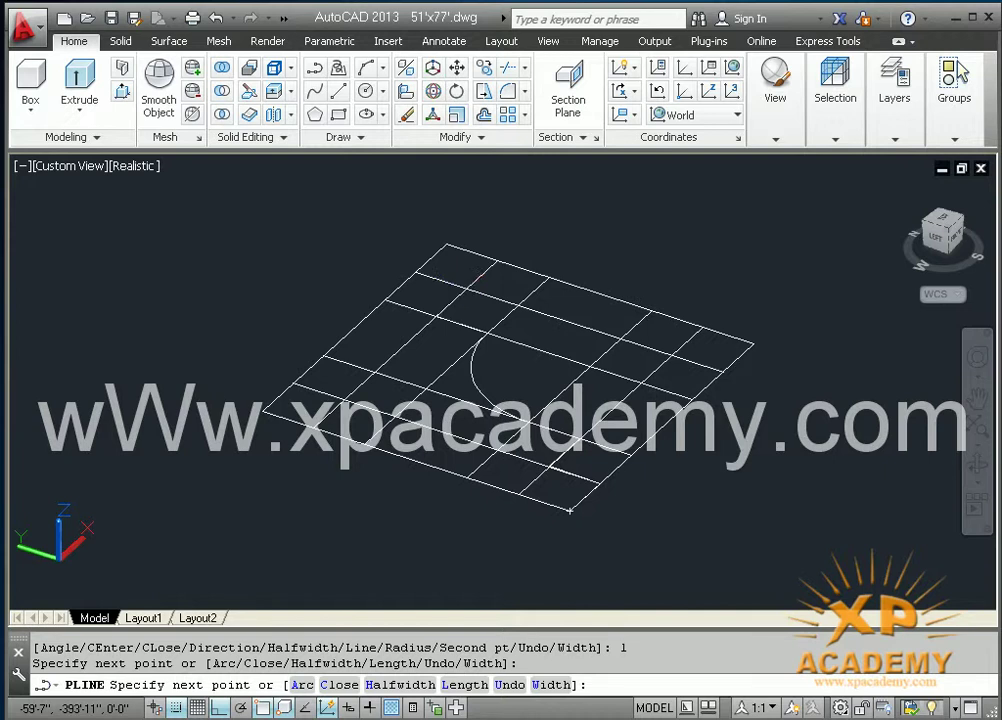
{"action": "left_click", "coordinate": [421, 262]}
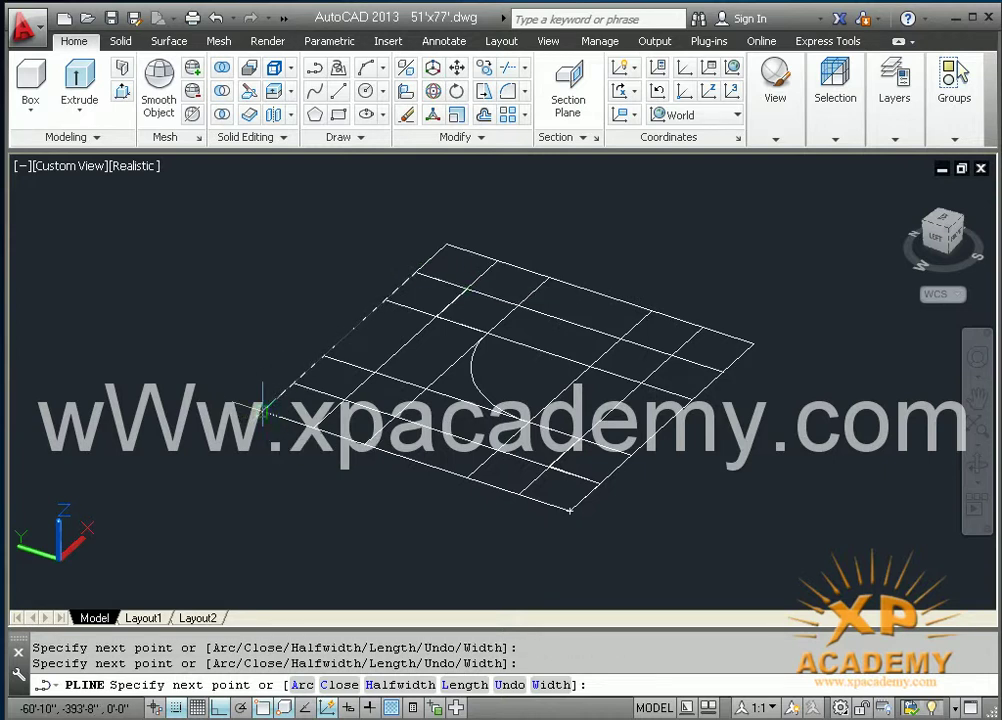
{"action": "type", "text": "c"}
{"action": "key", "text": "Return"}
Select the closed outline and delete it
{"action": "scroll", "coordinate": [577, 465], "scroll_direction": "down", "scroll_amount": 3}
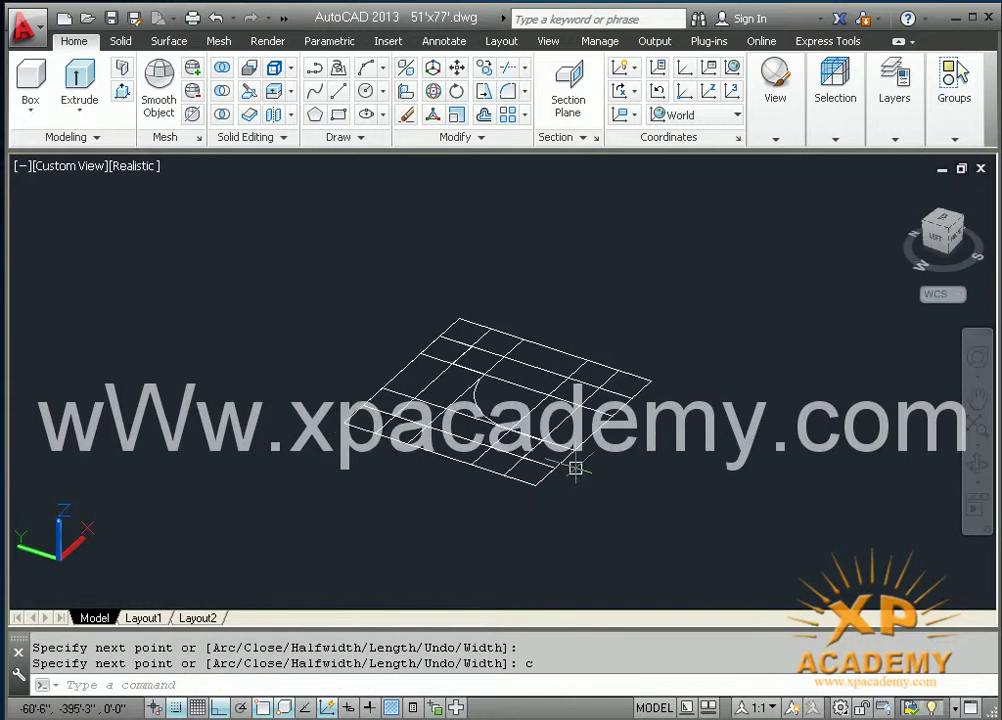
{"action": "middle_click_drag", "start_coordinate": [501, 421], "coordinate": [466, 421]}
{"action": "left_click", "coordinate": [478, 500]}
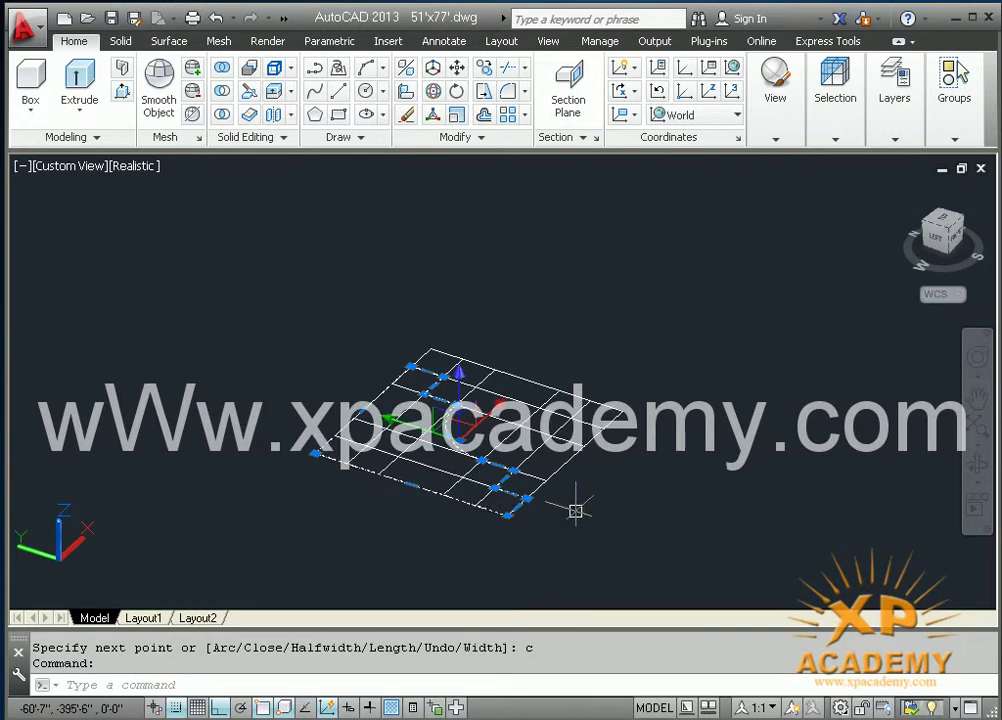
{"action": "middle_click_drag", "start_coordinate": [563, 522], "coordinate": [563, 542]}
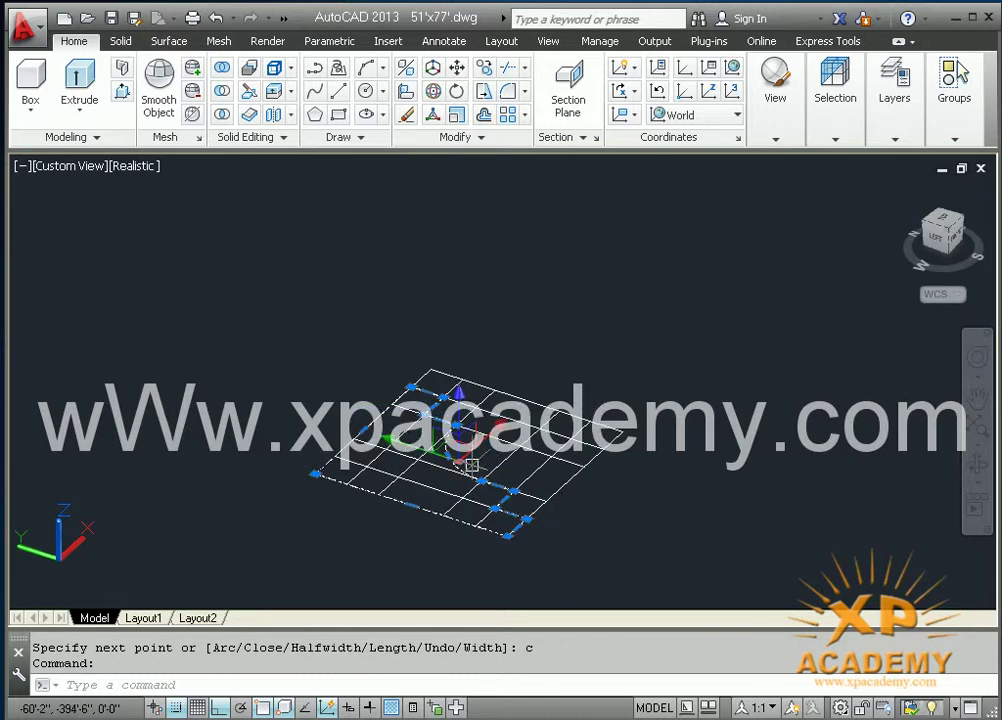
{"action": "scroll", "coordinate": [471, 465], "scroll_direction": "up", "scroll_amount": 2}
{"action": "scroll", "coordinate": [490, 470], "scroll_direction": "up", "scroll_amount": 1}
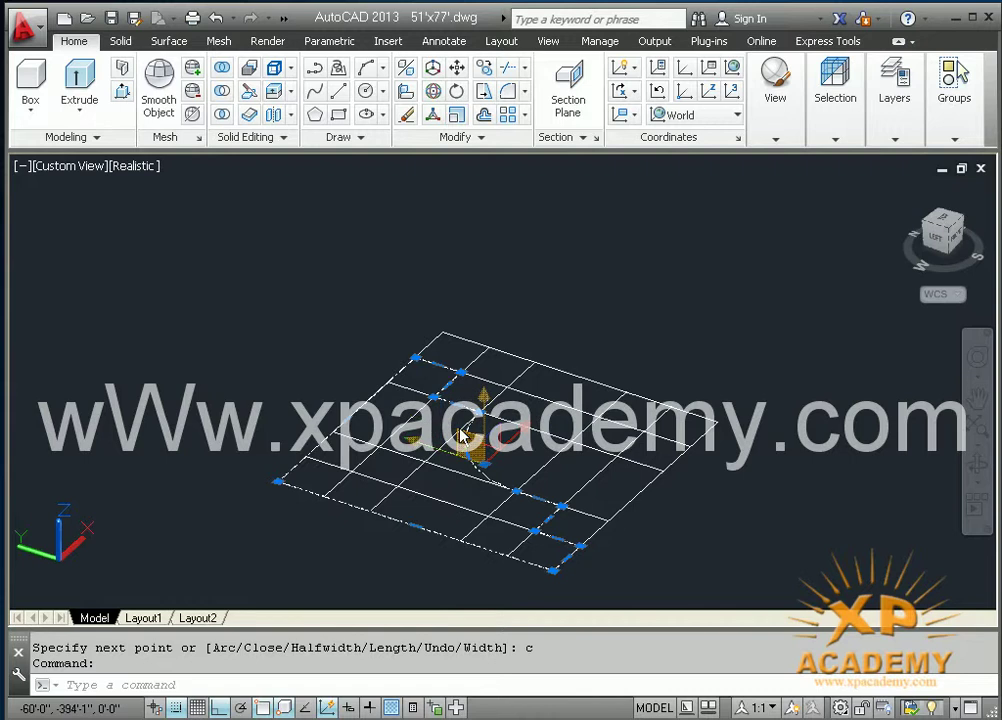
{"action": "key", "text": "Delete"}
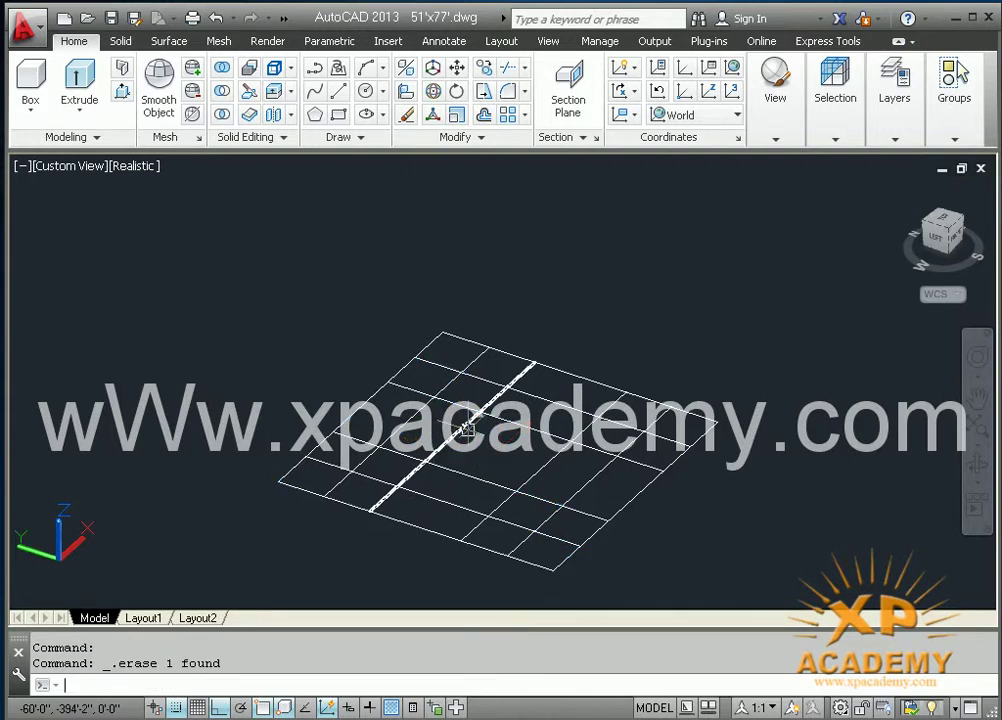
Trace the profile with PL from the grid's bottom corner, adding an arc, and close it
{"action": "type", "text": "pl"}
{"action": "key", "text": "Return"}
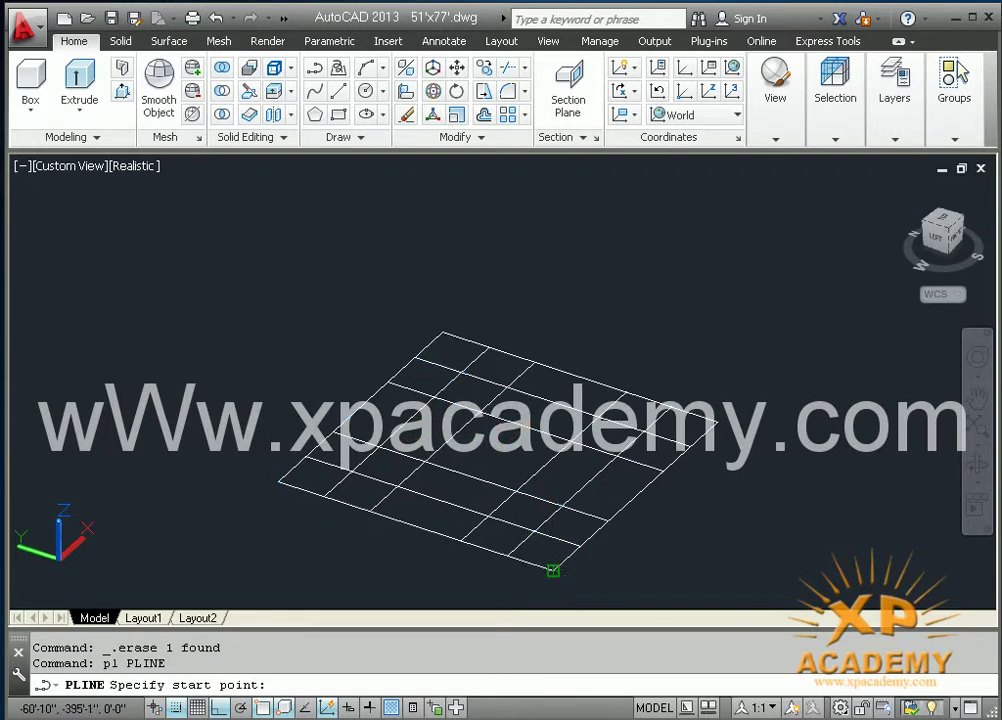
{"action": "left_click", "coordinate": [553, 570]}
{"action": "left_click", "coordinate": [520, 530]}
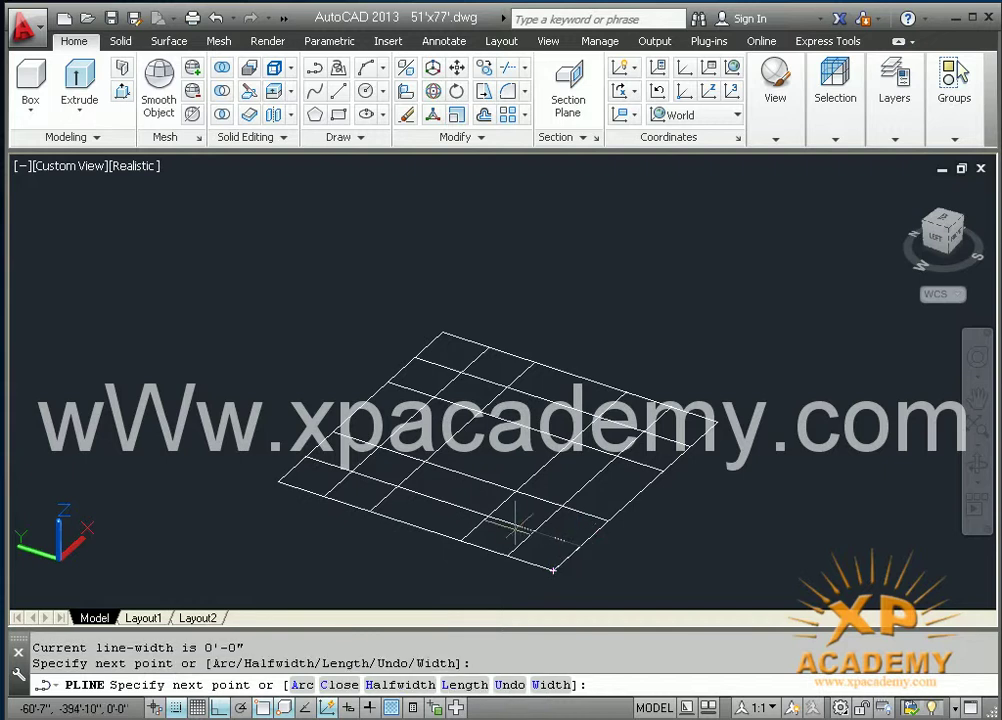
{"action": "left_click", "coordinate": [535, 527]}
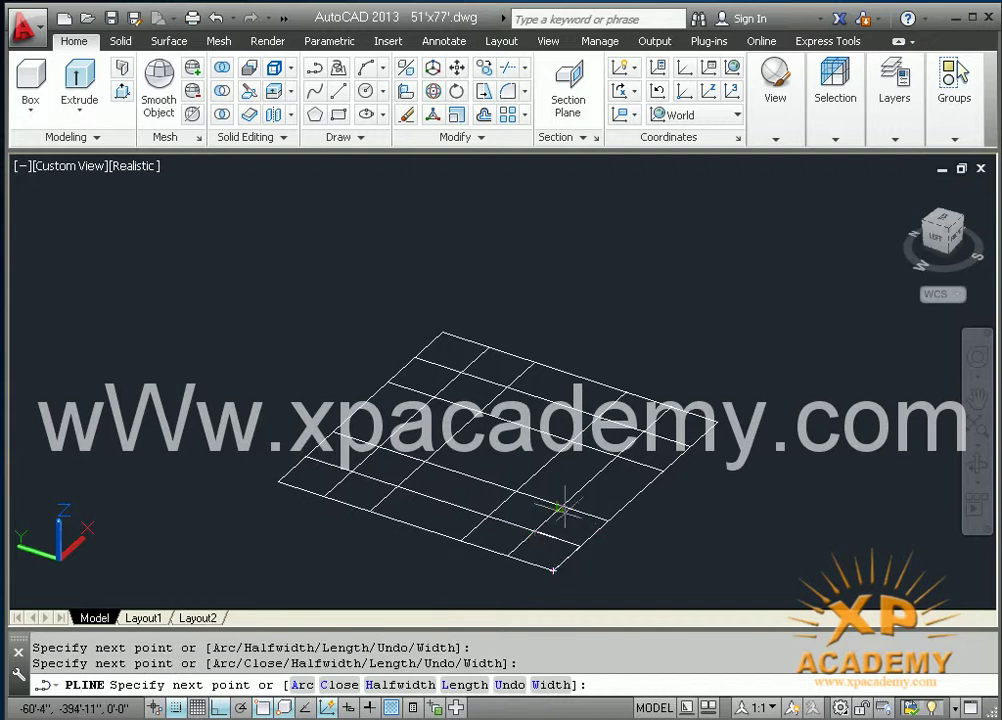
{"action": "left_click", "coordinate": [538, 497]}
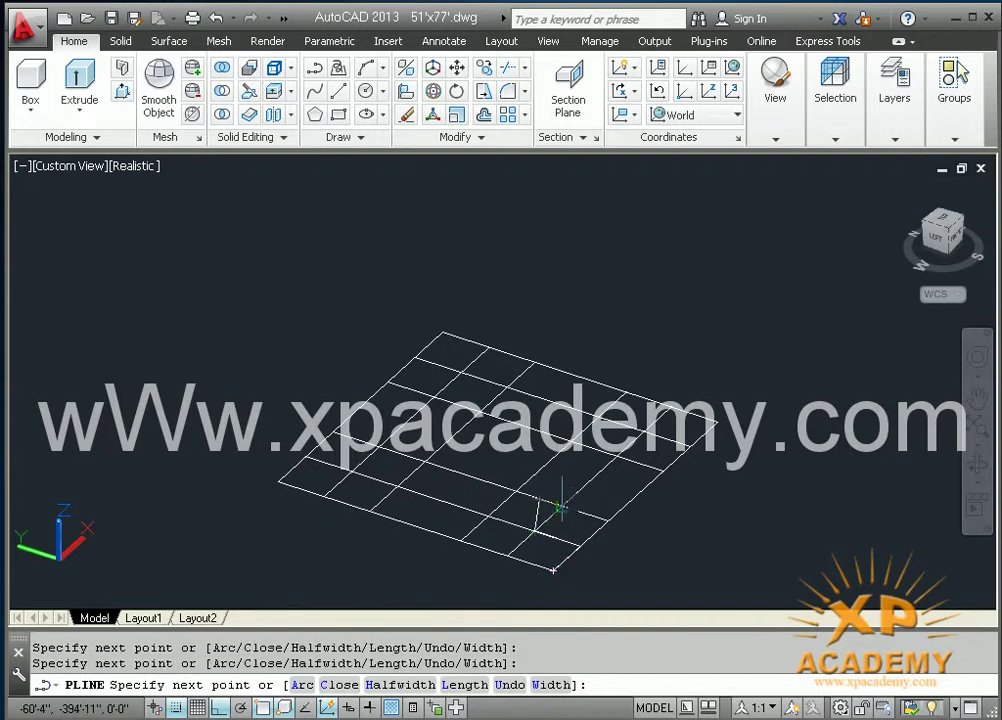
{"action": "type", "text": "u"}
{"action": "left_click", "coordinate": [560, 507]}
{"action": "type", "text": "a"}
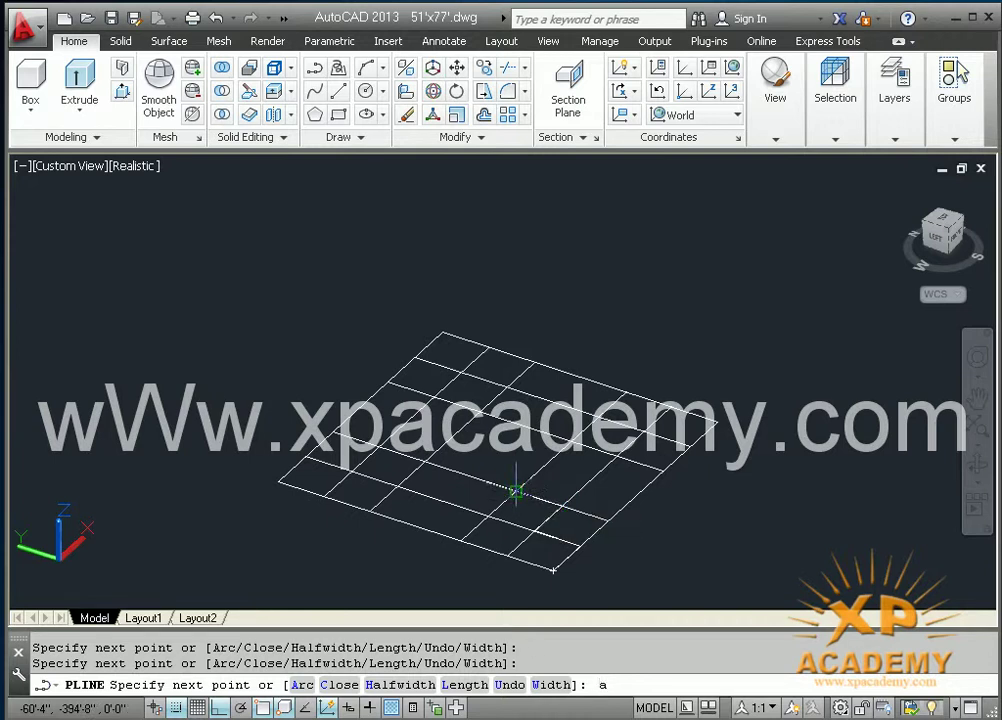
{"action": "key", "text": "Return"}
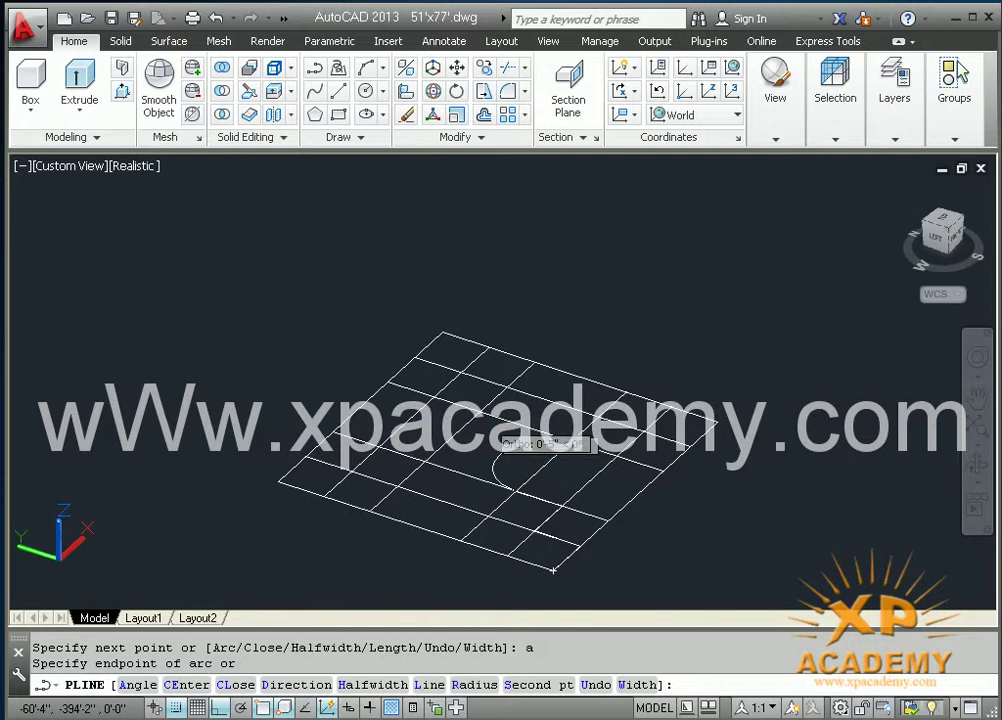
{"action": "type", "text": "l"}
{"action": "key", "text": "Return"}
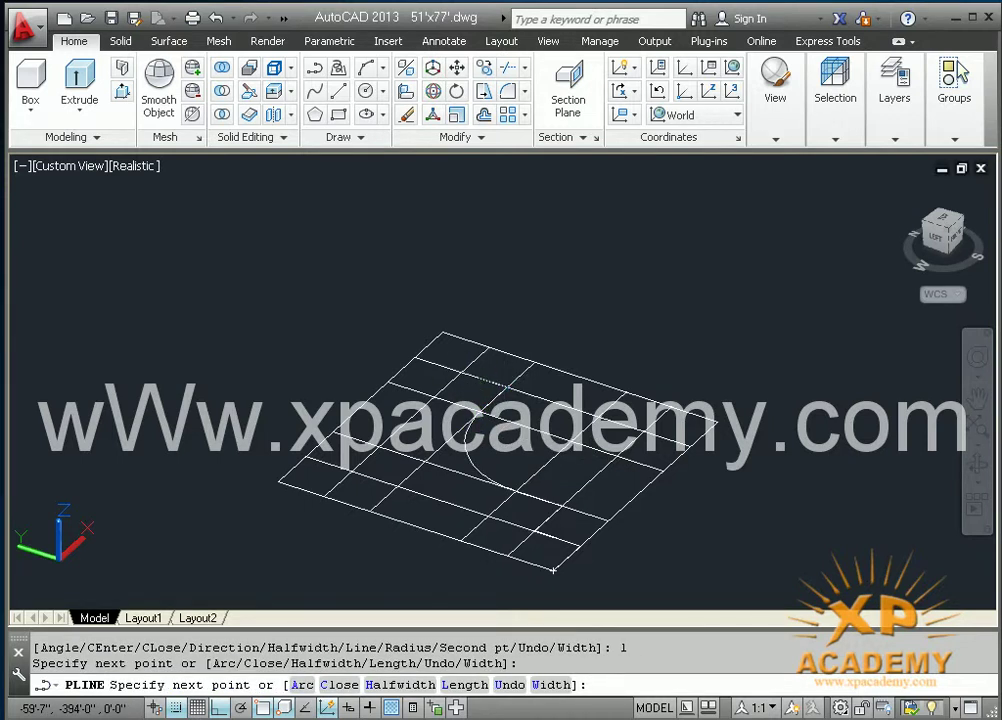
{"action": "left_click", "coordinate": [488, 347]}
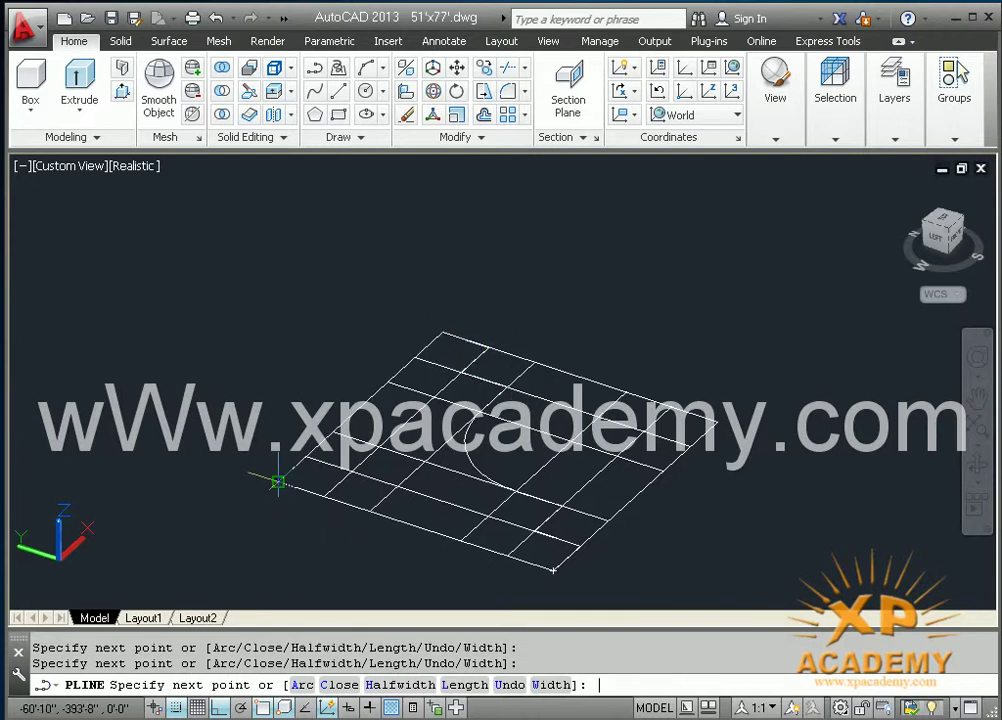
{"action": "type", "text": "c"}
{"action": "key", "text": "Return"}
Recentre the grid and select the traced profile outline
{"action": "middle_click_drag", "start_coordinate": [365, 497], "coordinate": [436, 456]}
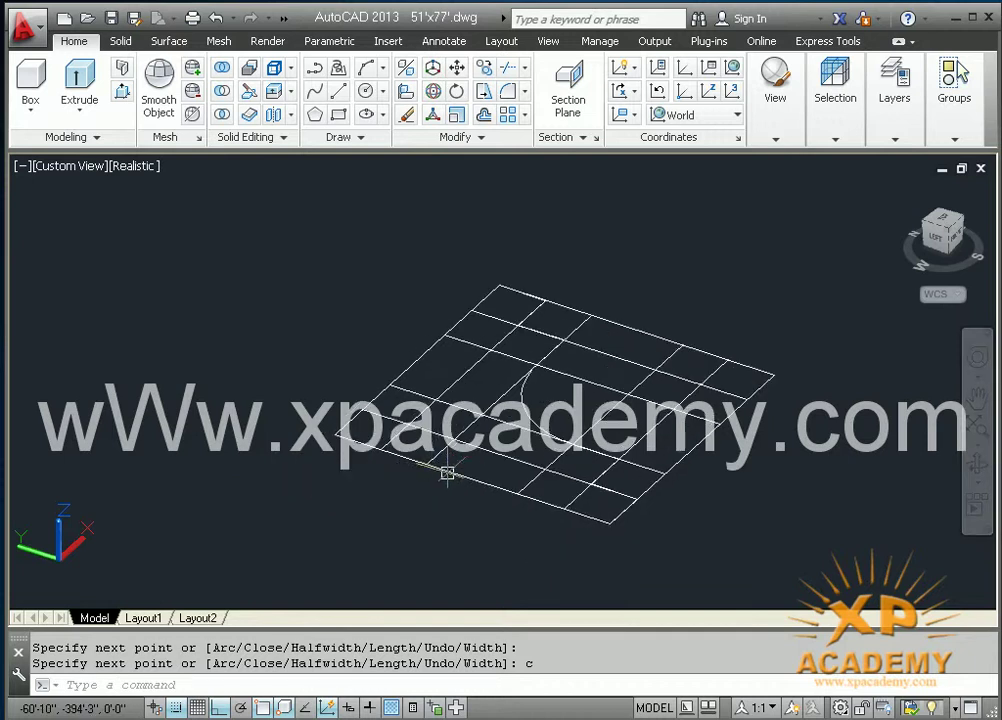
{"action": "left_click", "coordinate": [447, 472]}
{"action": "key", "text": "Escape"}
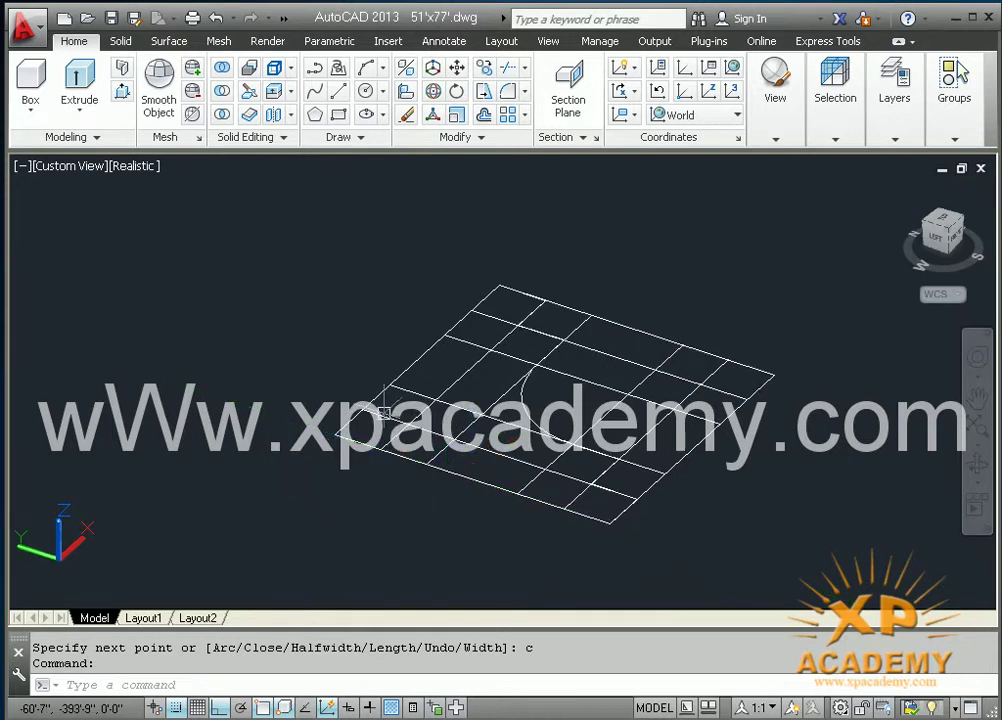
{"action": "key", "text": "Escape"}
{"action": "left_click", "coordinate": [524, 406]}
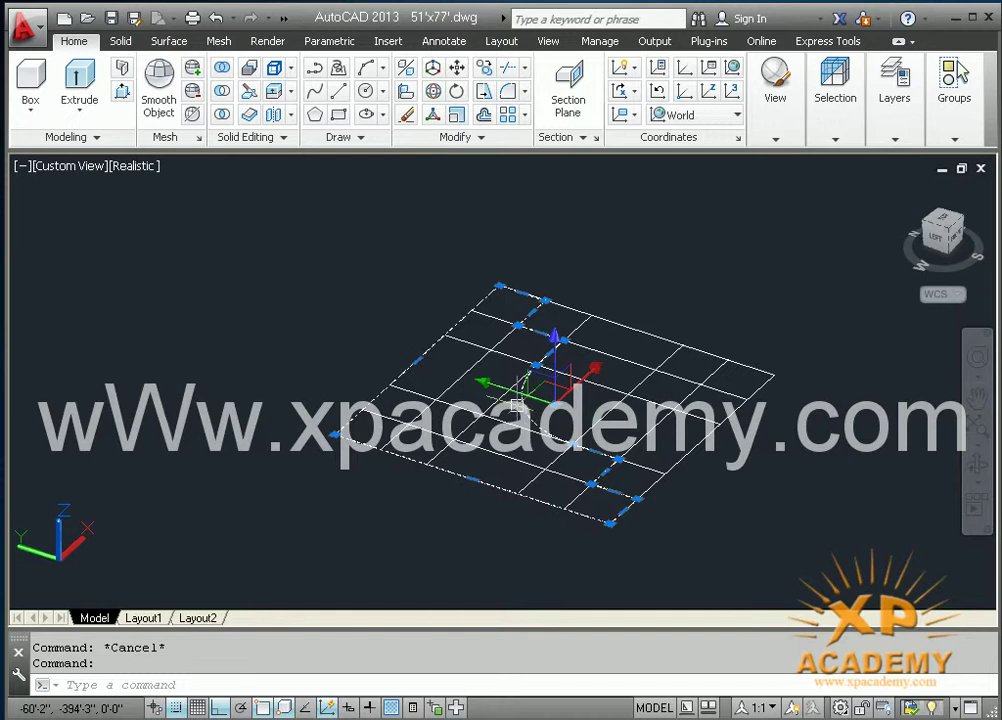
Move the traced outline off to the side of the grid
{"action": "key", "text": "Escape"}
{"action": "type", "text": "M"}
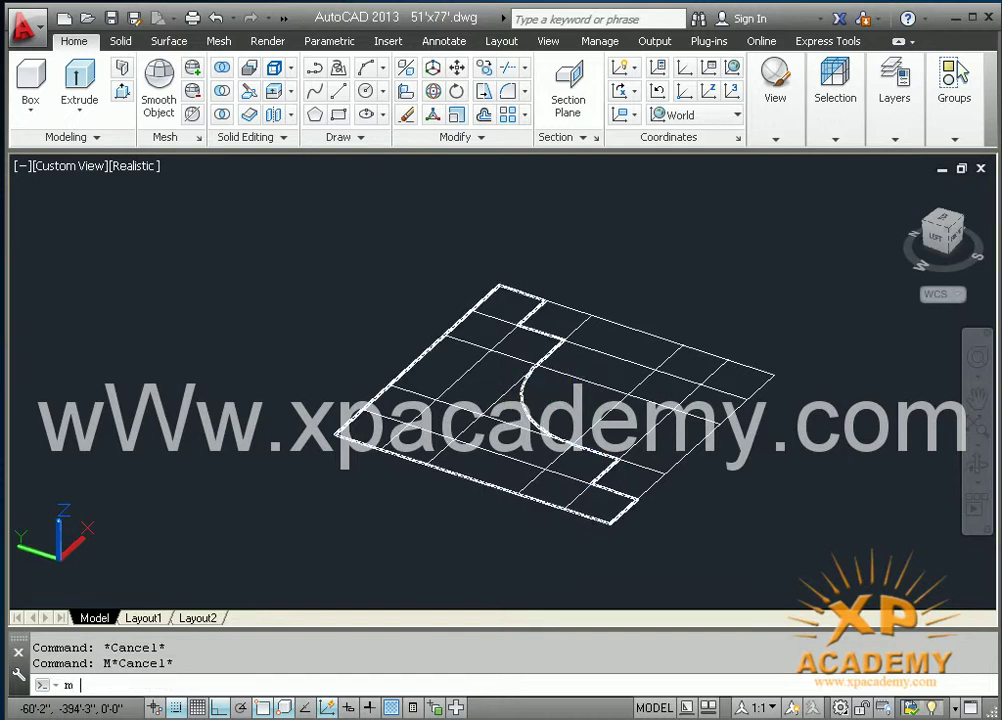
{"action": "key", "text": "Return"}
{"action": "left_click", "coordinate": [522, 408]}
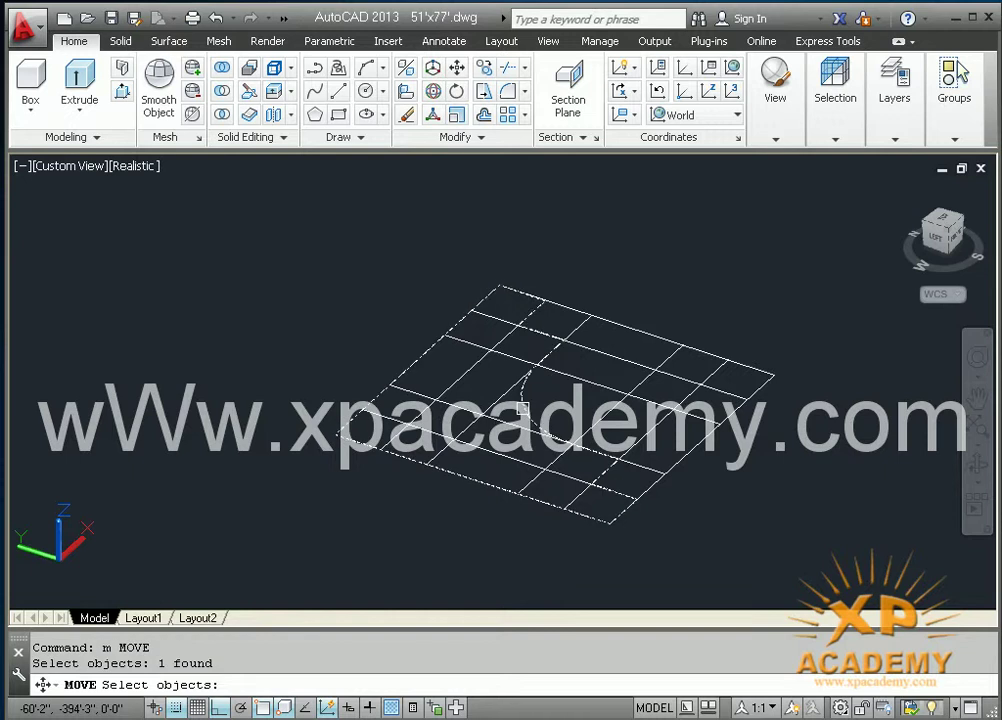
{"action": "key", "text": "Return"}
{"action": "left_click", "coordinate": [522, 408]}
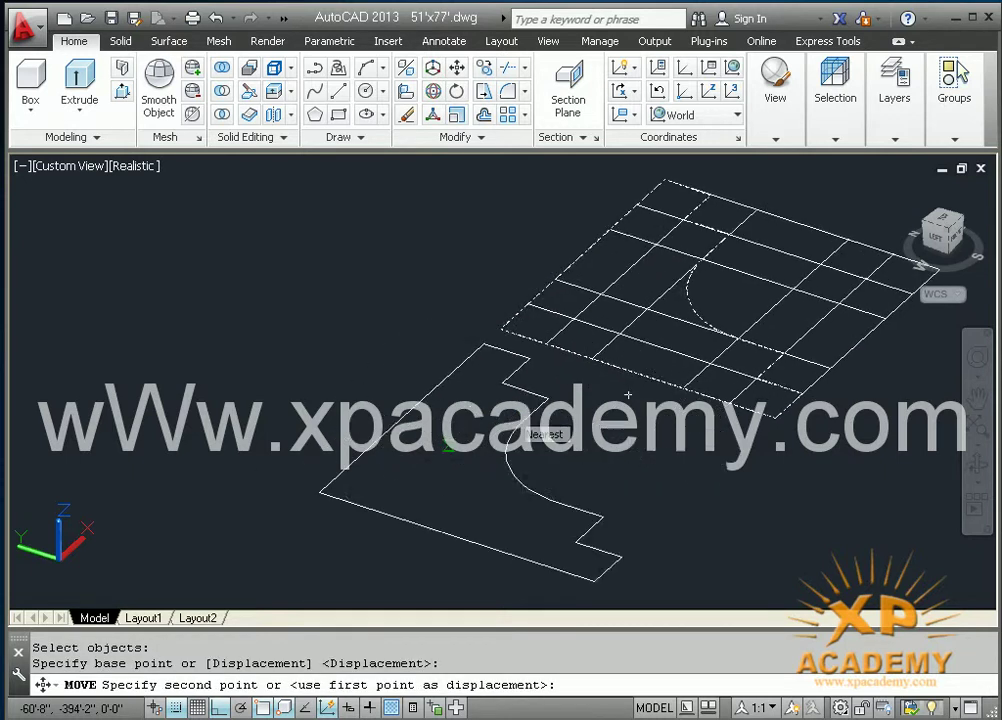
{"action": "left_click", "coordinate": [385, 454]}
Crossing-window select the 12 grid lines and delete them
{"action": "mouse_move", "coordinate": [385, 454]}
{"action": "middle_mouse_down"}
{"action": "mouse_move", "coordinate": [369, 396]}
{"action": "mouse_move", "coordinate": [696, 316]}
{"action": "middle_mouse_up"}
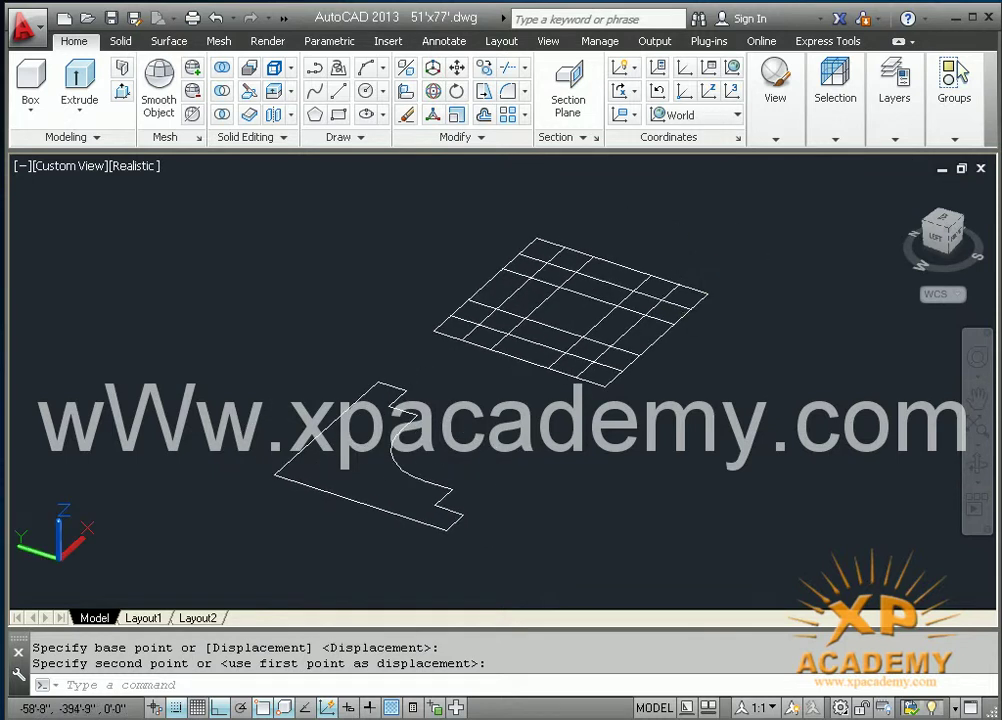
{"action": "left_click", "coordinate": [720, 242]}
{"action": "left_click", "coordinate": [462, 414]}
{"action": "key", "text": "Delete"}
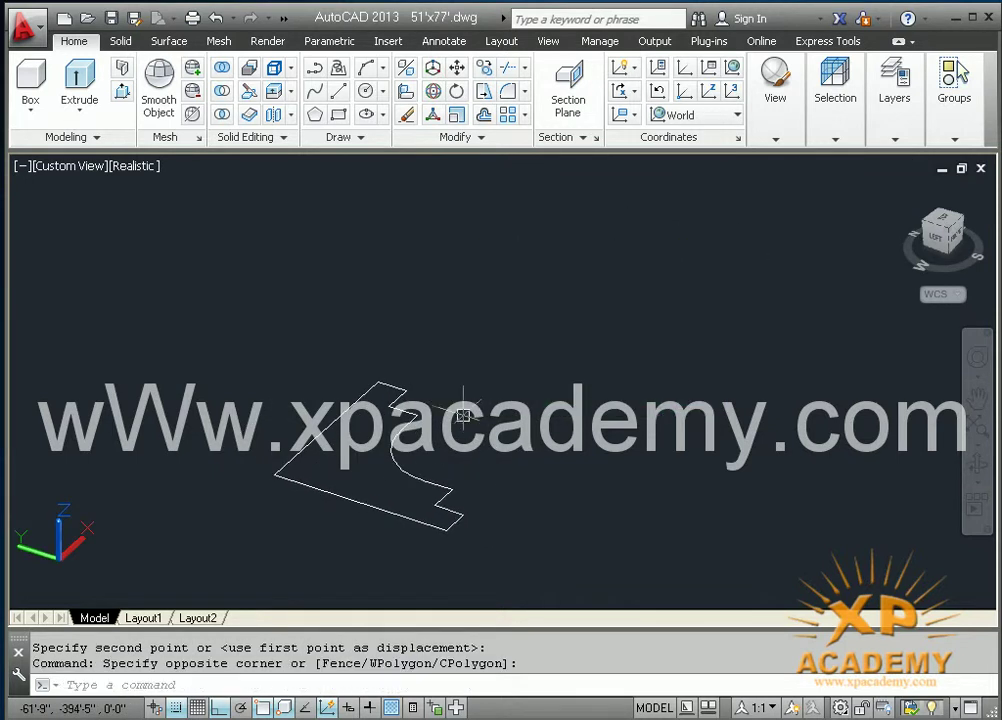
{"action": "middle_click_drag", "start_coordinate": [485, 466], "coordinate": [497, 449], "text": "shift"}
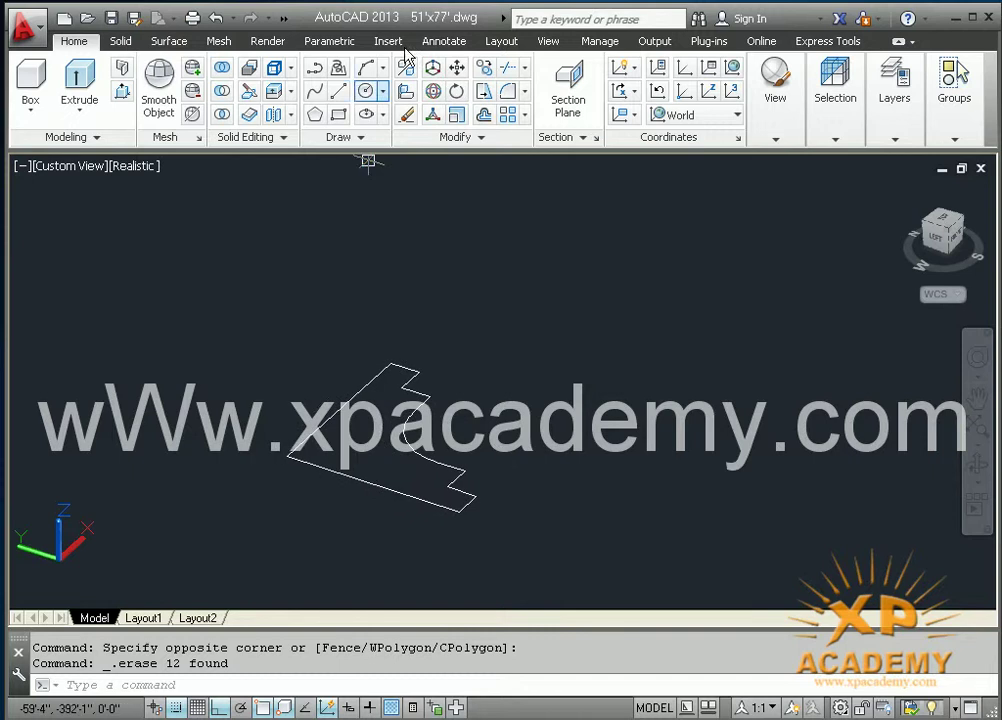
Use 3D Rotate to turn the profile 90 degrees about an axis at its corner
{"action": "left_click", "coordinate": [437, 113]}
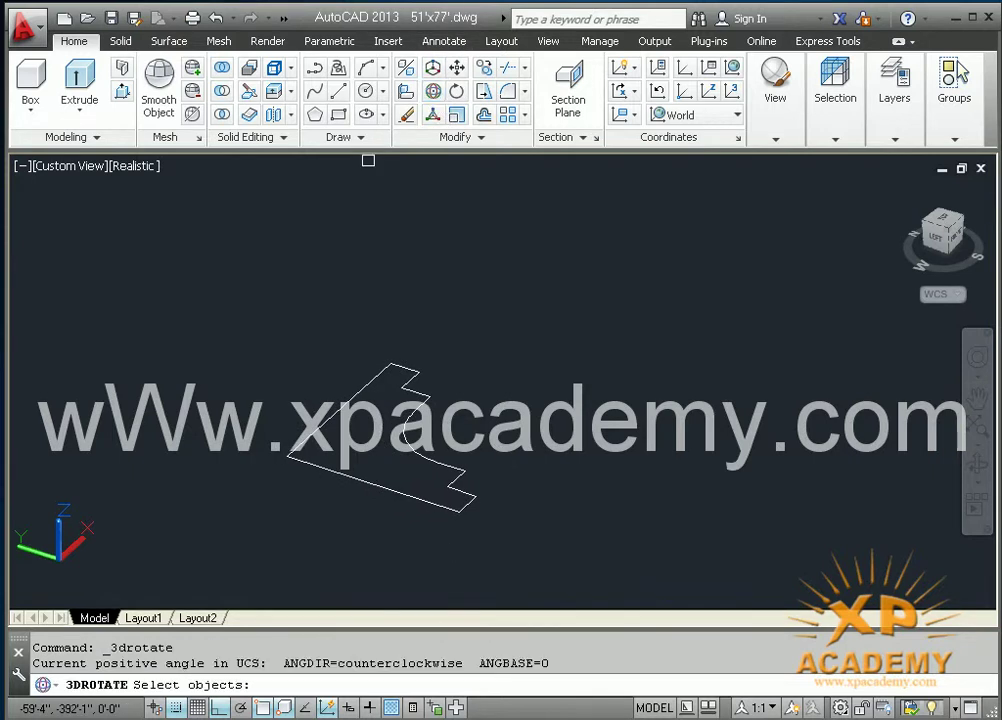
{"action": "left_click", "coordinate": [457, 514]}
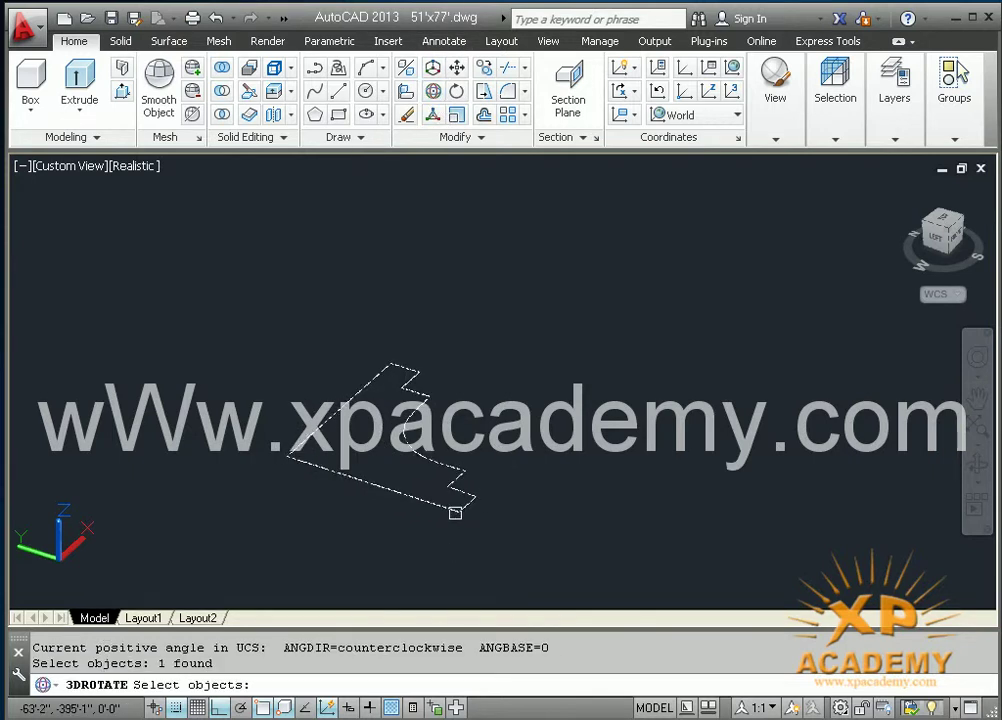
{"action": "key", "text": "Return"}
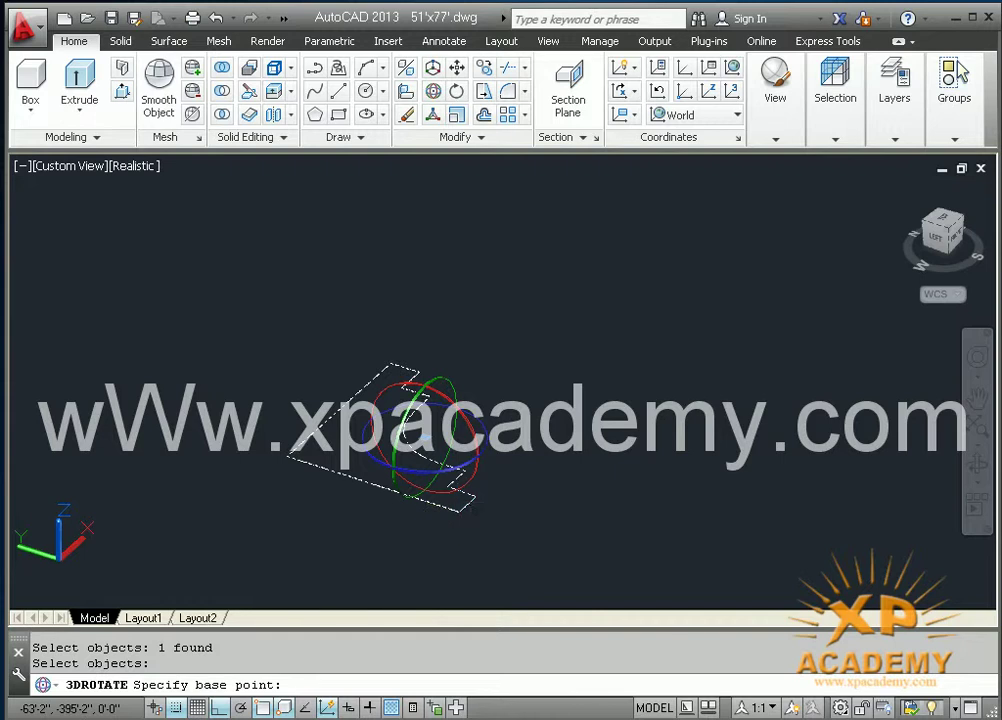
{"action": "left_click", "coordinate": [457, 512]}
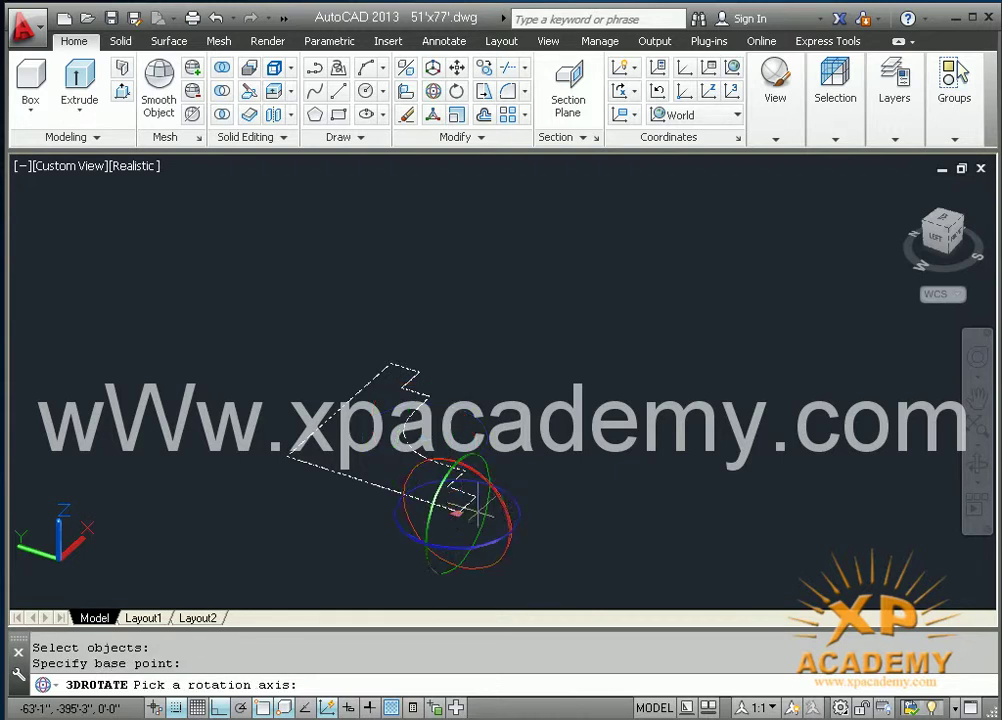
{"action": "left_click", "coordinate": [506, 474]}
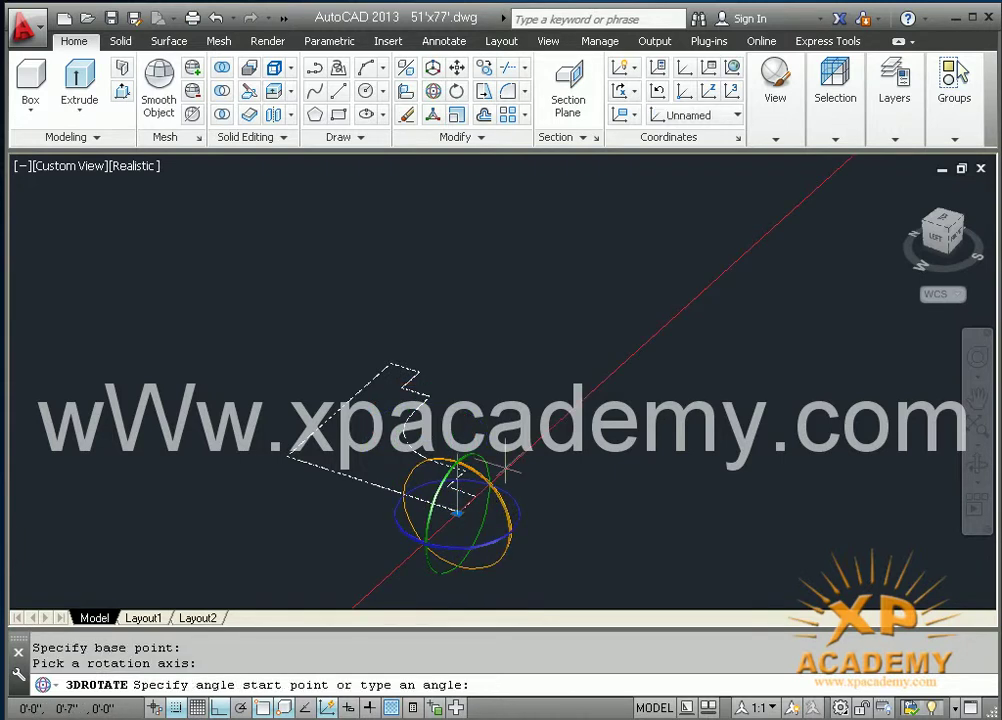
{"action": "type", "text": "90"}
{"action": "key", "text": "Return"}
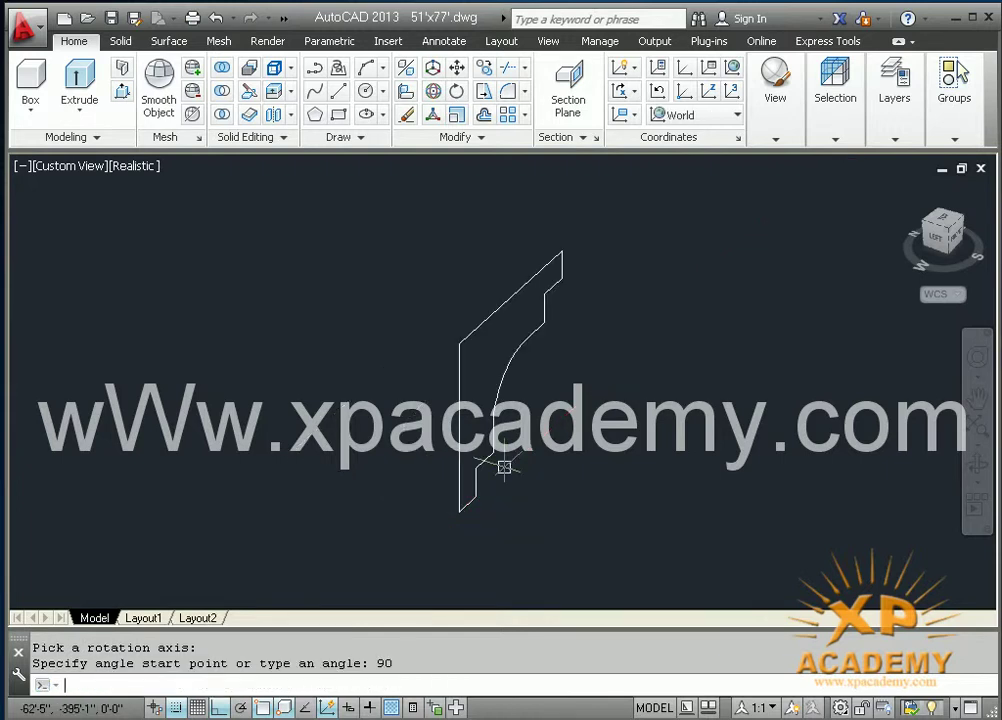
{"action": "middle_click_drag", "start_coordinate": [569, 476], "coordinate": [511, 550]}
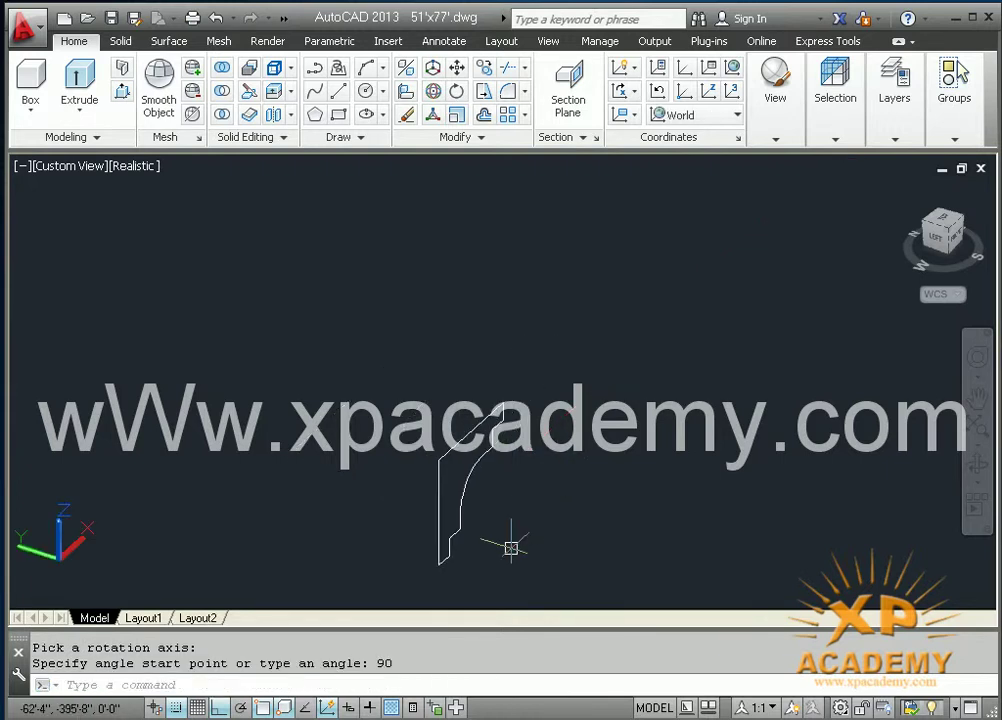
{"action": "type", "text": "m"}
{"action": "key", "text": "Return"}
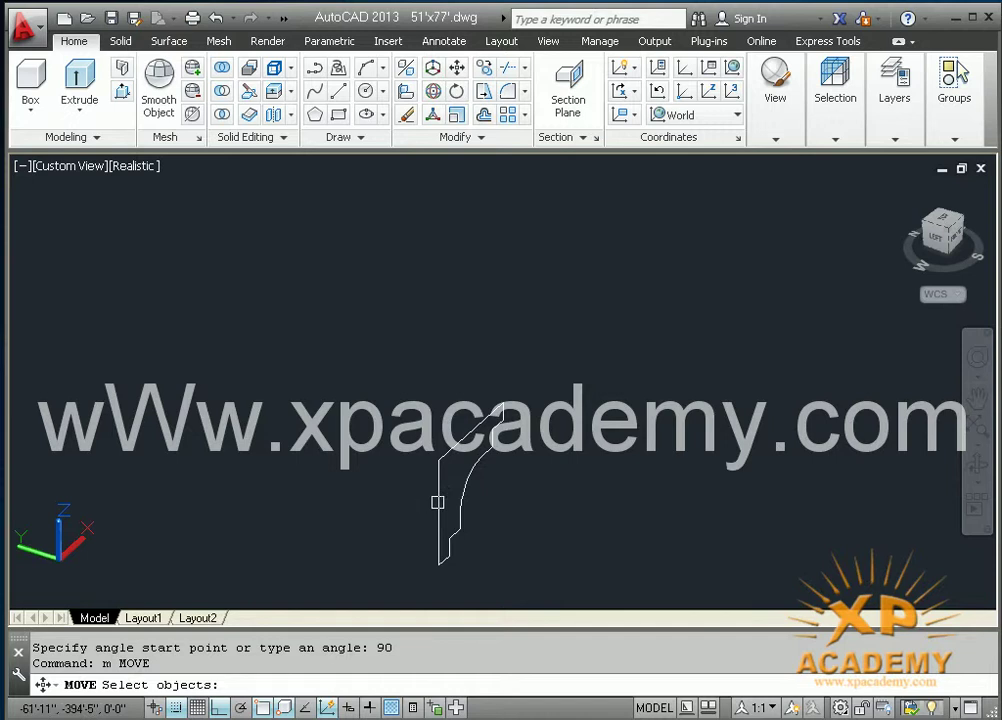
Move the profile with snapping off (F9), dropping it onto the roof edge line
{"action": "left_click", "coordinate": [438, 502]}
{"action": "key", "text": "Return"}
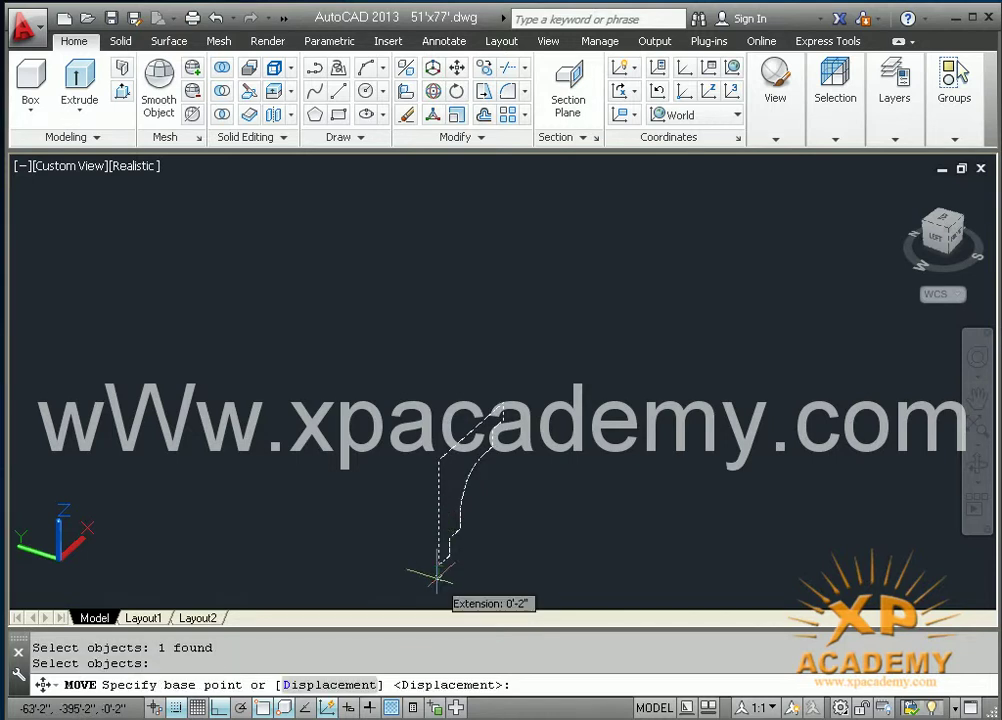
{"action": "left_click", "coordinate": [438, 565]}
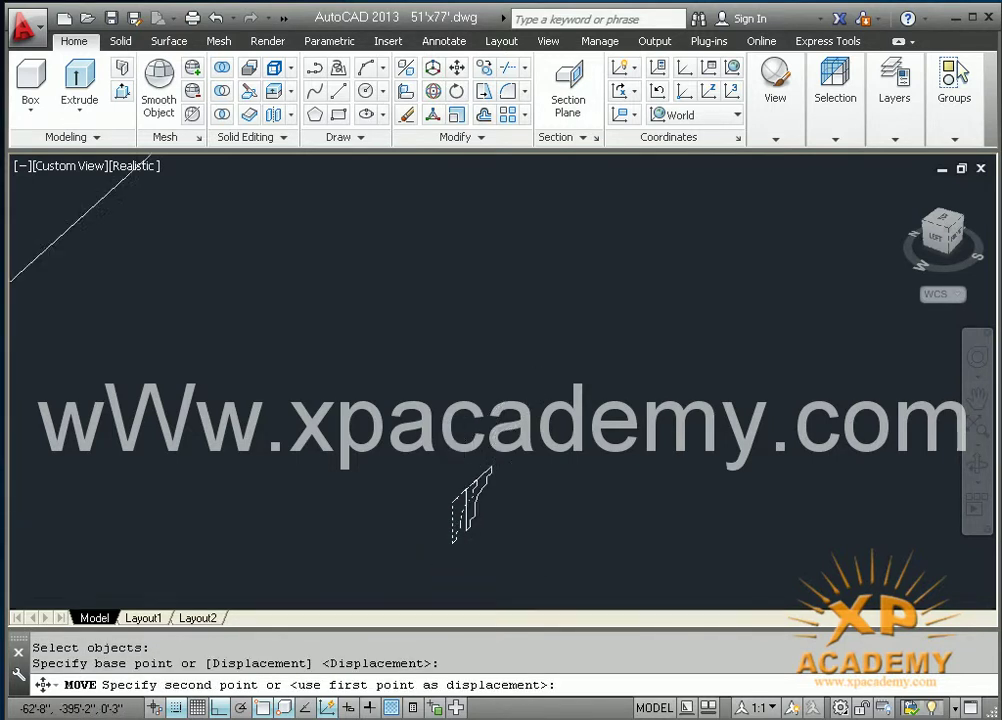
{"action": "mouse_move", "coordinate": [360, 578]}
{"action": "middle_mouse_down"}
{"action": "mouse_move", "coordinate": [335, 487]}
{"action": "mouse_move", "coordinate": [384, 478]}
{"action": "middle_mouse_up"}
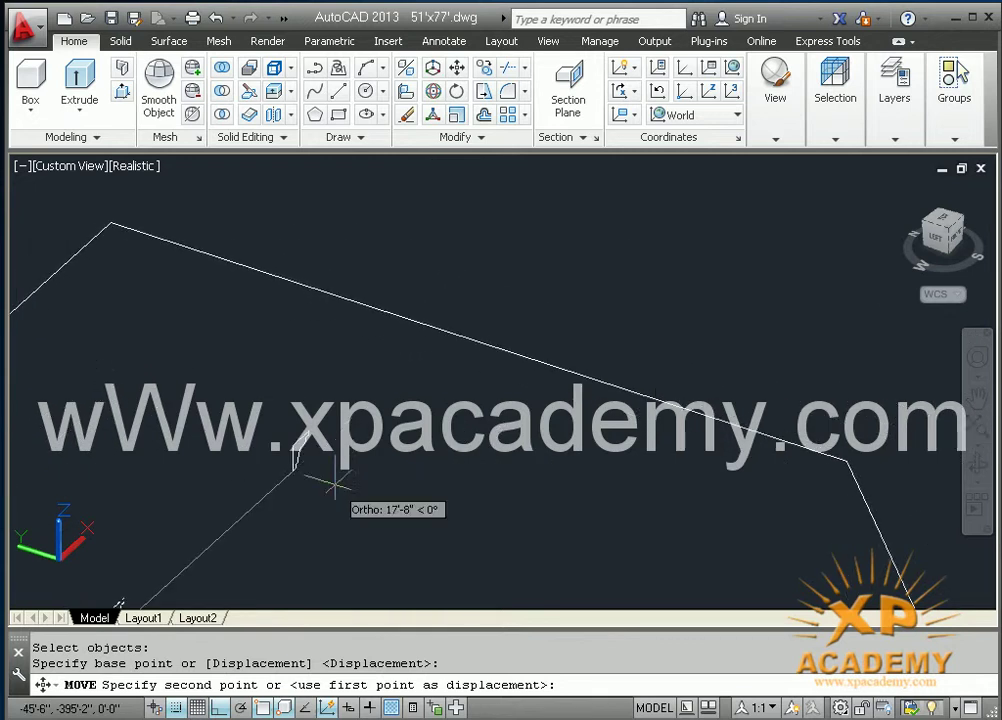
{"action": "key", "text": "F9"}
{"action": "scroll", "coordinate": [458, 335], "scroll_direction": "up", "scroll_amount": 3}
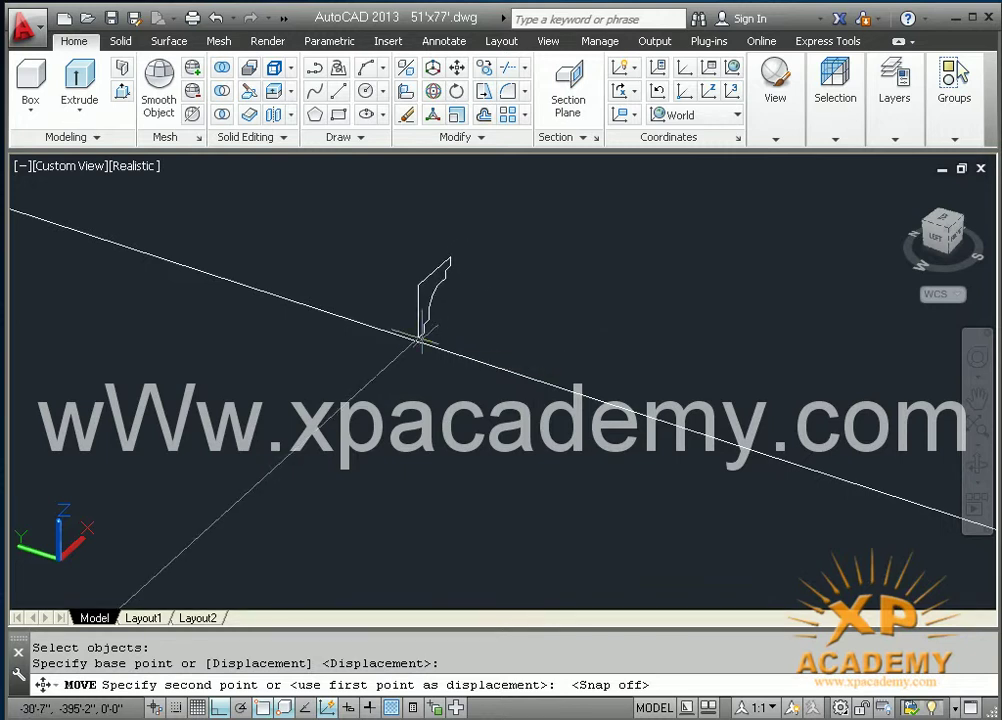
{"action": "left_click", "coordinate": [414, 340]}
Orbit and zoom around the roof edge to check the profile's placement
{"action": "mouse_move", "coordinate": [445, 390]}
{"action": "middle_mouse_down", "text": "shift"}
{"action": "mouse_move", "coordinate": [437, 424]}
{"action": "mouse_move", "coordinate": [476, 436]}
{"action": "mouse_move", "coordinate": [514, 329]}
{"action": "mouse_move", "coordinate": [515, 410]}
{"action": "mouse_move", "coordinate": [509, 390]}
{"action": "middle_mouse_up", "text": "shift"}
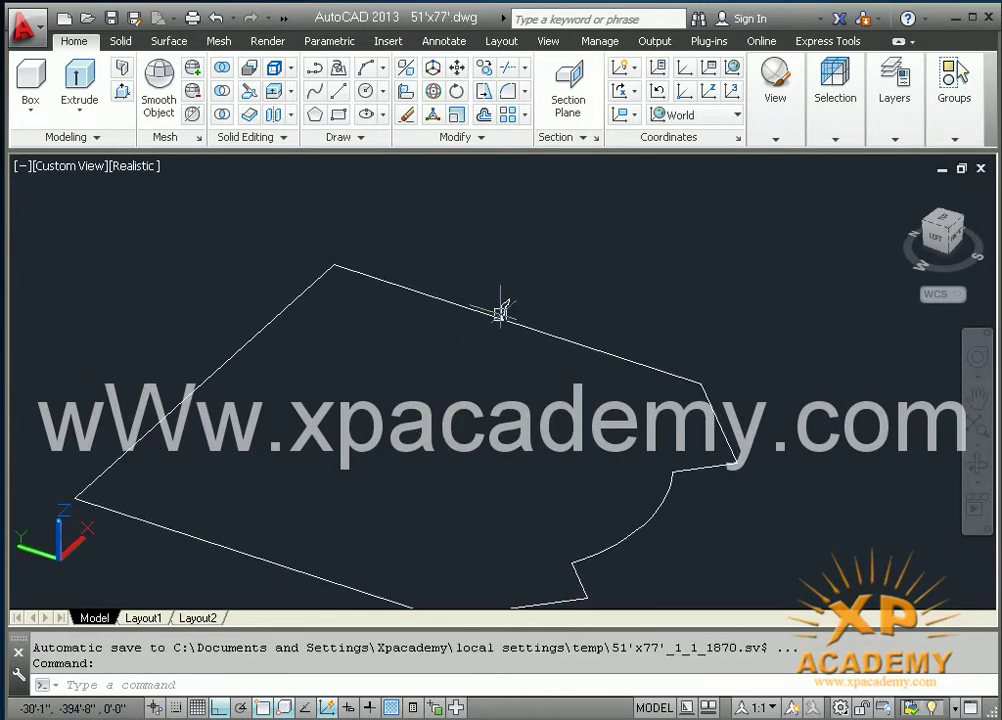
{"action": "mouse_move", "coordinate": [502, 309]}
{"action": "middle_mouse_down", "text": "shift"}
{"action": "mouse_move", "coordinate": [504, 300]}
{"action": "mouse_move", "coordinate": [502, 336]}
{"action": "mouse_move", "coordinate": [463, 398]}
{"action": "middle_mouse_up", "text": "shift"}
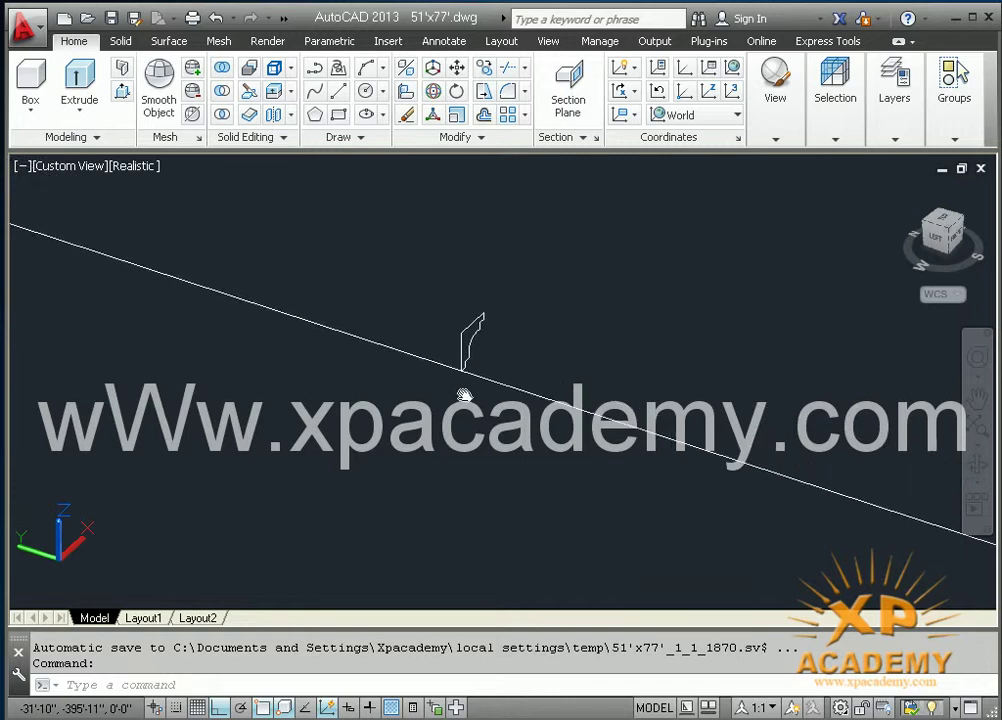
{"action": "mouse_move", "coordinate": [463, 347]}
{"action": "middle_mouse_down", "text": "shift"}
{"action": "mouse_move", "coordinate": [452, 398]}
{"action": "mouse_move", "coordinate": [395, 340]}
{"action": "mouse_move", "coordinate": [410, 350]}
{"action": "middle_mouse_up", "text": "shift"}
{"action": "scroll", "coordinate": [455, 400], "scroll_direction": "down", "scroll_amount": 2}
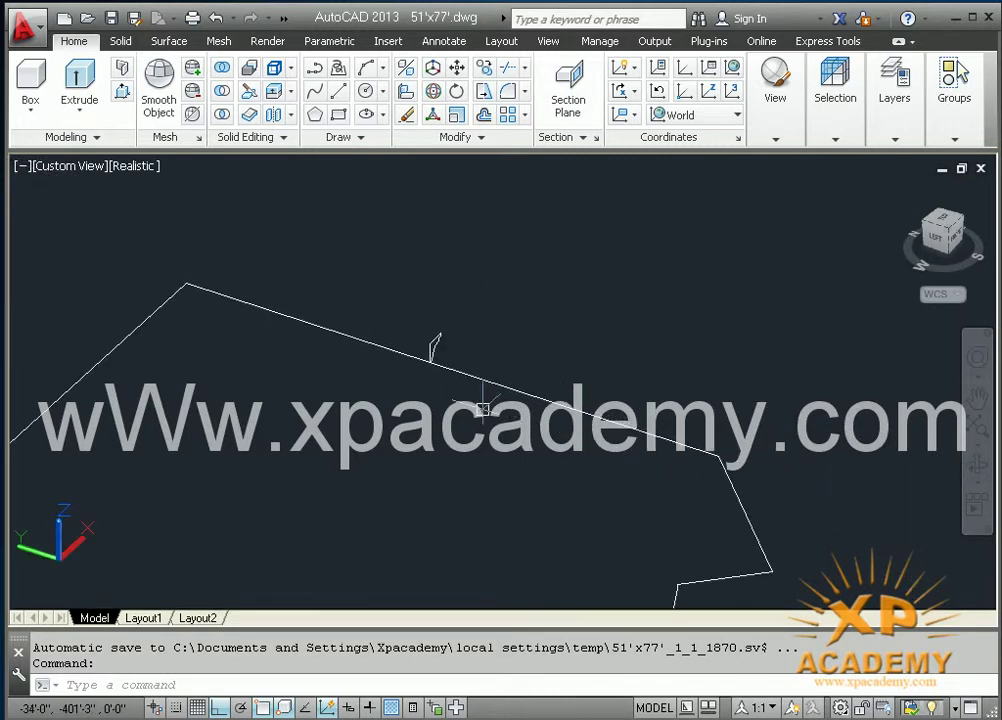
{"action": "mouse_move", "coordinate": [463, 409]}
{"action": "middle_mouse_down"}
{"action": "mouse_move", "coordinate": [454, 385]}
{"action": "mouse_move", "coordinate": [437, 443]}
{"action": "mouse_move", "coordinate": [405, 415]}
{"action": "mouse_move", "coordinate": [373, 442]}
{"action": "middle_mouse_up"}
{"action": "scroll", "coordinate": [400, 410], "scroll_direction": "up", "scroll_amount": 1}
{"action": "scroll", "coordinate": [395, 400], "scroll_direction": "up", "scroll_amount": 1}
{"action": "scroll", "coordinate": [398, 420], "scroll_direction": "up", "scroll_amount": 1}
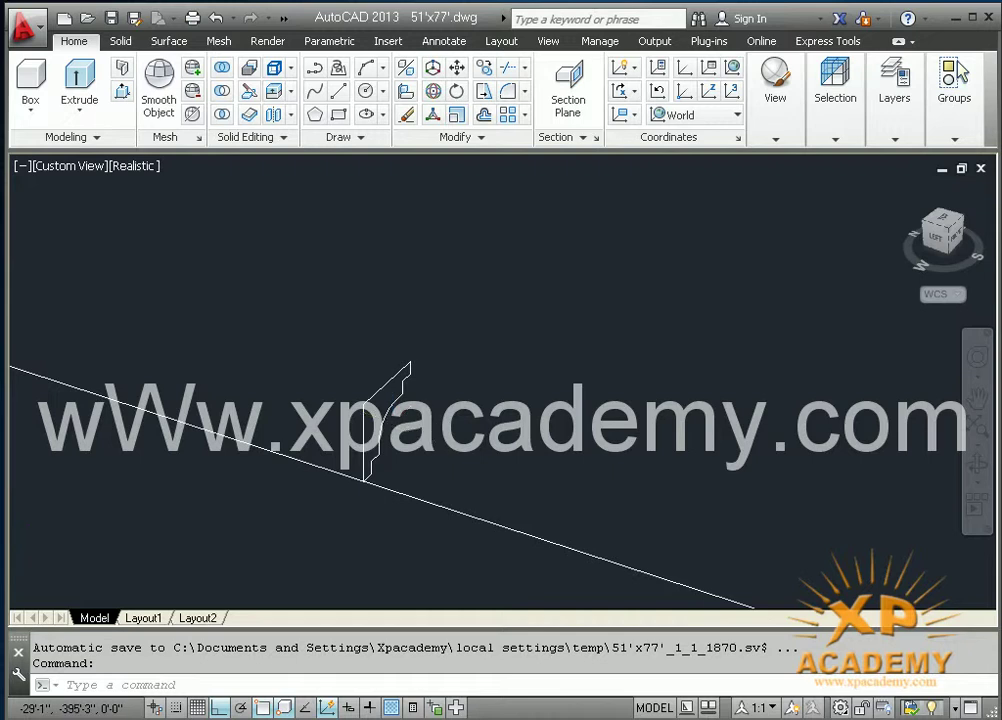
{"action": "mouse_move", "coordinate": [394, 422]}
{"action": "middle_mouse_down", "text": "shift"}
{"action": "mouse_move", "coordinate": [443, 485]}
{"action": "mouse_move", "coordinate": [450, 440]}
{"action": "mouse_move", "coordinate": [436, 391]}
{"action": "mouse_move", "coordinate": [440, 400]}
{"action": "middle_mouse_up", "text": "shift"}
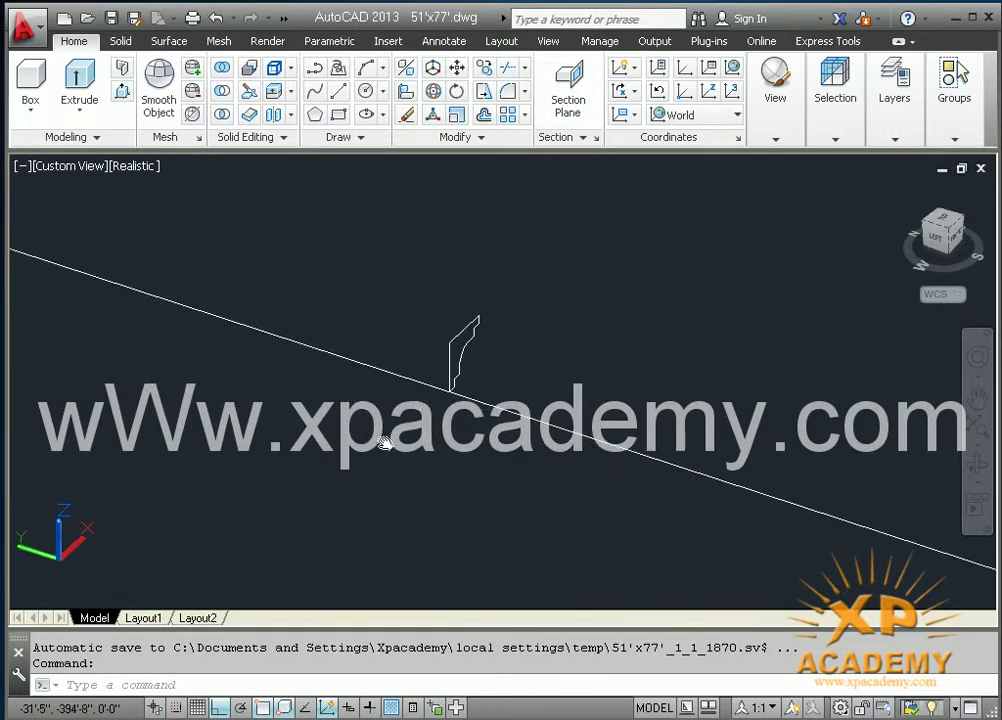
{"action": "middle_click_drag", "start_coordinate": [385, 443], "coordinate": [416, 475]}
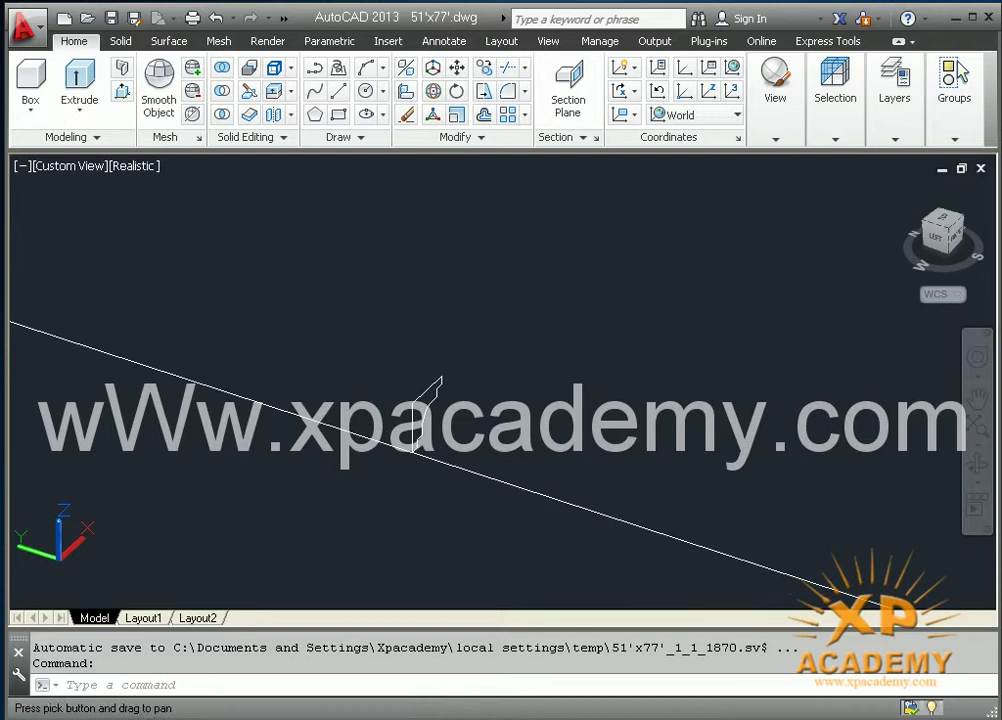
Try extruding the cornice profile along the roof edge line as a path; it fails as coplanar
{"action": "left_click", "coordinate": [79, 82]}
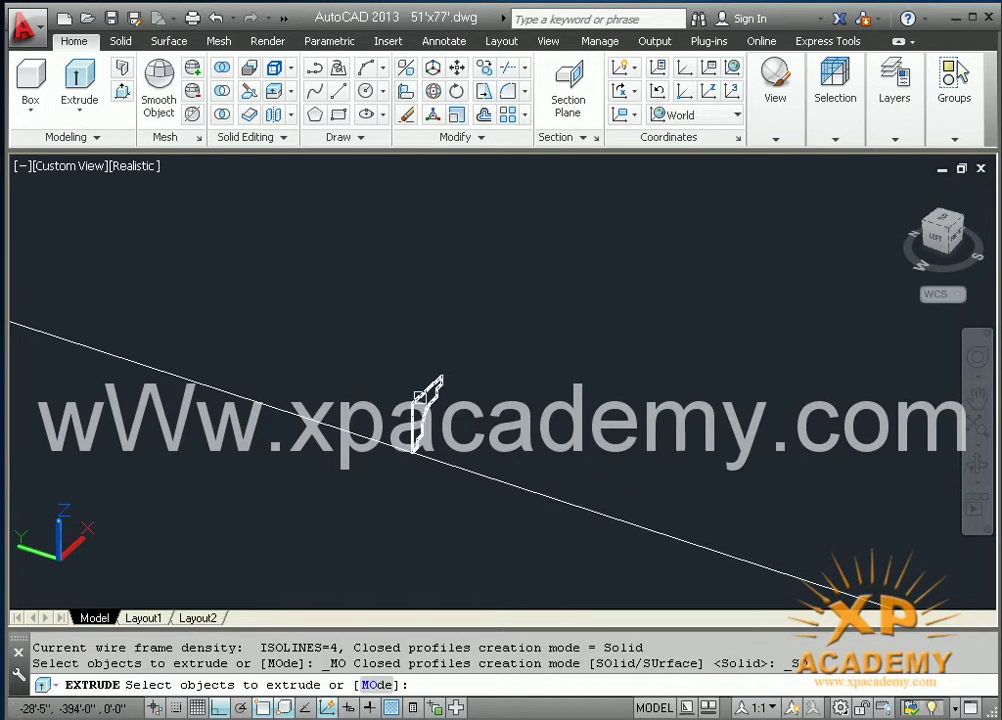
{"action": "left_click", "coordinate": [420, 397]}
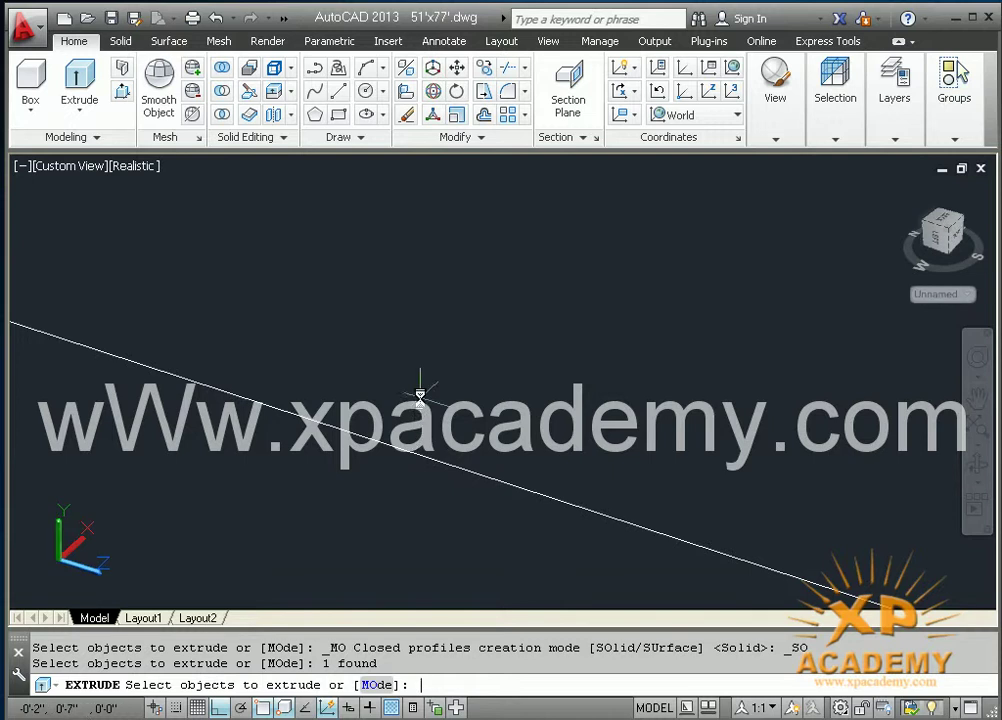
{"action": "key", "text": "Return"}
{"action": "type", "text": "P"}
{"action": "key", "text": "Return"}
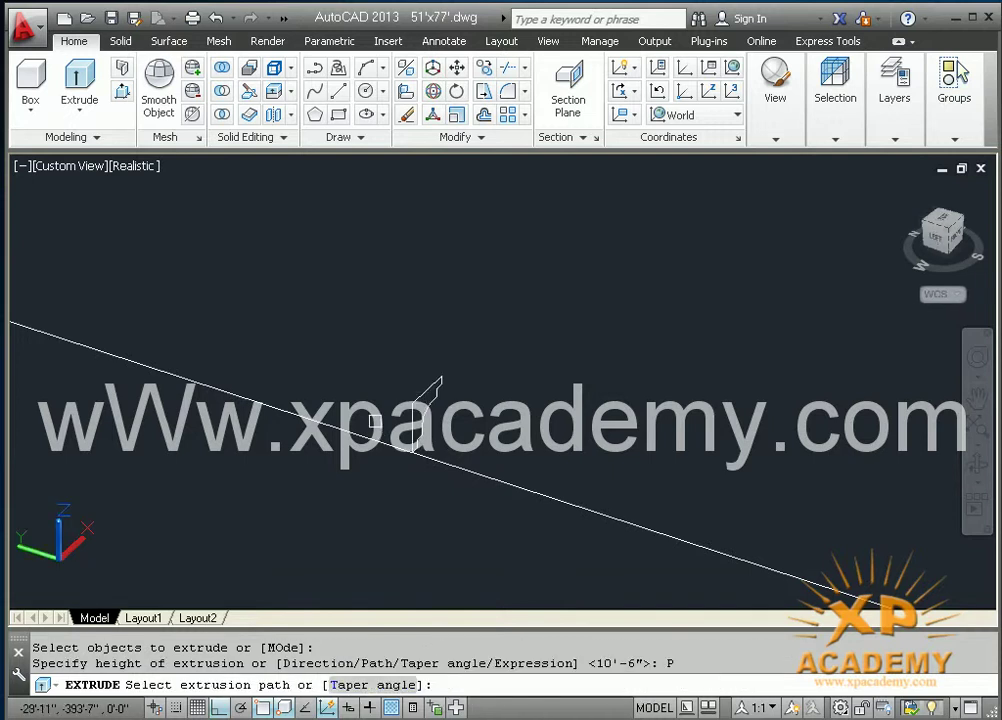
{"action": "left_click", "coordinate": [372, 440]}
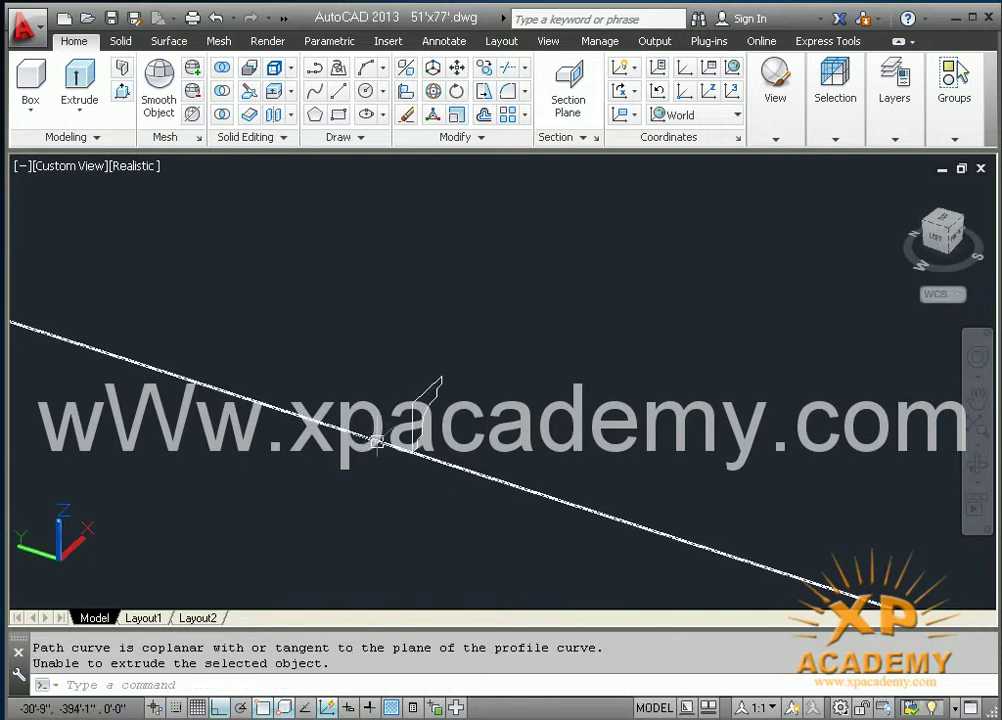
Draw two short lines crossing the roof edge on either side of the profile
{"action": "mouse_move", "coordinate": [428, 519]}
{"action": "middle_mouse_down"}
{"action": "mouse_move", "coordinate": [398, 440]}
{"action": "mouse_move", "coordinate": [362, 474]}
{"action": "mouse_move", "coordinate": [398, 470]}
{"action": "mouse_move", "coordinate": [347, 485]}
{"action": "mouse_move", "coordinate": [427, 488]}
{"action": "middle_mouse_up"}
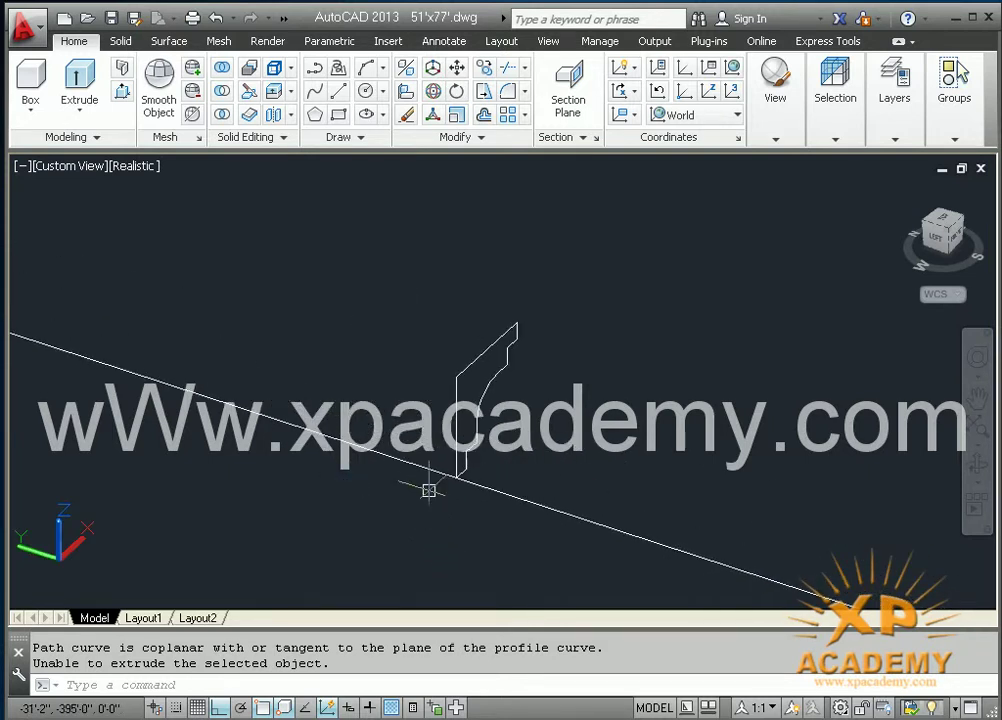
{"action": "type", "text": "l"}
{"action": "key", "text": "Return"}
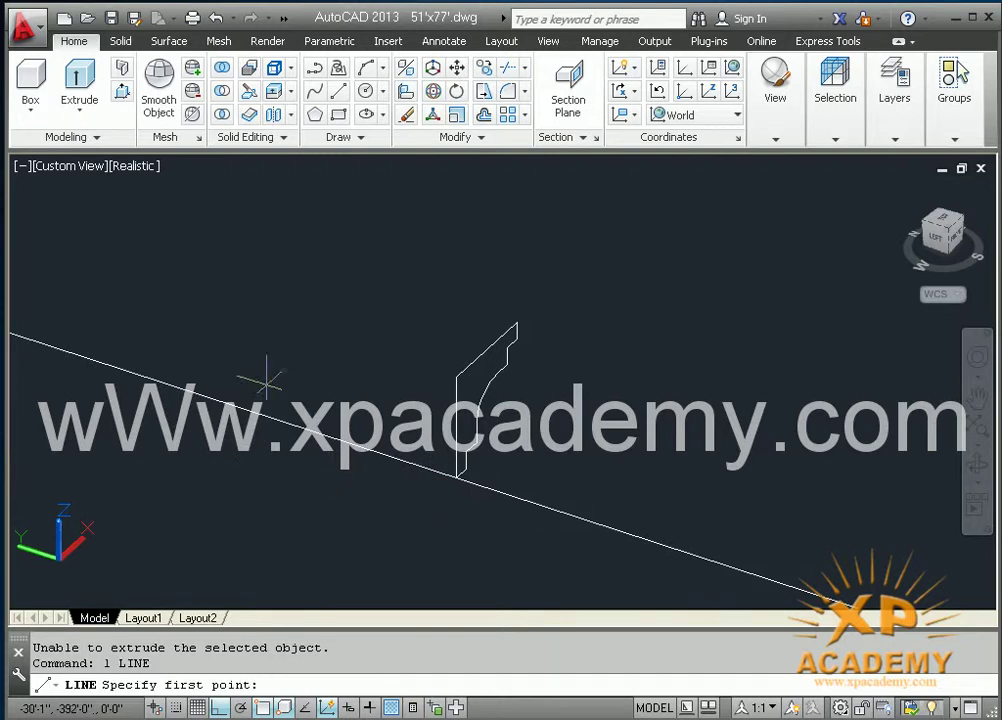
{"action": "left_click", "coordinate": [280, 365]}
{"action": "left_click", "coordinate": [192, 456]}
{"action": "key", "text": "Return"}
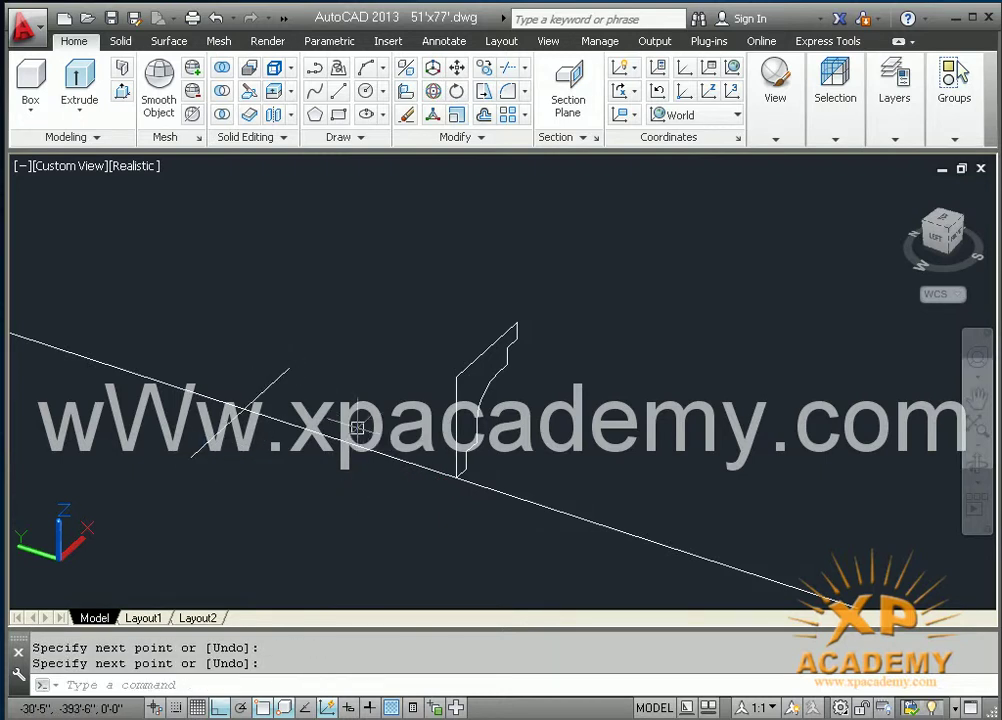
{"action": "key", "text": "Return"}
{"action": "left_click", "coordinate": [645, 462]}
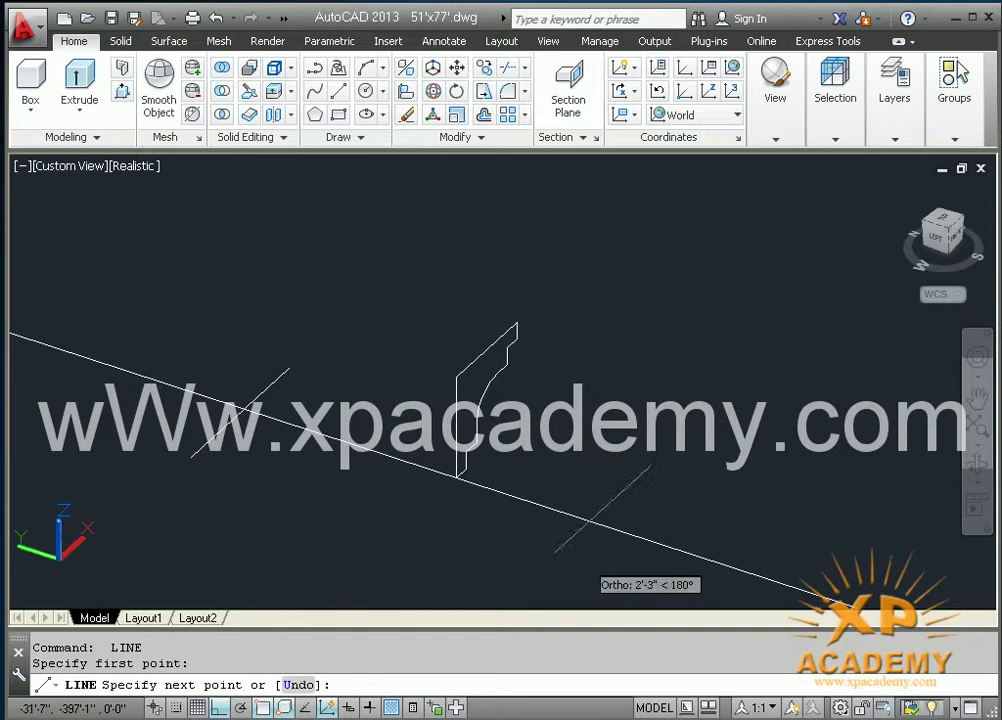
{"action": "left_click", "coordinate": [570, 578]}
{"action": "key", "text": "Return"}
Attempt to trim the roof edge between the crossing lines, then cancel the trim
{"action": "type", "text": "t"}
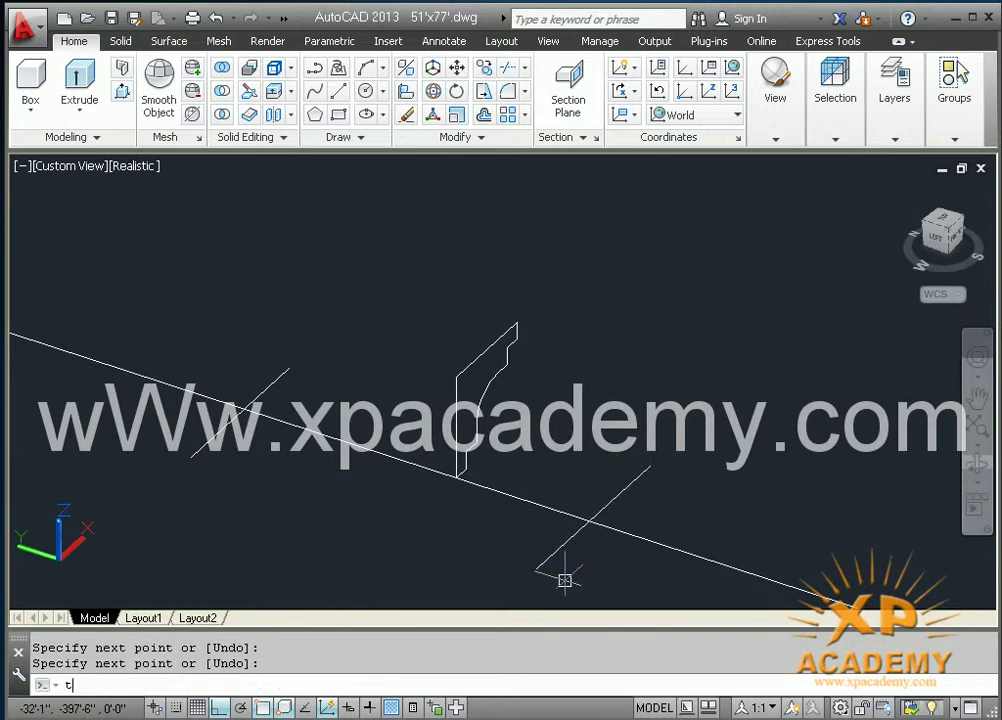
{"action": "key", "text": "Return"}
{"action": "key", "text": "Return"}
{"action": "left_click", "coordinate": [420, 466]}
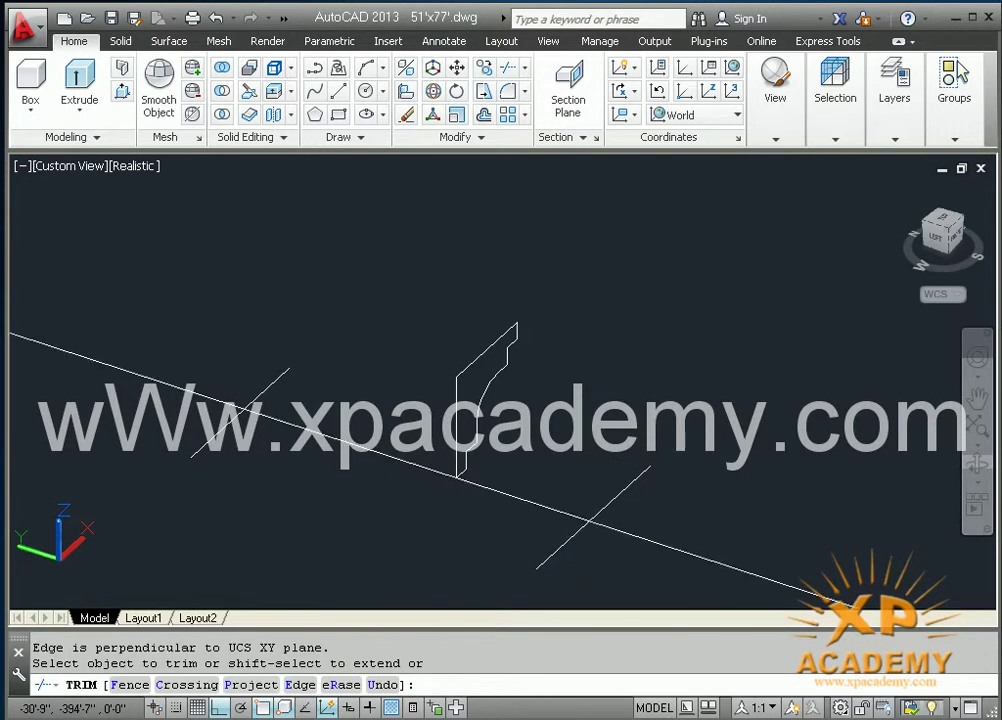
{"action": "key", "text": "Escape"}
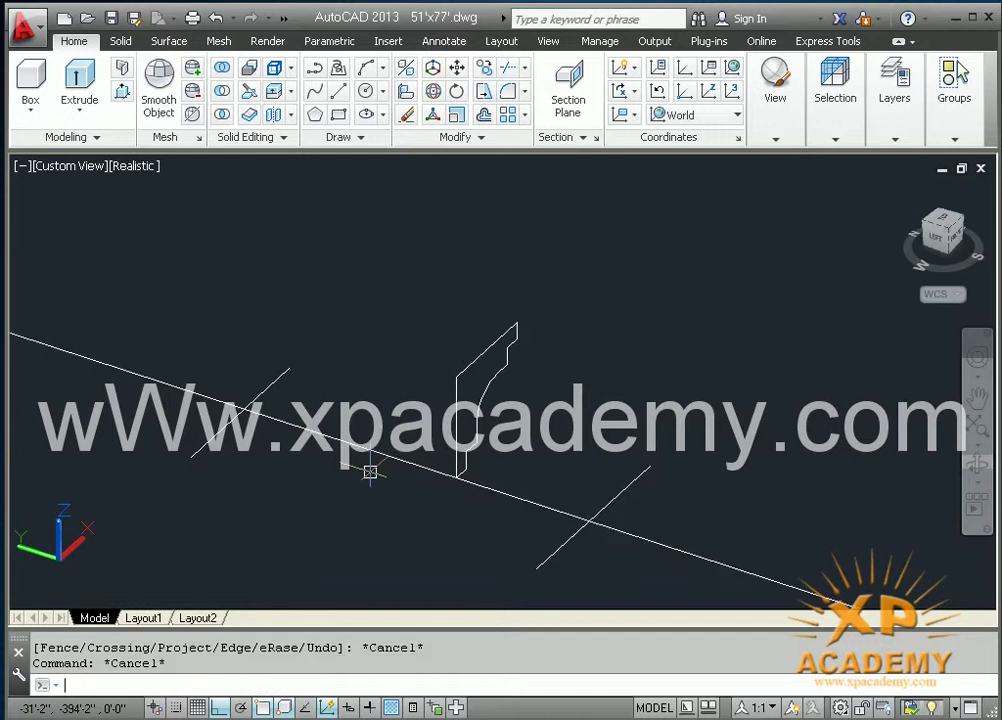
{"action": "type", "text": "tr"}
{"action": "key", "text": "Return"}
{"action": "key", "text": "Return"}
{"action": "left_click", "coordinate": [420, 381]}
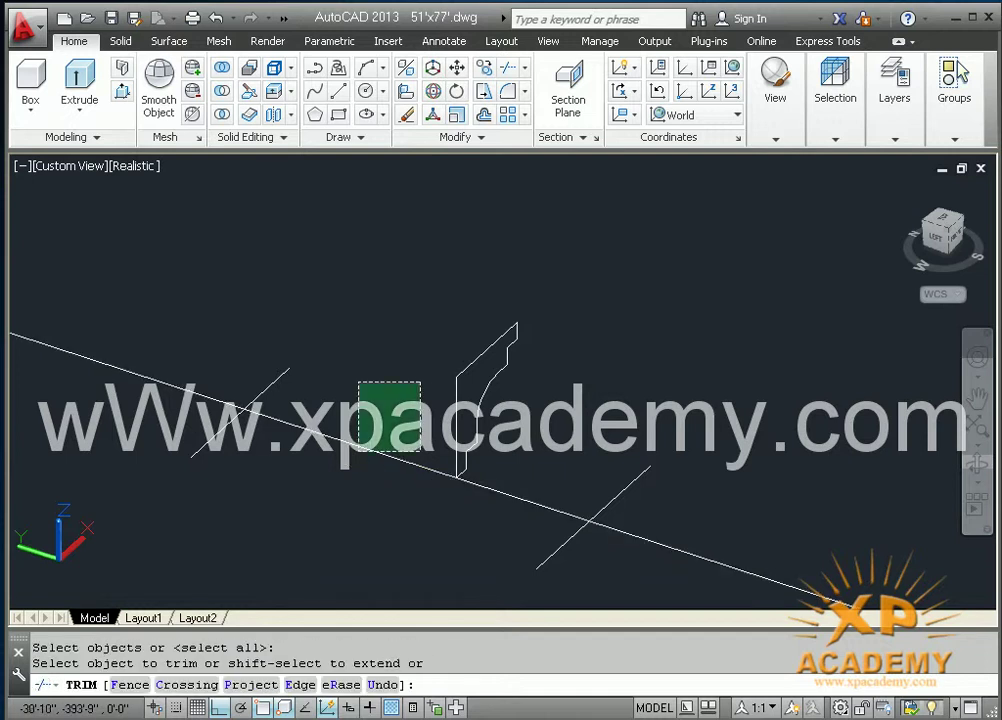
{"action": "left_click", "coordinate": [316, 467]}
{"action": "key", "text": "Escape"}
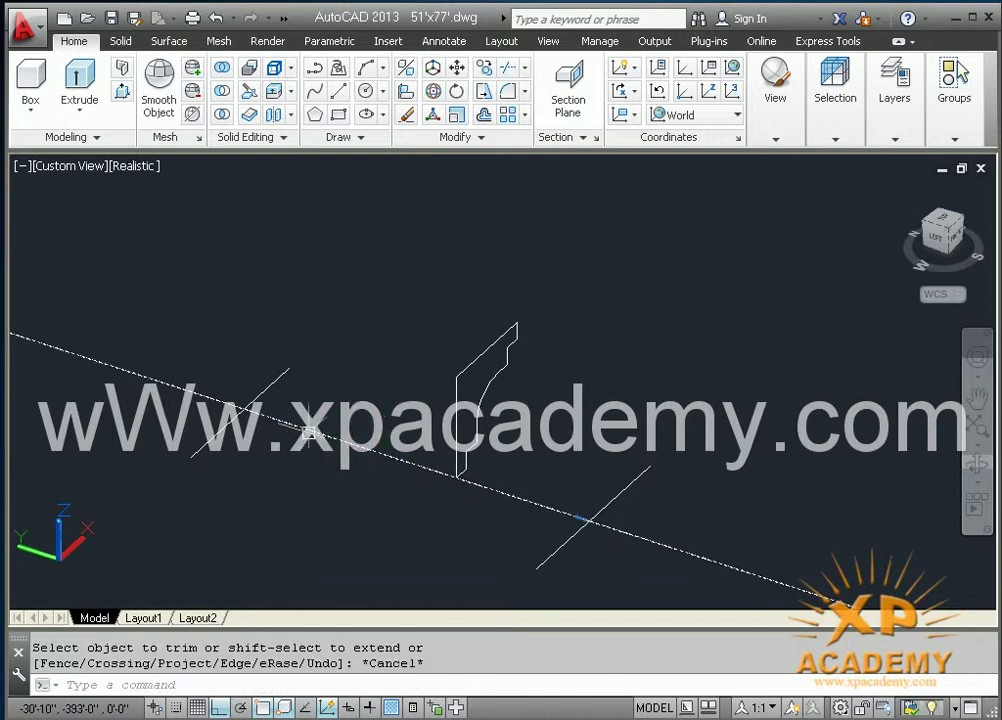
Bring more of the outline into view and select the roof edge outline
{"action": "scroll", "coordinate": [310, 430], "scroll_direction": "down", "scroll_amount": 2}
{"action": "mouse_move", "coordinate": [330, 505]}
{"action": "middle_mouse_down"}
{"action": "mouse_move", "coordinate": [319, 364]}
{"action": "mouse_move", "coordinate": [369, 494]}
{"action": "mouse_move", "coordinate": [343, 423]}
{"action": "middle_mouse_up"}
{"action": "scroll", "coordinate": [319, 364], "scroll_direction": "down", "scroll_amount": 2}
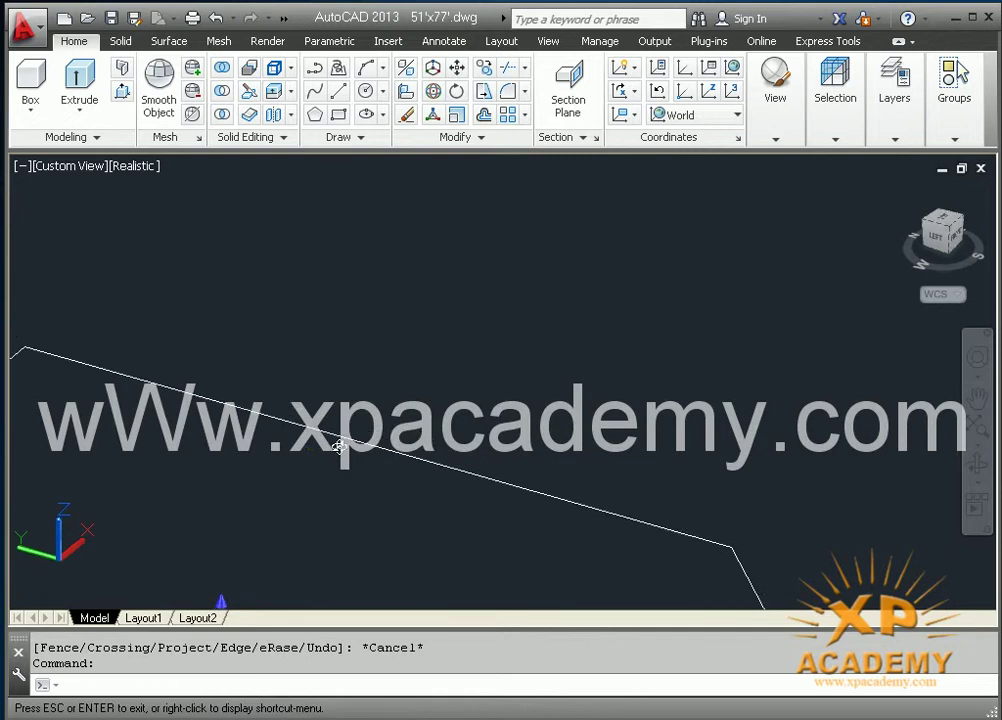
{"action": "left_click", "coordinate": [315, 528]}
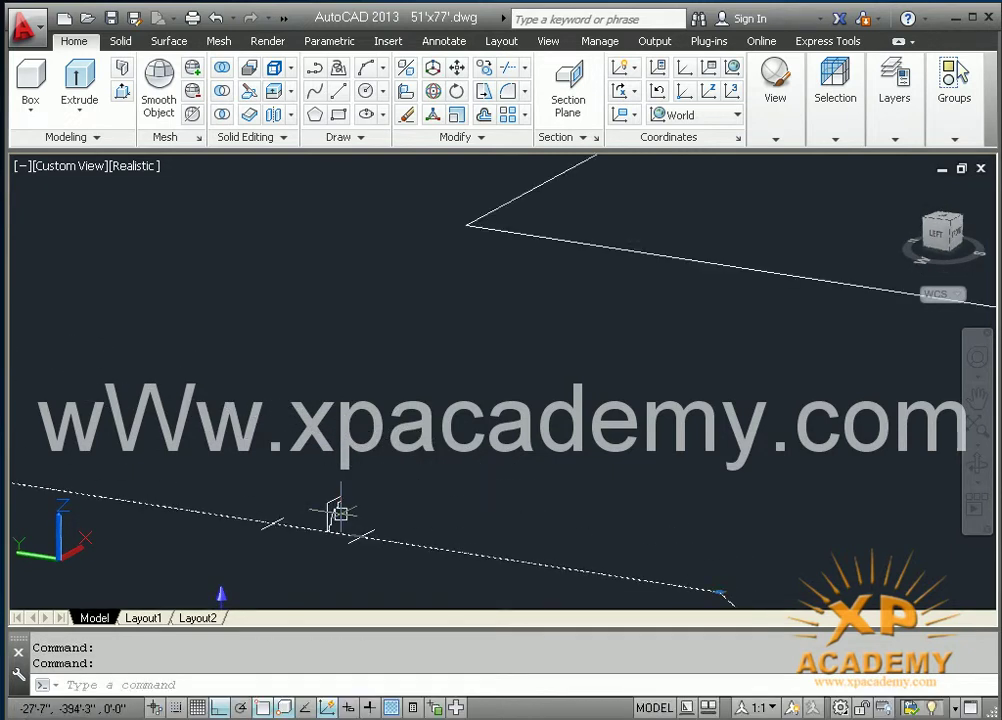
{"action": "mouse_move", "coordinate": [318, 528]}
{"action": "middle_mouse_down"}
{"action": "mouse_move", "coordinate": [351, 291]}
{"action": "mouse_move", "coordinate": [347, 402]}
{"action": "mouse_move", "coordinate": [328, 430]}
{"action": "mouse_move", "coordinate": [337, 455]}
{"action": "mouse_move", "coordinate": [304, 467]}
{"action": "middle_mouse_up"}
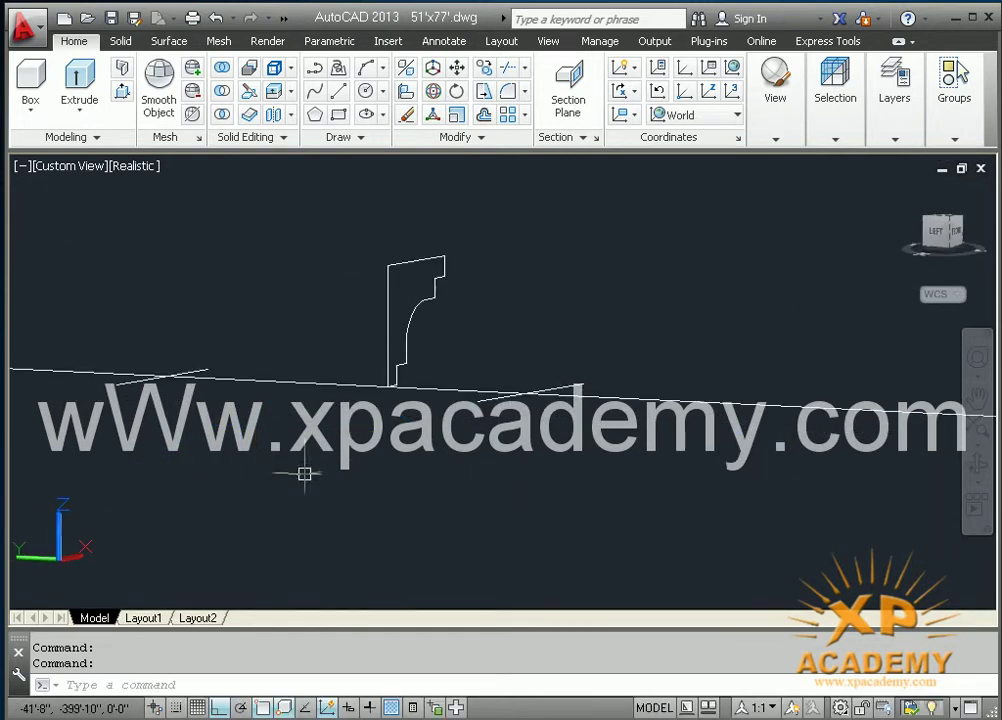
{"action": "key", "text": "ctrl+z"}
{"action": "key", "text": "ctrl+z"}
{"action": "key", "text": "ctrl+z"}
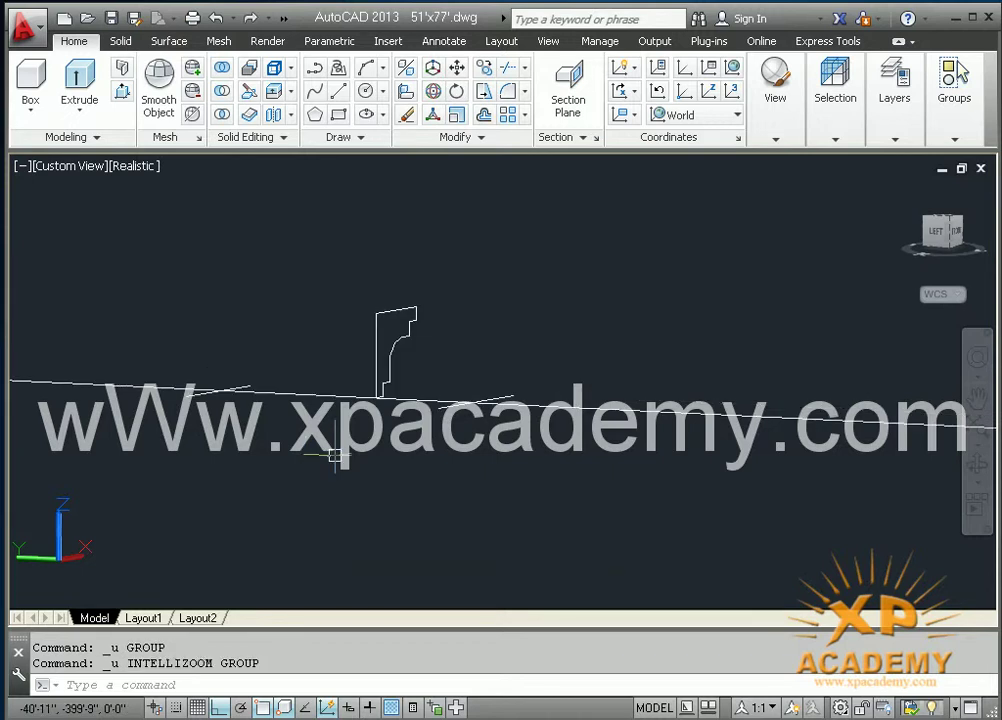
{"action": "mouse_move", "coordinate": [362, 418]}
{"action": "middle_mouse_down", "text": "shift"}
{"action": "mouse_move", "coordinate": [333, 485]}
{"action": "mouse_move", "coordinate": [372, 540]}
{"action": "middle_mouse_up", "text": "shift"}
Break a gap into the roof edge line between two picked points
{"action": "key", "text": "Escape"}
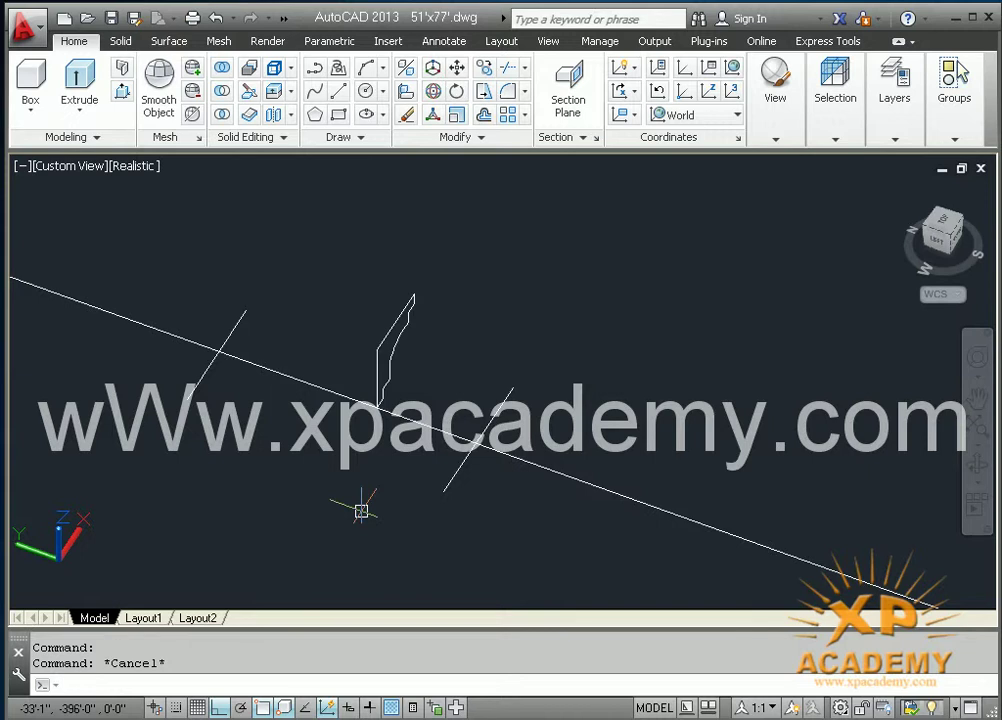
{"action": "type", "text": "br"}
{"action": "key", "text": "Return"}
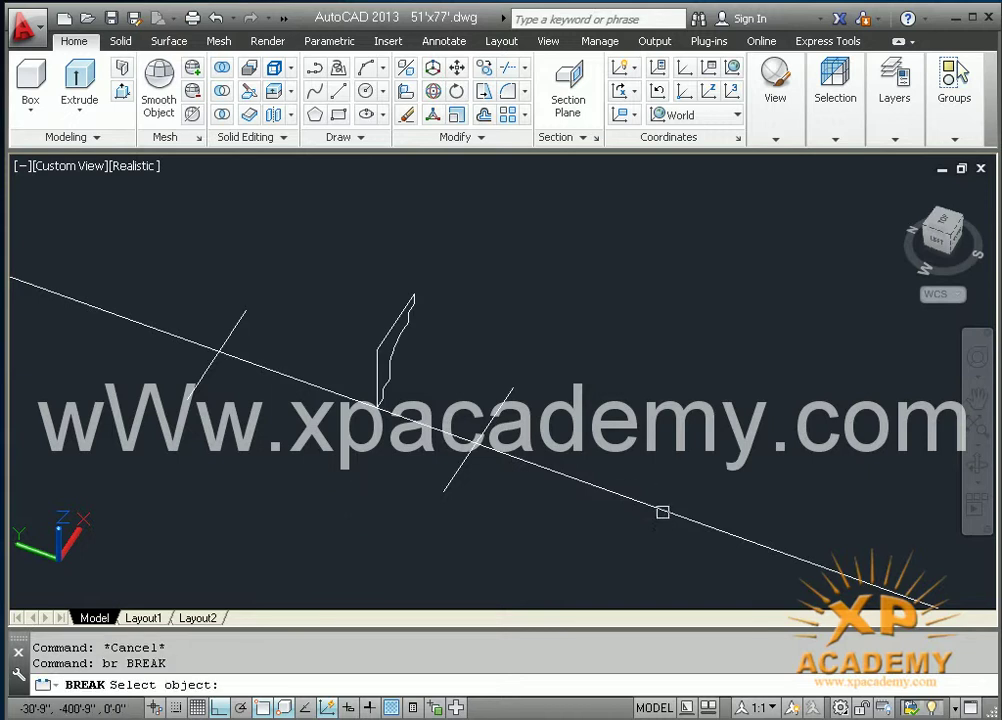
{"action": "left_click", "coordinate": [662, 512]}
{"action": "left_click", "coordinate": [541, 493]}
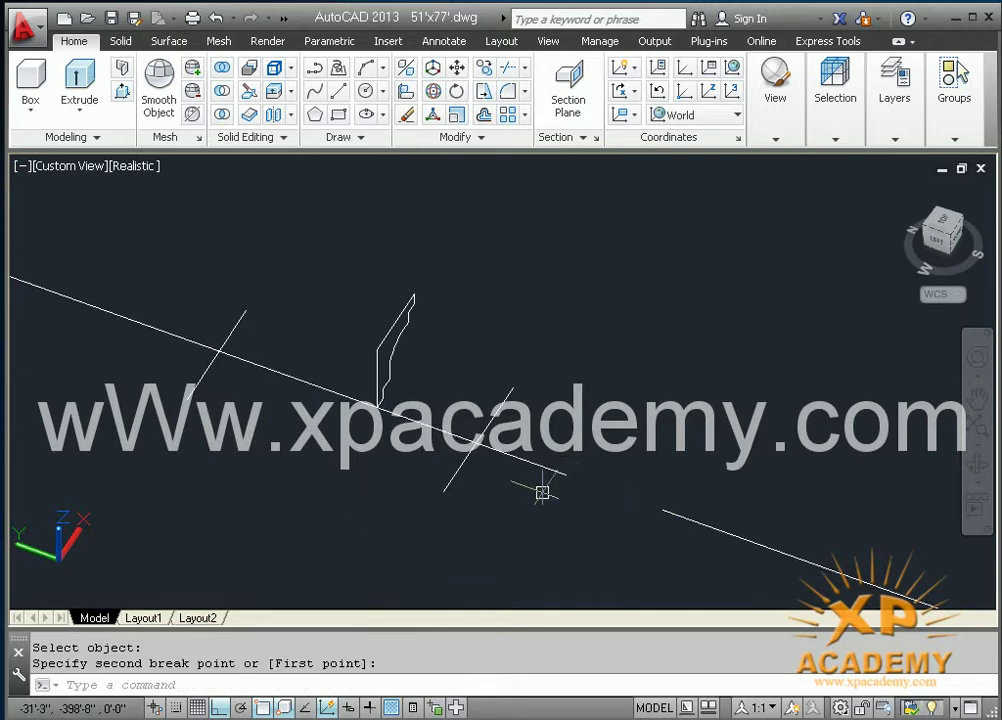
{"action": "key", "text": "Escape"}
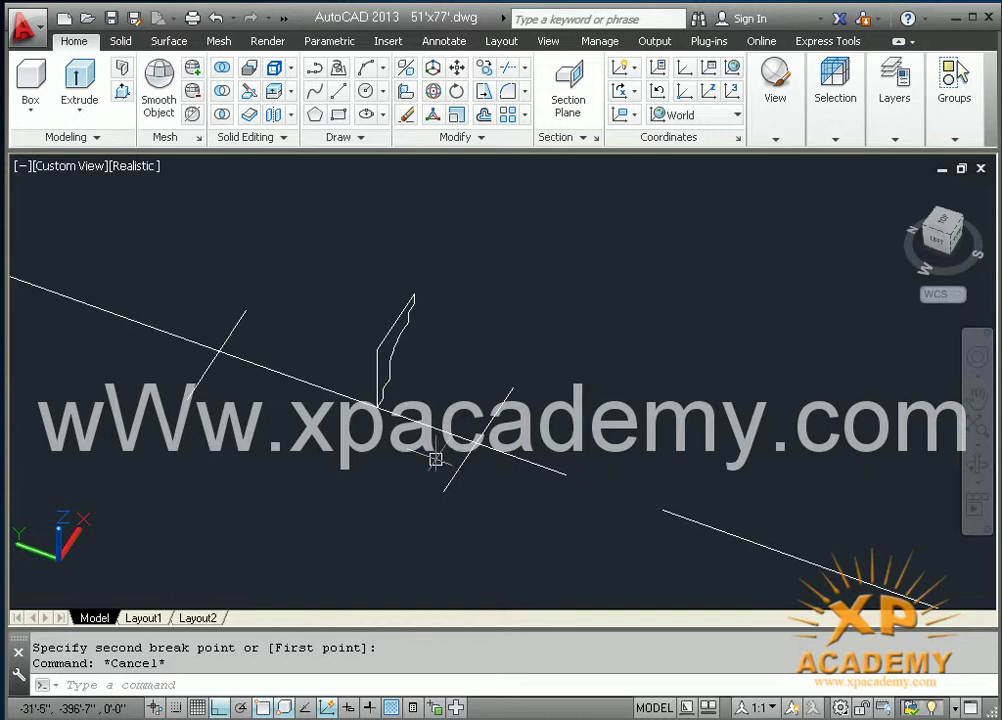
Move the cornice profile from its base point to the roof line's new end
{"action": "type", "text": "m"}
{"action": "key", "text": "Return"}
{"action": "left_click", "coordinate": [360, 367]}
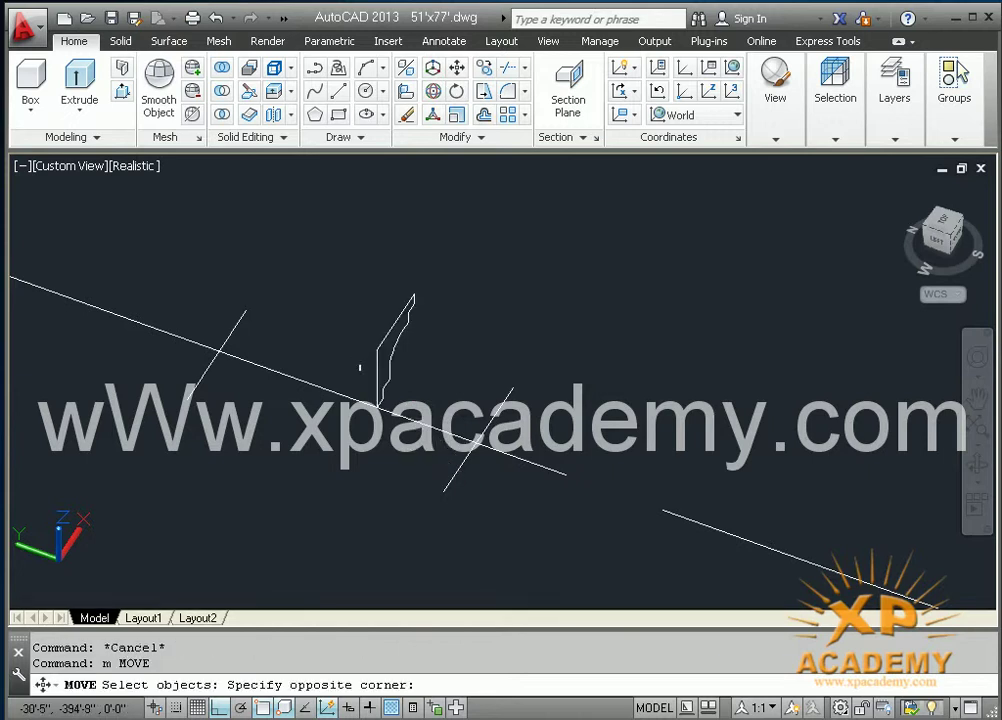
{"action": "left_click", "coordinate": [369, 380]}
{"action": "left_click", "coordinate": [376, 372]}
{"action": "key", "text": "Return"}
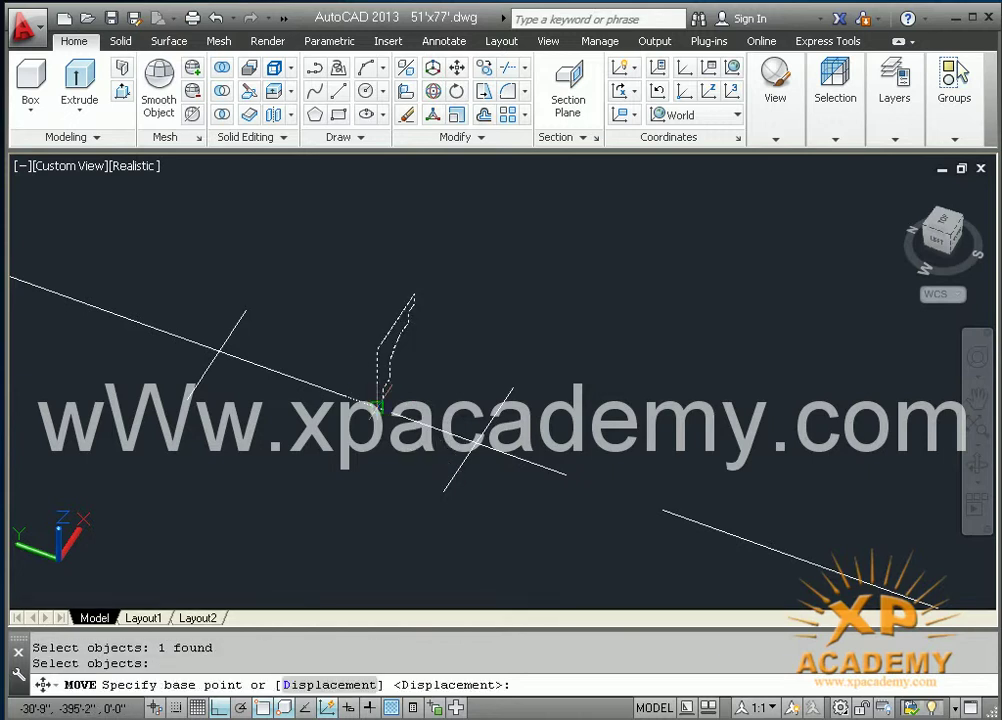
{"action": "left_click", "coordinate": [379, 403]}
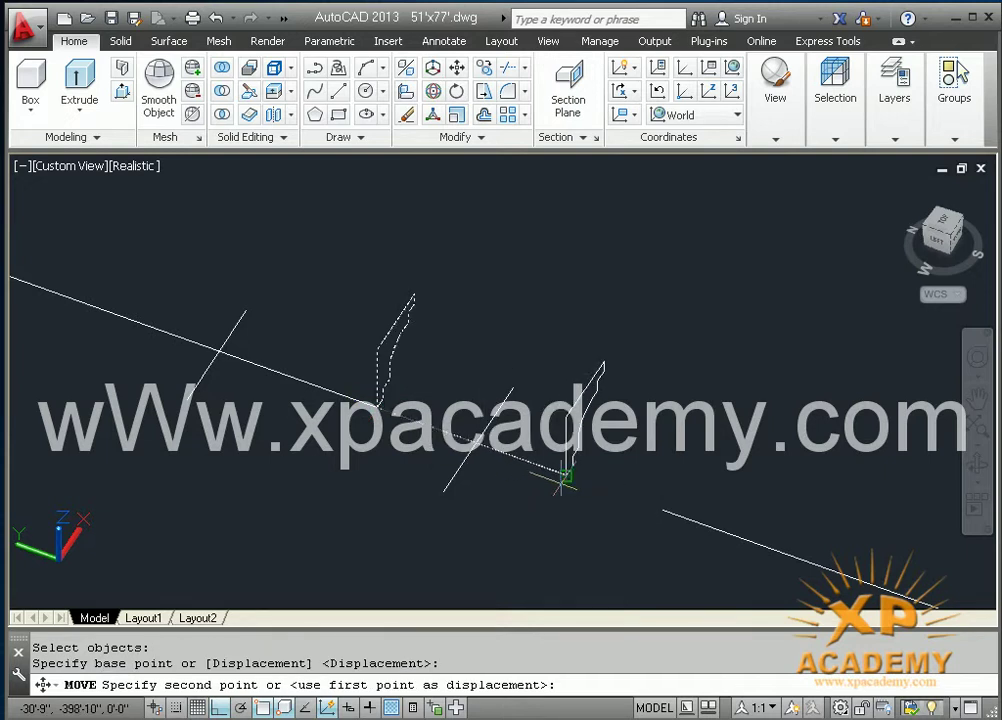
{"action": "left_click", "coordinate": [565, 477]}
{"action": "key", "text": "Escape"}
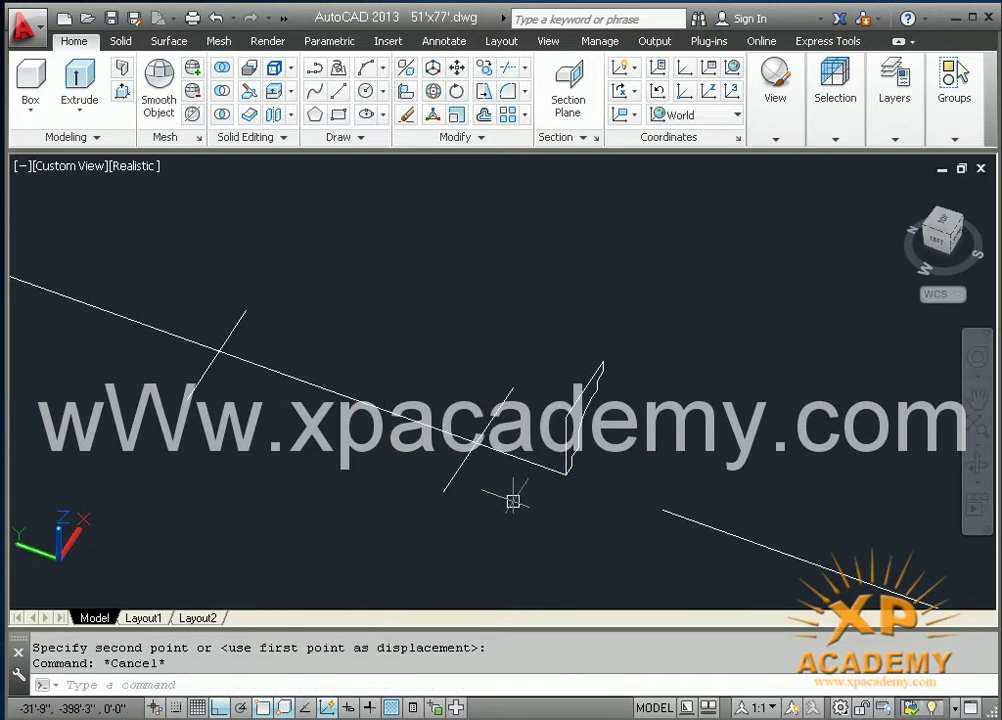
{"action": "type", "text": "ext"}
Extrude the cornice profile along the broken roof edge segment as its path
{"action": "key", "text": "Return"}
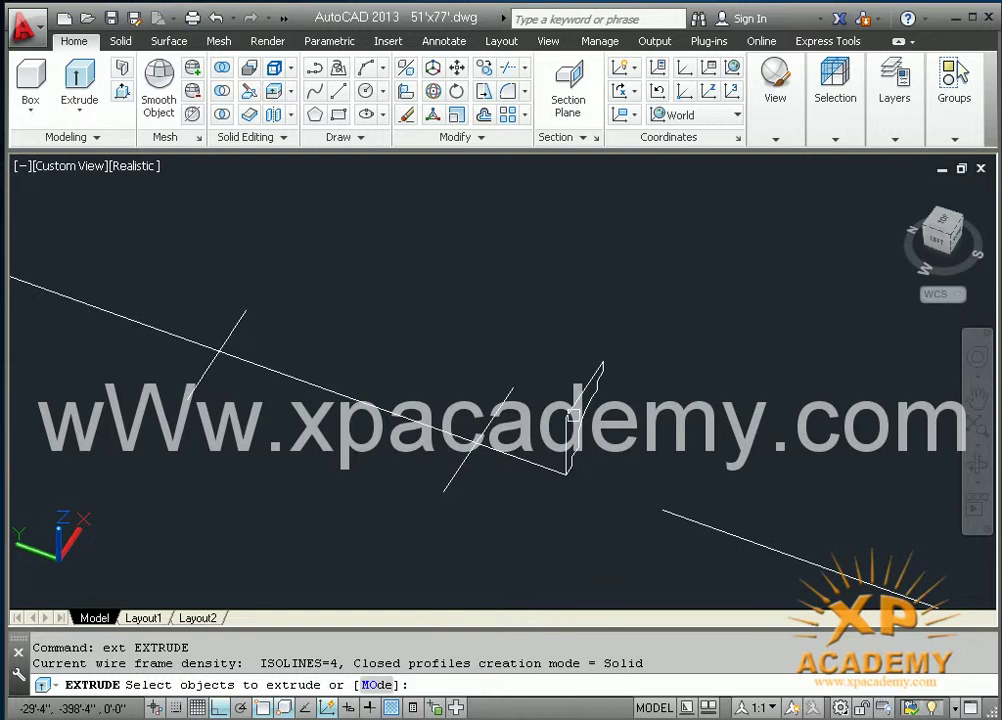
{"action": "left_click", "coordinate": [571, 413]}
{"action": "key", "text": "Return"}
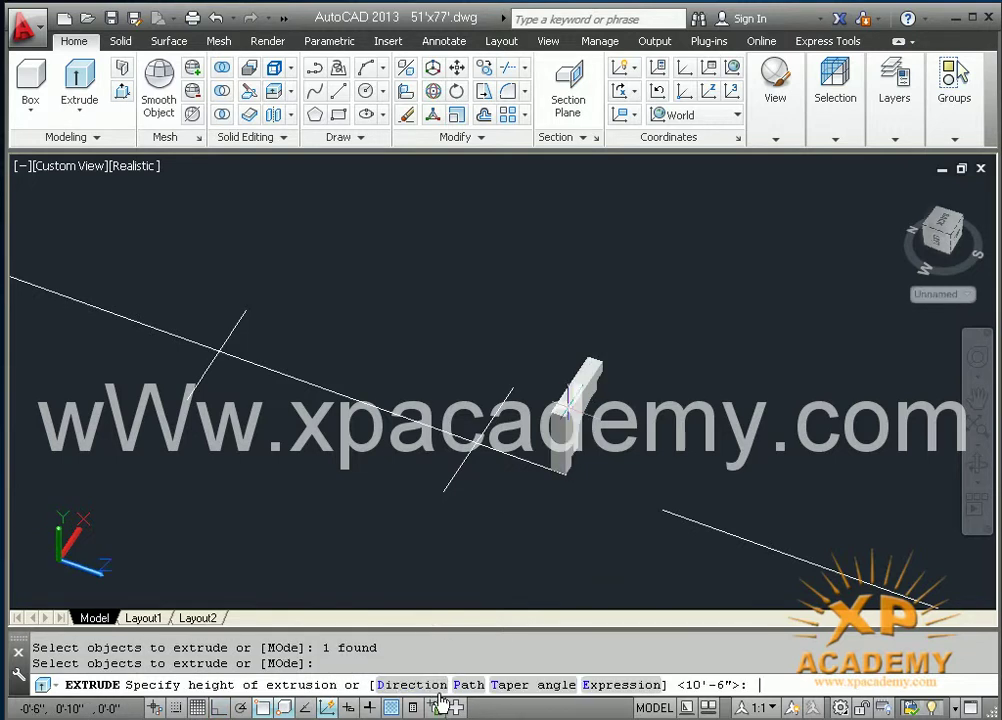
{"action": "left_click", "coordinate": [466, 688]}
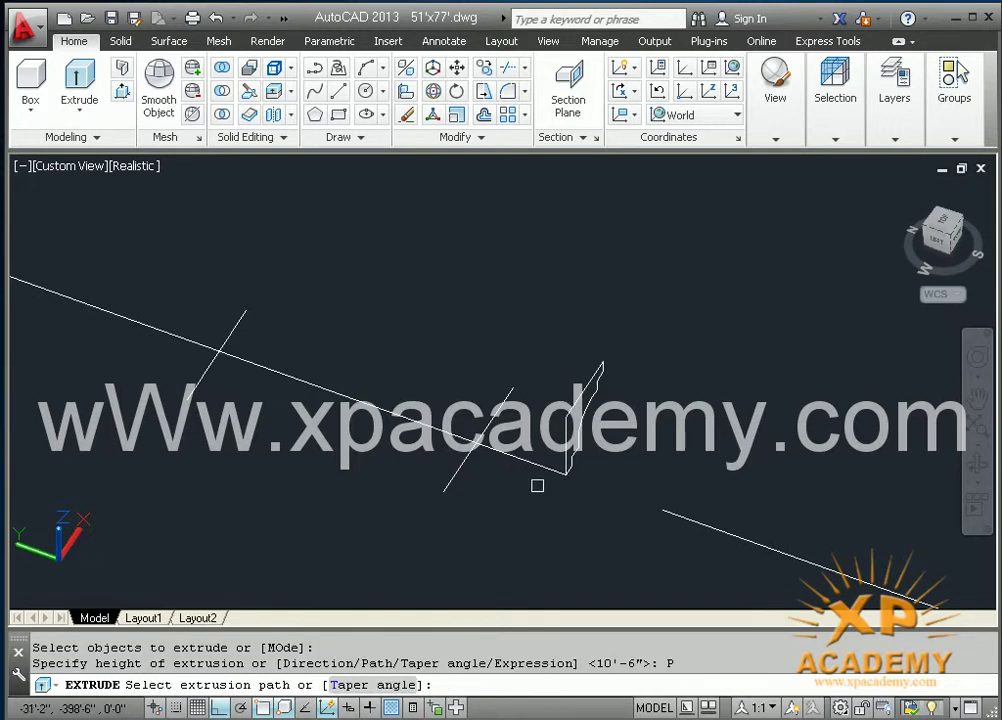
{"action": "left_click", "coordinate": [530, 466]}
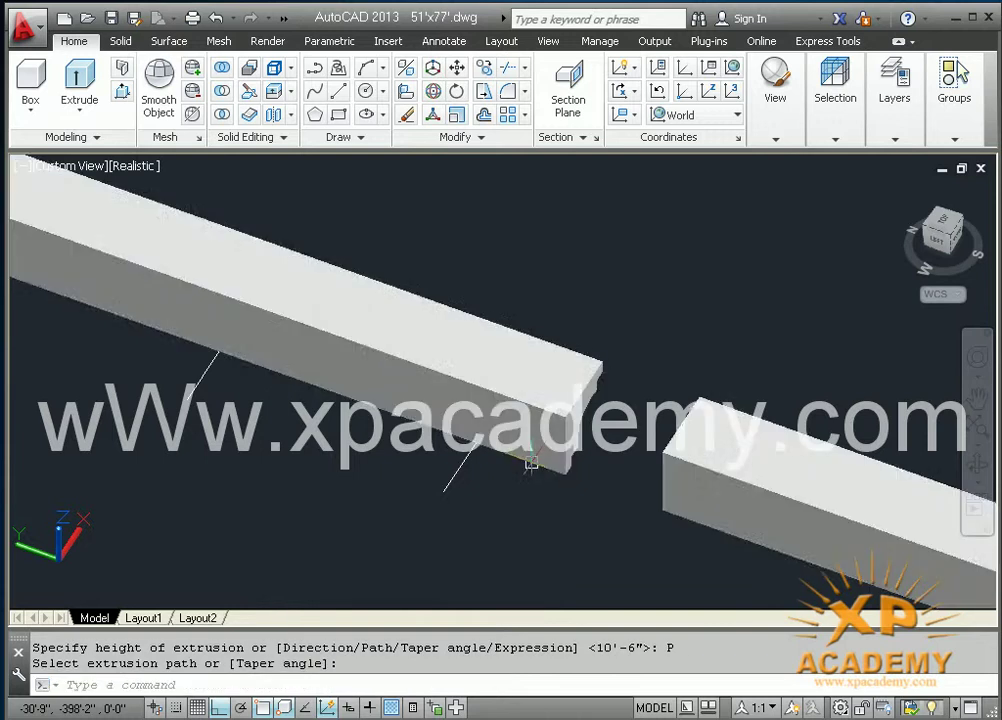
{"action": "mouse_move", "coordinate": [490, 450]}
{"action": "middle_mouse_down"}
{"action": "mouse_move", "coordinate": [342, 358]}
{"action": "mouse_move", "coordinate": [275, 362]}
{"action": "mouse_move", "coordinate": [425, 461]}
{"action": "middle_mouse_up"}
Delete the leftover path line
{"action": "left_click", "coordinate": [267, 352]}
{"action": "key", "text": "Delete"}
{"action": "left_click", "coordinate": [170, 360]}
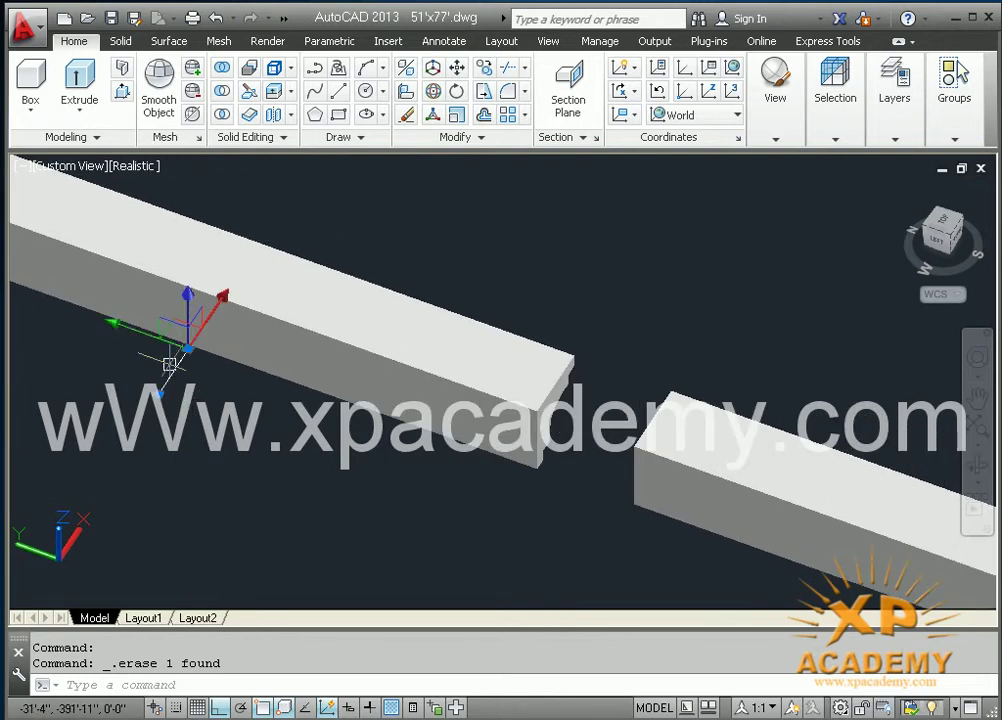
{"action": "key", "text": "Escape"}
{"action": "scroll", "coordinate": [500, 500], "scroll_direction": "down", "scroll_amount": 5}
{"action": "scroll", "coordinate": [253, 472], "scroll_direction": "down", "scroll_amount": 5}
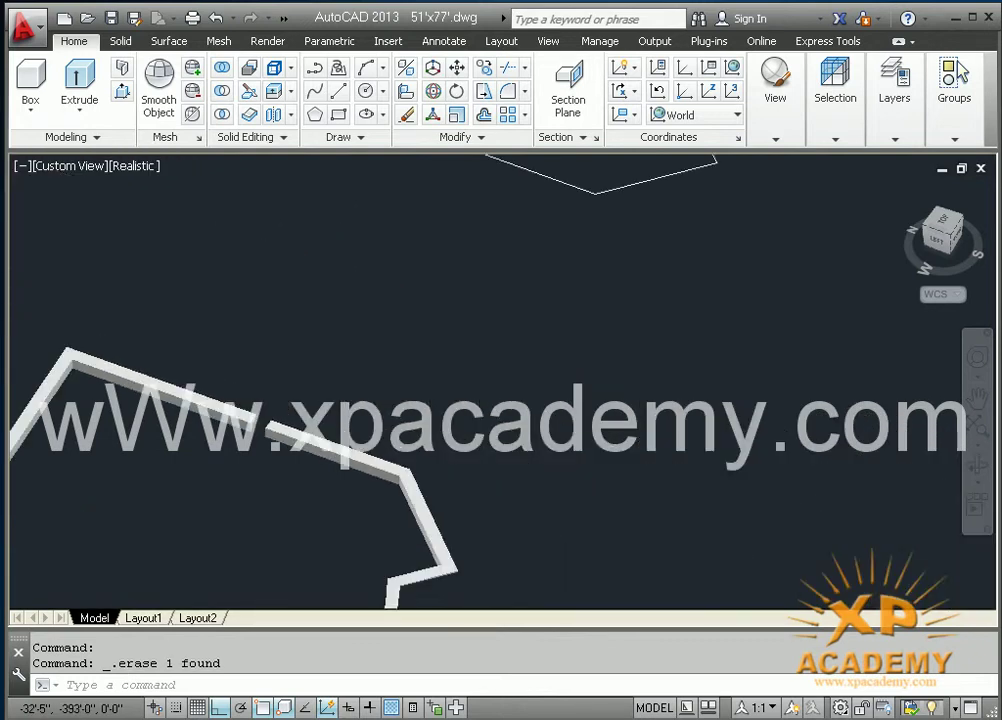
{"action": "scroll", "coordinate": [253, 472], "scroll_direction": "down", "scroll_amount": 2}
{"action": "mouse_move", "coordinate": [253, 472]}
{"action": "middle_mouse_down"}
{"action": "mouse_move", "coordinate": [328, 452]}
{"action": "mouse_move", "coordinate": [331, 437]}
{"action": "middle_mouse_up"}
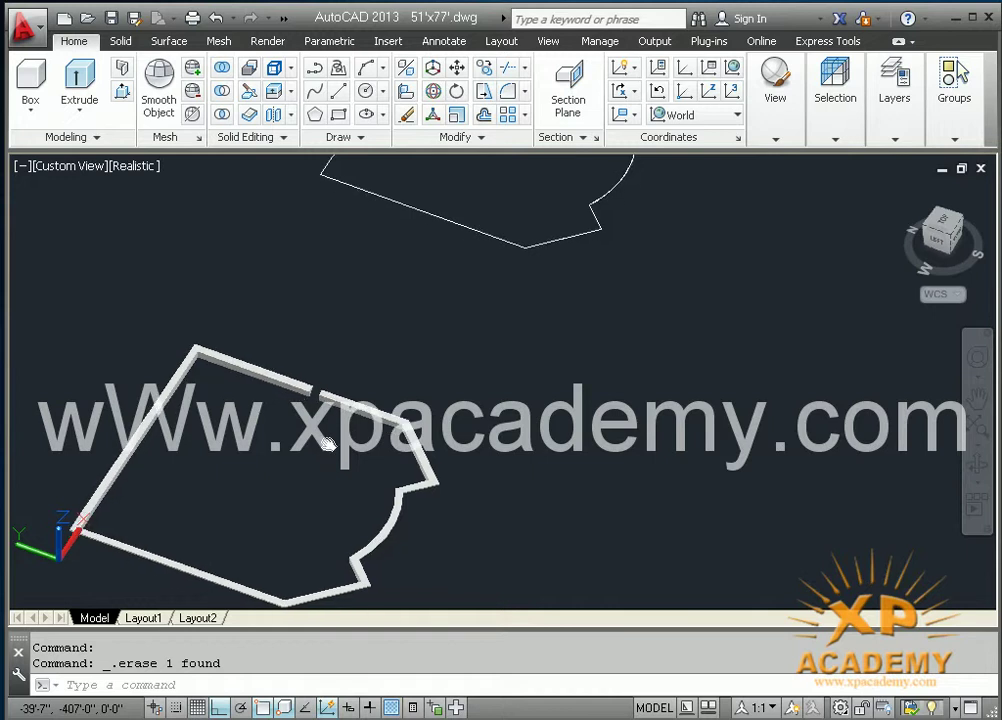
{"action": "mouse_move", "coordinate": [245, 497]}
{"action": "middle_mouse_down", "text": "shift"}
{"action": "mouse_move", "coordinate": [253, 423]}
{"action": "mouse_move", "coordinate": [282, 373]}
{"action": "mouse_move", "coordinate": [297, 519]}
{"action": "middle_mouse_up", "text": "shift"}
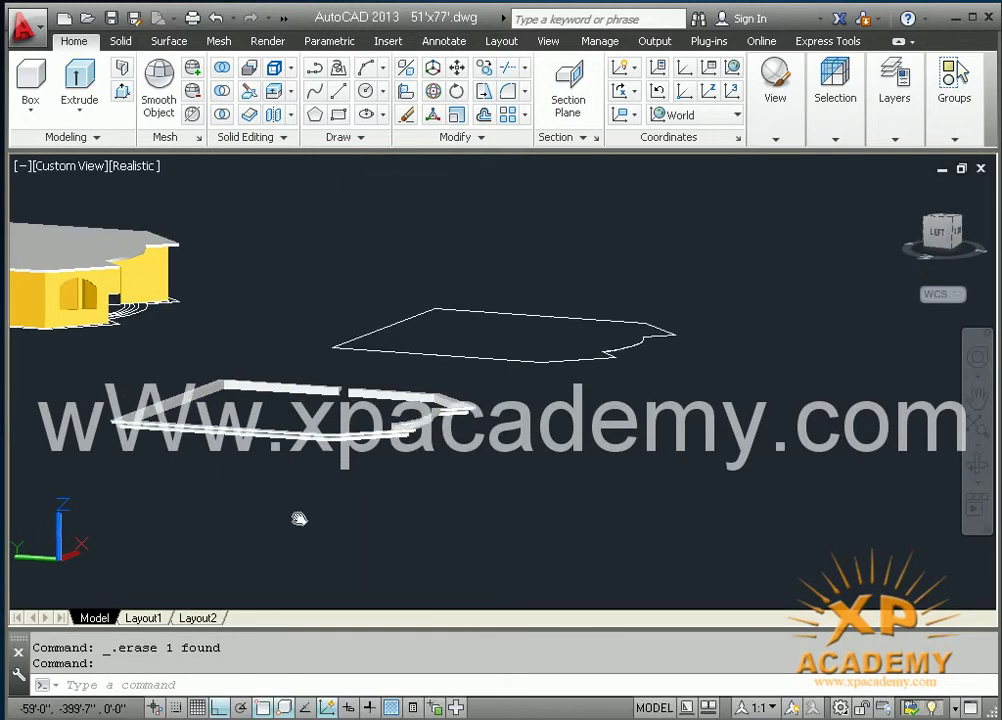
{"action": "mouse_move", "coordinate": [297, 457]}
{"action": "middle_mouse_down", "text": "shift"}
{"action": "mouse_move", "coordinate": [300, 405]}
{"action": "mouse_move", "coordinate": [322, 365]}
{"action": "mouse_move", "coordinate": [322, 680]}
{"action": "middle_mouse_up", "text": "shift"}
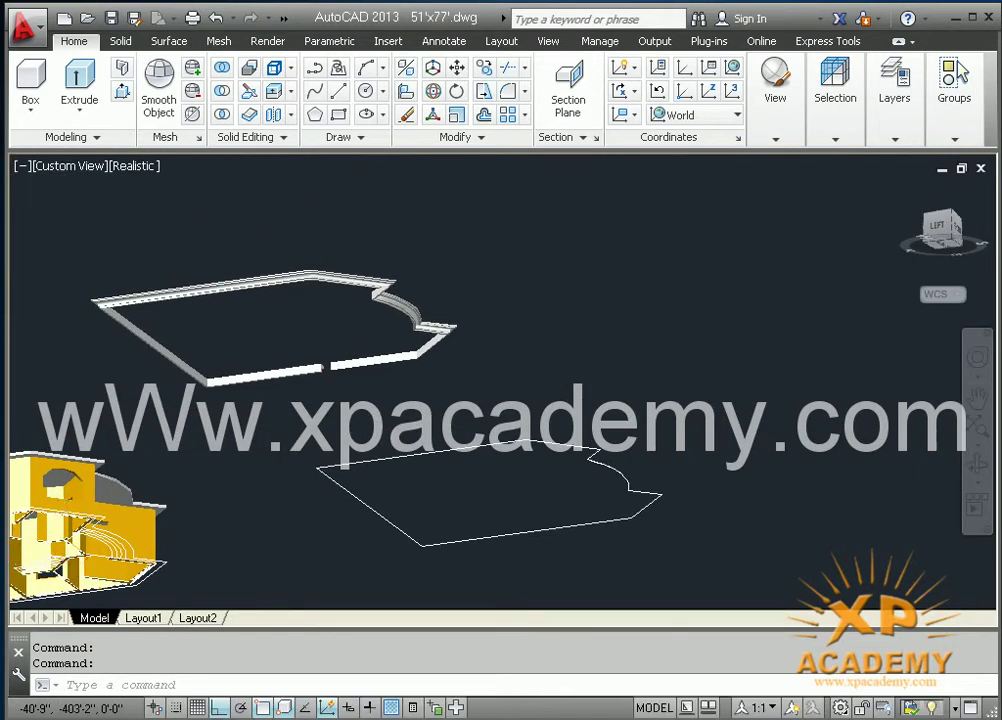
{"action": "scroll", "coordinate": [320, 262], "scroll_direction": "up", "scroll_amount": 5}
{"action": "middle_click_drag", "start_coordinate": [369, 265], "coordinate": [374, 452]}
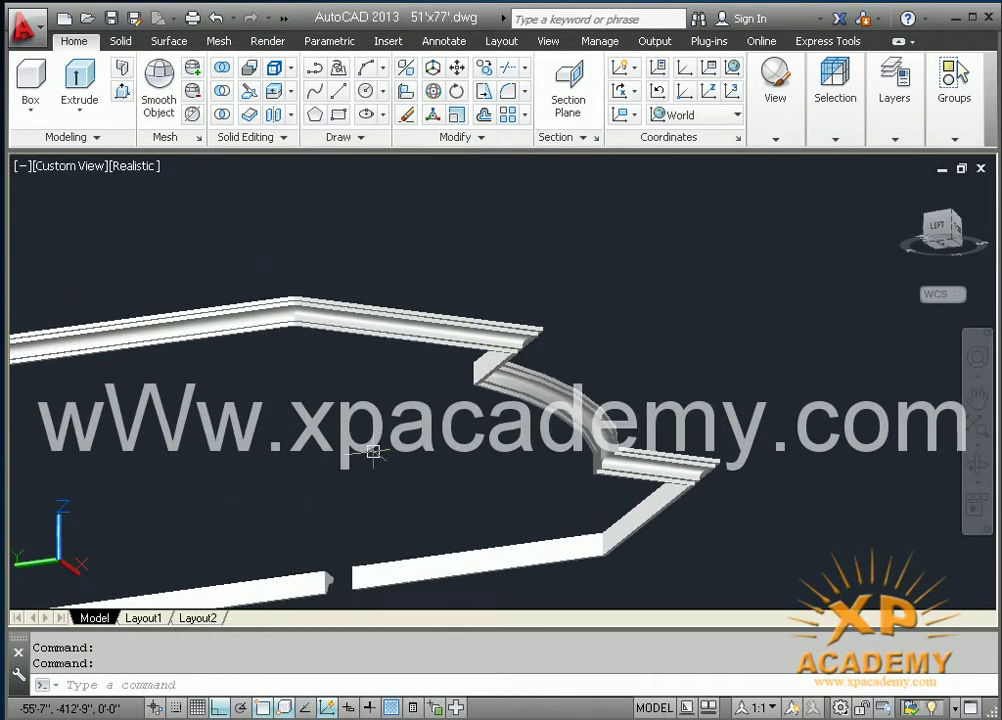
{"action": "mouse_move", "coordinate": [402, 372]}
{"action": "middle_mouse_down", "text": "shift"}
{"action": "mouse_move", "coordinate": [403, 358]}
{"action": "mouse_move", "coordinate": [349, 340]}
{"action": "mouse_move", "coordinate": [253, 344]}
{"action": "mouse_move", "coordinate": [273, 344]}
{"action": "mouse_move", "coordinate": [310, 403]}
{"action": "mouse_move", "coordinate": [329, 463]}
{"action": "mouse_move", "coordinate": [409, 453]}
{"action": "middle_mouse_up", "text": "shift"}
{"action": "middle_click_drag", "start_coordinate": [320, 315], "coordinate": [324, 416]}
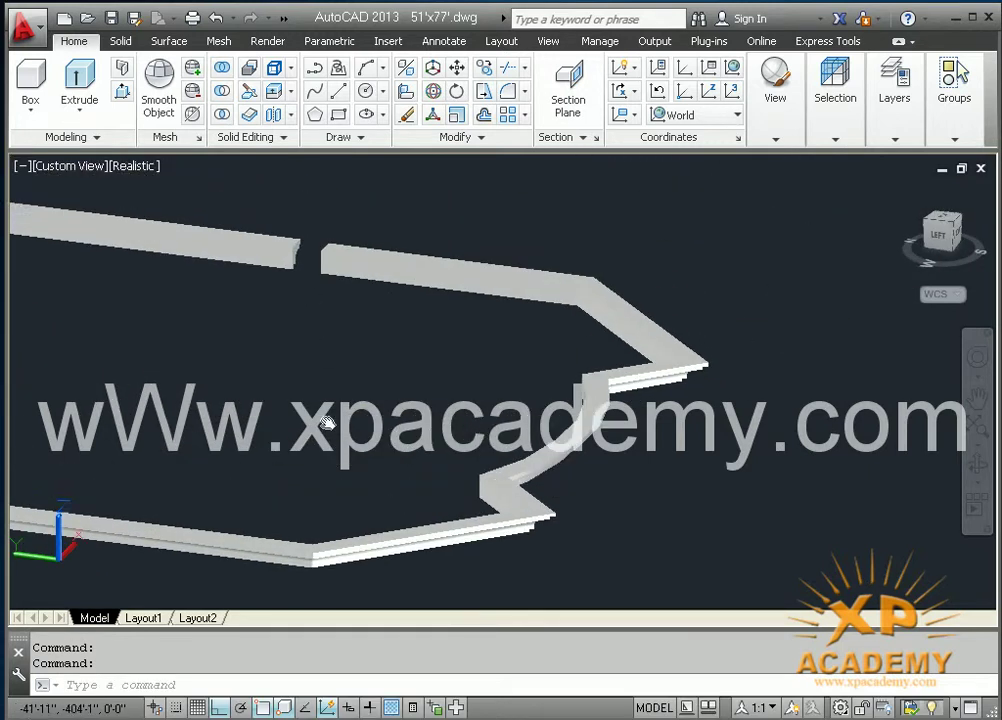
{"action": "scroll", "coordinate": [324, 416], "scroll_direction": "up", "scroll_amount": 3}
{"action": "scroll", "coordinate": [309, 403], "scroll_direction": "up", "scroll_amount": 2}
{"action": "scroll", "coordinate": [329, 380], "scroll_direction": "up", "scroll_amount": 2}
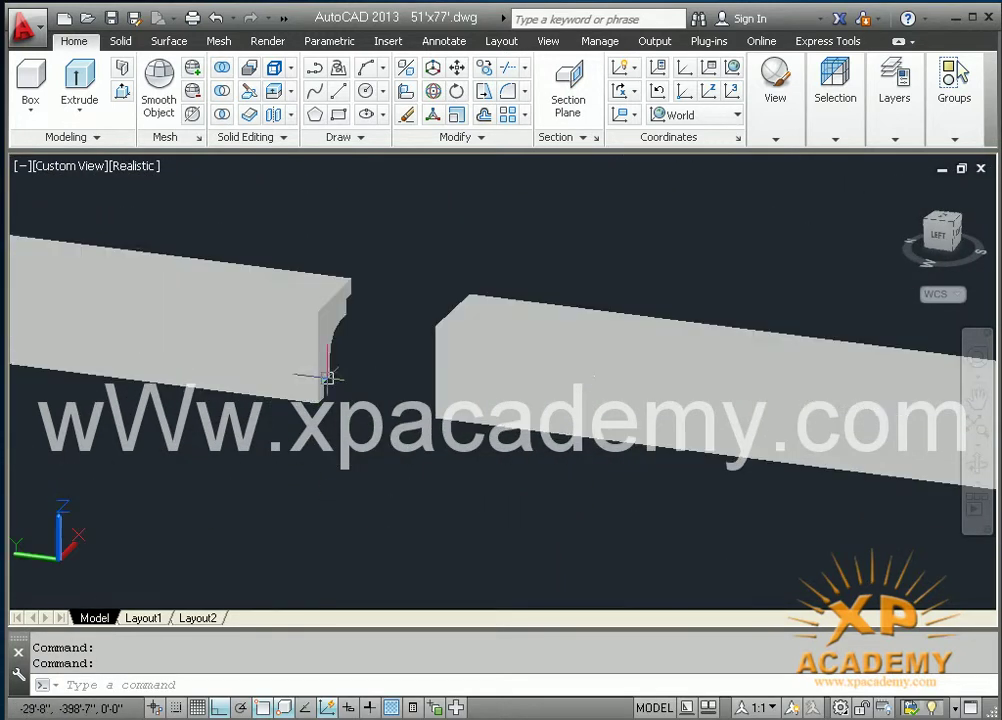
{"action": "middle_click_drag", "start_coordinate": [357, 384], "coordinate": [346, 402]}
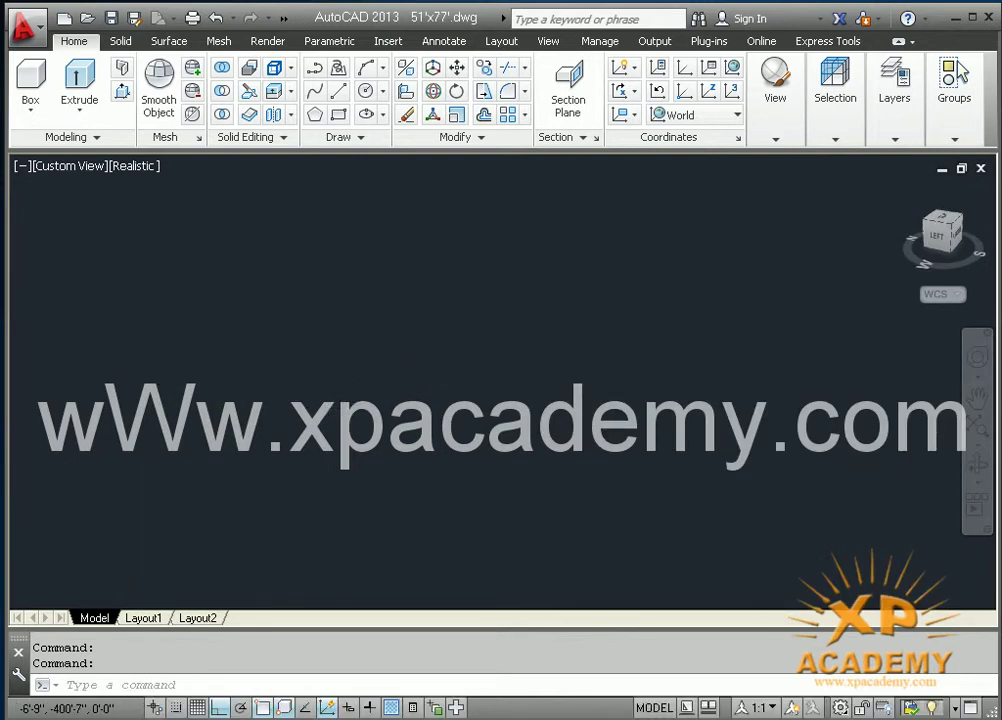
{"action": "middle_click_drag", "start_coordinate": [422, 341], "coordinate": [409, 365]}
{"action": "scroll", "coordinate": [235, 483], "scroll_direction": "up", "scroll_amount": 2}
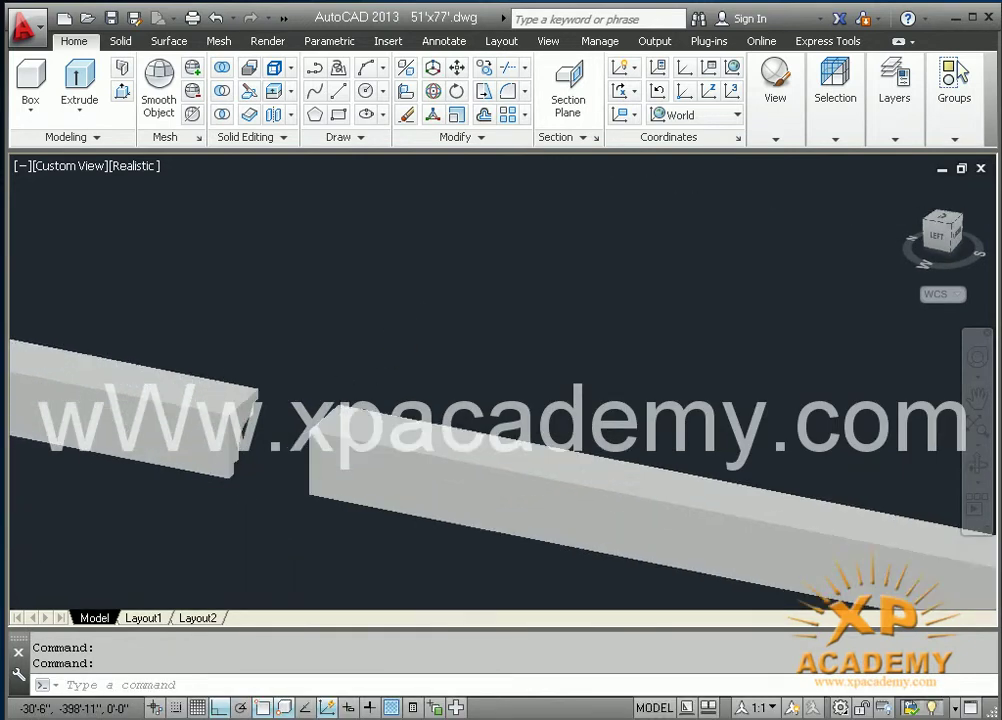
{"action": "scroll", "coordinate": [237, 452], "scroll_direction": "up", "scroll_amount": 2}
{"action": "scroll", "coordinate": [278, 424], "scroll_direction": "up", "scroll_amount": 1}
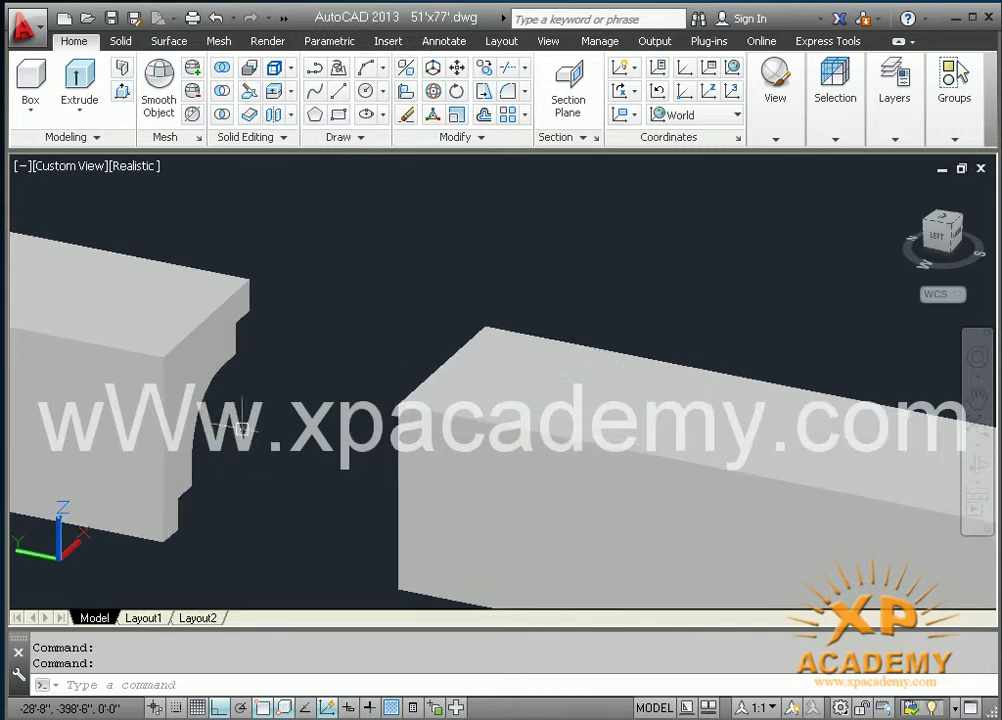
{"action": "scroll", "coordinate": [300, 412], "scroll_direction": "up", "scroll_amount": 2}
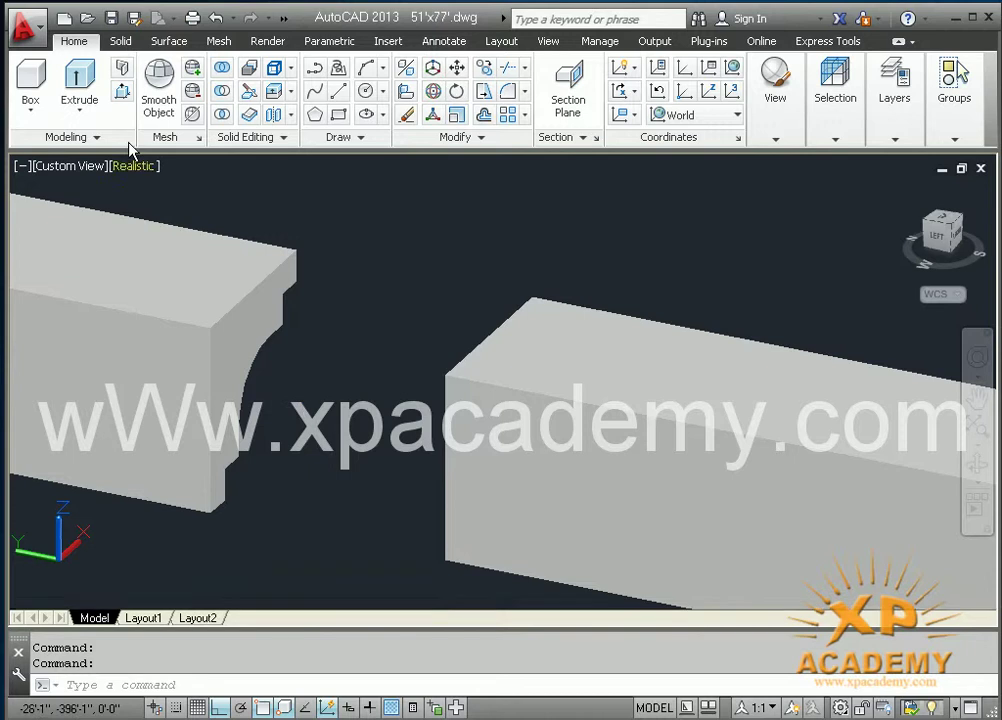
{"action": "left_click", "coordinate": [122, 92]}
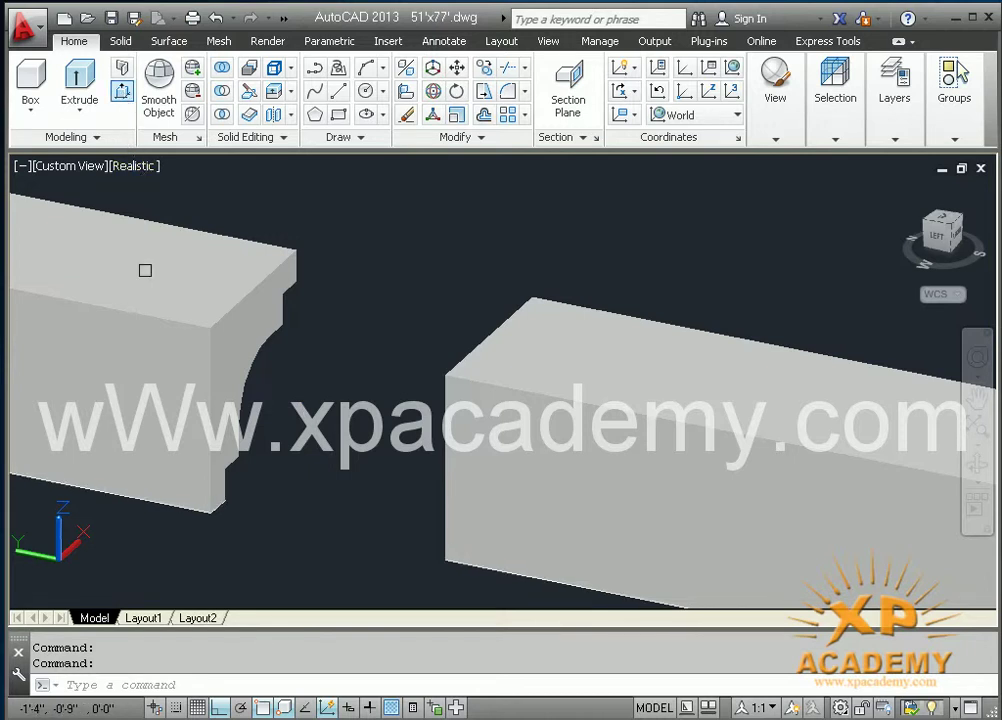
{"action": "left_click", "coordinate": [231, 362]}
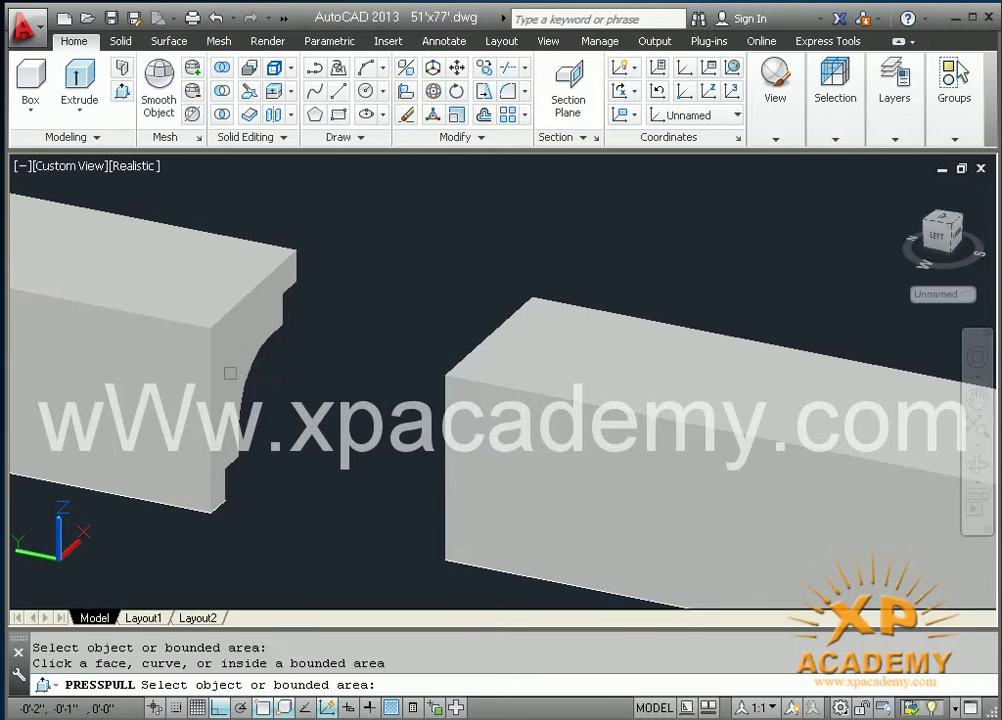
{"action": "key", "text": "Return"}
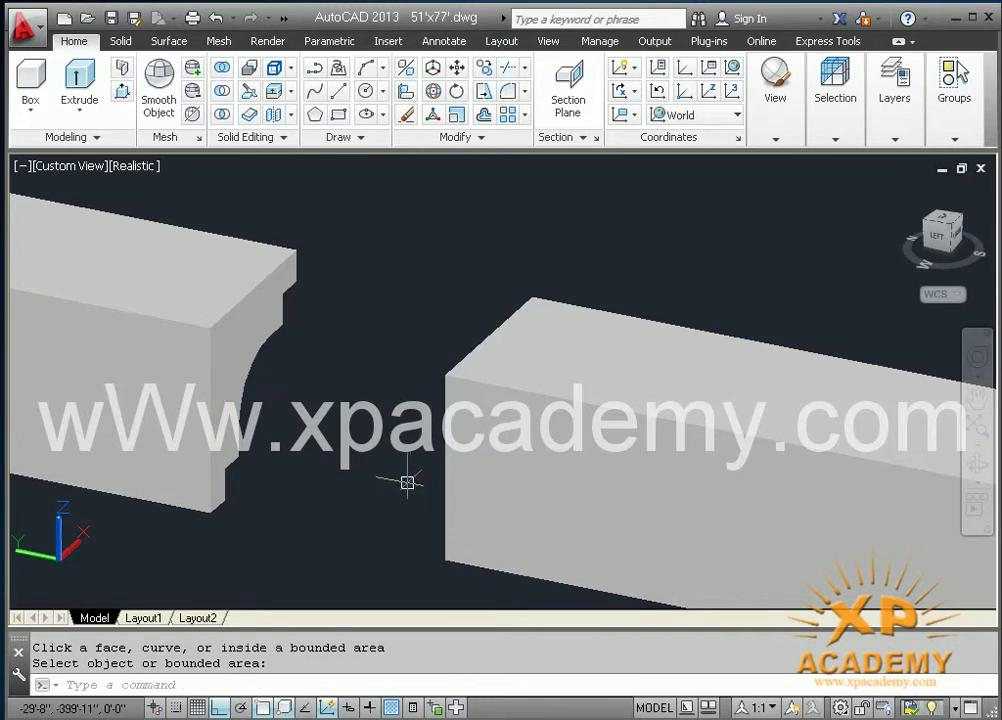
{"action": "left_click", "coordinate": [83, 88]}
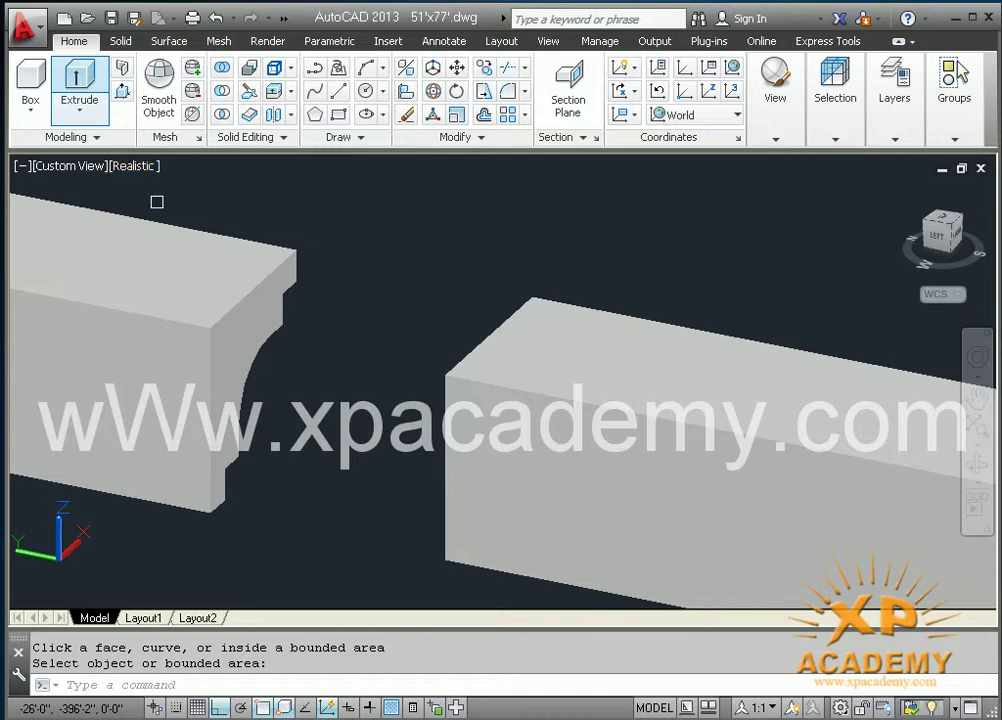
{"action": "left_click", "coordinate": [232, 350]}
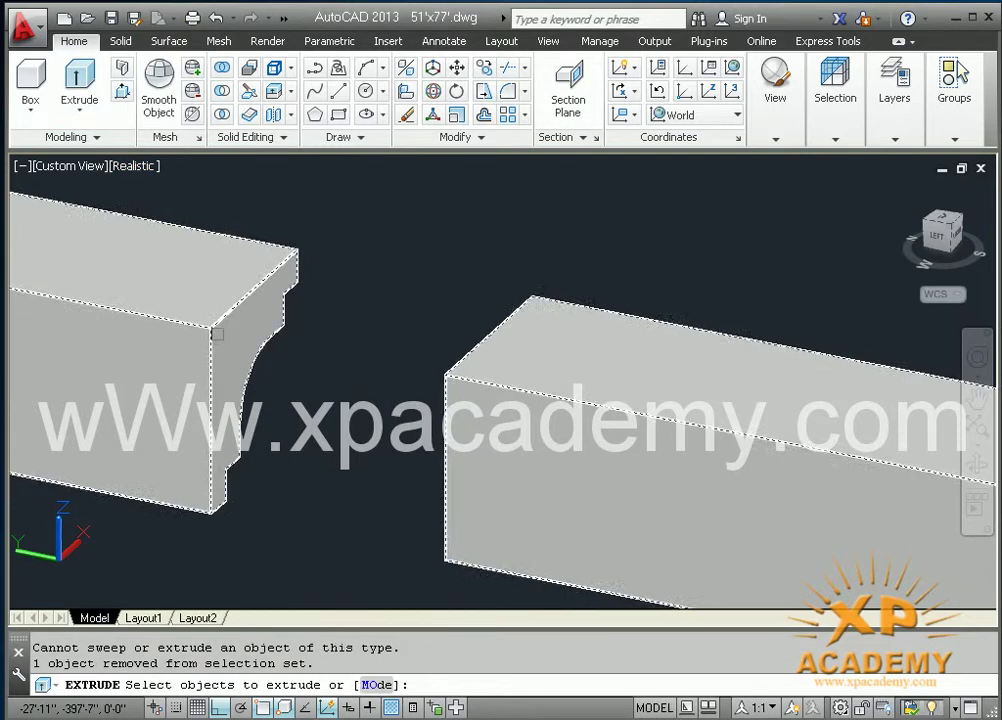
{"action": "left_click", "coordinate": [229, 338]}
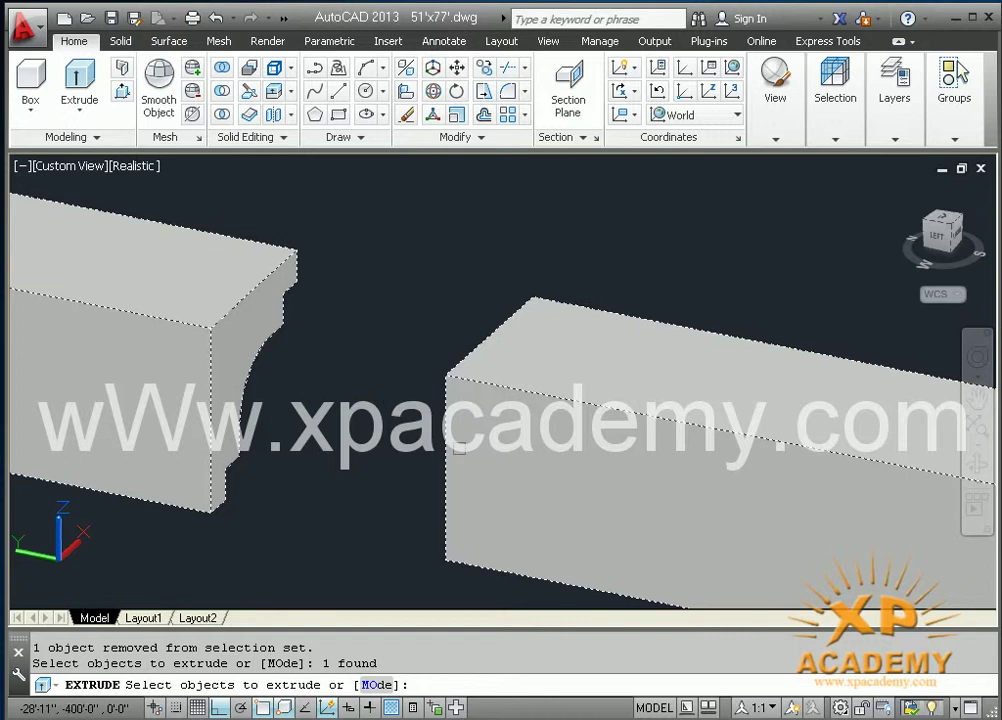
{"action": "key", "text": "Escape"}
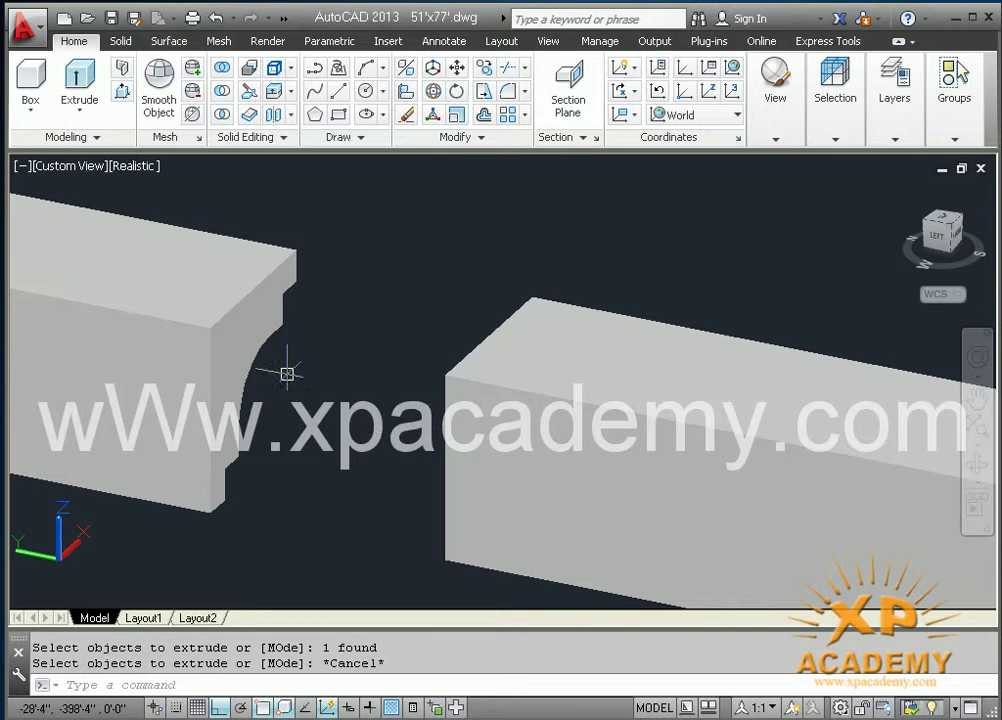
Start a mesh Extrude Face on the left cornice piece's profiled end face
{"action": "left_click", "coordinate": [219, 47]}
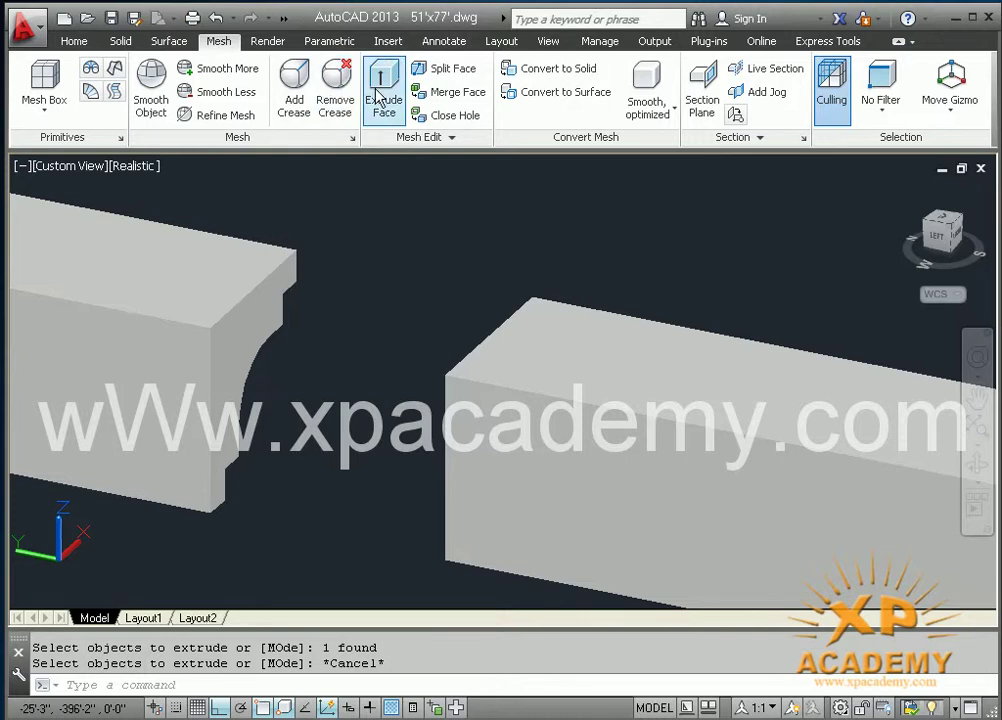
{"action": "left_click", "coordinate": [240, 366]}
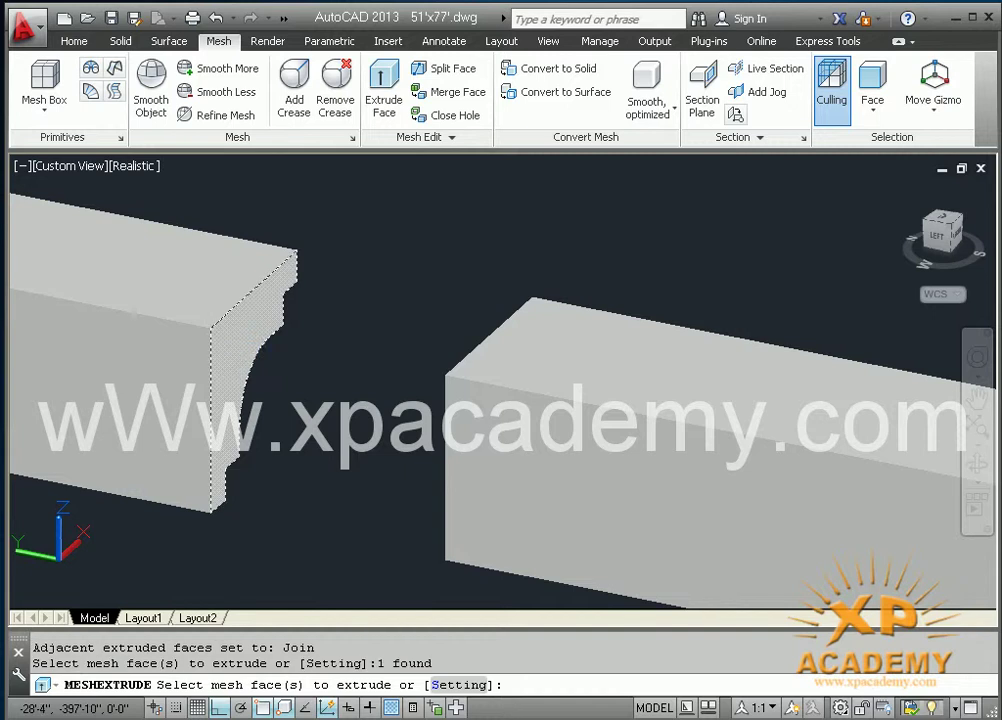
Start Extrude Faces and select the curved end face of the parapet piece
{"action": "left_click", "coordinate": [240, 302]}
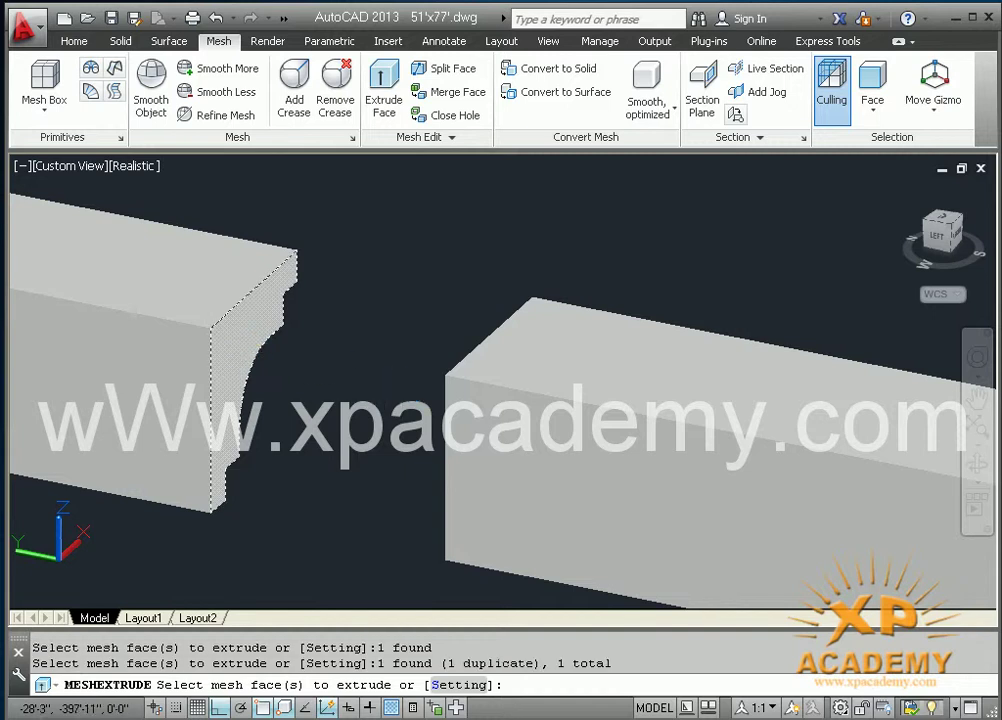
{"action": "left_click", "coordinate": [235, 307]}
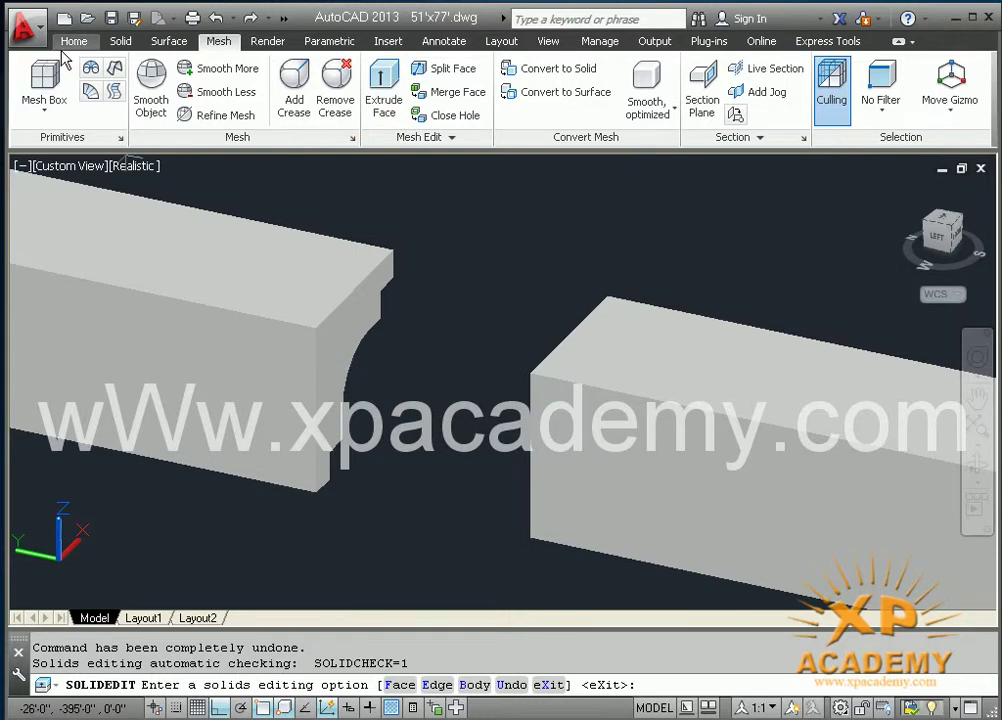
{"action": "left_click", "coordinate": [73, 41]}
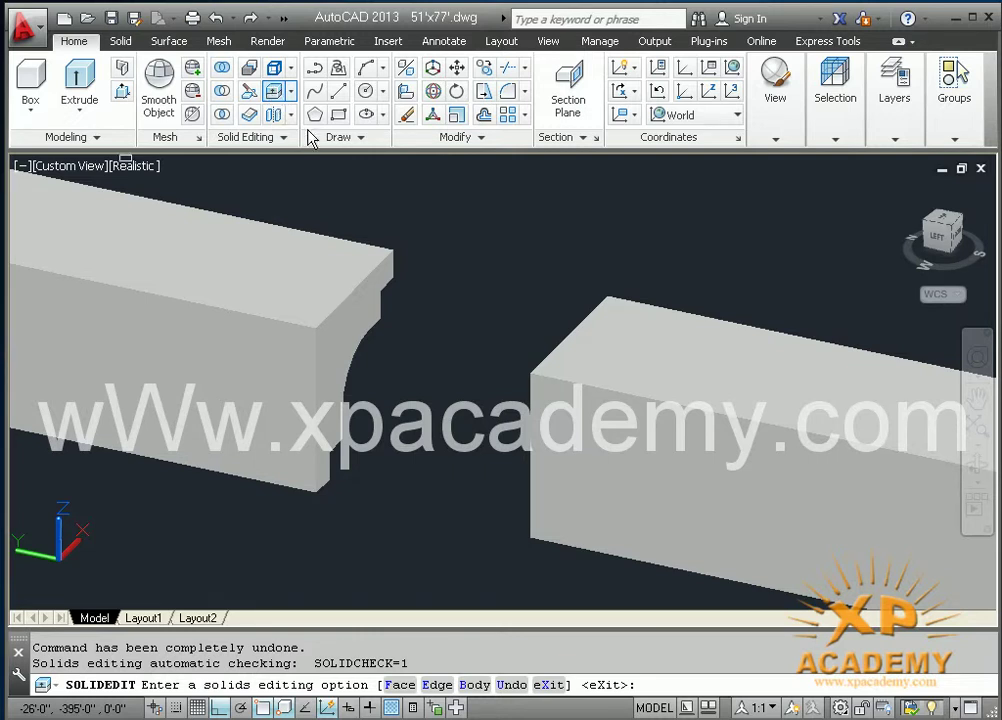
{"action": "left_click", "coordinate": [273, 90]}
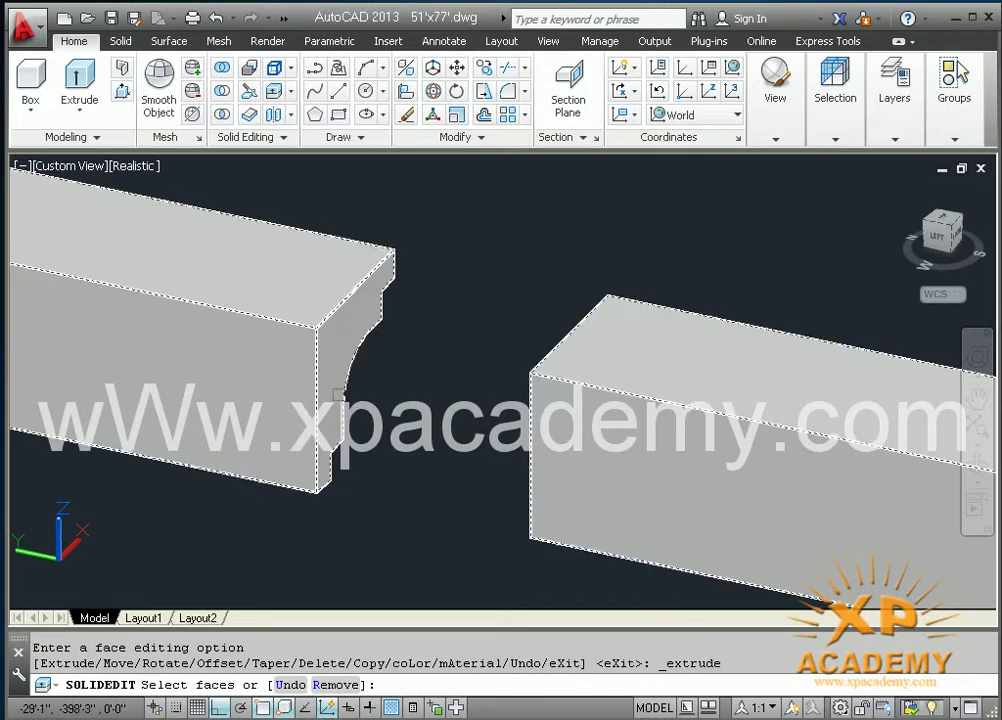
{"action": "scroll", "coordinate": [338, 394], "scroll_direction": "up", "scroll_amount": 3}
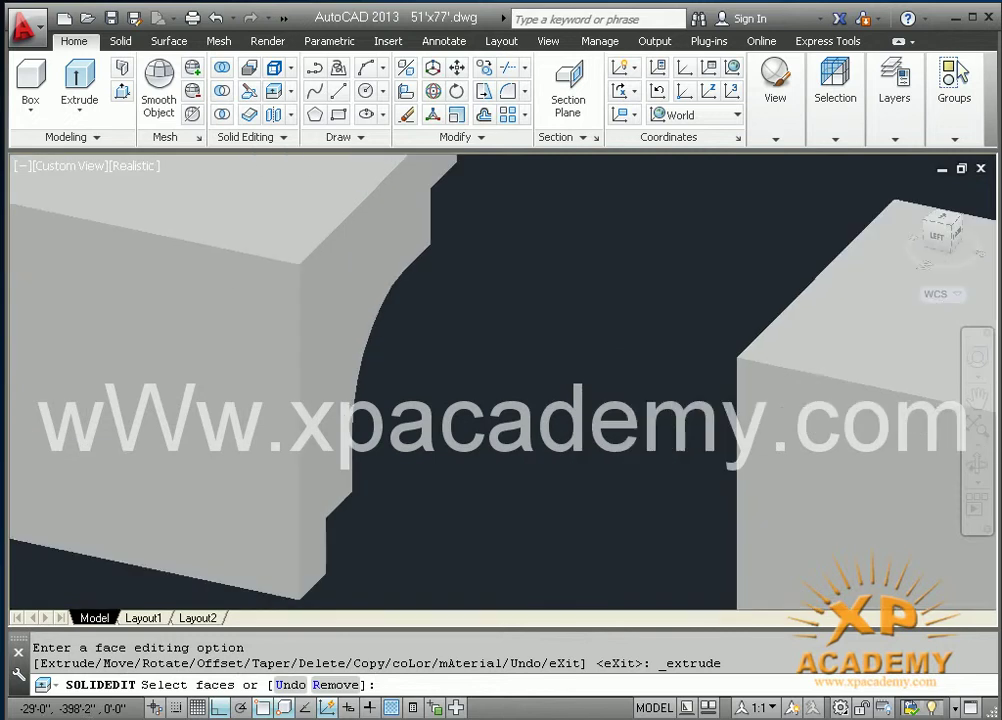
{"action": "left_click", "coordinate": [331, 327]}
{"action": "left_click", "coordinate": [319, 323]}
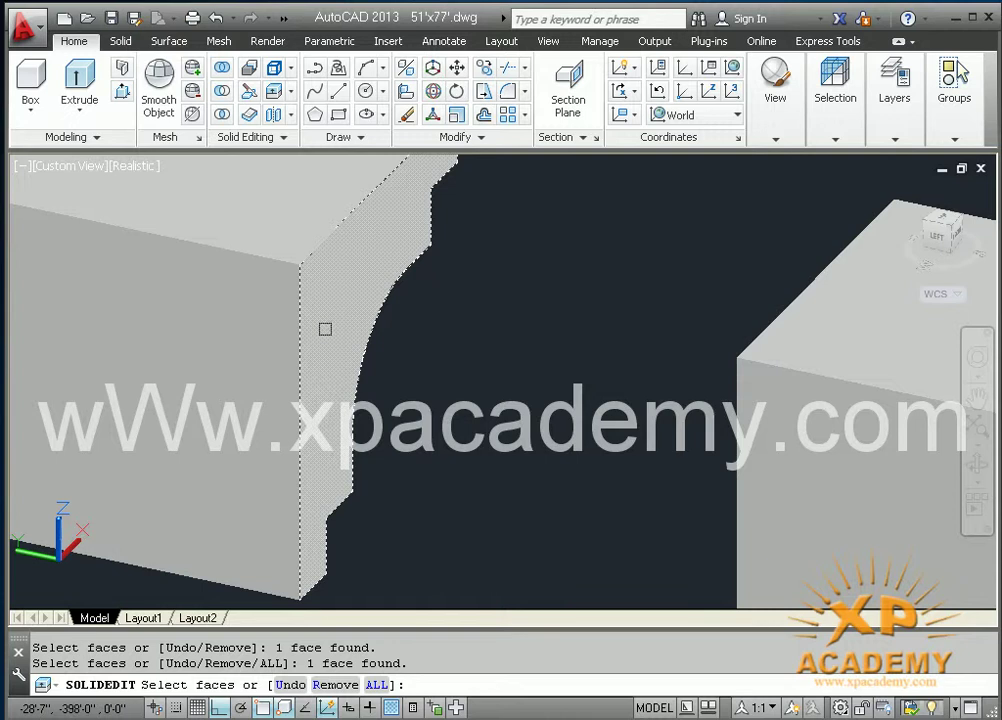
Extrude that face across the gap to the neighbouring piece with zero taper
{"action": "scroll", "coordinate": [362, 290], "scroll_direction": "down", "scroll_amount": 2}
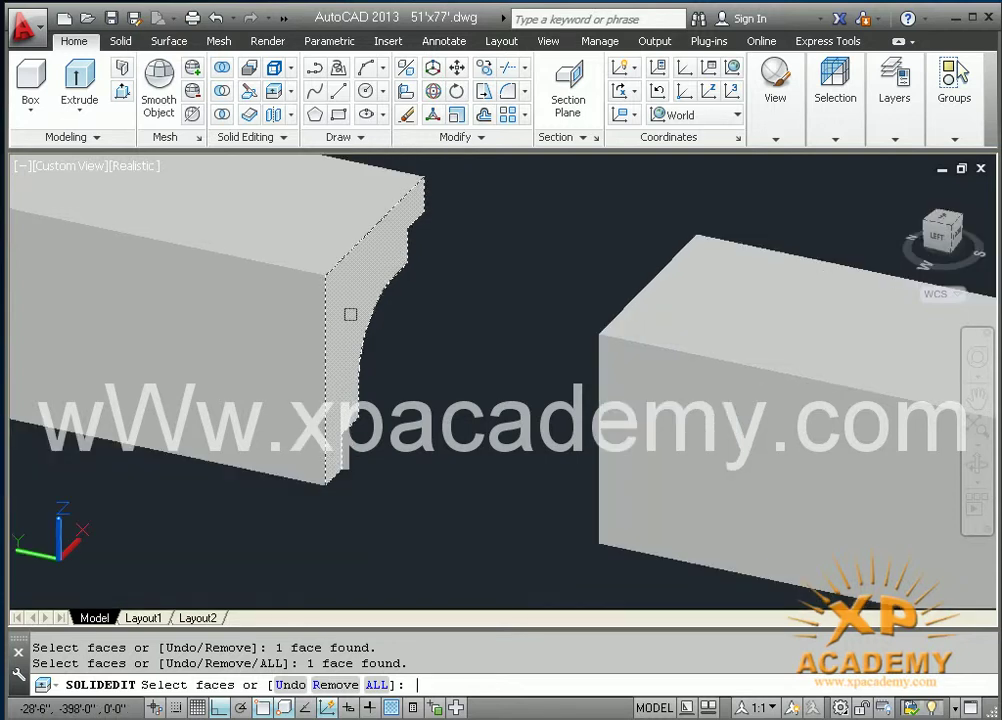
{"action": "key", "text": "Return"}
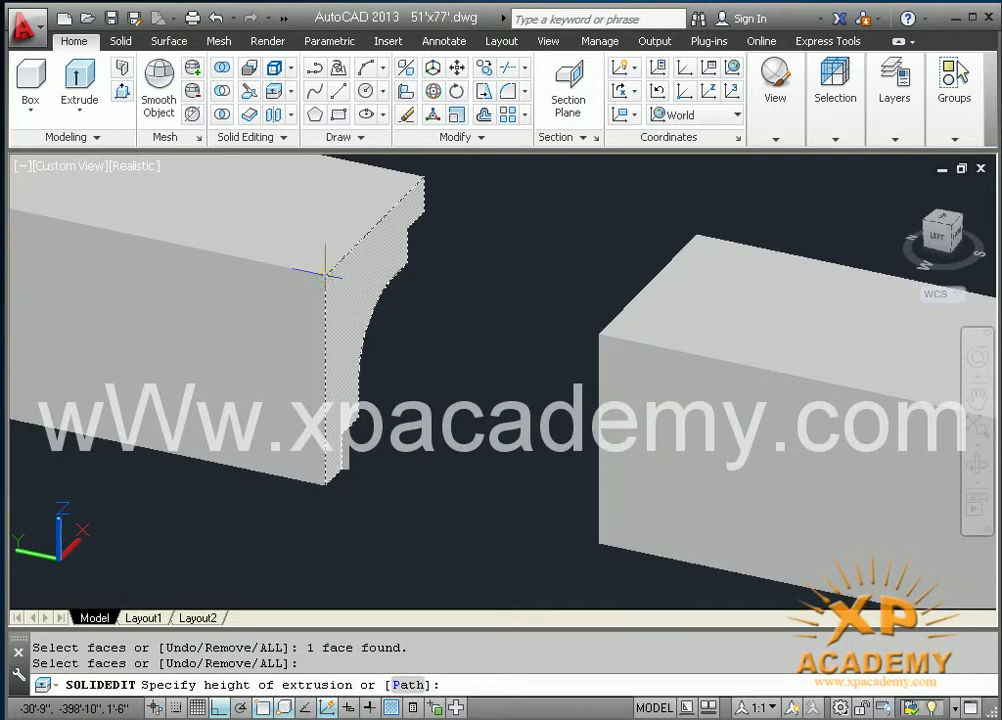
{"action": "left_click", "coordinate": [325, 274]}
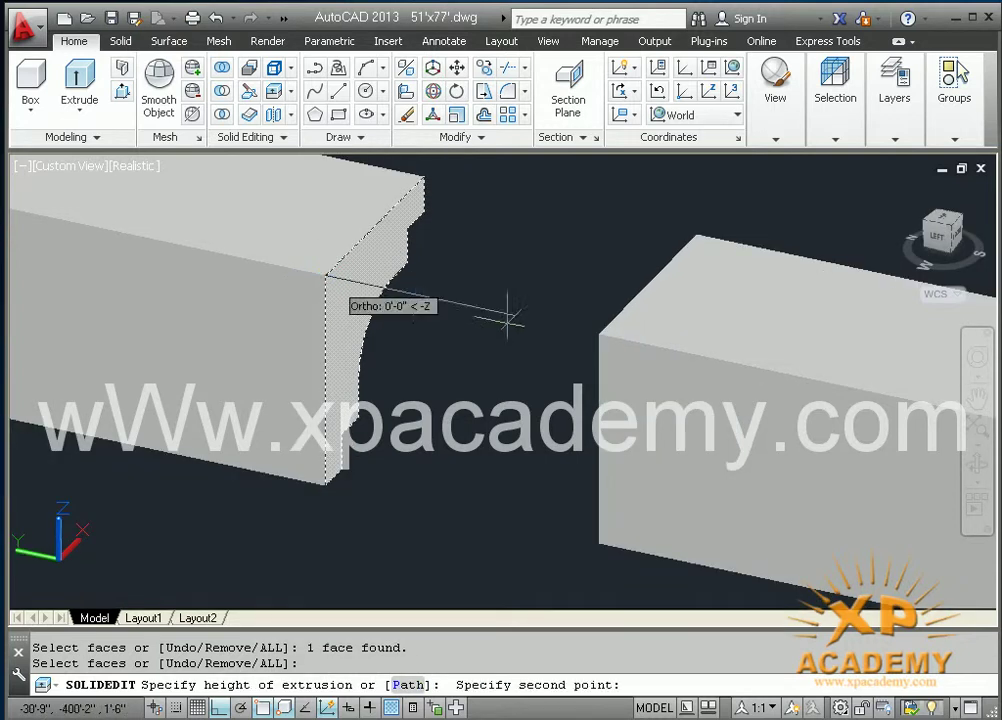
{"action": "left_click", "coordinate": [598, 333]}
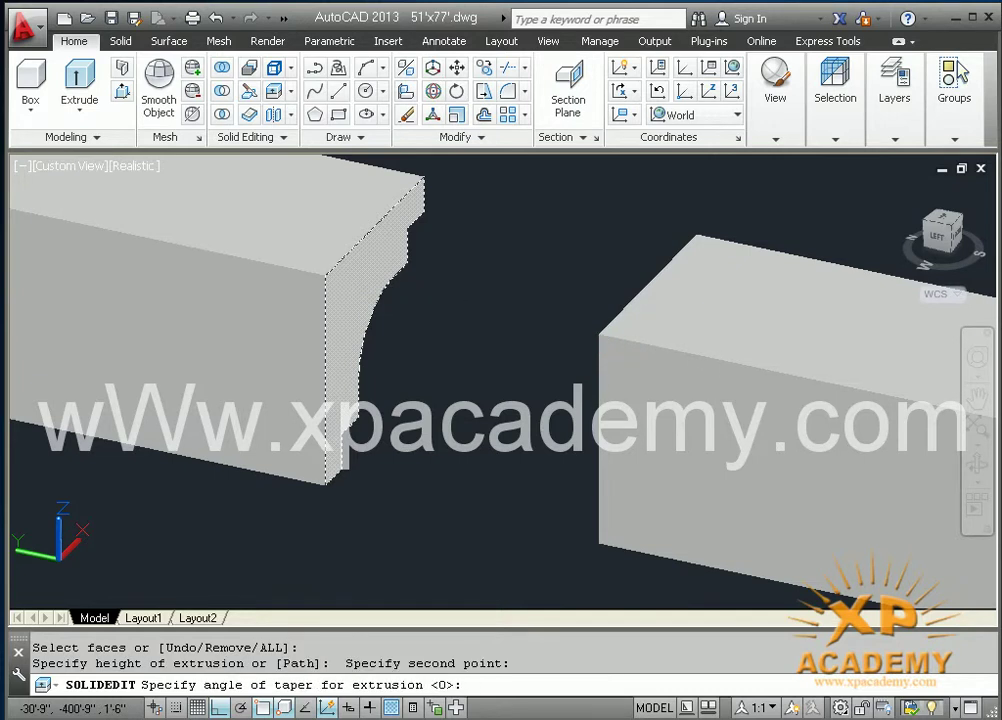
{"action": "key", "text": "Return"}
{"action": "scroll", "coordinate": [535, 393], "scroll_direction": "down", "scroll_amount": 3}
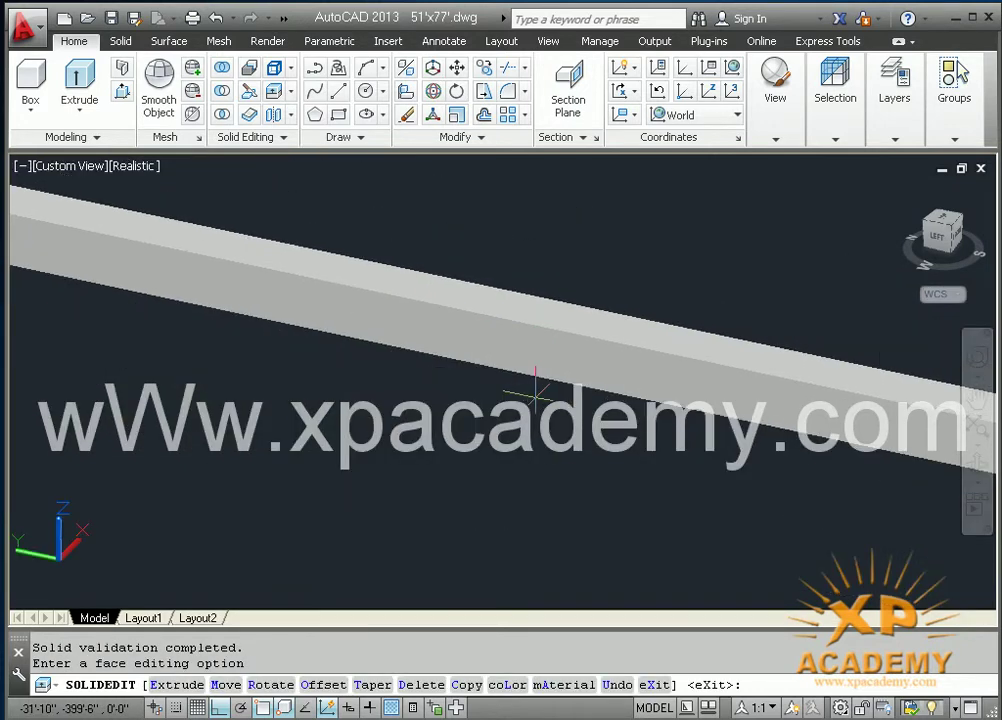
Zoom out and recentre the wall frame, ending the face-editing command
{"action": "scroll", "coordinate": [535, 393], "scroll_direction": "down", "scroll_amount": 2}
{"action": "scroll", "coordinate": [530, 365], "scroll_direction": "down", "scroll_amount": 1}
{"action": "scroll", "coordinate": [537, 335], "scroll_direction": "down", "scroll_amount": 2}
{"action": "scroll", "coordinate": [577, 280], "scroll_direction": "down", "scroll_amount": 2}
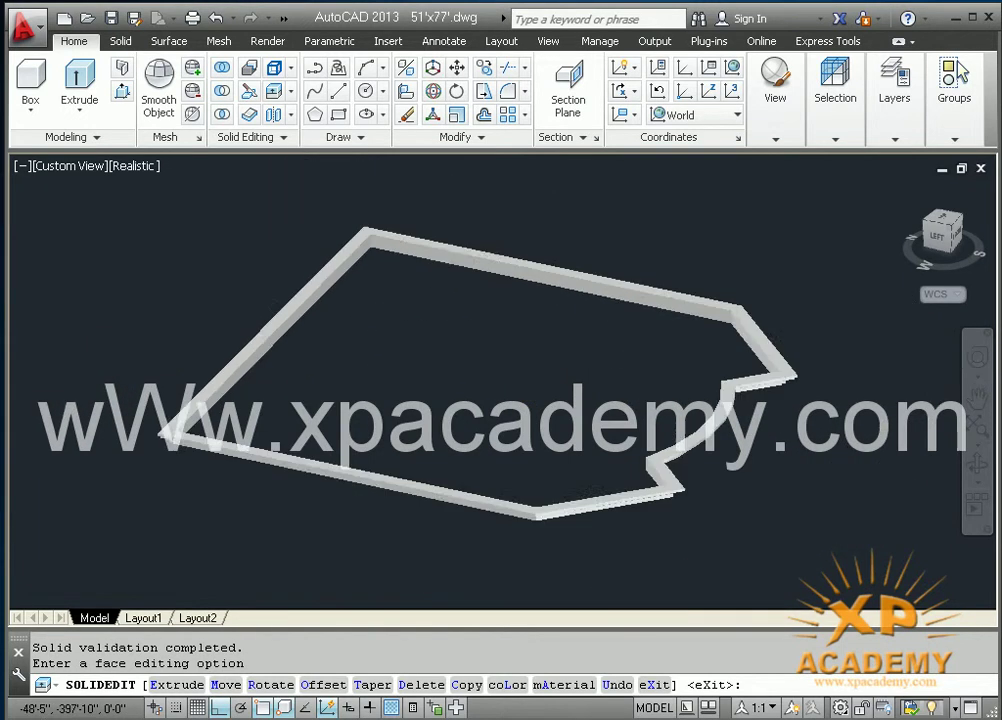
{"action": "scroll", "coordinate": [497, 394], "scroll_direction": "down", "scroll_amount": 2}
{"action": "middle_click_drag", "start_coordinate": [463, 350], "coordinate": [463, 396]}
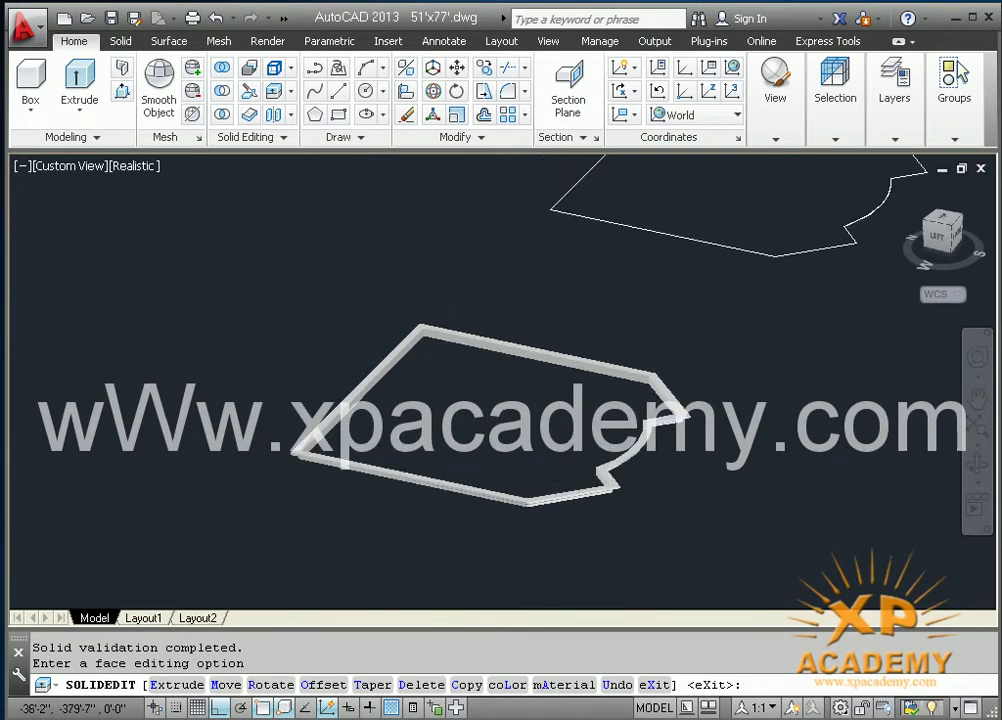
{"action": "scroll", "coordinate": [427, 345], "scroll_direction": "up", "scroll_amount": 3}
{"action": "key", "text": "Escape"}
{"action": "type", "text": "m"}
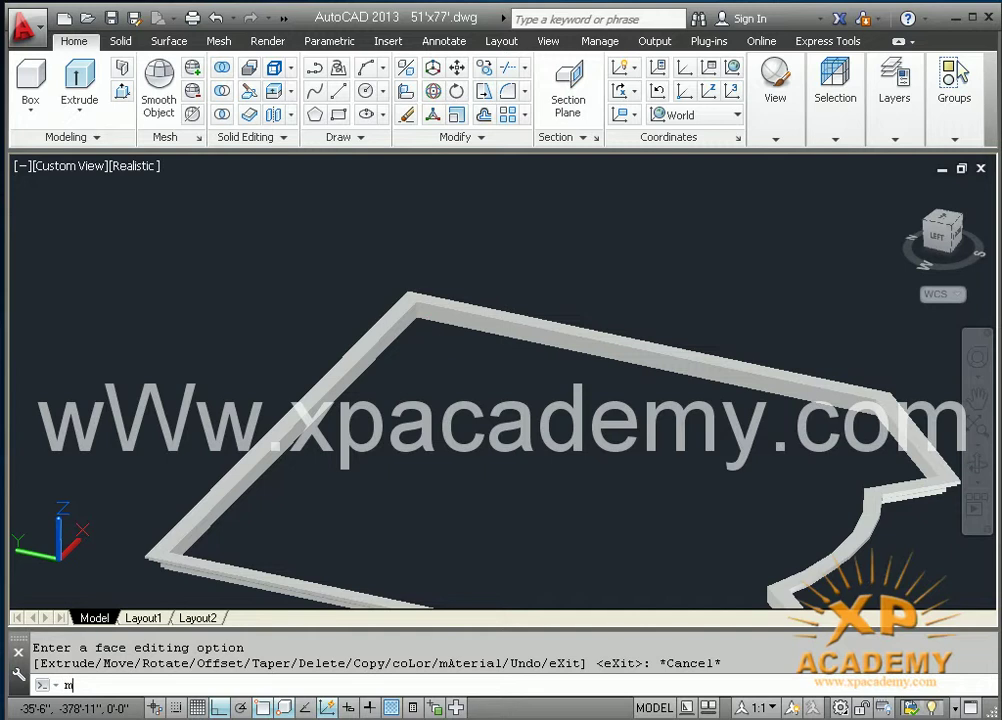
Begin moving the parapet frame, using its outer corner as the base point
{"action": "key", "text": "Return"}
{"action": "left_click", "coordinate": [398, 328]}
{"action": "key", "text": "Return"}
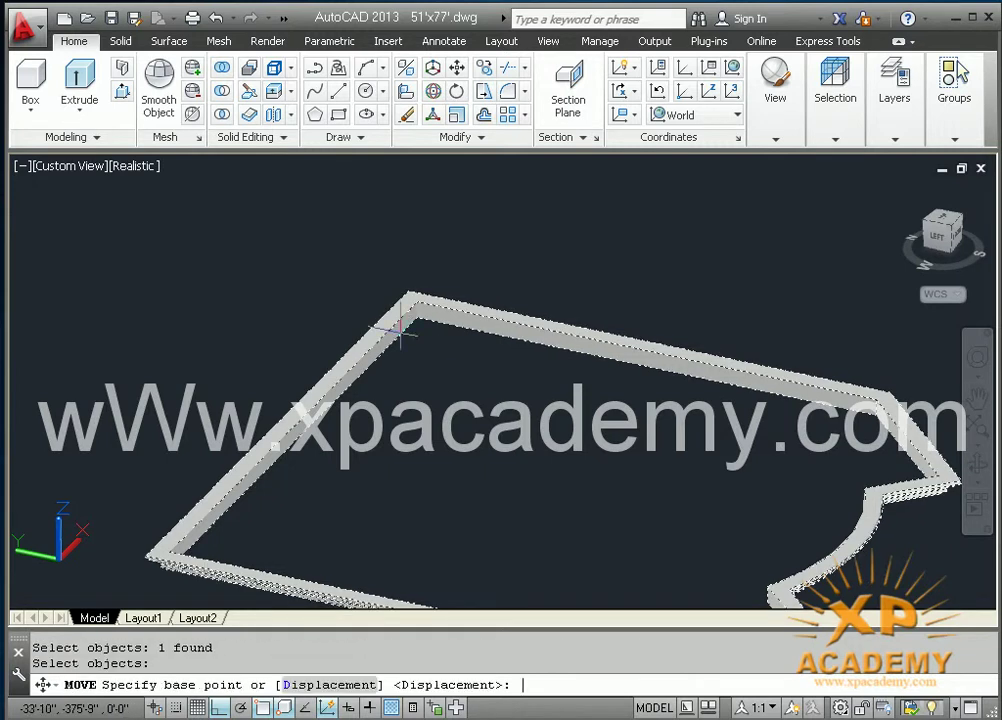
{"action": "scroll", "coordinate": [400, 326], "scroll_direction": "up", "scroll_amount": 1}
{"action": "scroll", "coordinate": [420, 300], "scroll_direction": "up", "scroll_amount": 2}
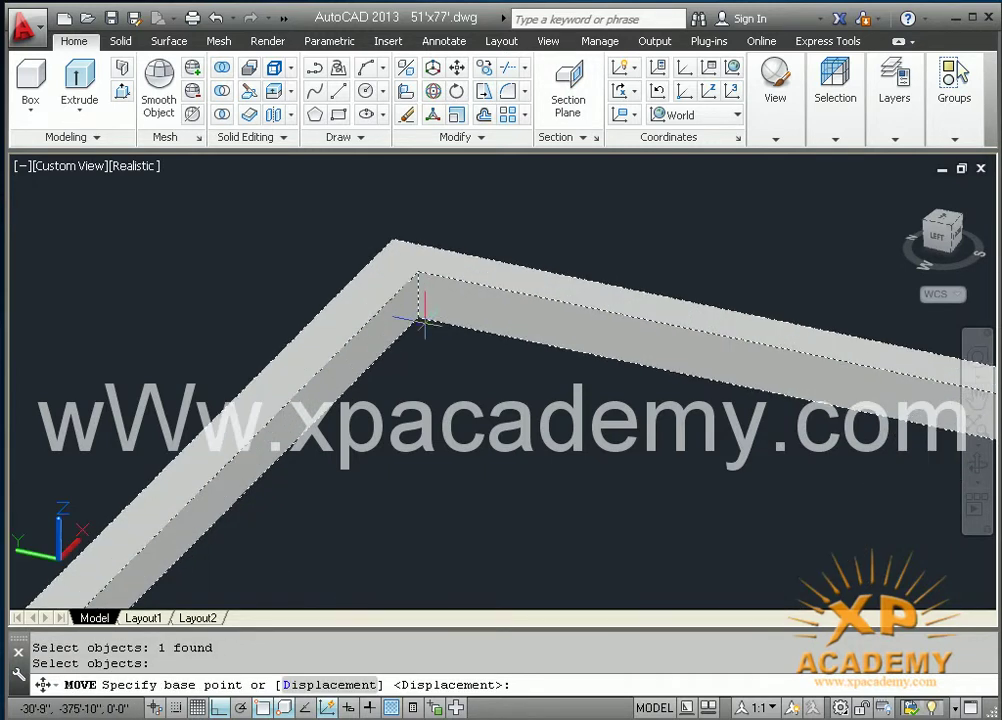
{"action": "left_click", "coordinate": [418, 318]}
{"action": "scroll", "coordinate": [416, 312], "scroll_direction": "down", "scroll_amount": 1}
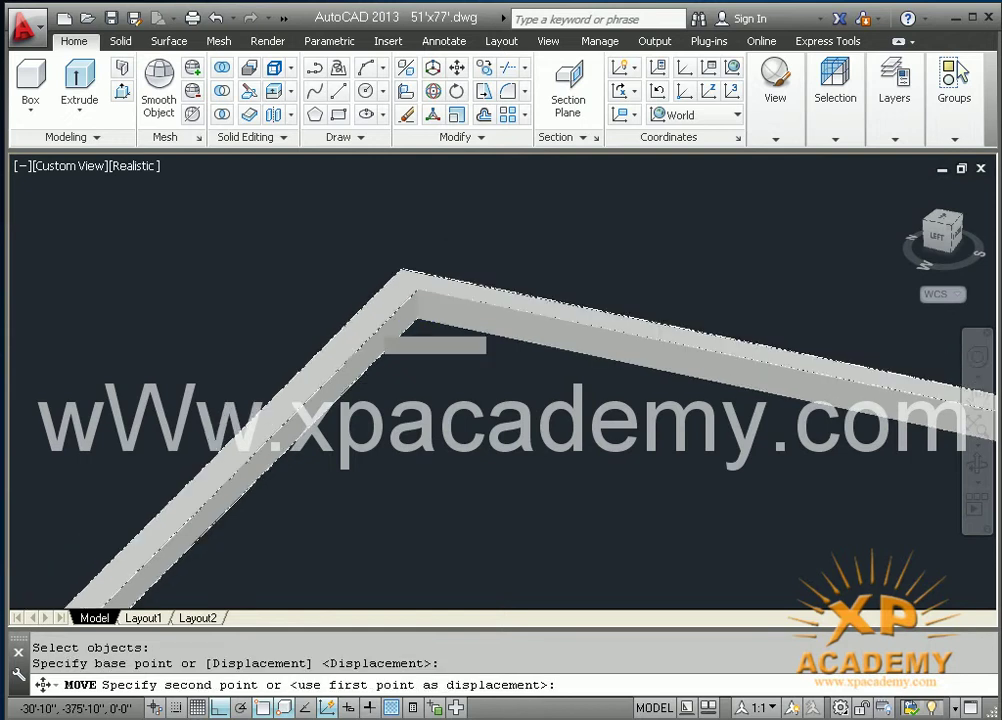
{"action": "scroll", "coordinate": [400, 330], "scroll_direction": "down", "scroll_amount": 2}
{"action": "scroll", "coordinate": [380, 355], "scroll_direction": "down", "scroll_amount": 1}
Bring the house into view and drop the parapet frame onto the roof slab corner
{"action": "middle_click_drag", "start_coordinate": [380, 357], "coordinate": [460, 517], "text": "shift"}
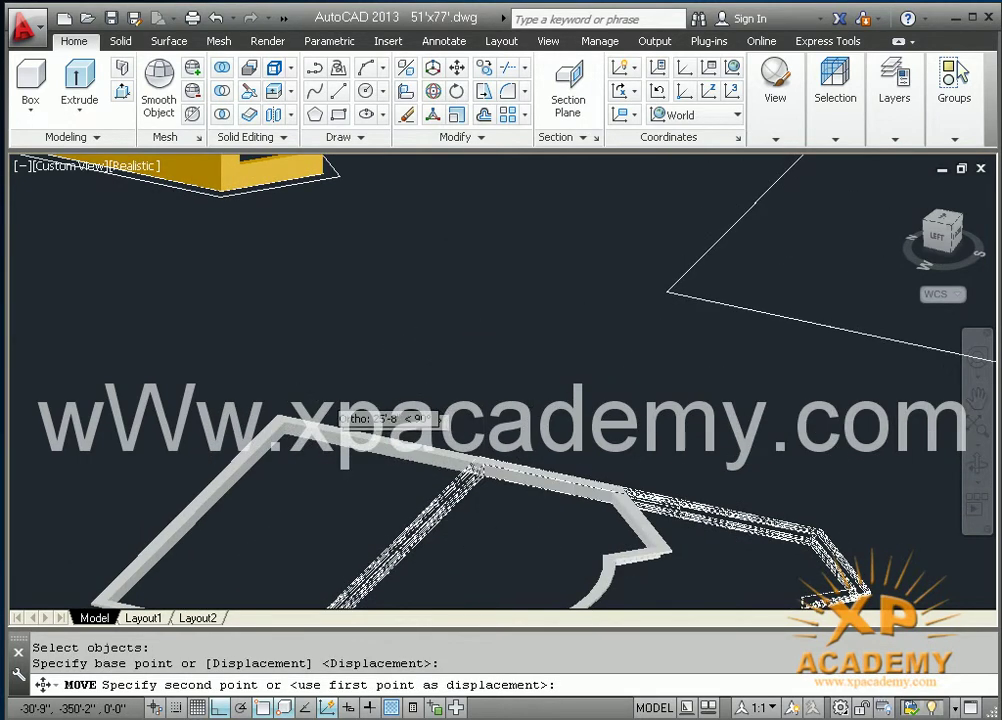
{"action": "middle_click_drag", "start_coordinate": [246, 298], "coordinate": [418, 531]}
{"action": "middle_click_drag", "start_coordinate": [242, 286], "coordinate": [219, 297], "text": "shift"}
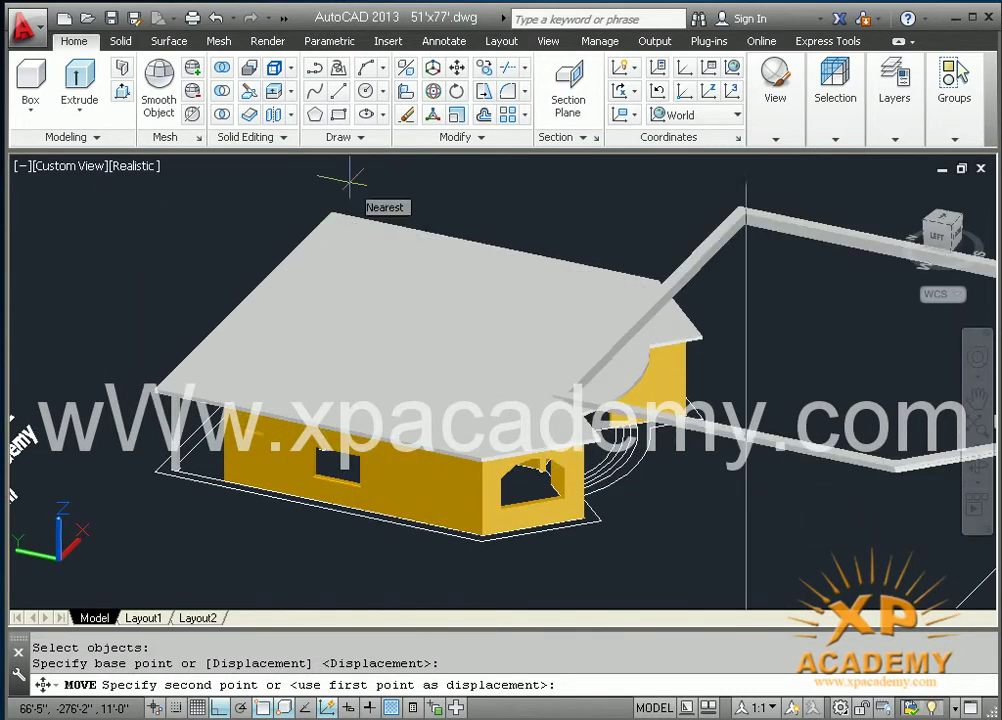
{"action": "scroll", "coordinate": [291, 217], "scroll_direction": "up", "scroll_amount": 3}
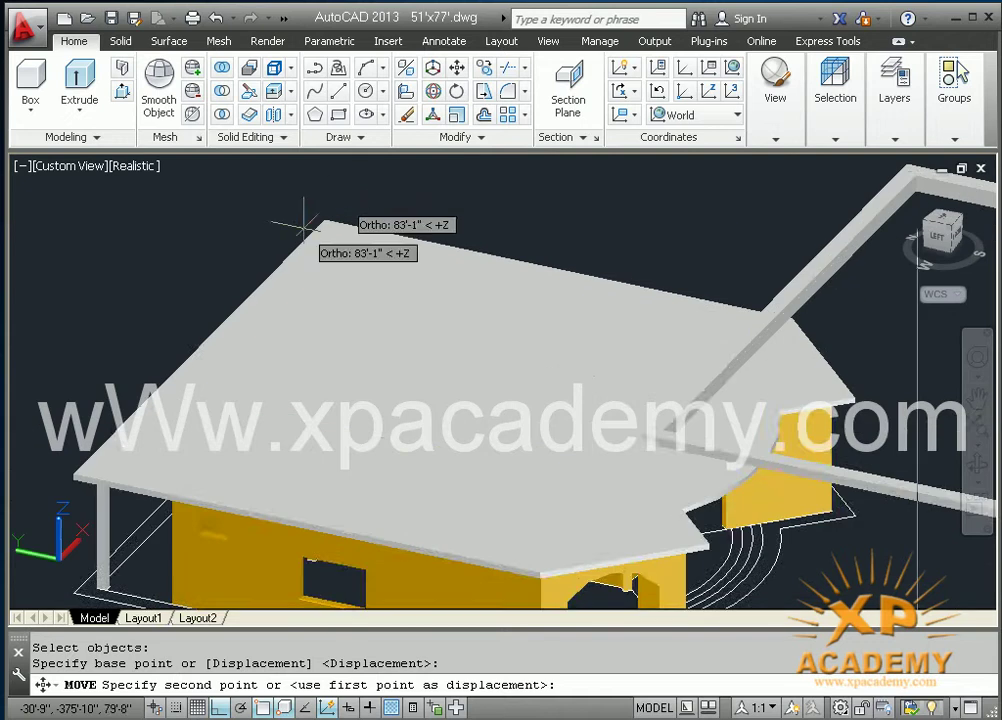
{"action": "scroll", "coordinate": [297, 219], "scroll_direction": "up", "scroll_amount": 3}
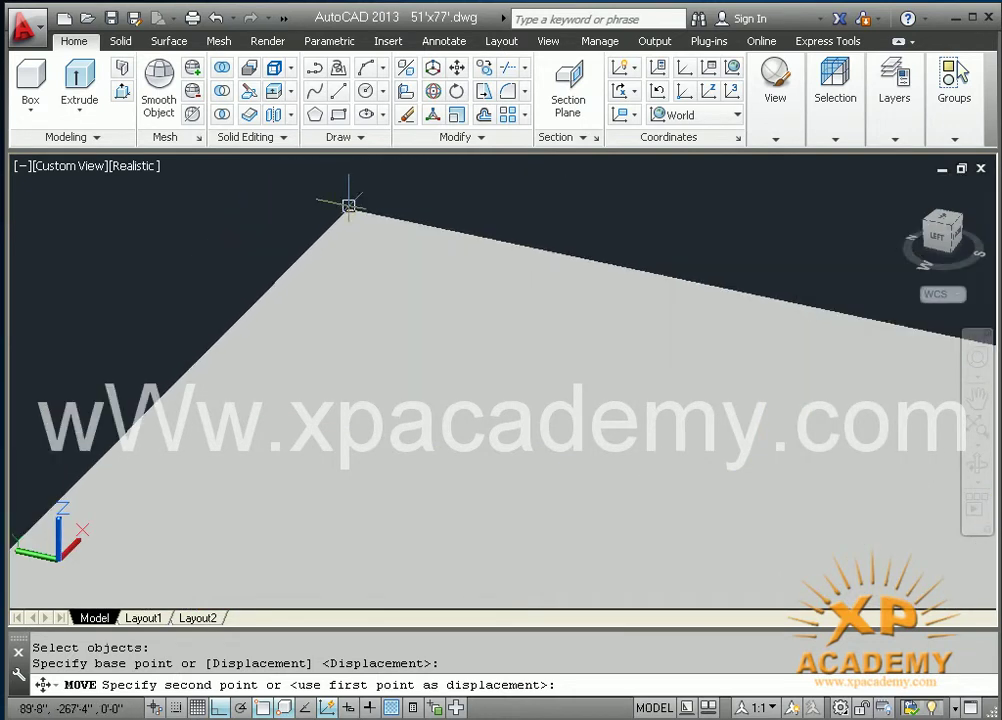
{"action": "left_click", "coordinate": [348, 205]}
Orbit to look down onto the roof slab and select the parapet
{"action": "scroll", "coordinate": [347, 210], "scroll_direction": "down", "scroll_amount": 2}
{"action": "scroll", "coordinate": [345, 216], "scroll_direction": "down", "scroll_amount": 2}
{"action": "middle_click_drag", "start_coordinate": [346, 217], "coordinate": [273, 127], "text": "shift"}
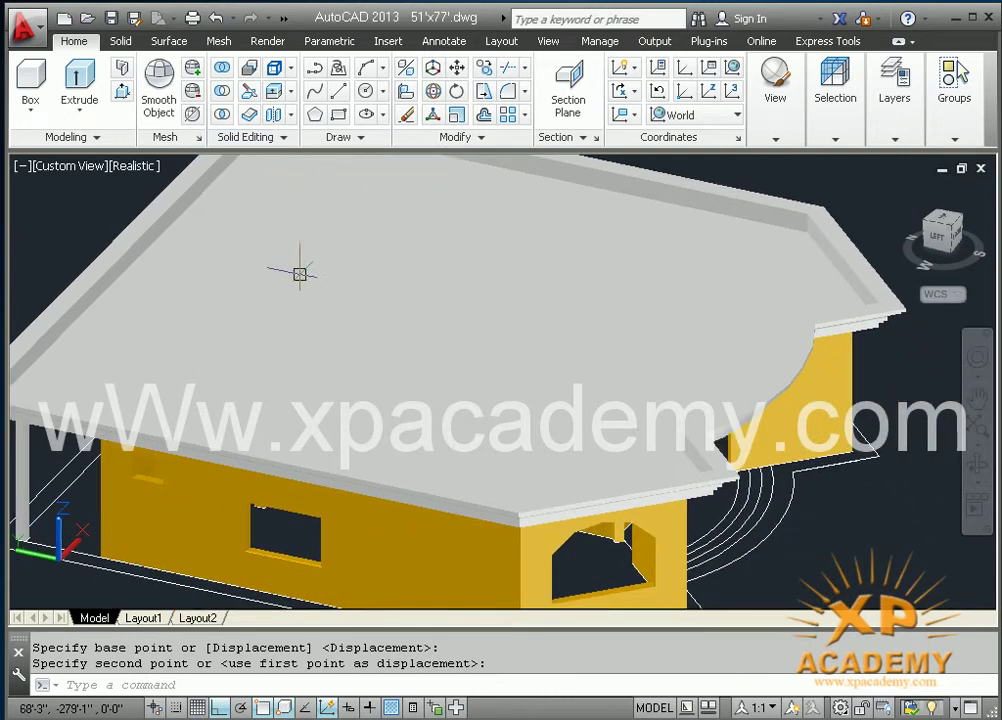
{"action": "middle_click_drag", "start_coordinate": [297, 277], "coordinate": [242, 385], "text": "shift"}
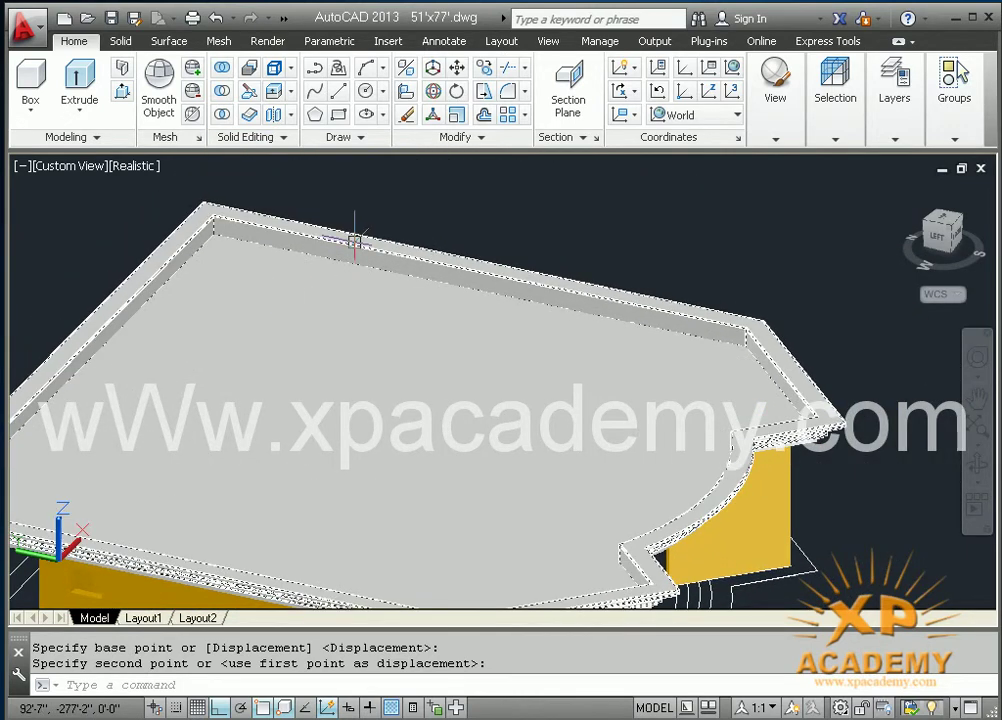
{"action": "left_click", "coordinate": [272, 182]}
{"action": "left_click", "coordinate": [798, 137]}
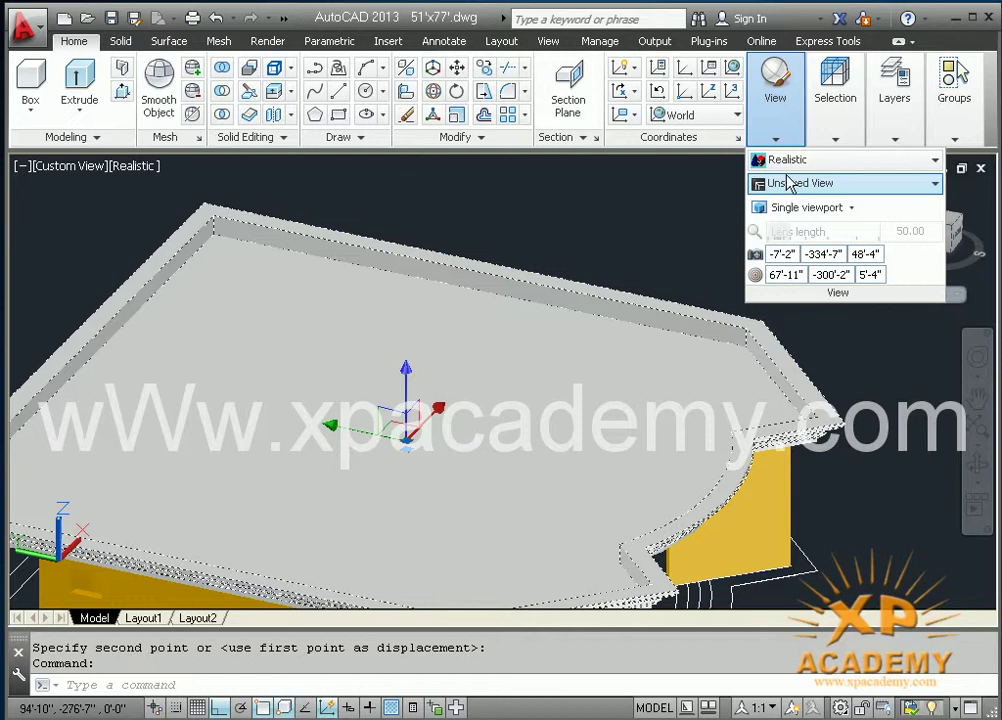
Give the roof parapet colour index 40 (orange) through Quick Properties
{"action": "key", "text": "Escape"}
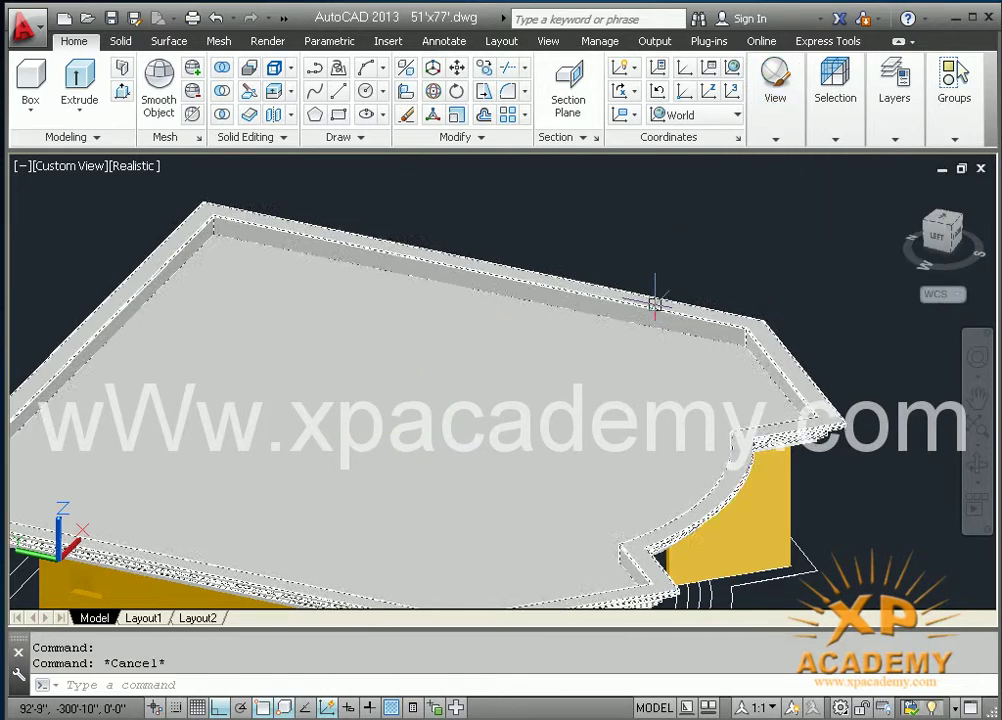
{"action": "left_click", "coordinate": [655, 303]}
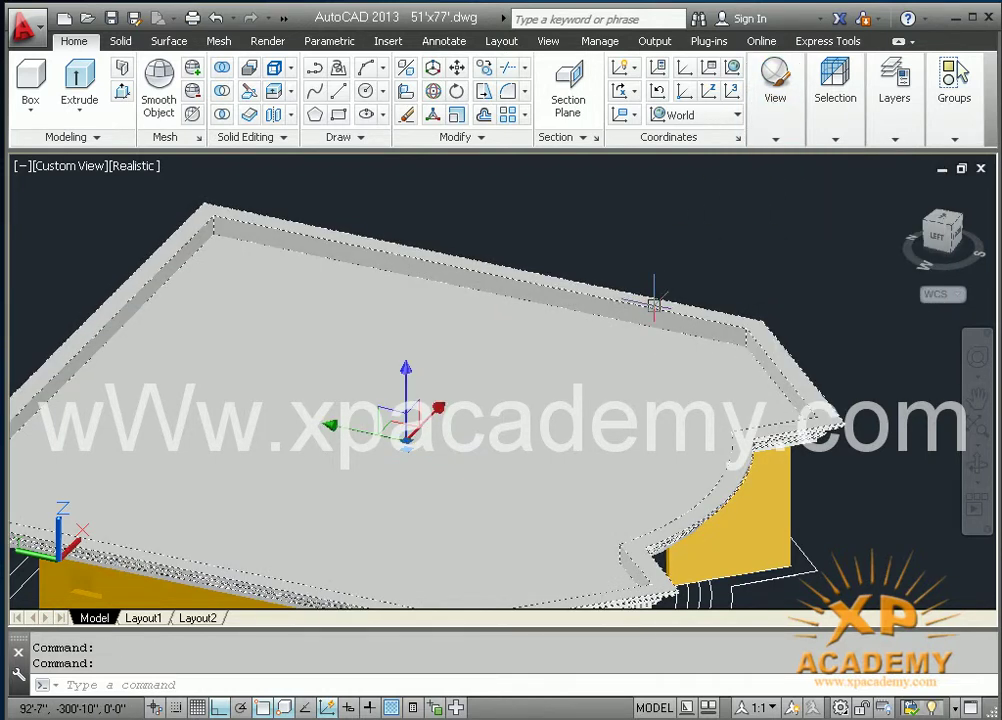
{"action": "left_click", "coordinate": [816, 200]}
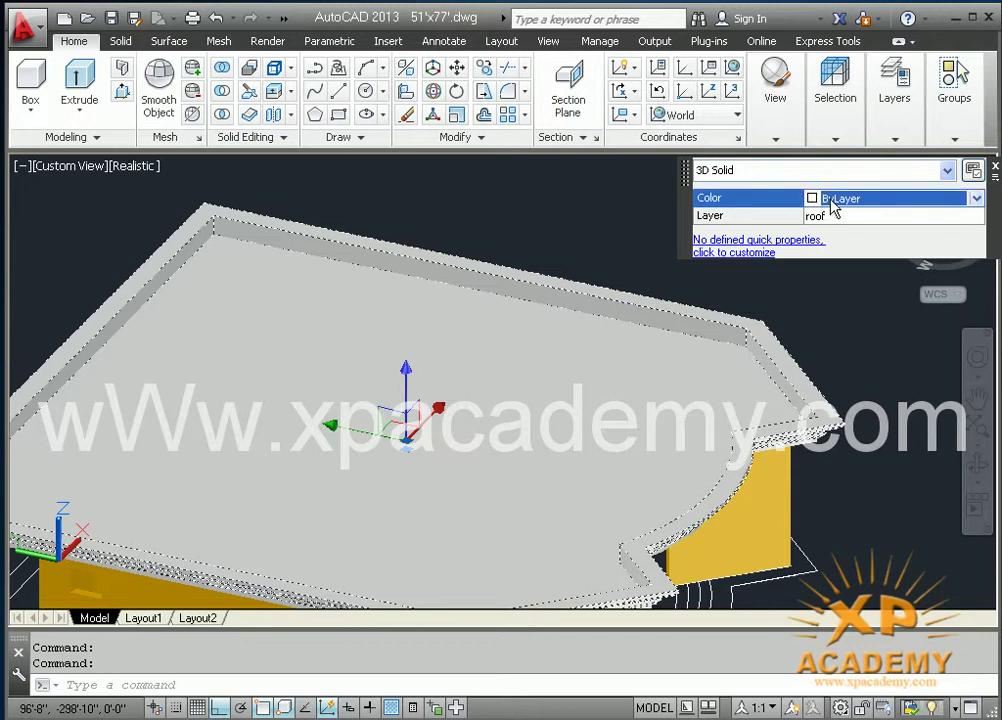
{"action": "left_click", "coordinate": [850, 205]}
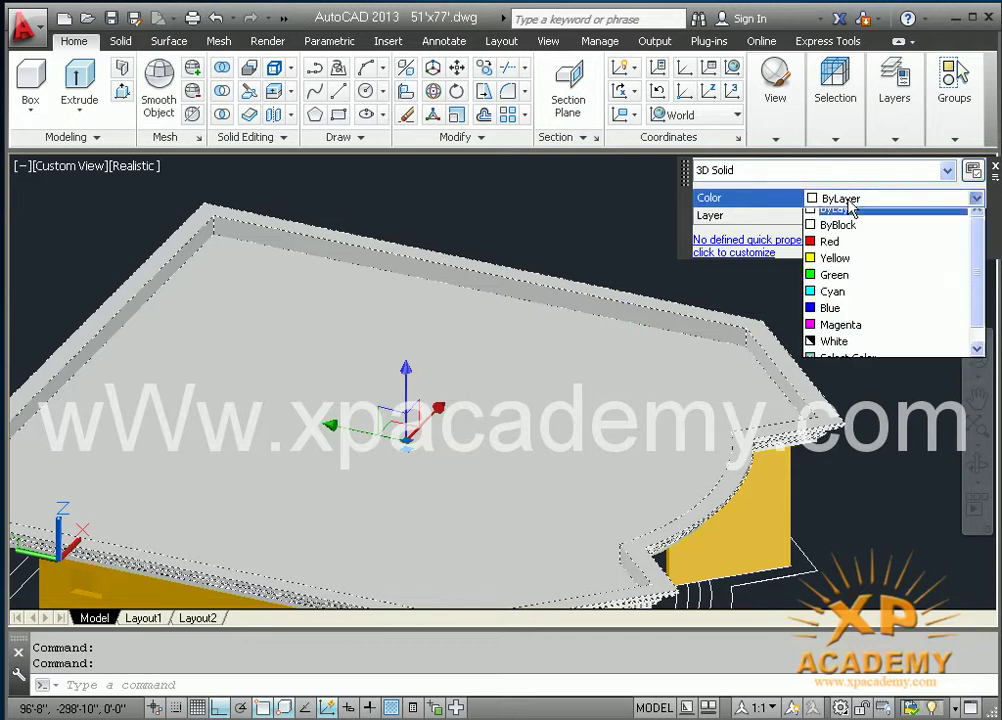
{"action": "left_click", "coordinate": [980, 318]}
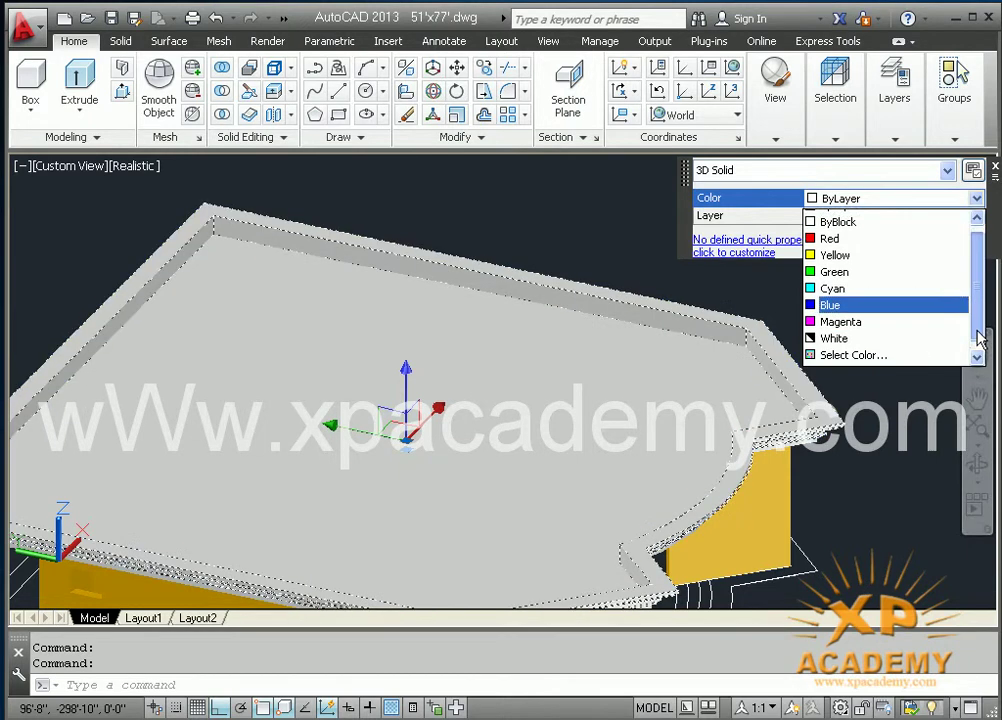
{"action": "left_click", "coordinate": [855, 351]}
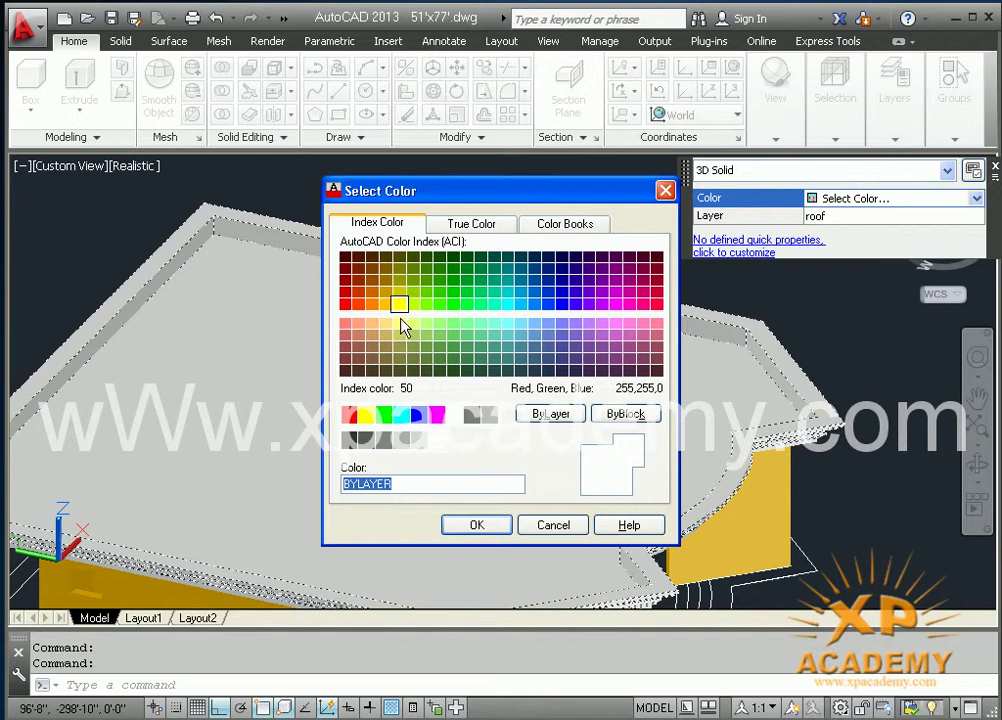
{"action": "left_click", "coordinate": [387, 306]}
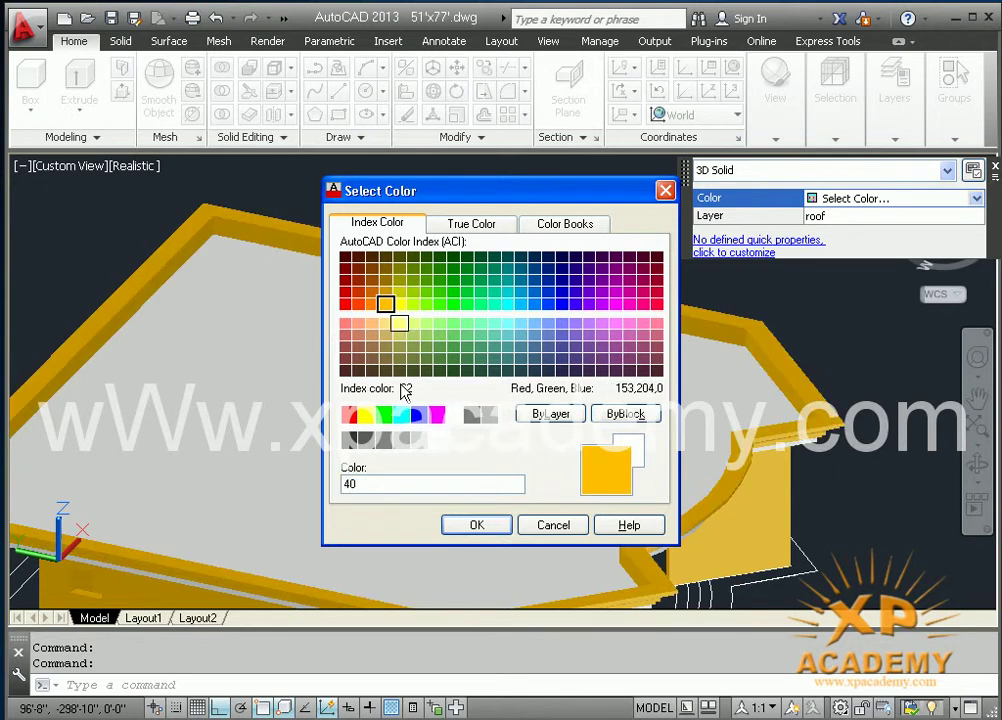
{"action": "left_click", "coordinate": [497, 527]}
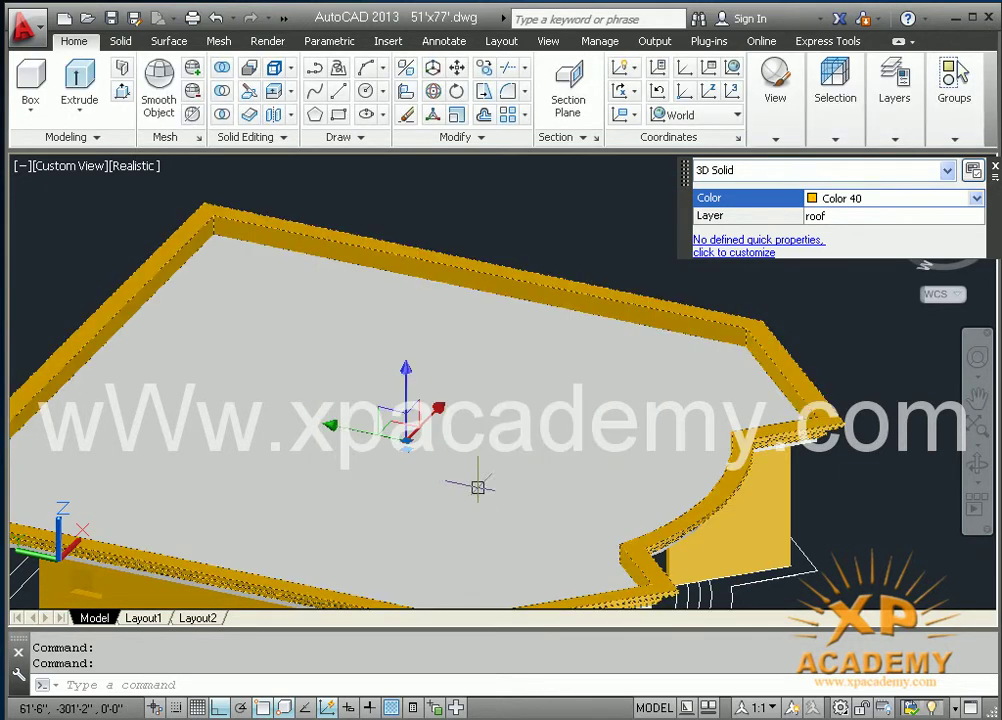
{"action": "left_click", "coordinate": [995, 168]}
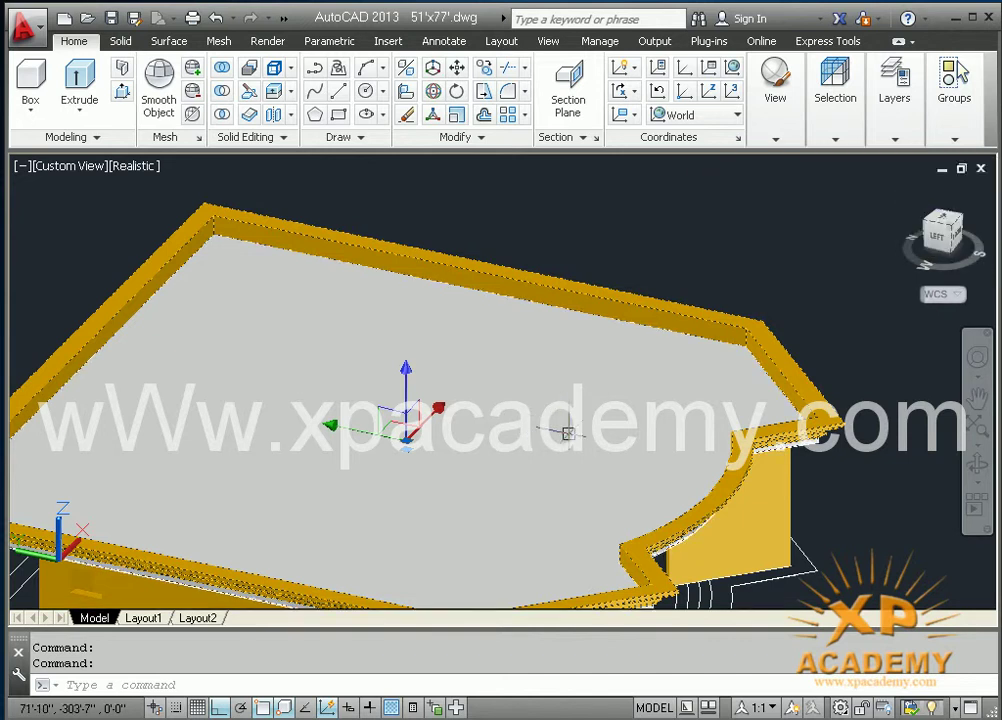
{"action": "mouse_move", "coordinate": [567, 433]}
{"action": "middle_mouse_down", "text": "shift"}
{"action": "mouse_move", "coordinate": [526, 410]}
{"action": "mouse_move", "coordinate": [371, 389]}
{"action": "mouse_move", "coordinate": [416, 331]}
{"action": "mouse_move", "coordinate": [563, 321]}
{"action": "mouse_move", "coordinate": [517, 320]}
{"action": "middle_mouse_up", "text": "shift"}
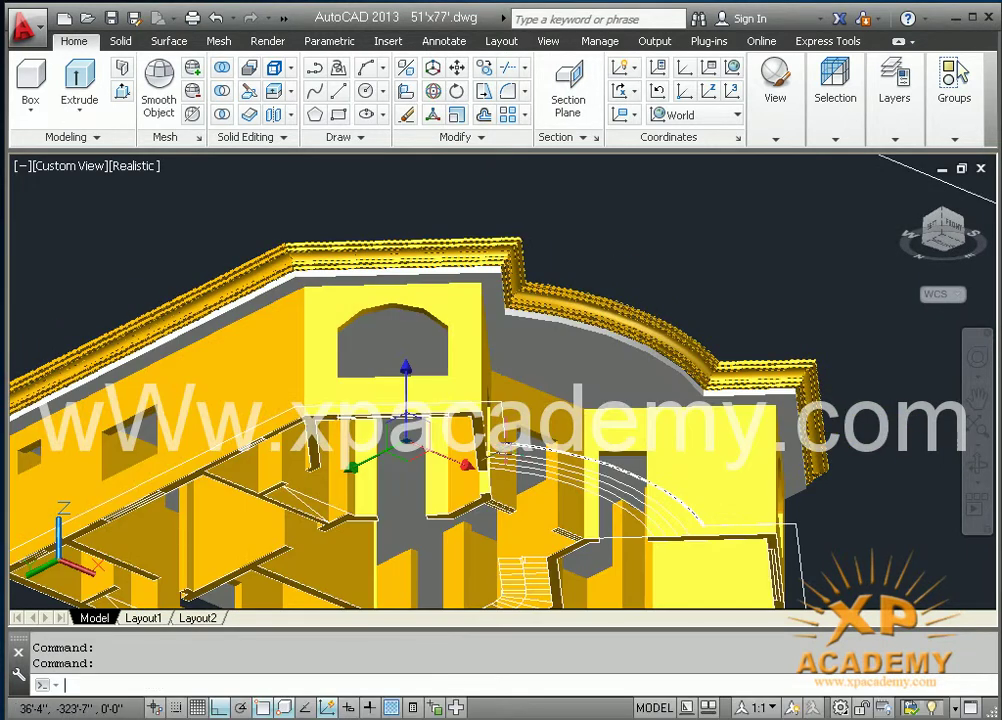
Clear the selection and orbit the house toward a front view
{"action": "key", "text": "Escape"}
{"action": "key", "text": "Escape"}
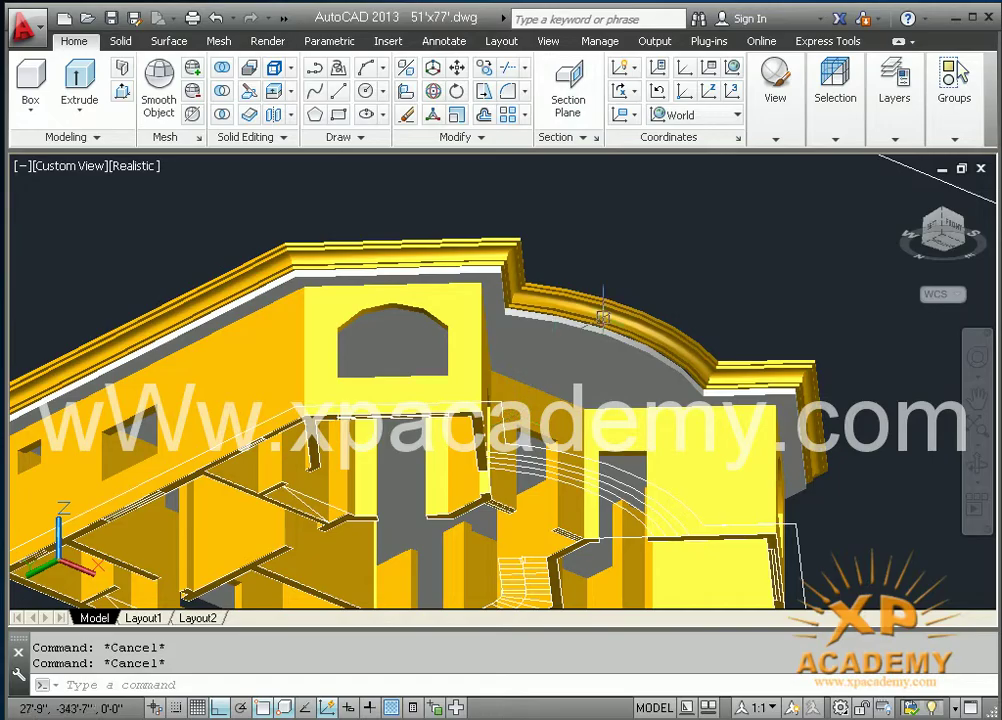
{"action": "mouse_move", "coordinate": [430, 300]}
{"action": "middle_mouse_down", "text": "shift"}
{"action": "mouse_move", "coordinate": [449, 397]}
{"action": "mouse_move", "coordinate": [222, 383]}
{"action": "mouse_move", "coordinate": [373, 382]}
{"action": "mouse_move", "coordinate": [406, 457]}
{"action": "mouse_move", "coordinate": [651, 450]}
{"action": "mouse_move", "coordinate": [615, 476]}
{"action": "mouse_move", "coordinate": [336, 470]}
{"action": "mouse_move", "coordinate": [342, 481]}
{"action": "mouse_move", "coordinate": [640, 465]}
{"action": "mouse_move", "coordinate": [644, 447]}
{"action": "mouse_move", "coordinate": [573, 470]}
{"action": "mouse_move", "coordinate": [566, 482]}
{"action": "middle_mouse_up", "text": "shift"}
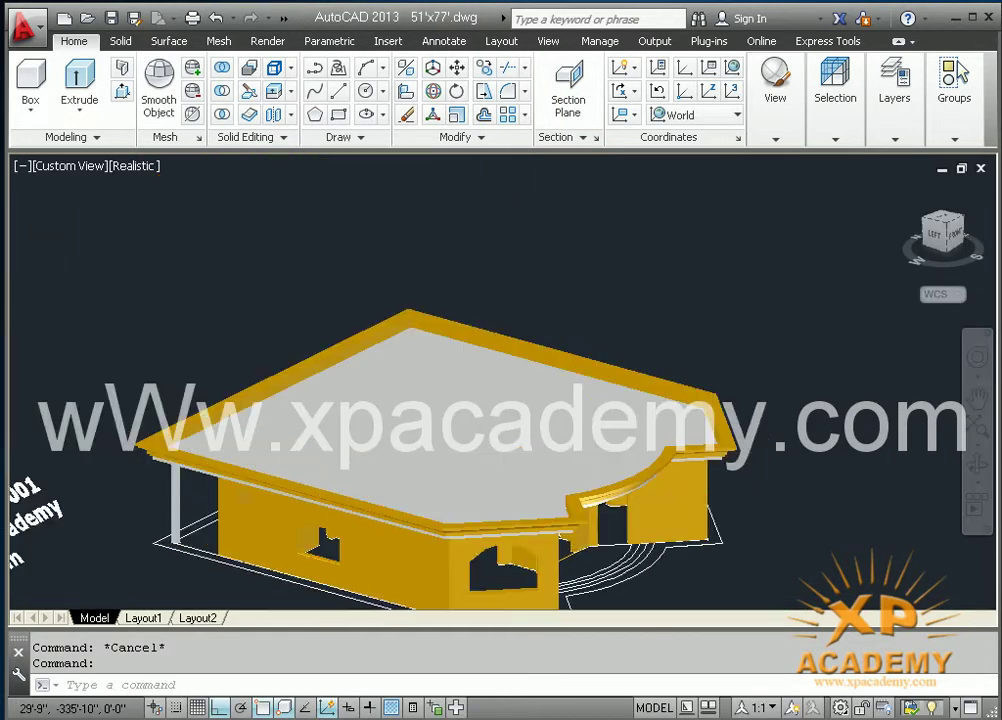
Return to the Home isometric view, then zoom and pan the house to the viewport centre
{"action": "scroll", "coordinate": [566, 482], "scroll_direction": "down", "scroll_amount": 2}
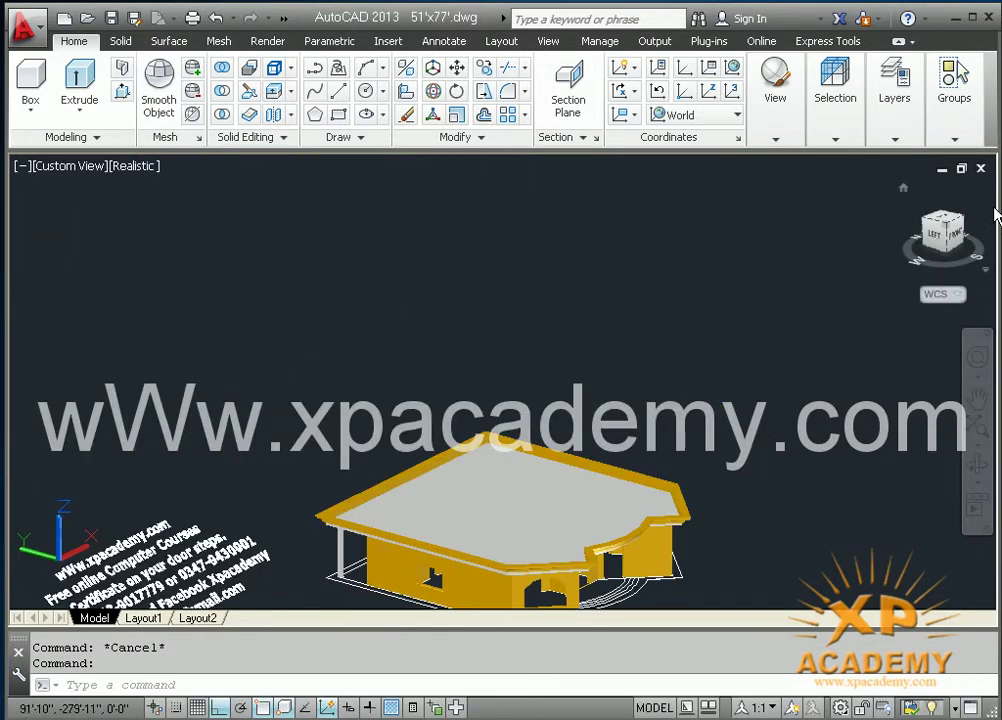
{"action": "left_click", "coordinate": [904, 188]}
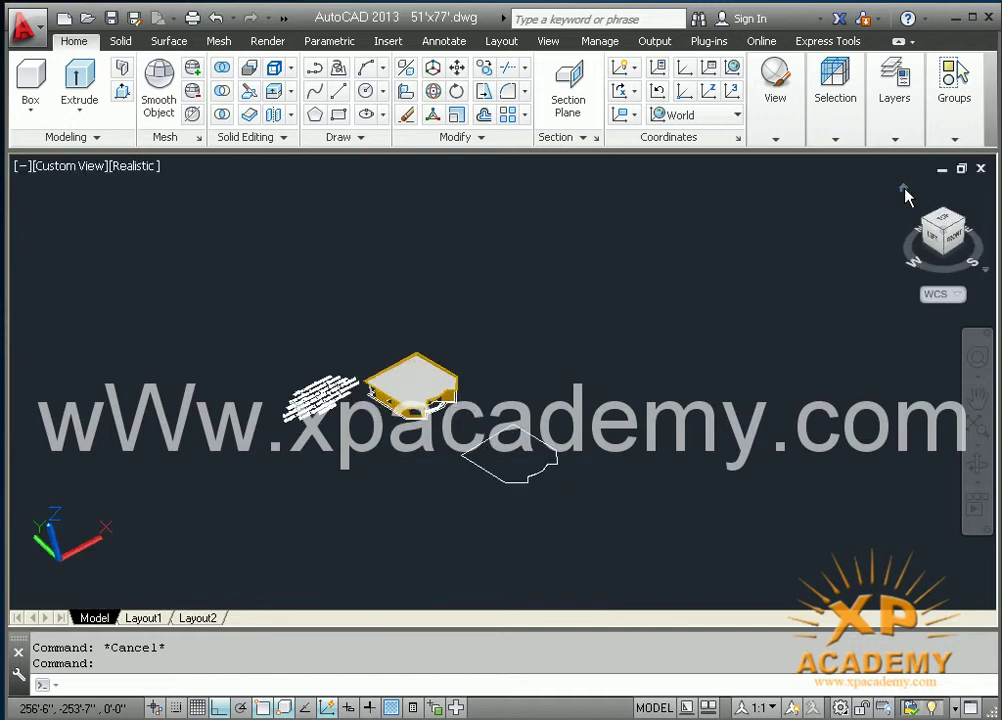
{"action": "left_click", "coordinate": [395, 385]}
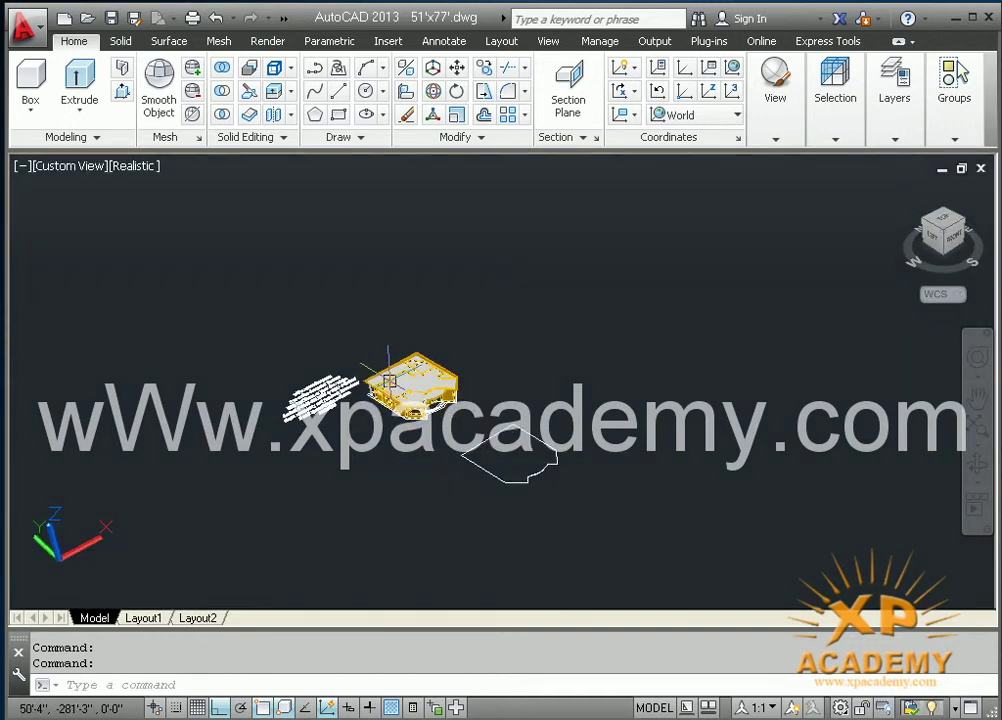
{"action": "mouse_move", "coordinate": [410, 390]}
{"action": "middle_mouse_down", "text": "shift"}
{"action": "mouse_move", "coordinate": [430, 395]}
{"action": "mouse_move", "coordinate": [420, 400]}
{"action": "middle_mouse_up", "text": "shift"}
{"action": "scroll", "coordinate": [302, 375], "scroll_direction": "up", "scroll_amount": 2}
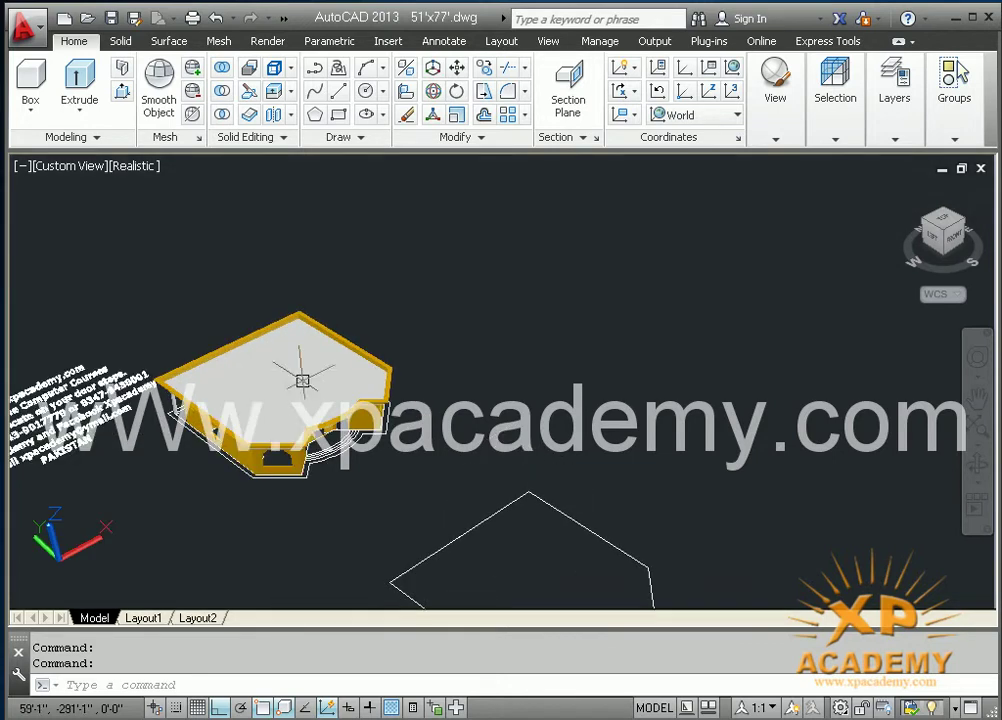
{"action": "scroll", "coordinate": [302, 375], "scroll_direction": "up", "scroll_amount": 2}
{"action": "mouse_move", "coordinate": [250, 386]}
{"action": "middle_mouse_down"}
{"action": "mouse_move", "coordinate": [510, 376]}
{"action": "mouse_move", "coordinate": [470, 378]}
{"action": "middle_mouse_up"}
{"action": "scroll", "coordinate": [506, 378], "scroll_direction": "up", "scroll_amount": 1}
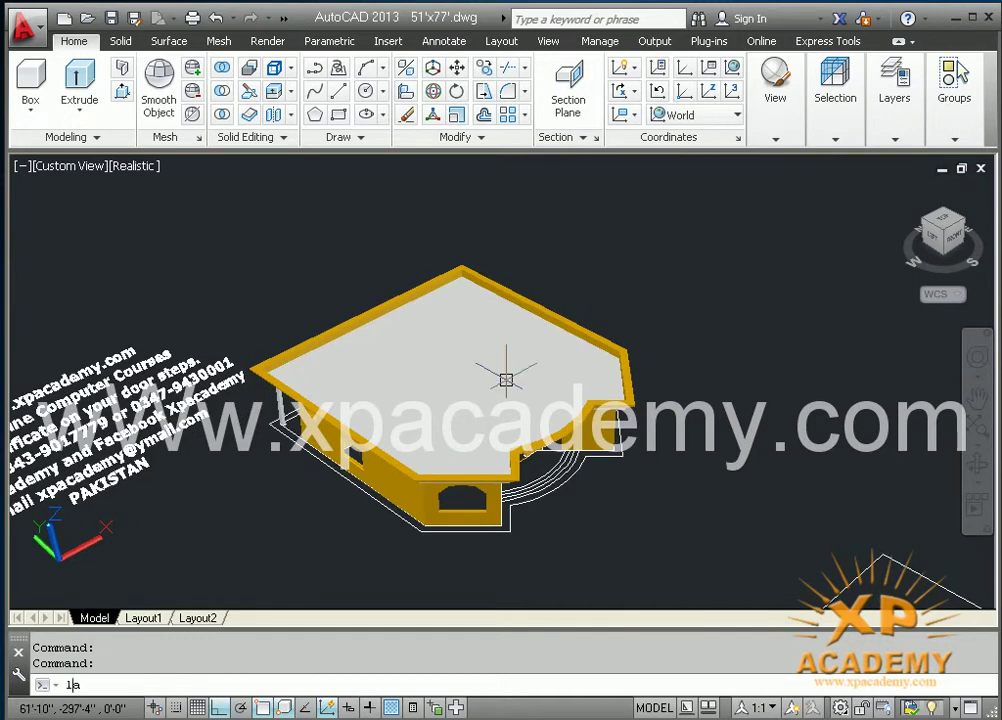
Turn on the window layer via the LA layer manager, then close it and clear the selection
{"action": "type", "text": "la"}
{"action": "key", "text": "Return"}
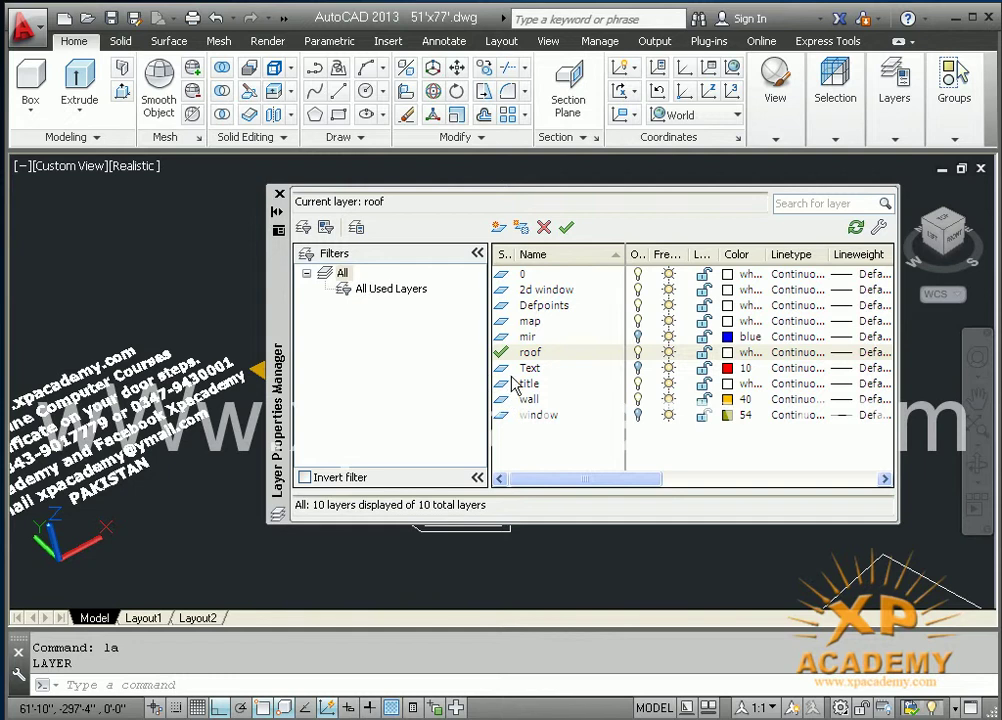
{"action": "left_click", "coordinate": [498, 339]}
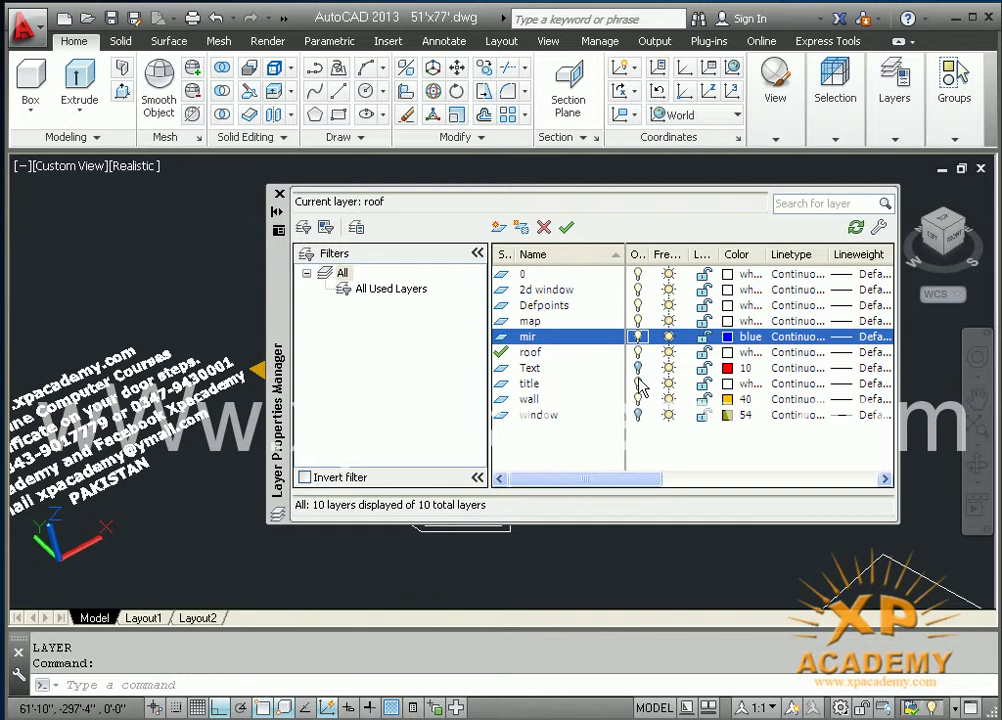
{"action": "left_click", "coordinate": [637, 415]}
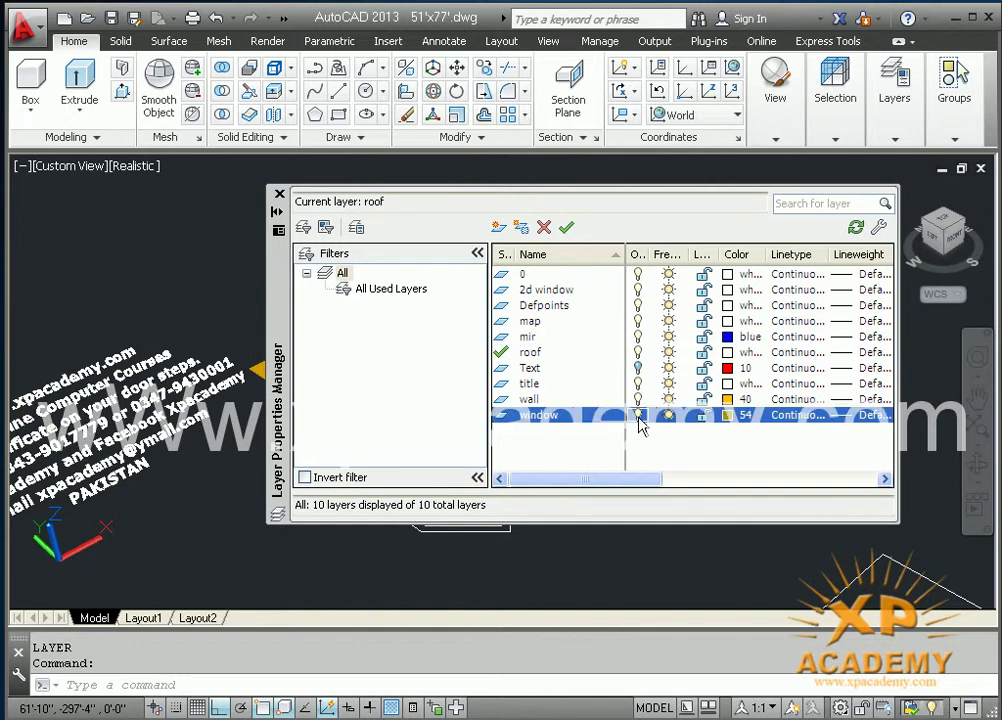
{"action": "left_click", "coordinate": [597, 552]}
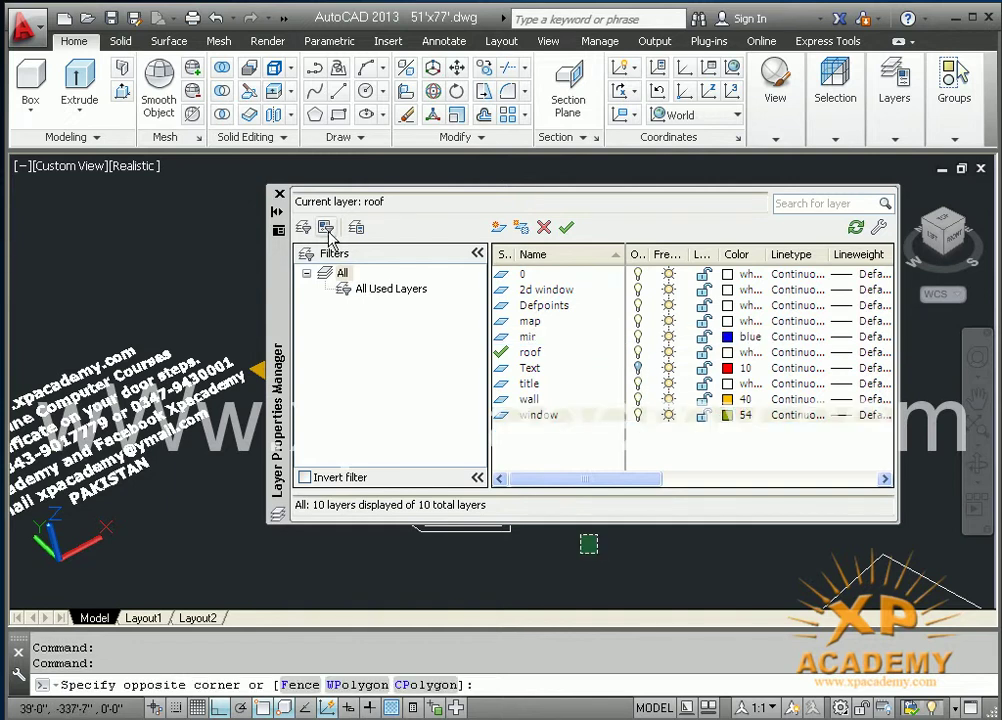
{"action": "left_click", "coordinate": [281, 196]}
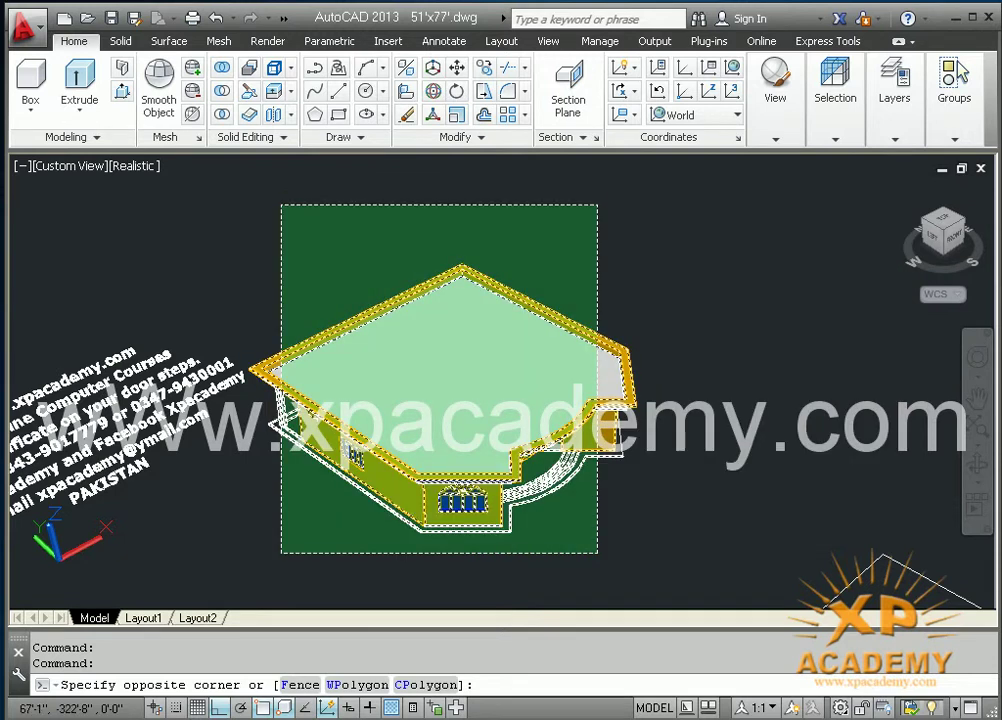
{"action": "left_click", "coordinate": [605, 561]}
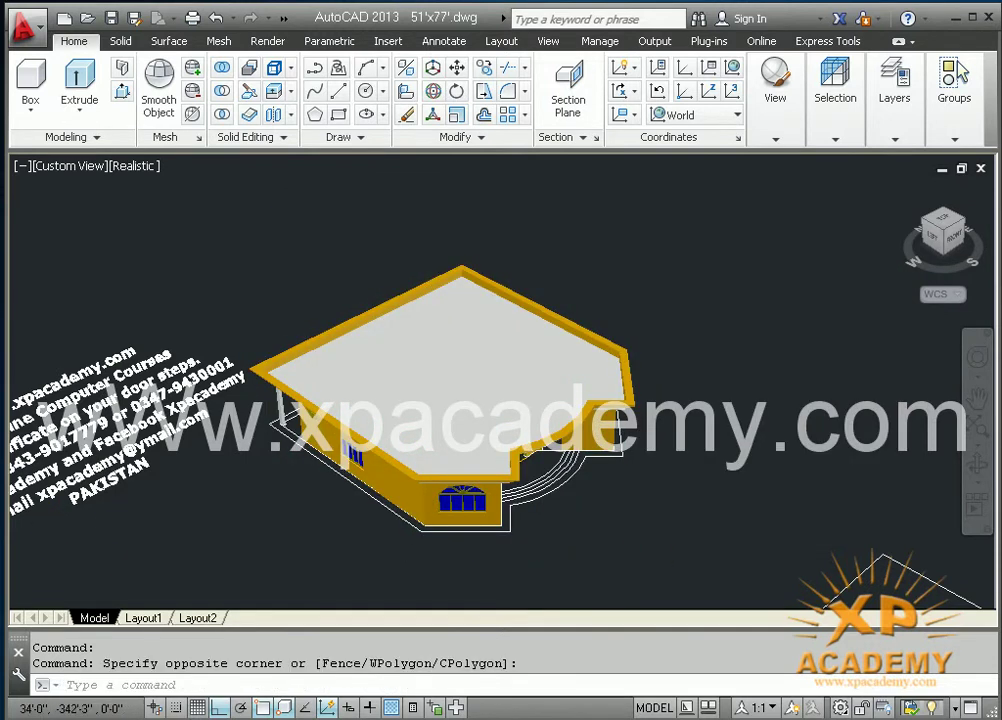
Zoom in, pan, and orbit higher to look down on the roof slab and parapet
{"action": "scroll", "coordinate": [583, 563], "scroll_direction": "up", "scroll_amount": 1}
{"action": "mouse_move", "coordinate": [581, 547]}
{"action": "middle_mouse_down"}
{"action": "mouse_move", "coordinate": [584, 496]}
{"action": "mouse_move", "coordinate": [347, 488]}
{"action": "mouse_move", "coordinate": [689, 483]}
{"action": "mouse_move", "coordinate": [447, 493]}
{"action": "mouse_move", "coordinate": [492, 497]}
{"action": "mouse_move", "coordinate": [481, 488]}
{"action": "middle_mouse_up"}
{"action": "scroll", "coordinate": [452, 420], "scroll_direction": "up", "scroll_amount": 2}
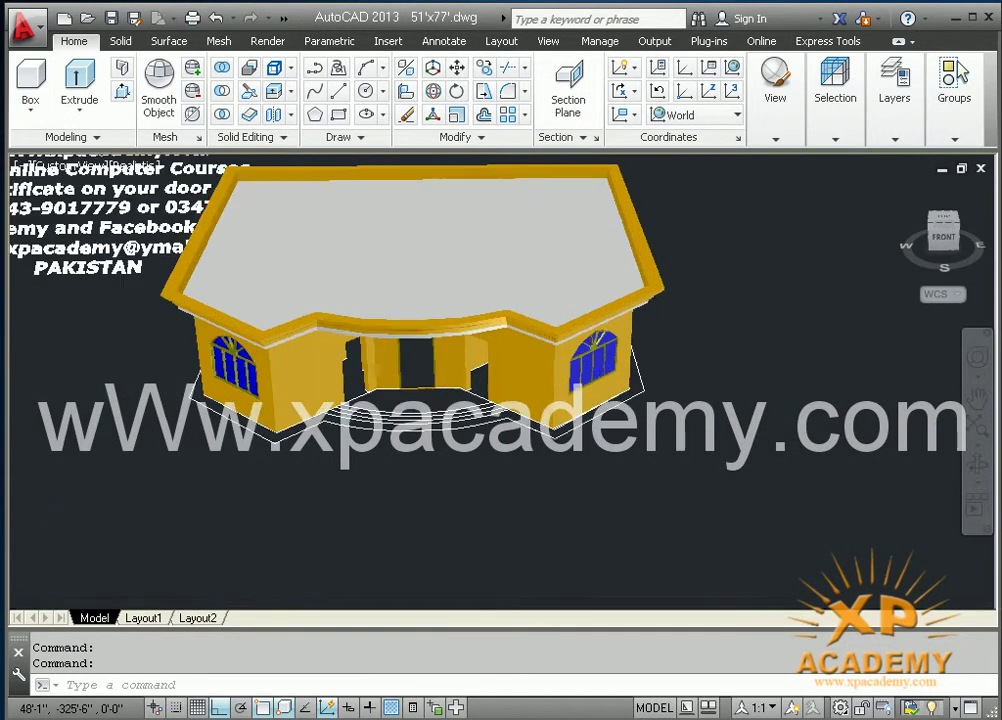
{"action": "mouse_move", "coordinate": [452, 420]}
{"action": "middle_mouse_down", "text": "shift"}
{"action": "mouse_move", "coordinate": [475, 448]}
{"action": "mouse_move", "coordinate": [528, 445]}
{"action": "mouse_move", "coordinate": [626, 523]}
{"action": "middle_mouse_up", "text": "shift"}
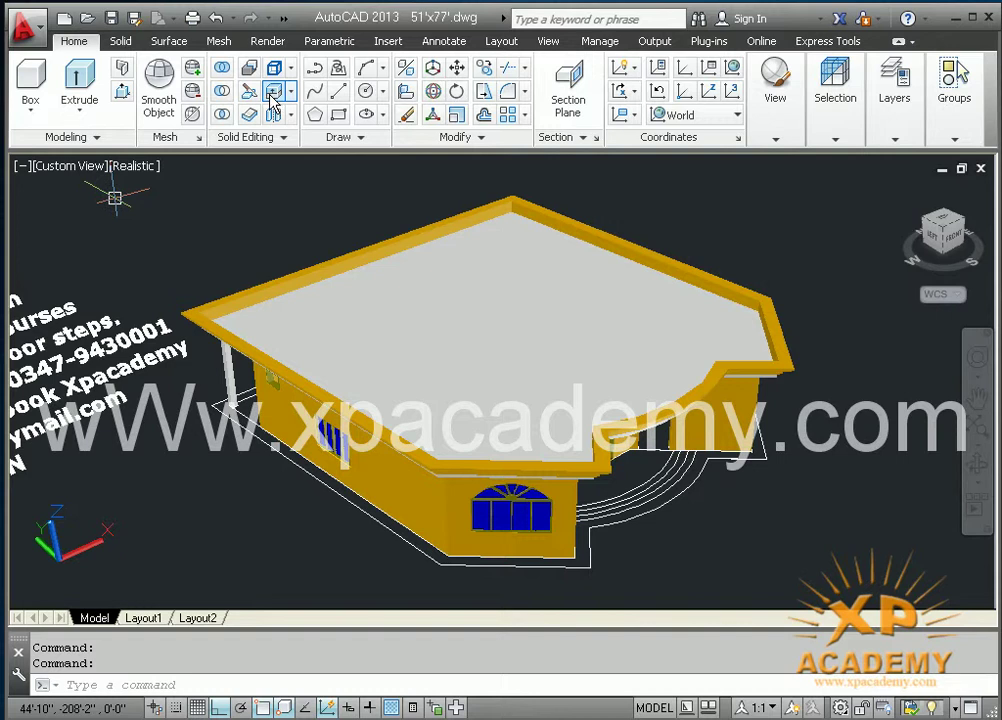
{"action": "left_click", "coordinate": [221, 42]}
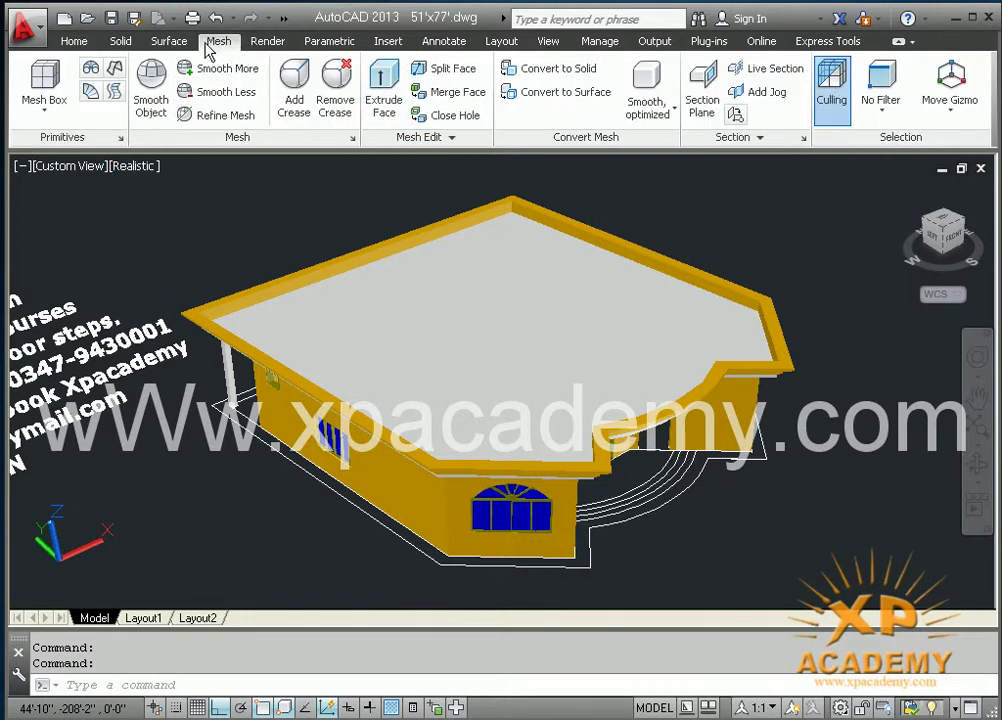
{"action": "left_click", "coordinate": [74, 42]}
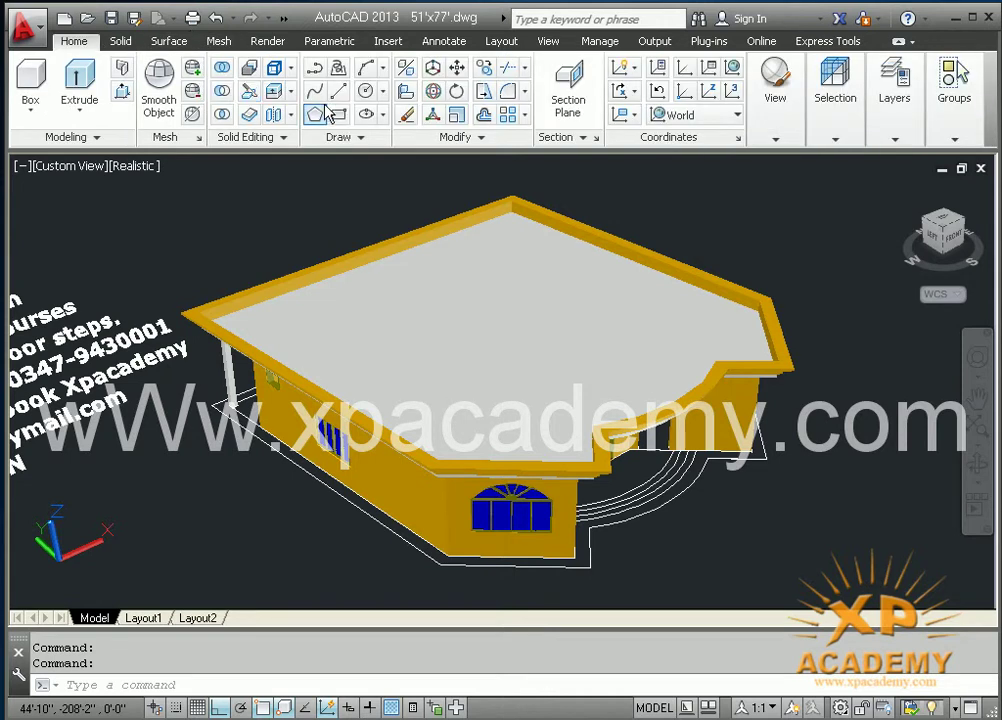
{"action": "left_click", "coordinate": [274, 91]}
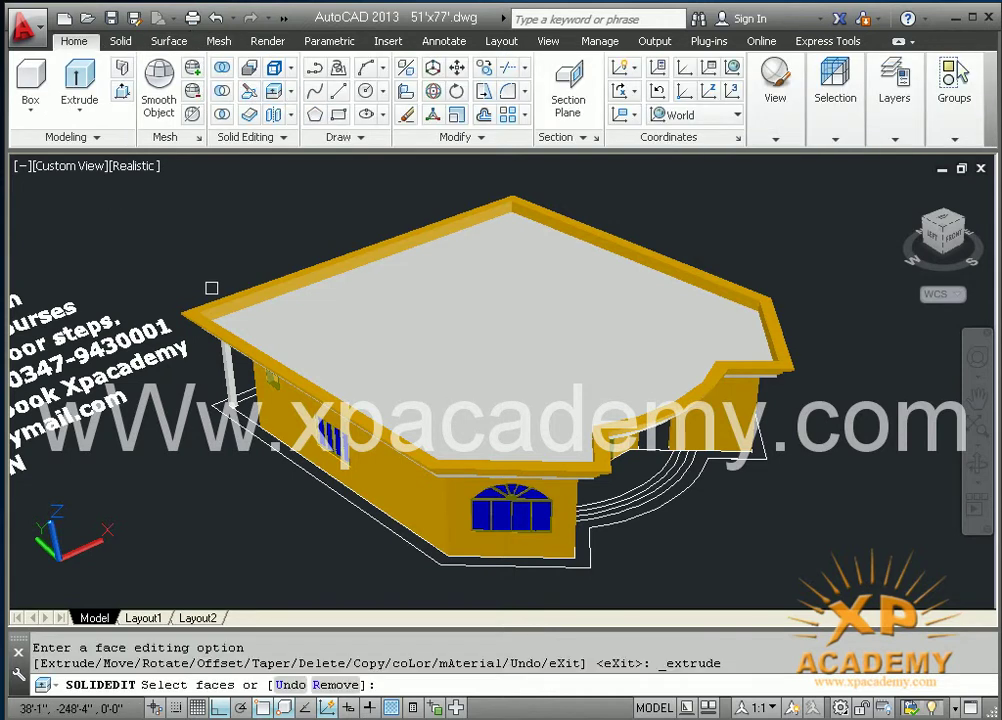
{"action": "scroll", "coordinate": [190, 308], "scroll_direction": "up", "scroll_amount": 3}
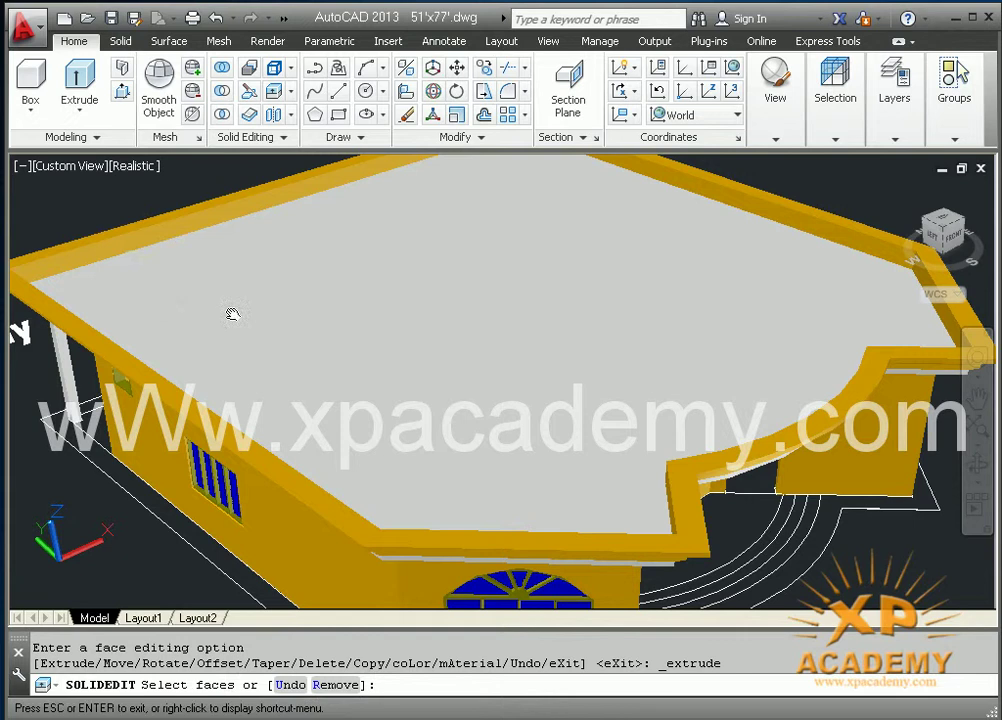
{"action": "scroll", "coordinate": [330, 330], "scroll_direction": "up", "scroll_amount": 3}
{"action": "scroll", "coordinate": [270, 330], "scroll_direction": "up", "scroll_amount": 2}
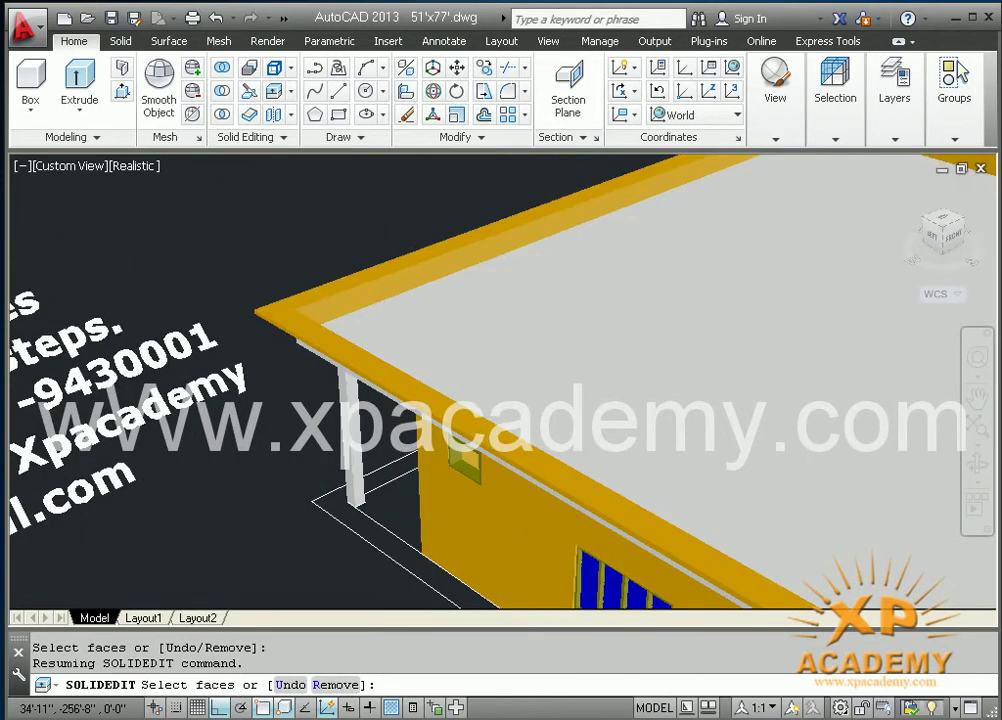
{"action": "scroll", "coordinate": [245, 312], "scroll_direction": "up", "scroll_amount": 2}
{"action": "scroll", "coordinate": [226, 297], "scroll_direction": "up", "scroll_amount": 1}
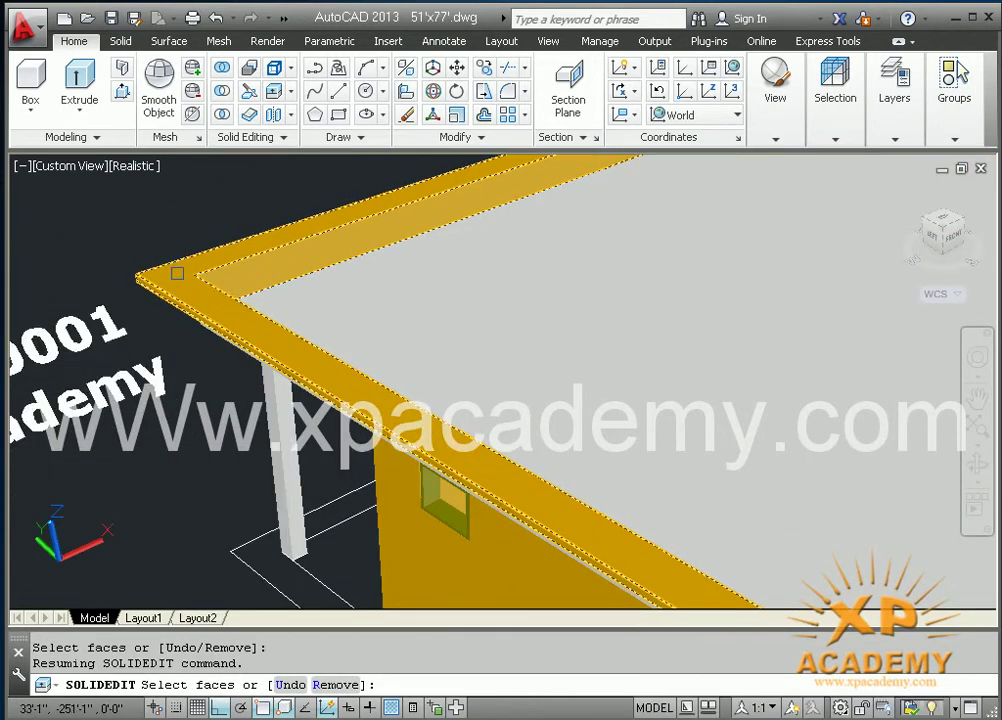
{"action": "scroll", "coordinate": [174, 281], "scroll_direction": "up", "scroll_amount": 1}
{"action": "scroll", "coordinate": [174, 282], "scroll_direction": "up", "scroll_amount": 1}
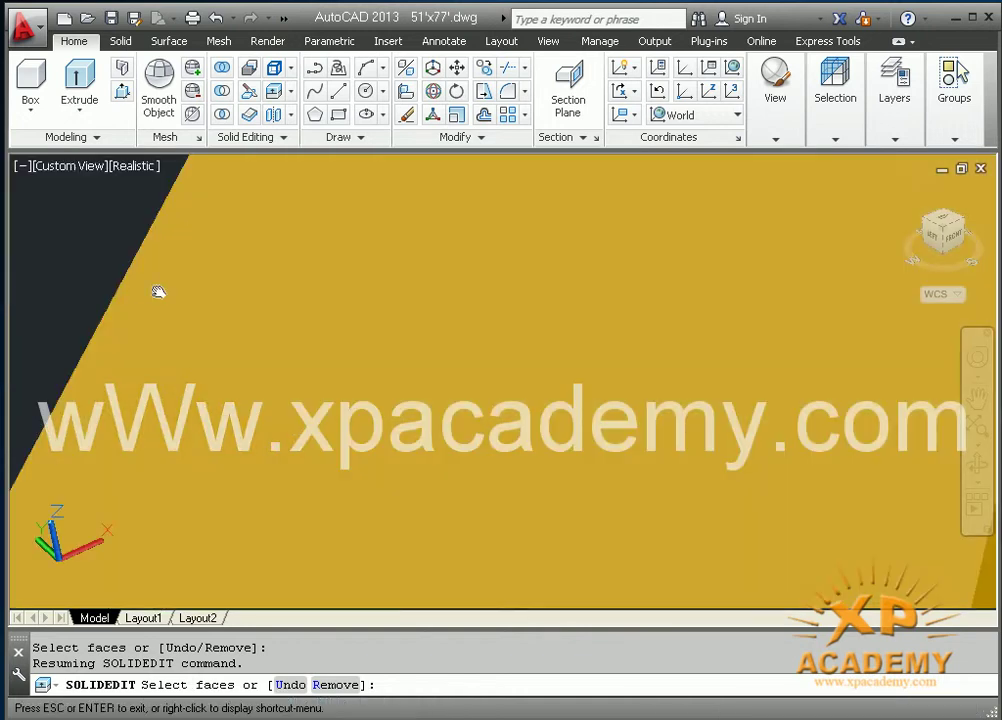
{"action": "scroll", "coordinate": [157, 291], "scroll_direction": "up", "scroll_amount": 1}
{"action": "scroll", "coordinate": [329, 306], "scroll_direction": "down", "scroll_amount": 2}
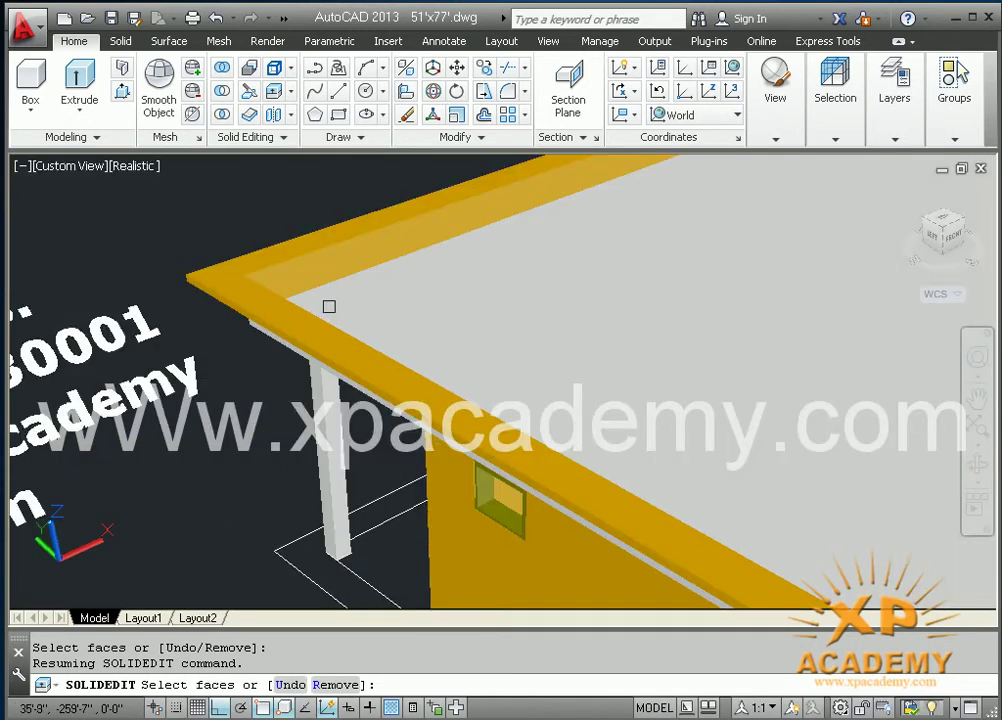
{"action": "left_click", "coordinate": [231, 279]}
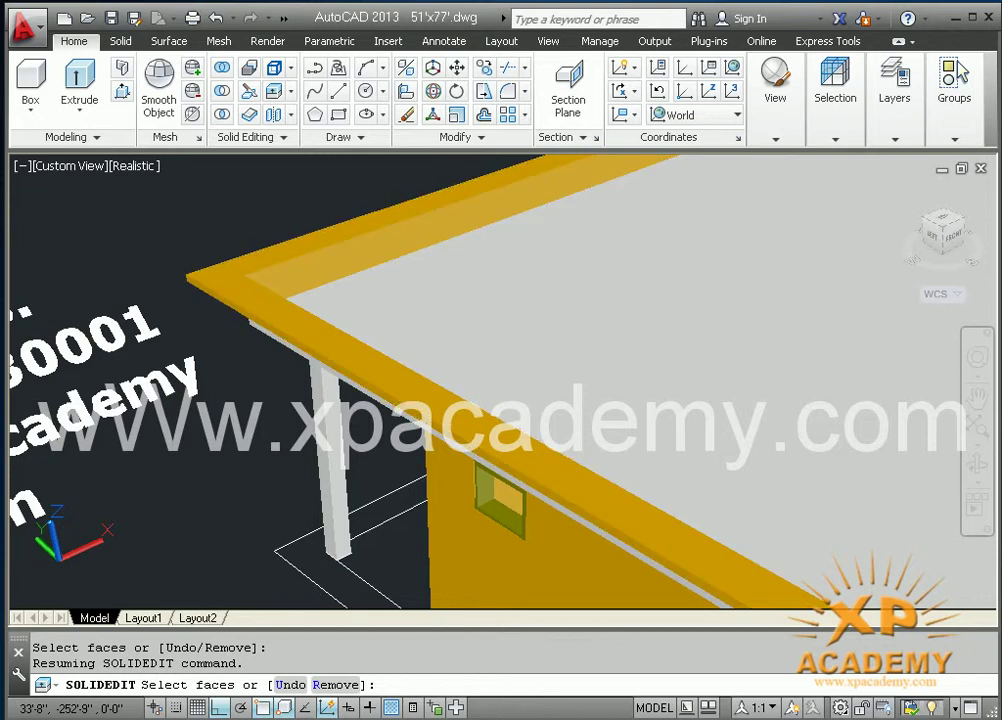
{"action": "left_click", "coordinate": [228, 278]}
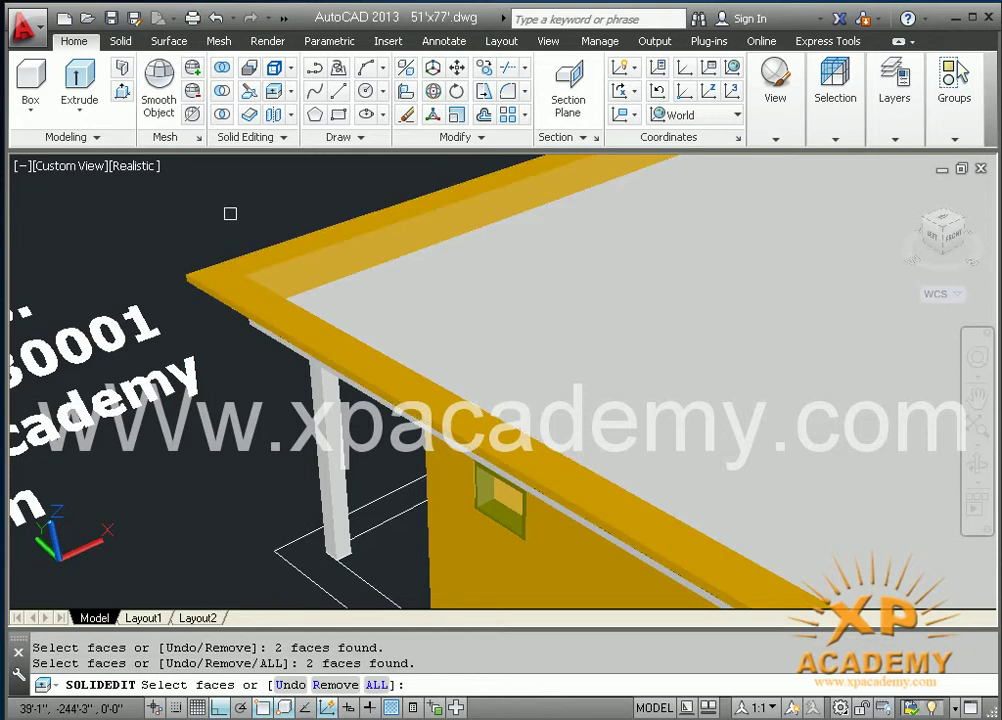
{"action": "key", "text": "Return"}
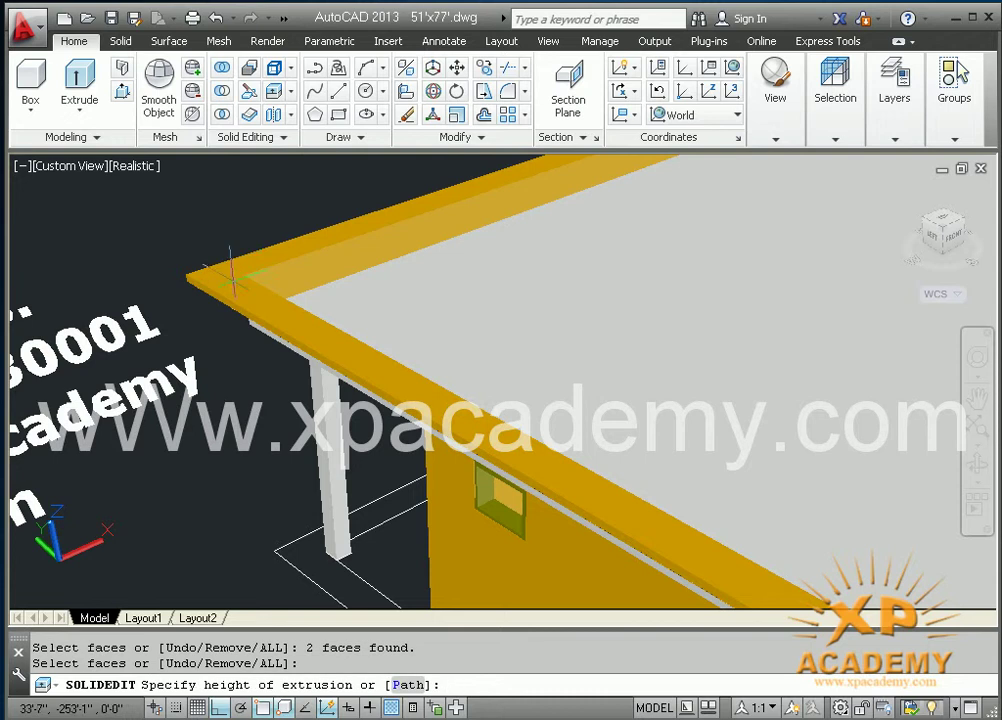
{"action": "key", "text": "Escape"}
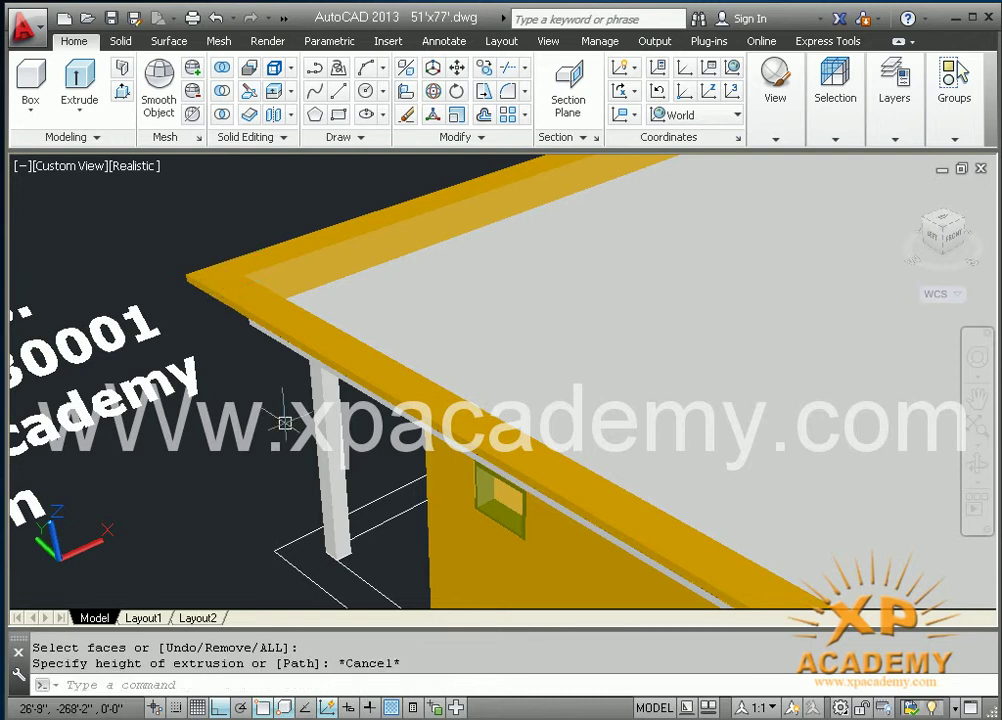
{"action": "scroll", "coordinate": [367, 372], "scroll_direction": "up", "scroll_amount": 2}
{"action": "scroll", "coordinate": [367, 372], "scroll_direction": "up", "scroll_amount": 2}
{"action": "scroll", "coordinate": [367, 372], "scroll_direction": "up", "scroll_amount": 2}
Bring the arched window and building corner into view and select that wall
{"action": "scroll", "coordinate": [367, 372], "scroll_direction": "down", "scroll_amount": 2}
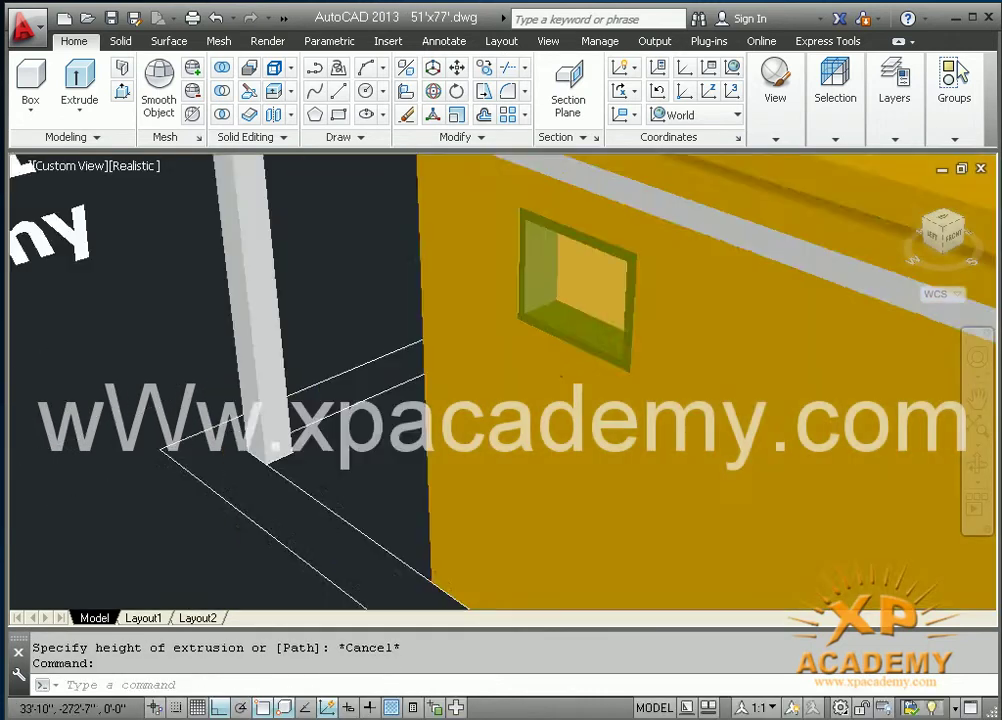
{"action": "scroll", "coordinate": [370, 385], "scroll_direction": "down", "scroll_amount": 2}
{"action": "scroll", "coordinate": [385, 410], "scroll_direction": "down", "scroll_amount": 2}
{"action": "scroll", "coordinate": [396, 432], "scroll_direction": "down", "scroll_amount": 1}
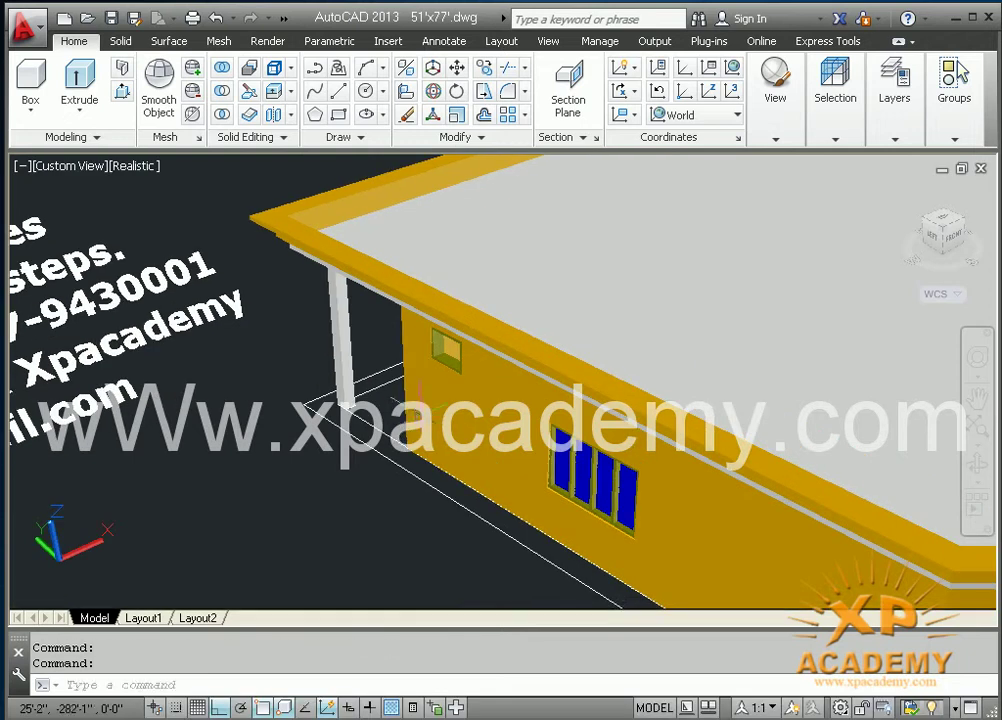
{"action": "scroll", "coordinate": [396, 432], "scroll_direction": "up", "scroll_amount": 2}
{"action": "middle_click_drag", "start_coordinate": [444, 444], "coordinate": [414, 414]}
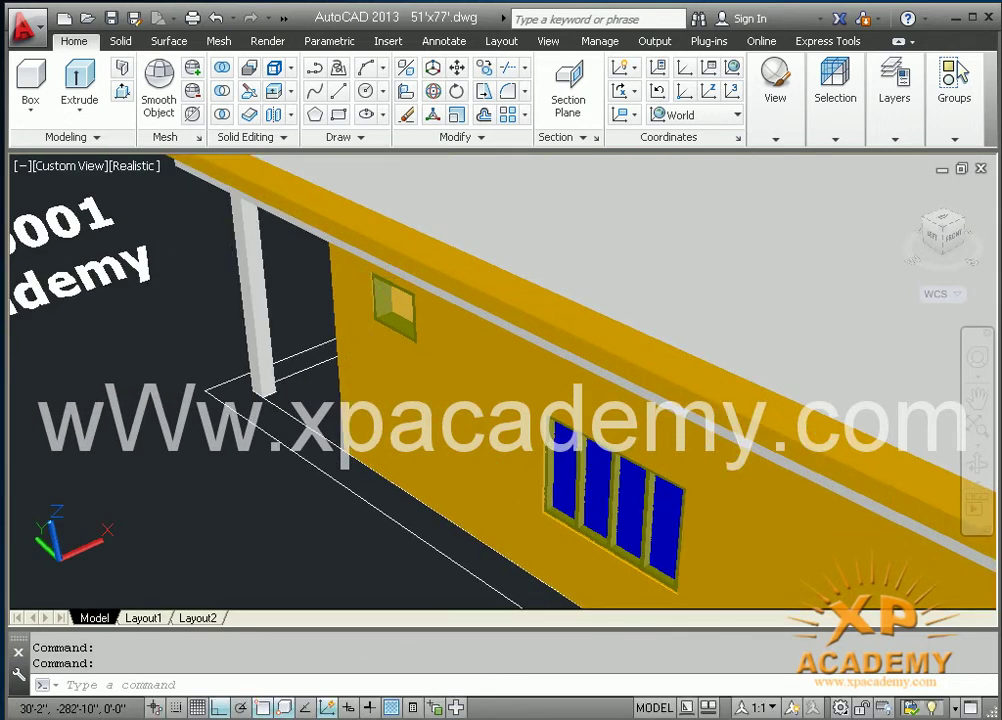
{"action": "scroll", "coordinate": [380, 376], "scroll_direction": "down", "scroll_amount": 1}
{"action": "scroll", "coordinate": [440, 380], "scroll_direction": "down", "scroll_amount": 1}
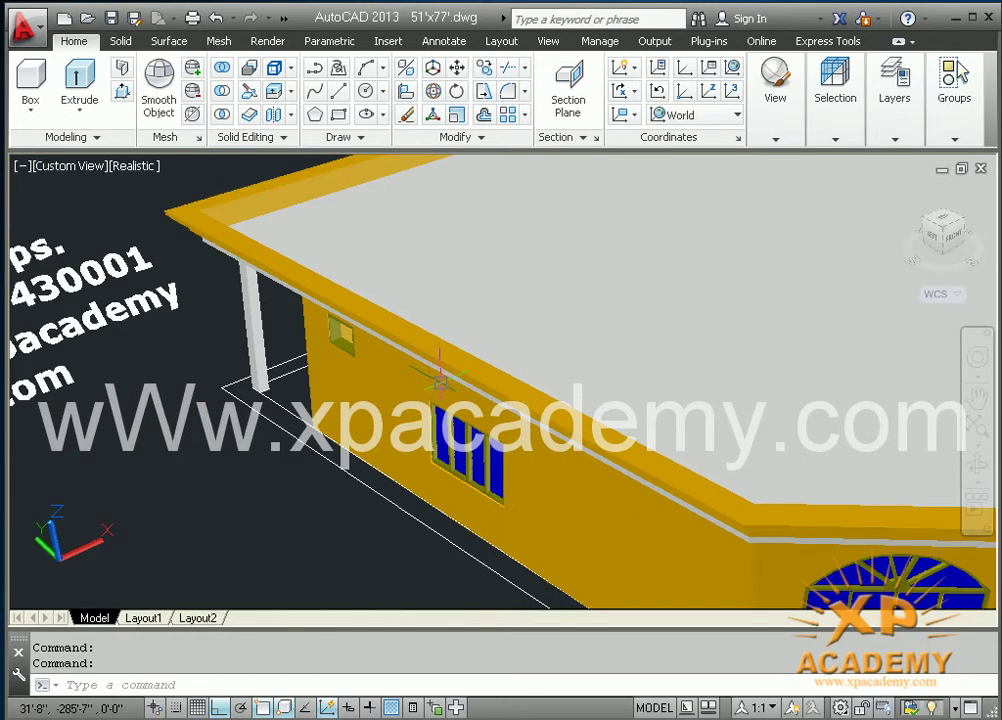
{"action": "mouse_move", "coordinate": [403, 362]}
{"action": "middle_mouse_down"}
{"action": "mouse_move", "coordinate": [243, 323]}
{"action": "mouse_move", "coordinate": [20, 330]}
{"action": "middle_mouse_up"}
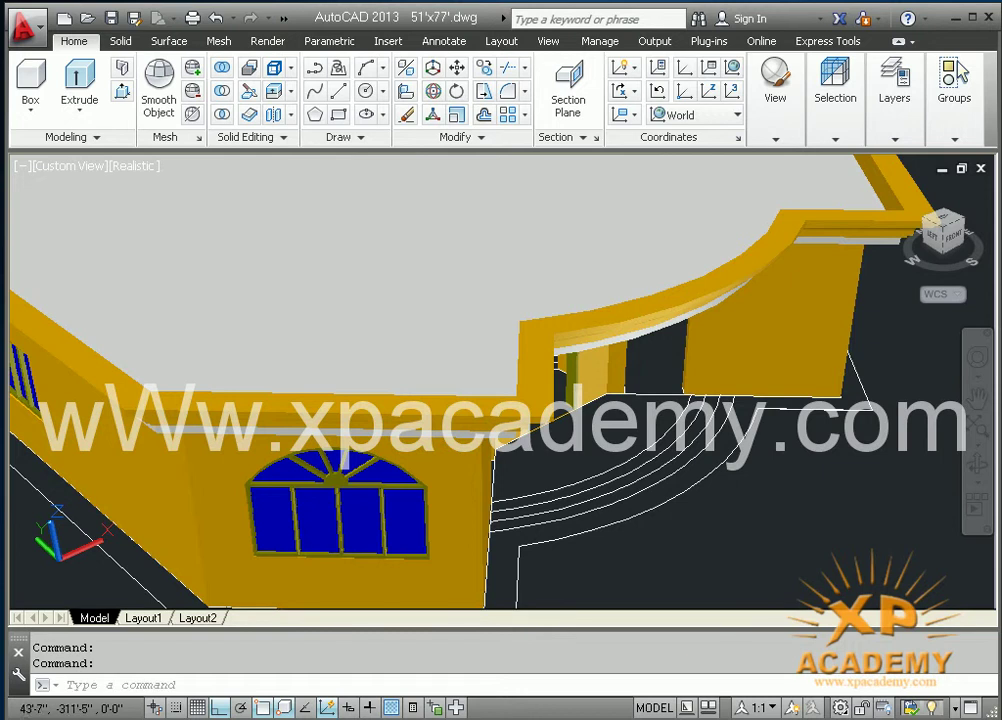
{"action": "left_click", "coordinate": [455, 598]}
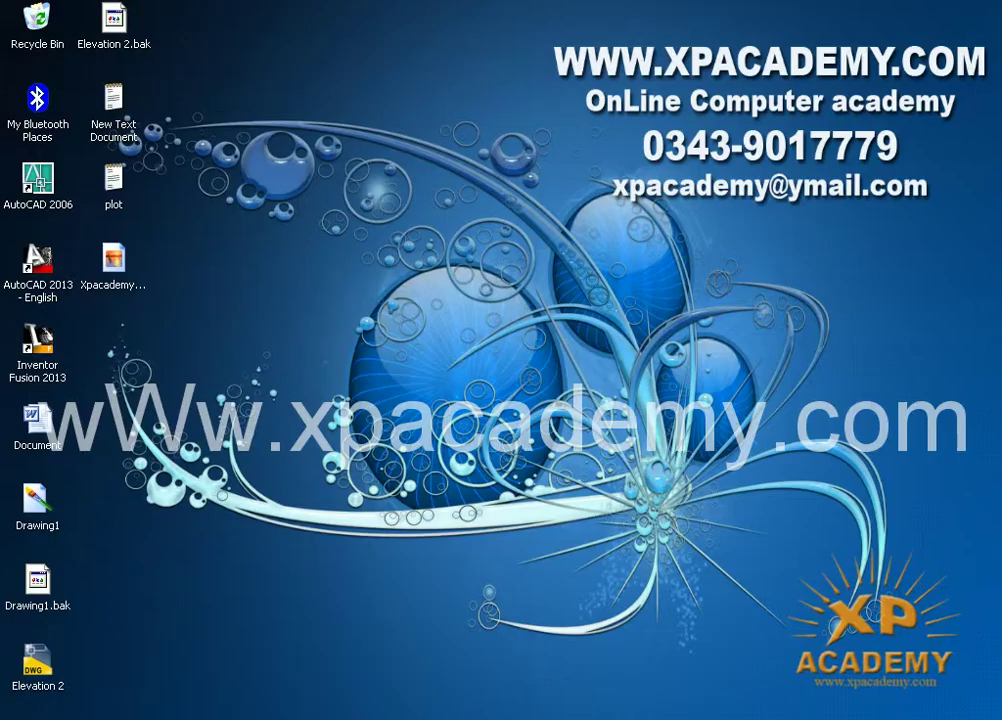